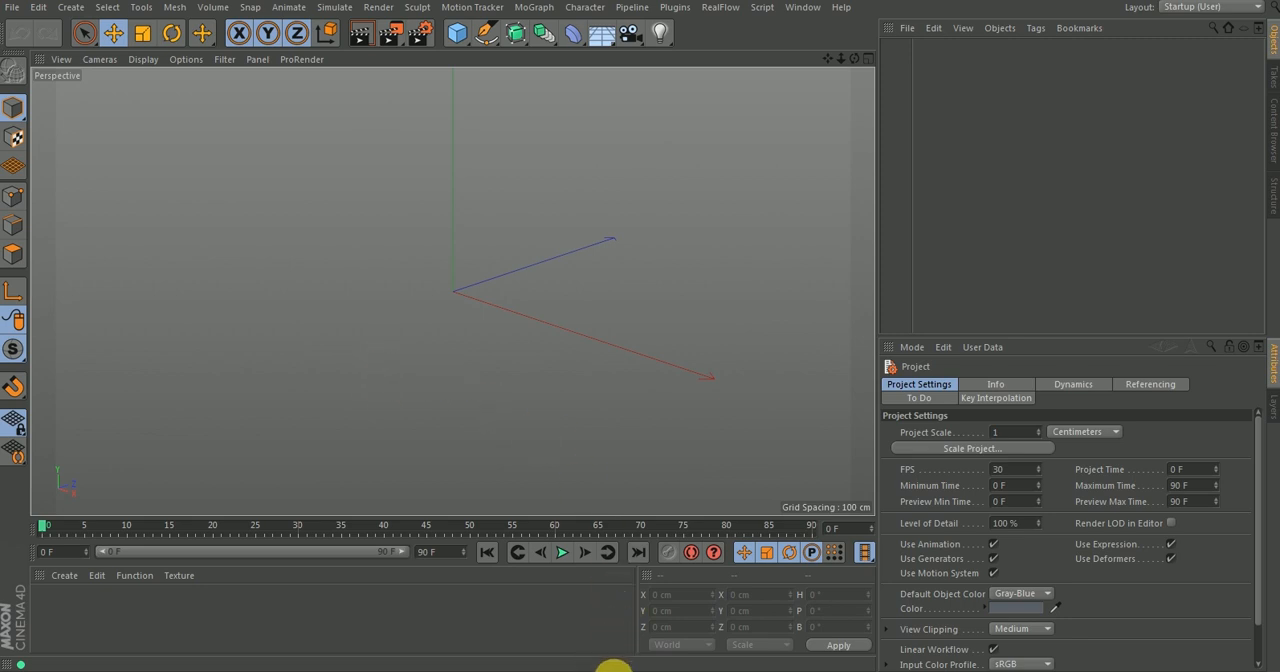
Preview the Happy New Year 2019.mp4 animation and view the lettering reference image, returning to the empty scene.
{"action": "left_click", "coordinate": [613, 671]}
{"action": "key", "text": "space"}
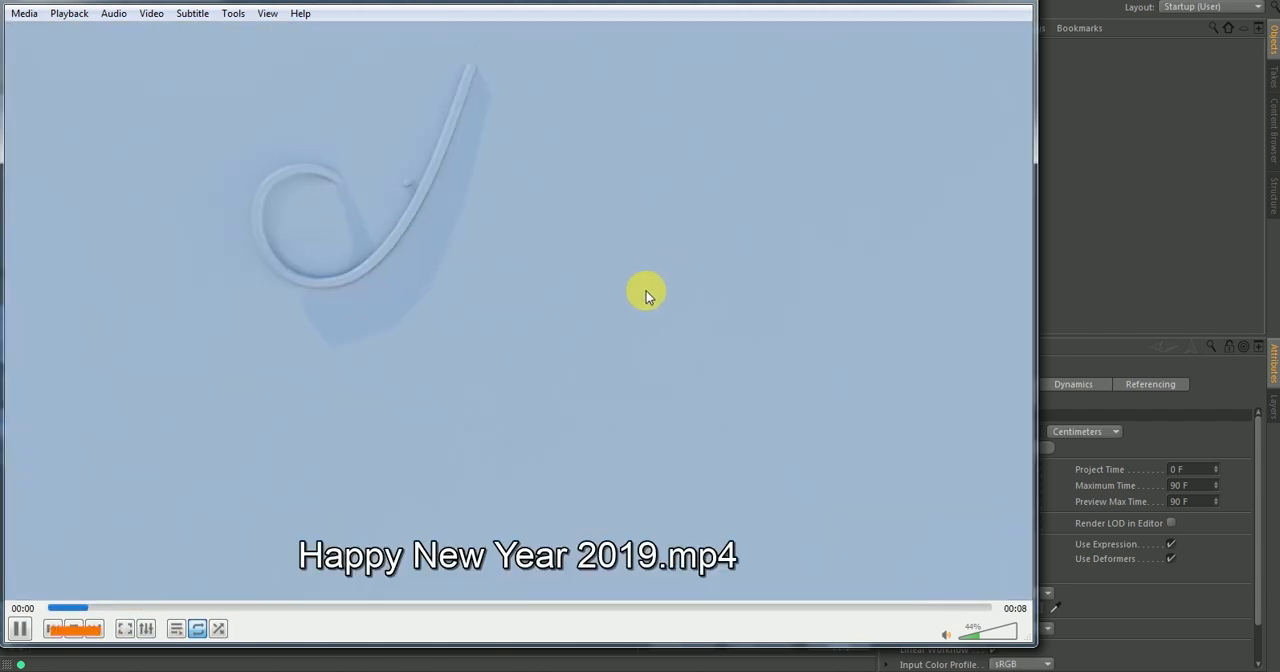
{"action": "key", "text": "space"}
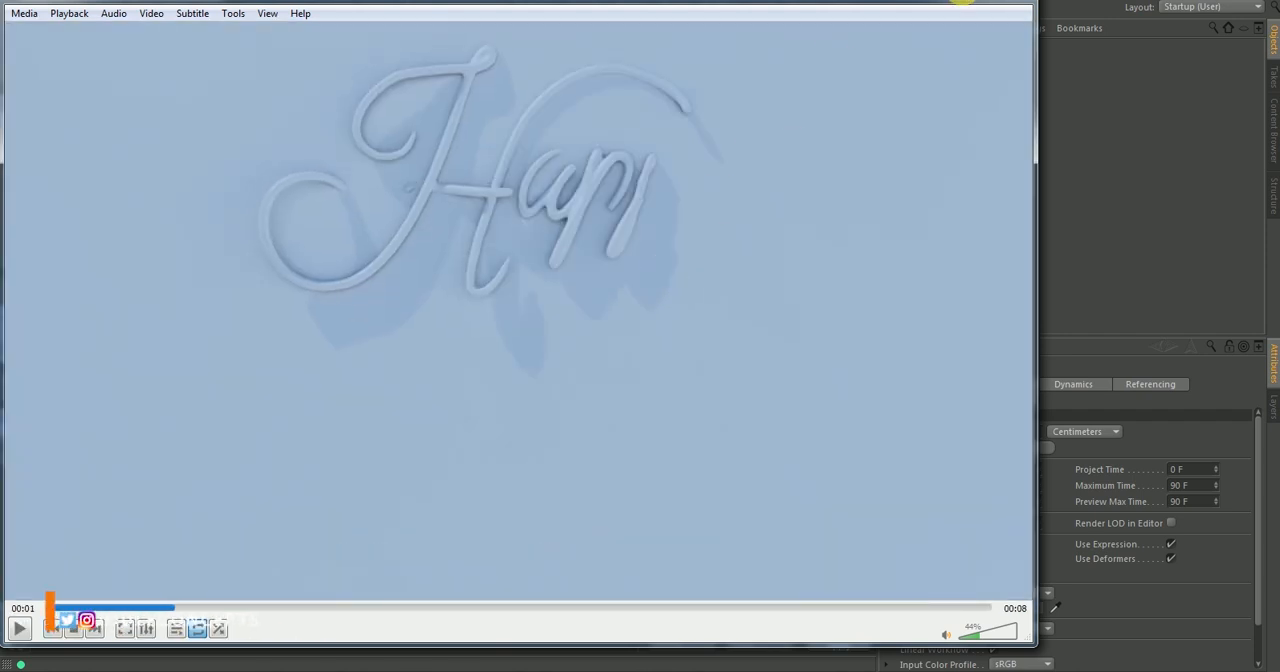
{"action": "left_click", "coordinate": [962, 2]}
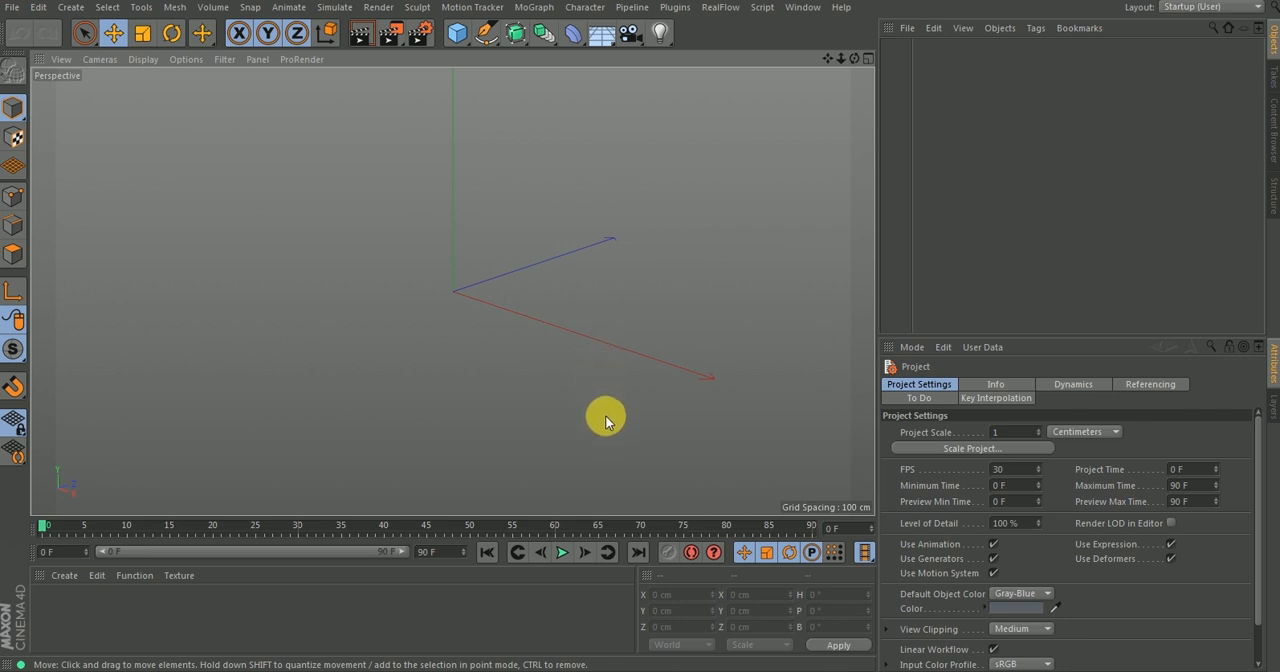
{"action": "left_click", "coordinate": [575, 670]}
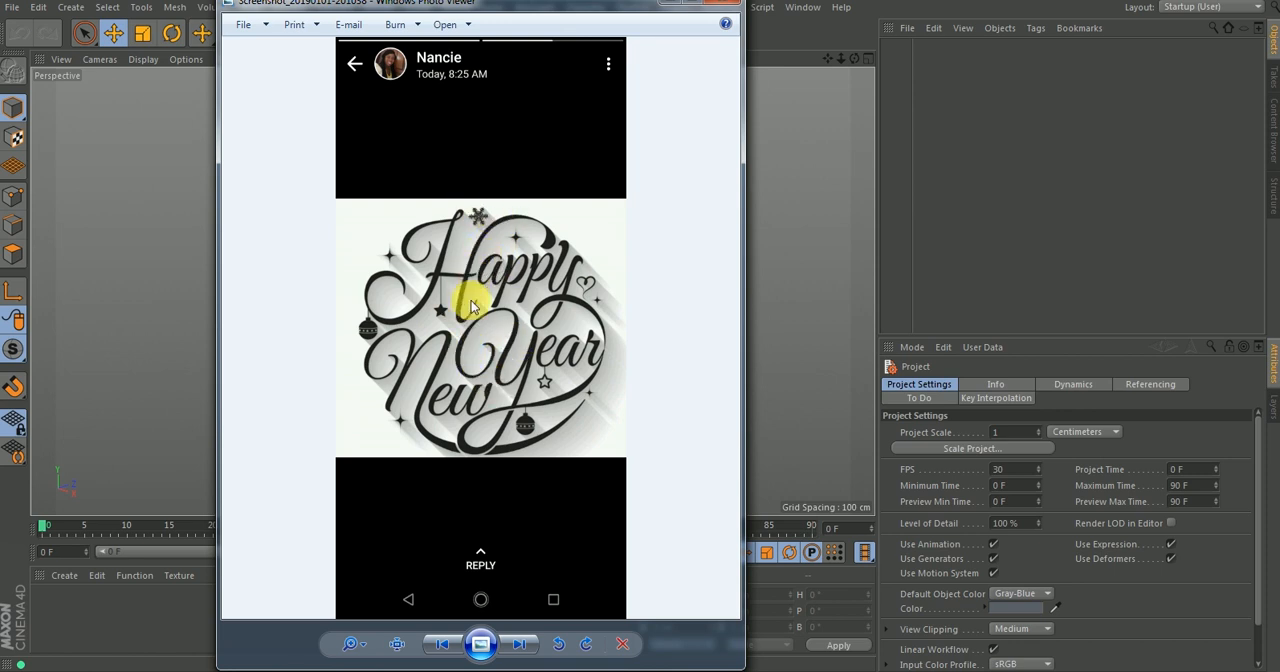
{"action": "left_click", "coordinate": [670, 9]}
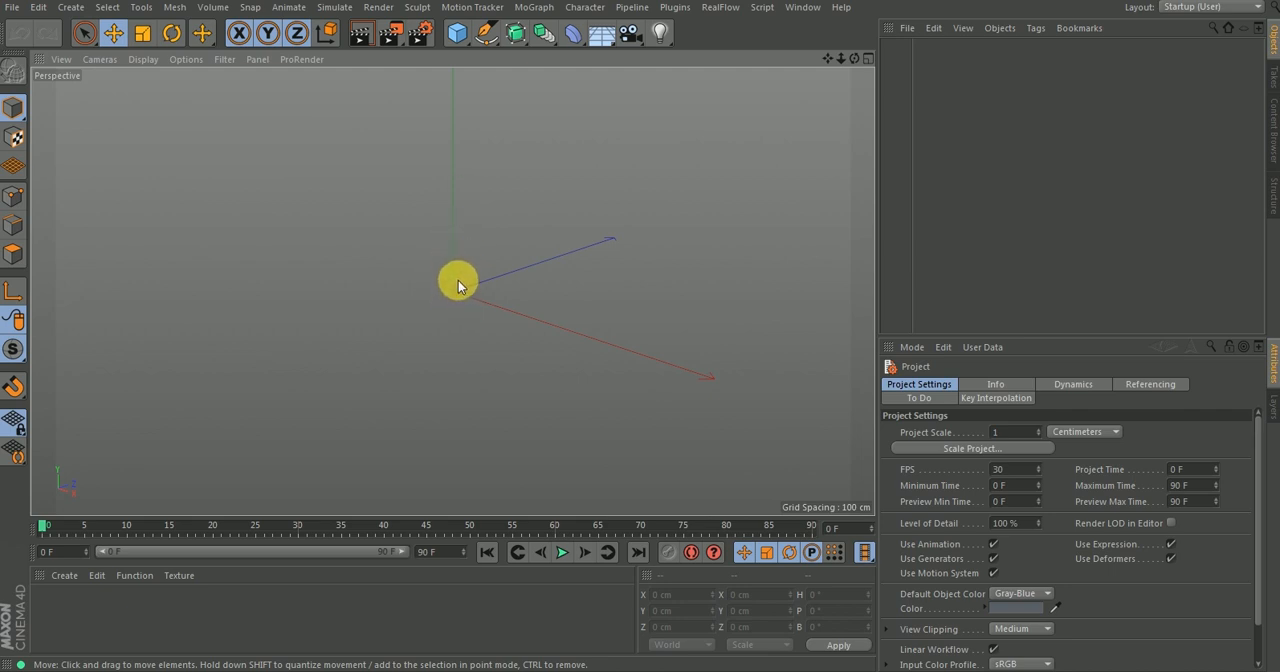
Switch to the Front view and open its background picture settings.
{"action": "key", "text": "F4"}
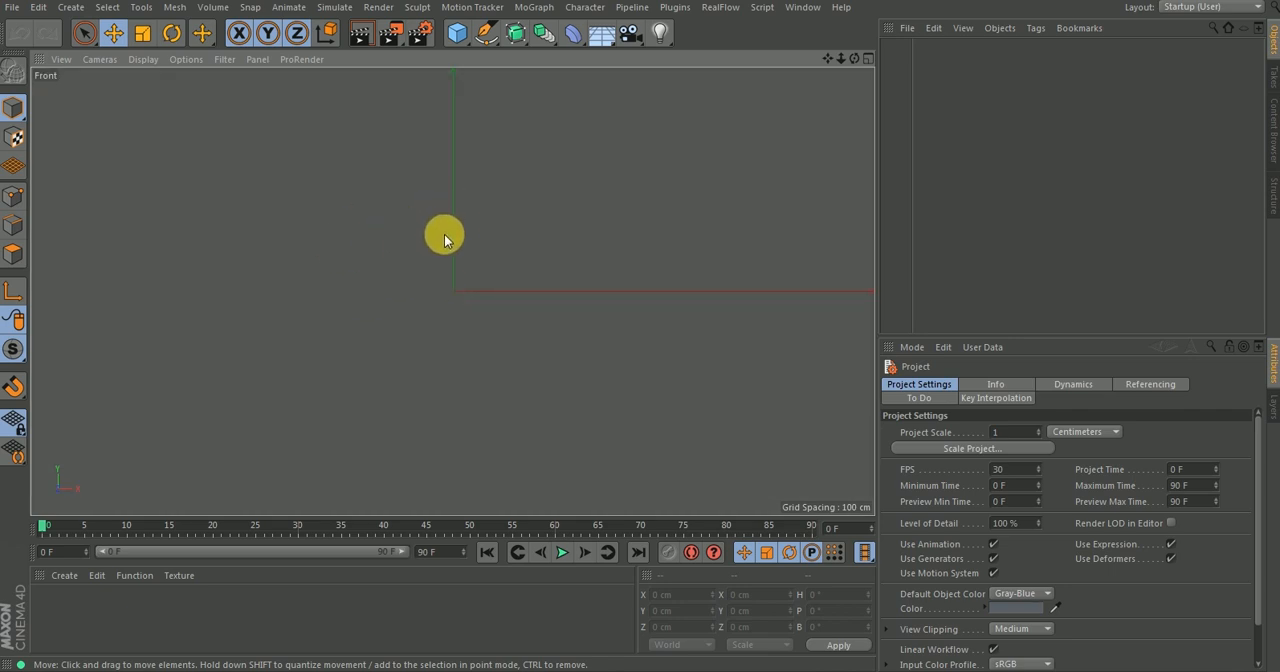
{"action": "key", "text": "shift+v"}
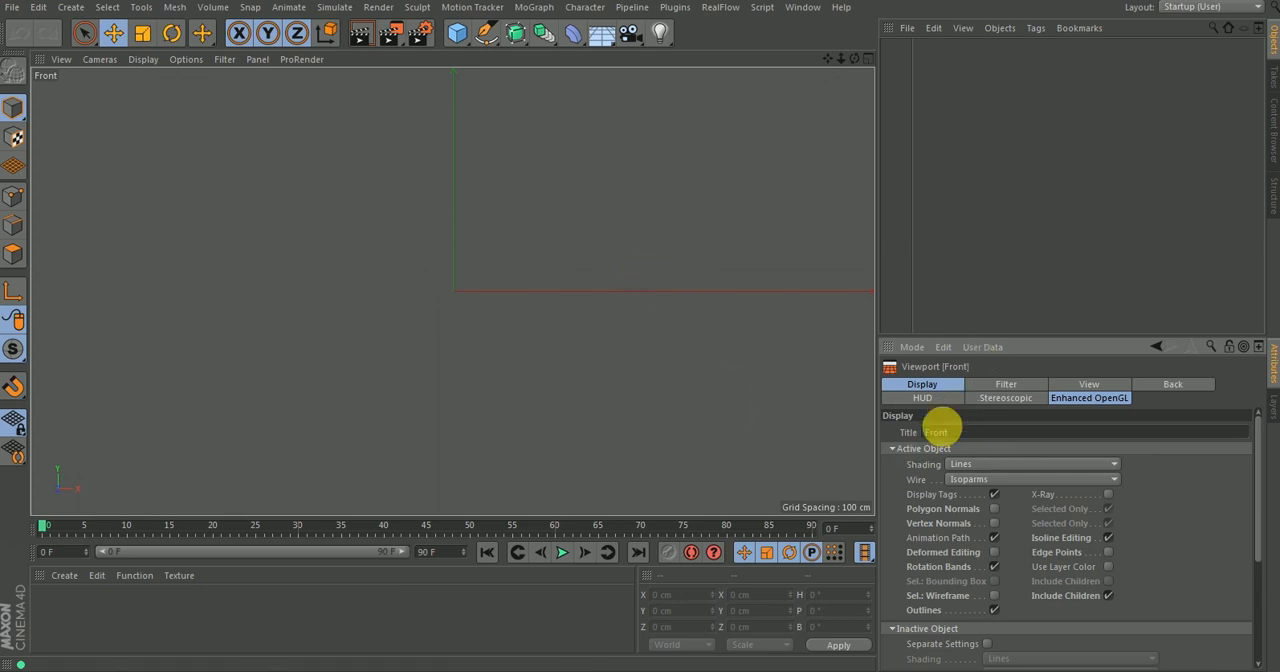
{"action": "left_click", "coordinate": [912, 347]}
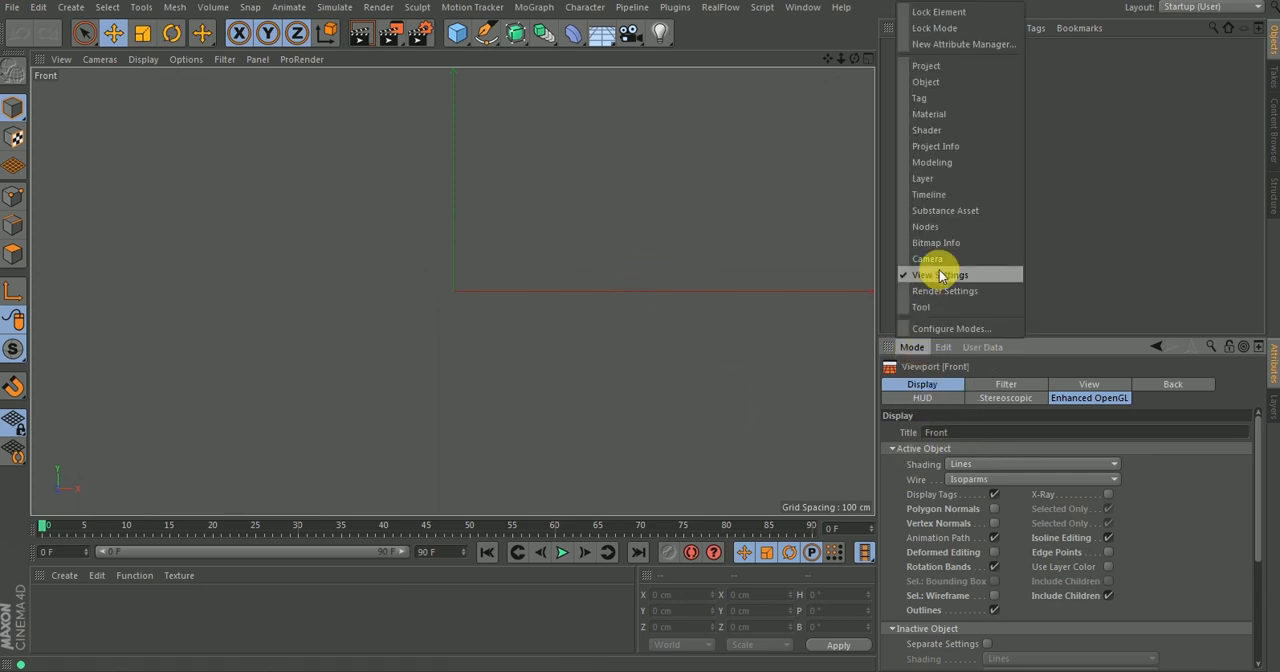
{"action": "left_click", "coordinate": [943, 347]}
{"action": "left_click", "coordinate": [1135, 485]}
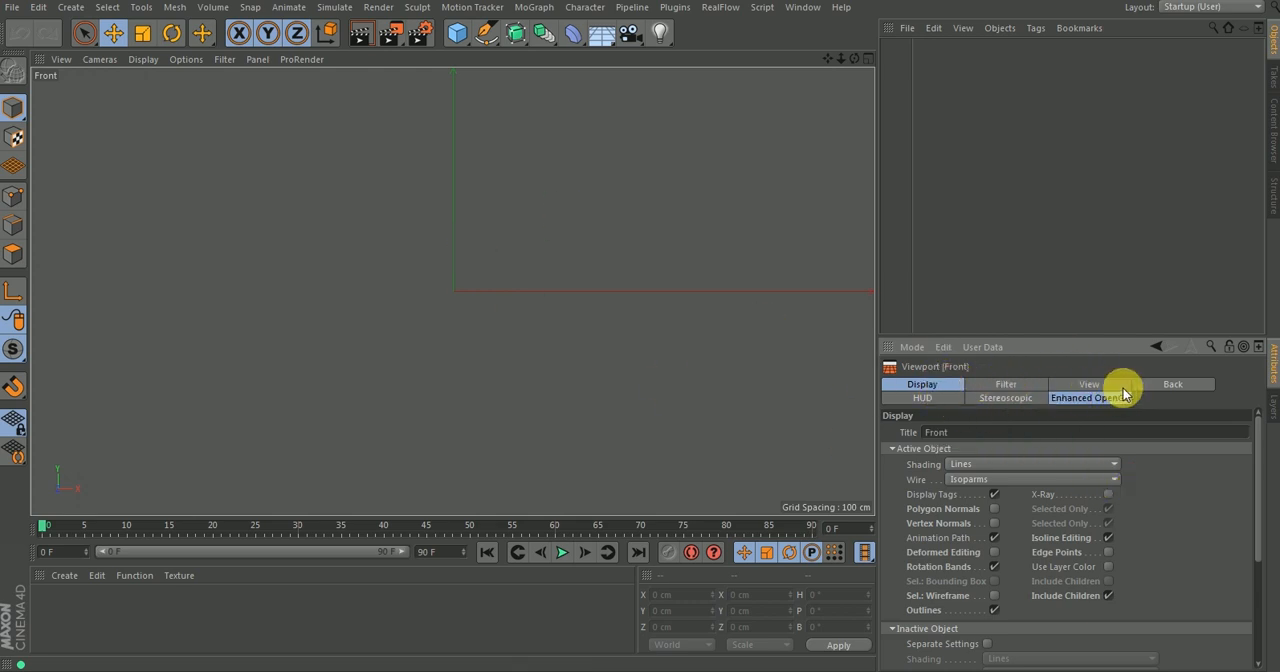
{"action": "left_click", "coordinate": [1170, 386]}
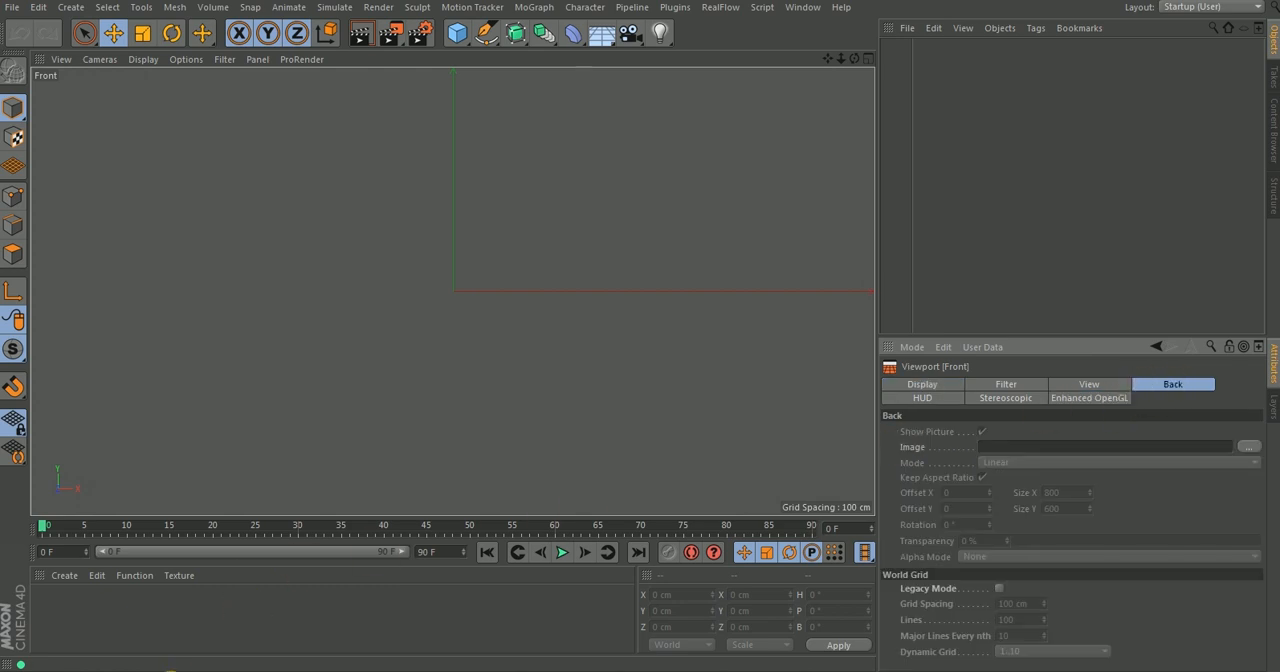
Load Screenshot_20190101-201038.png from the Desktop as the Front view's background image.
{"action": "mouse_move", "coordinate": [172, 670]}
{"action": "left_click", "coordinate": [82, 597]}
{"action": "left_click_drag", "start_coordinate": [763, 78], "coordinate": [287, 85]}
{"action": "left_click", "coordinate": [448, 308]}
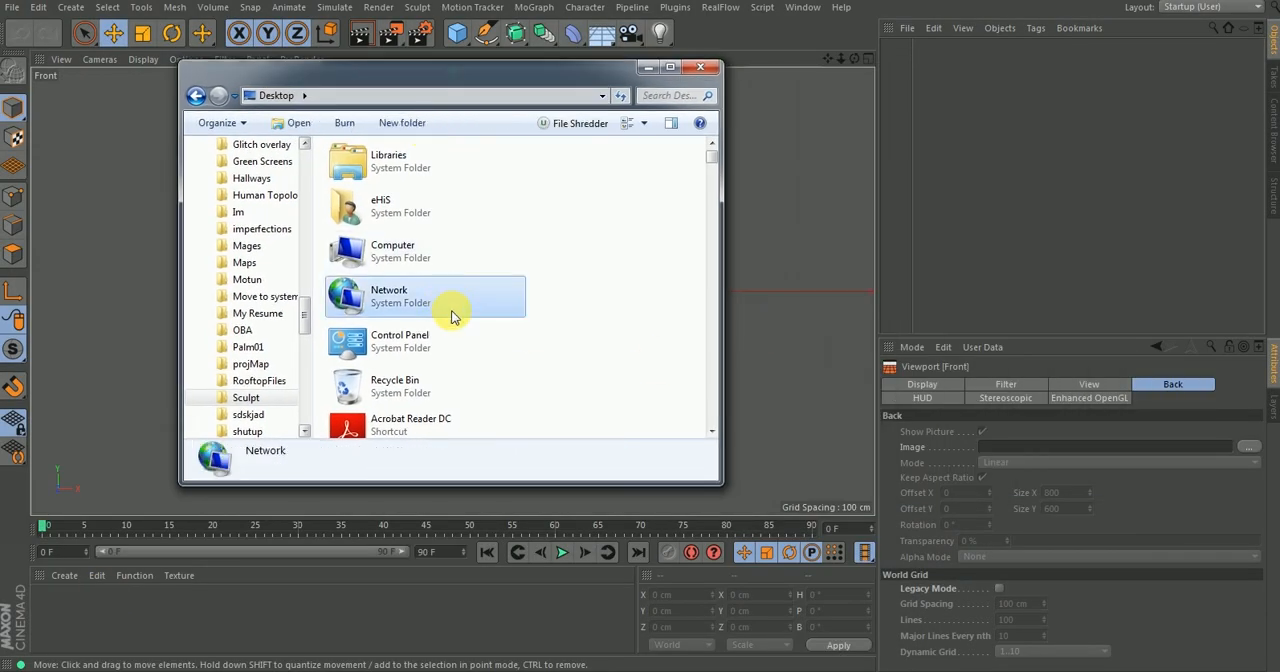
{"action": "type", "text": "scr"}
{"action": "left_click_drag", "start_coordinate": [412, 163], "coordinate": [1000, 448]}
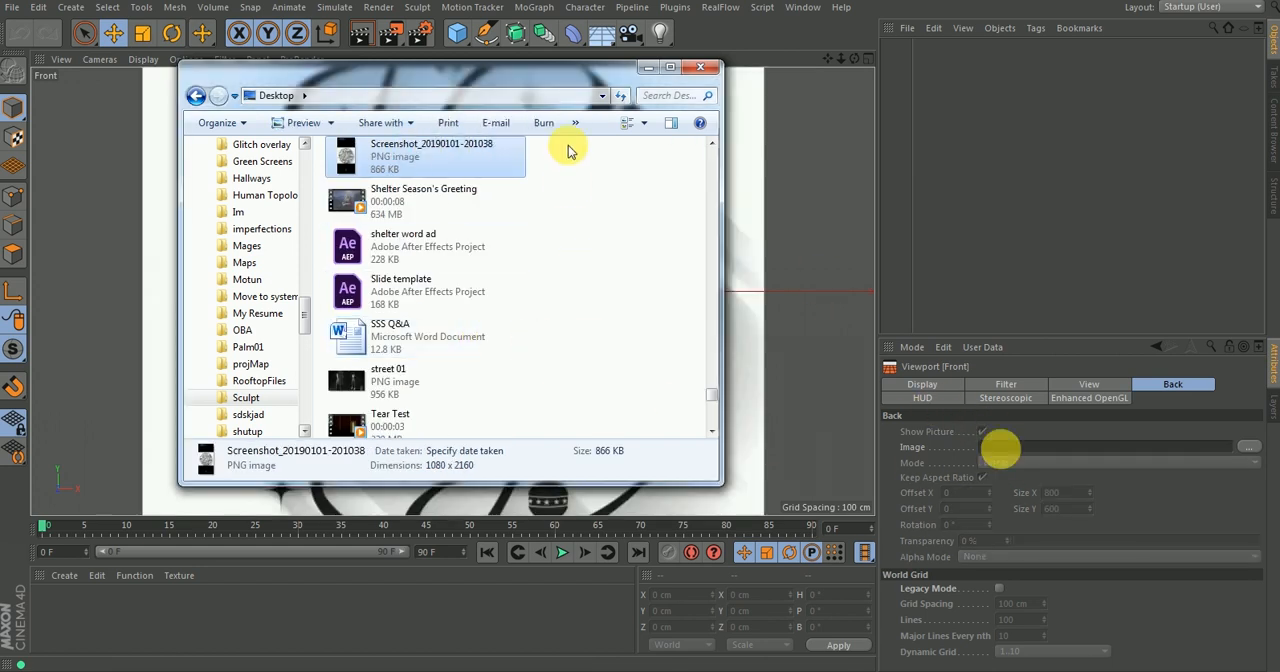
{"action": "left_click", "coordinate": [648, 70]}
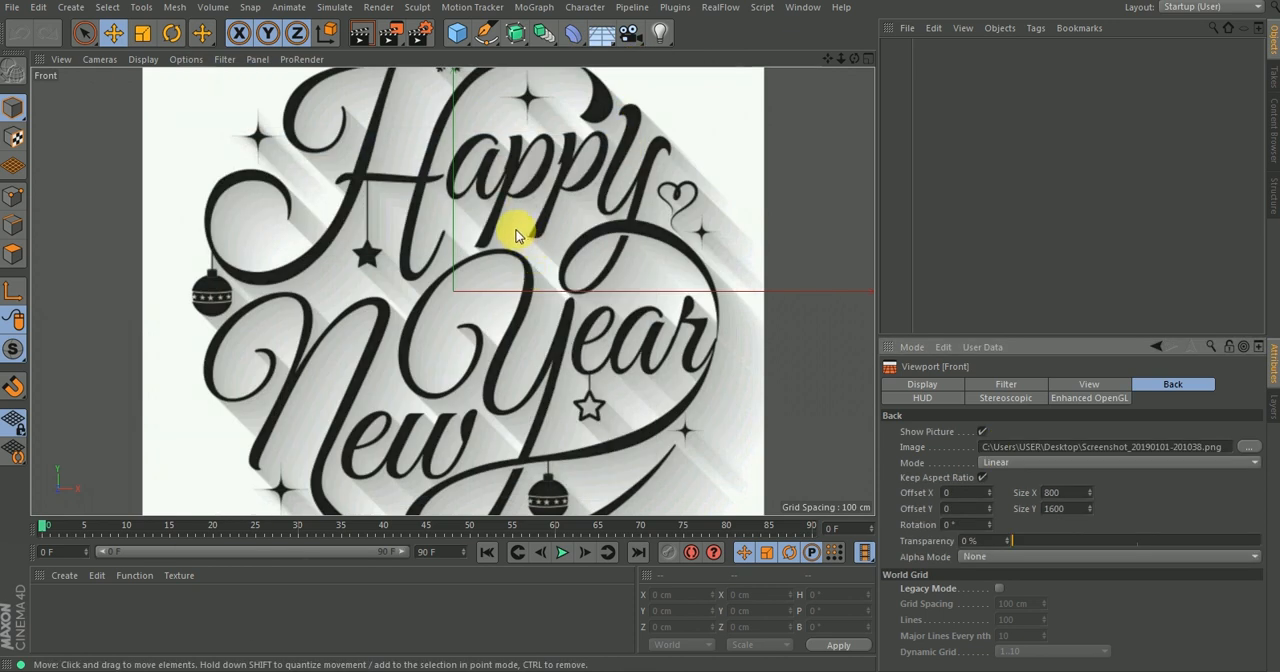
Set the background image's transparency to 89%.
{"action": "scroll", "coordinate": [516, 234], "scroll_direction": "down", "scroll_amount": 3}
{"action": "middle_click_drag", "start_coordinate": [525, 229], "coordinate": [514, 248], "text": "alt"}
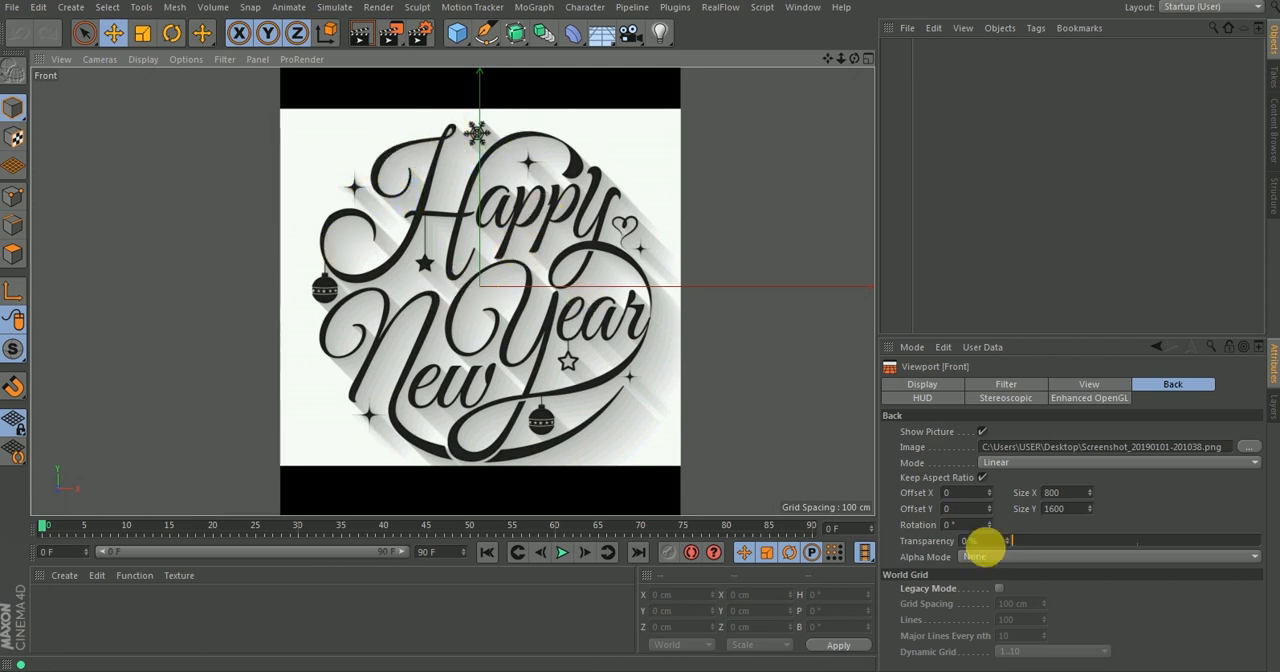
{"action": "left_click_drag", "start_coordinate": [1010, 541], "coordinate": [1234, 552]}
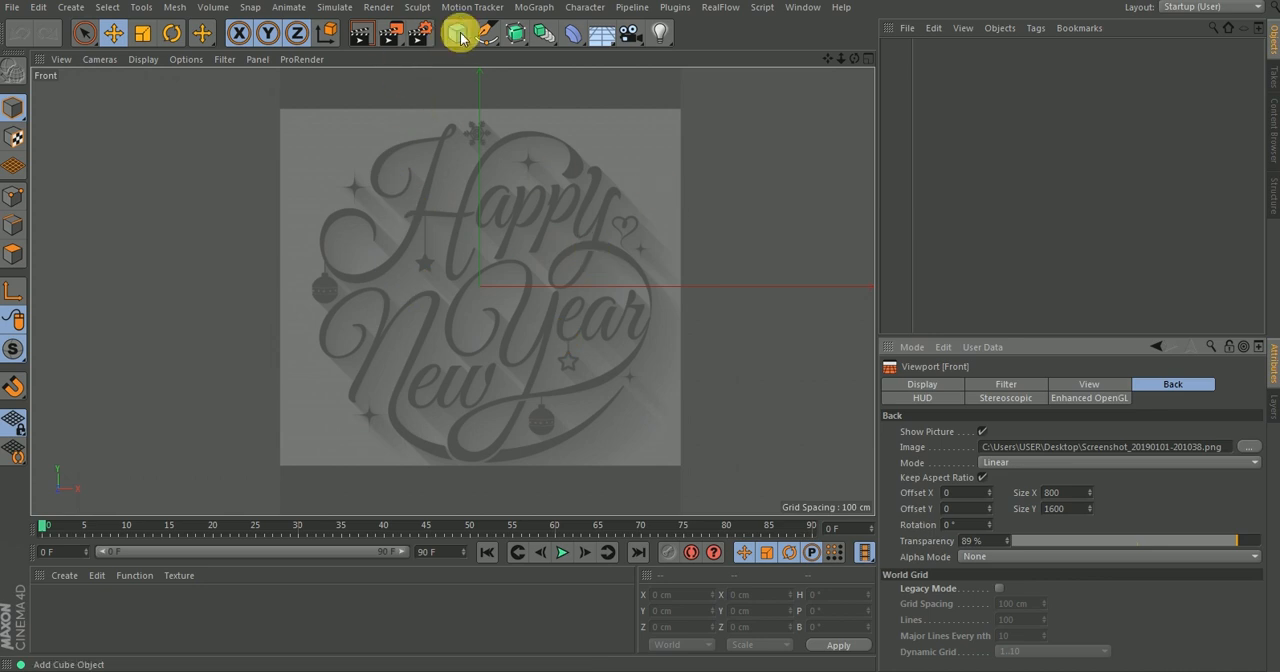
Start a Bezier spline with the Pen tool, tracing the top of the curl at the lower end of the H's left stroke.
{"action": "left_click_drag", "start_coordinate": [488, 32], "coordinate": [541, 59]}
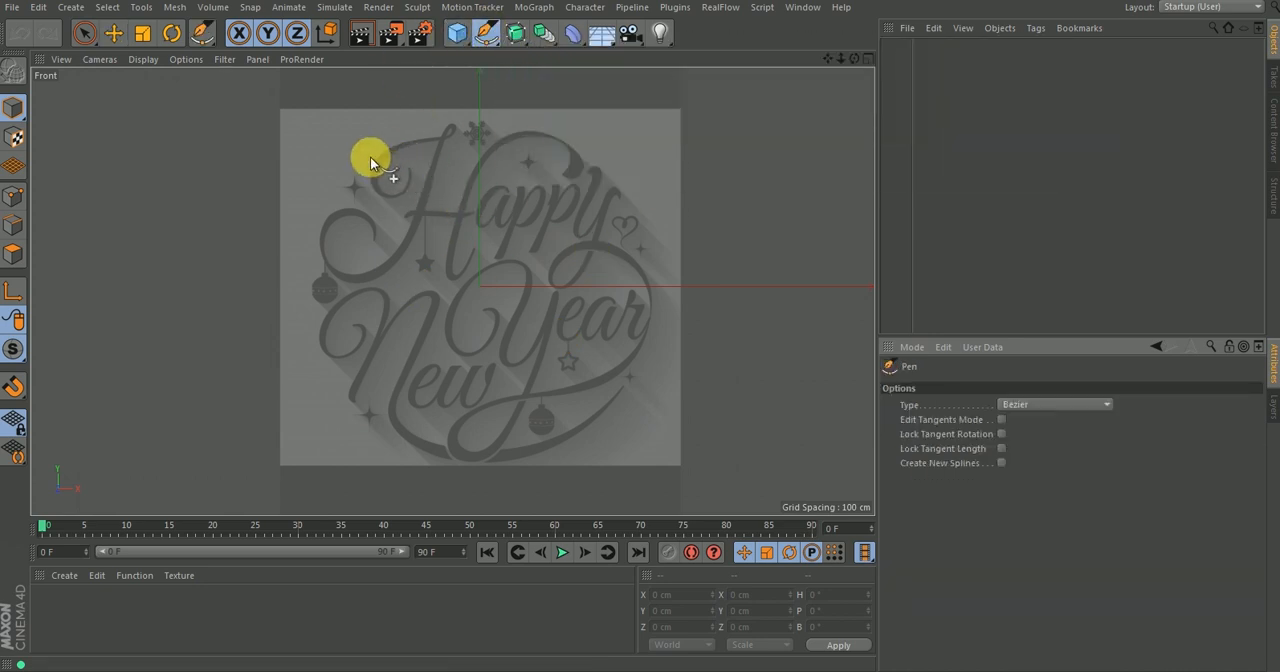
{"action": "scroll", "coordinate": [384, 130], "scroll_direction": "up", "scroll_amount": 4}
{"action": "mouse_move", "coordinate": [419, 139]}
{"action": "middle_mouse_down", "text": "alt"}
{"action": "mouse_move", "coordinate": [432, 160]}
{"action": "mouse_move", "coordinate": [430, 142]}
{"action": "middle_mouse_up", "text": "alt"}
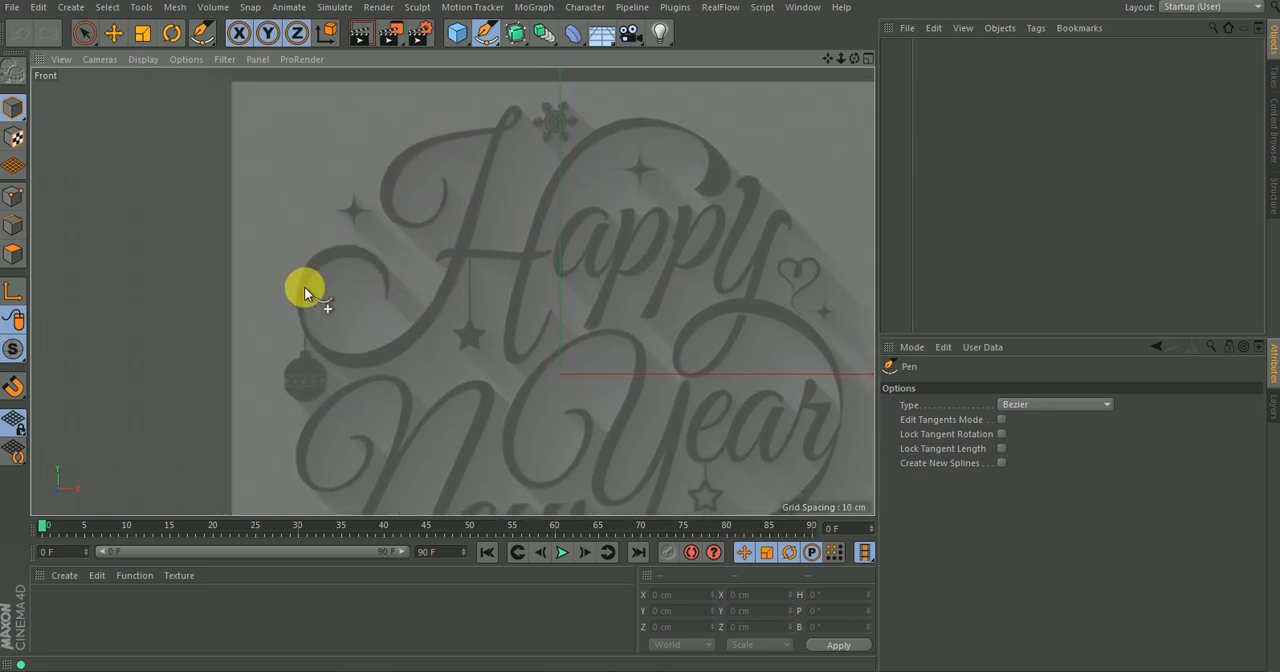
{"action": "left_click", "coordinate": [385, 295]}
{"action": "left_click_drag", "start_coordinate": [322, 259], "coordinate": [268, 277]}
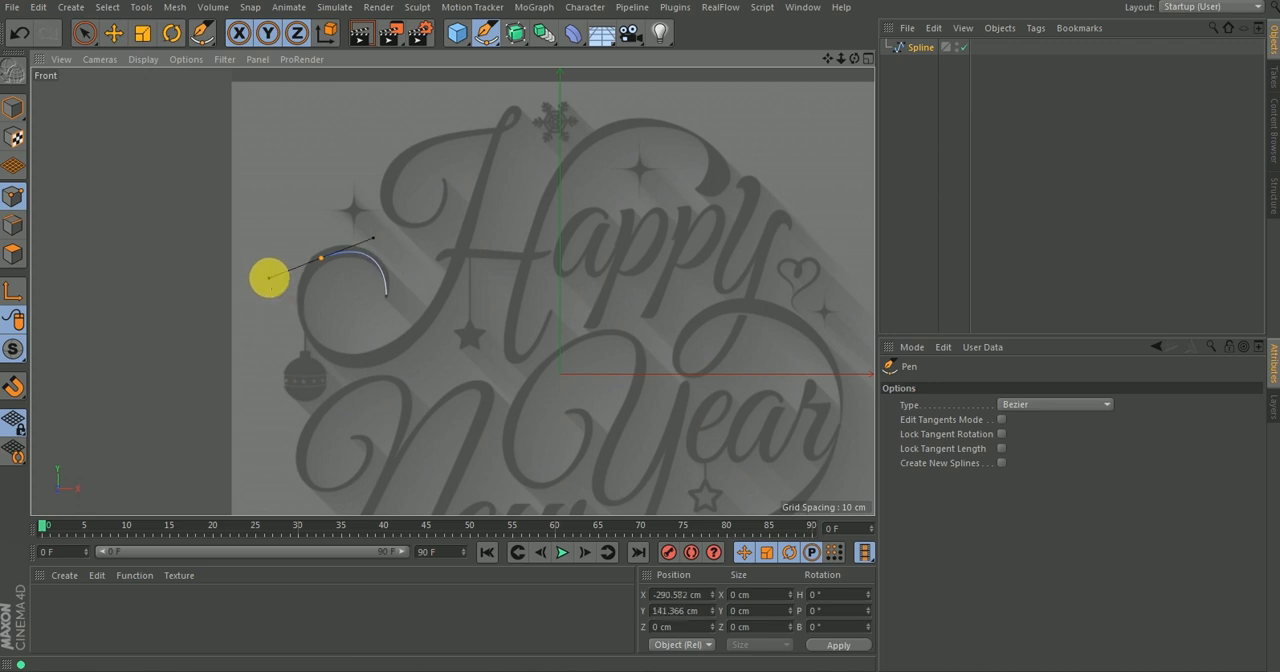
{"action": "left_click", "coordinate": [376, 363]}
{"action": "left_click", "coordinate": [427, 266]}
{"action": "left_click", "coordinate": [478, 291]}
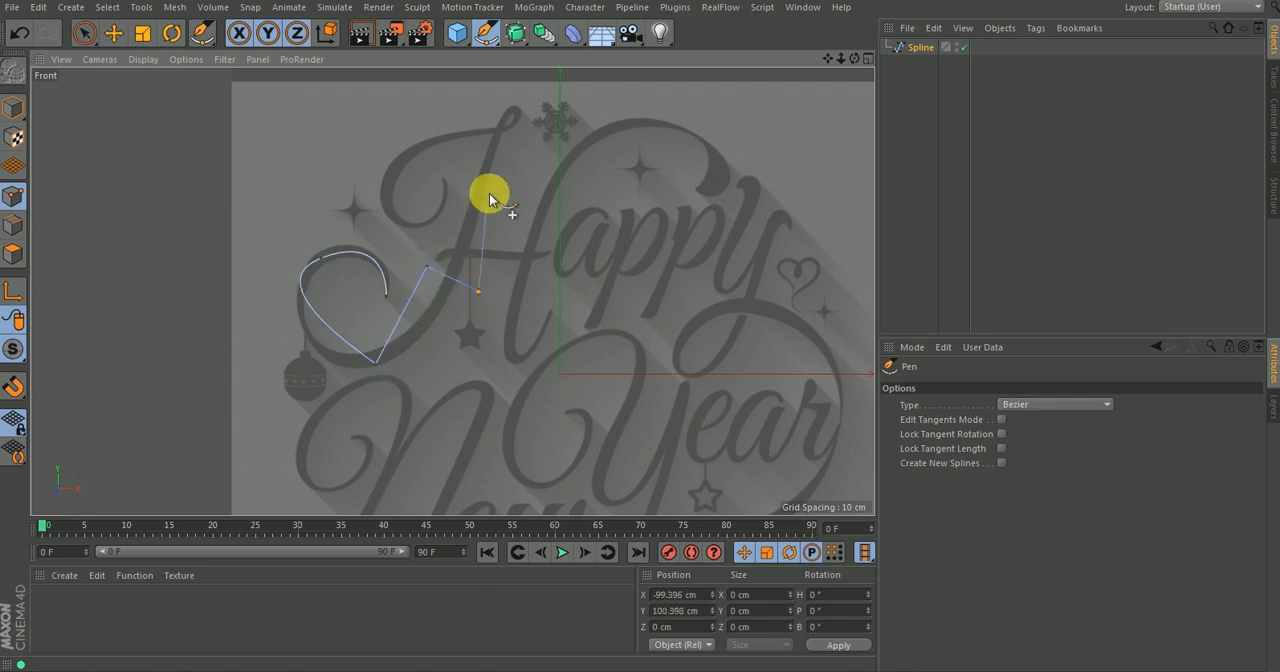
{"action": "key", "text": "ctrl+z"}
{"action": "key", "text": "ctrl+z"}
{"action": "key", "text": "ctrl+z"}
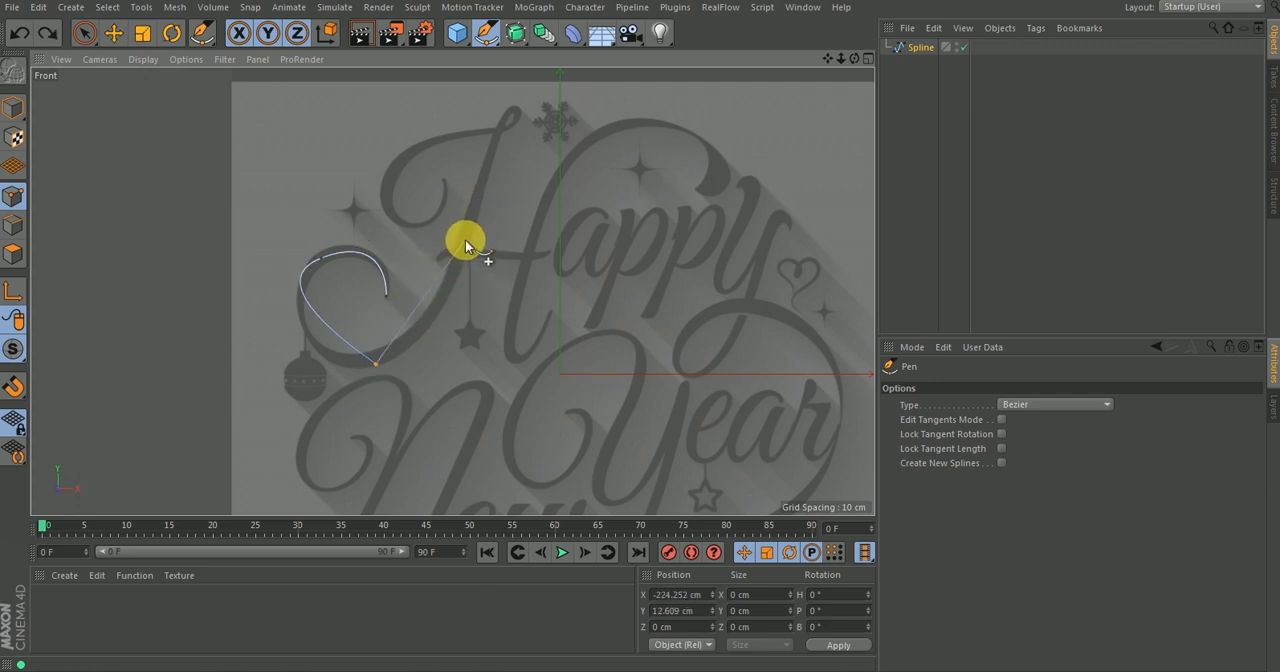
Continue the spline around the lower curl, up the H's left stem and through the small loop at its top.
{"action": "left_click_drag", "start_coordinate": [393, 348], "coordinate": [440, 314]}
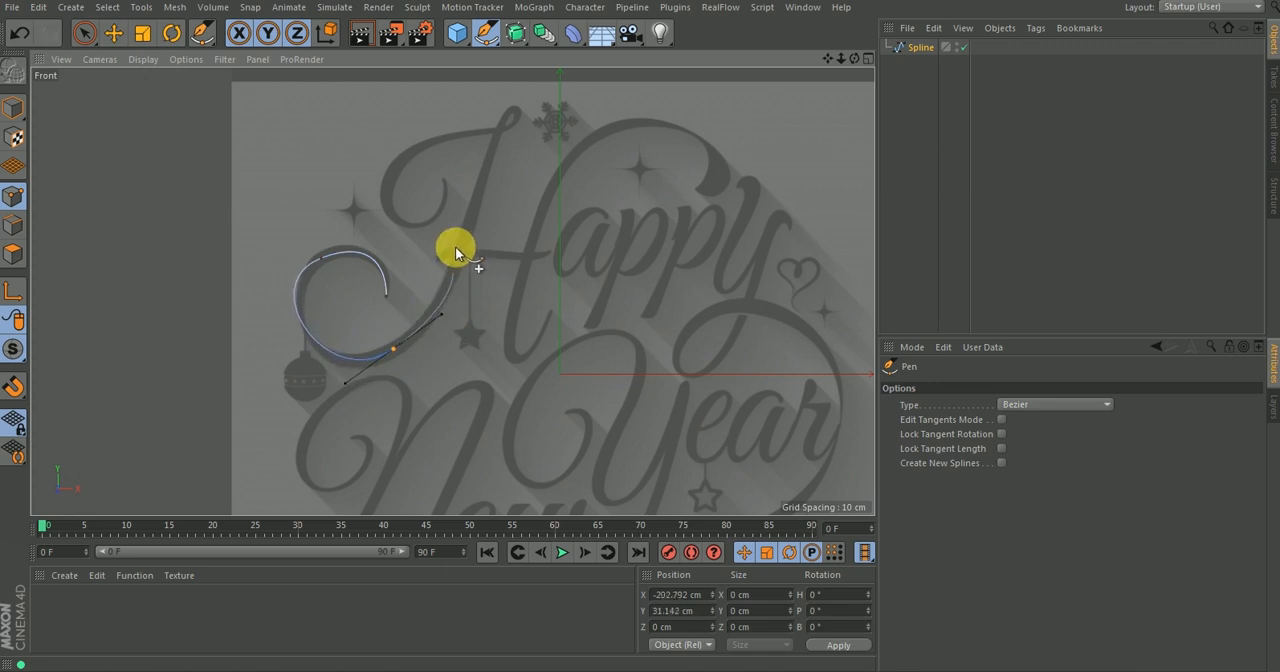
{"action": "left_click", "coordinate": [501, 121]}
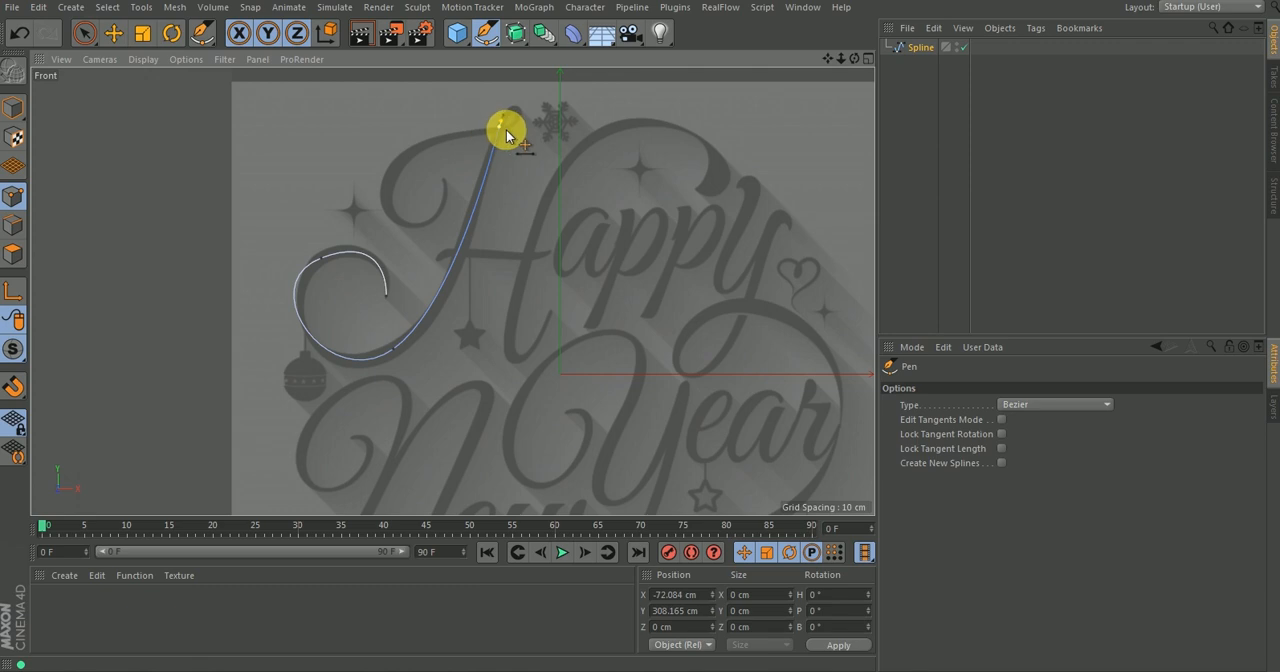
{"action": "scroll", "coordinate": [500, 125], "scroll_direction": "down", "scroll_amount": 4}
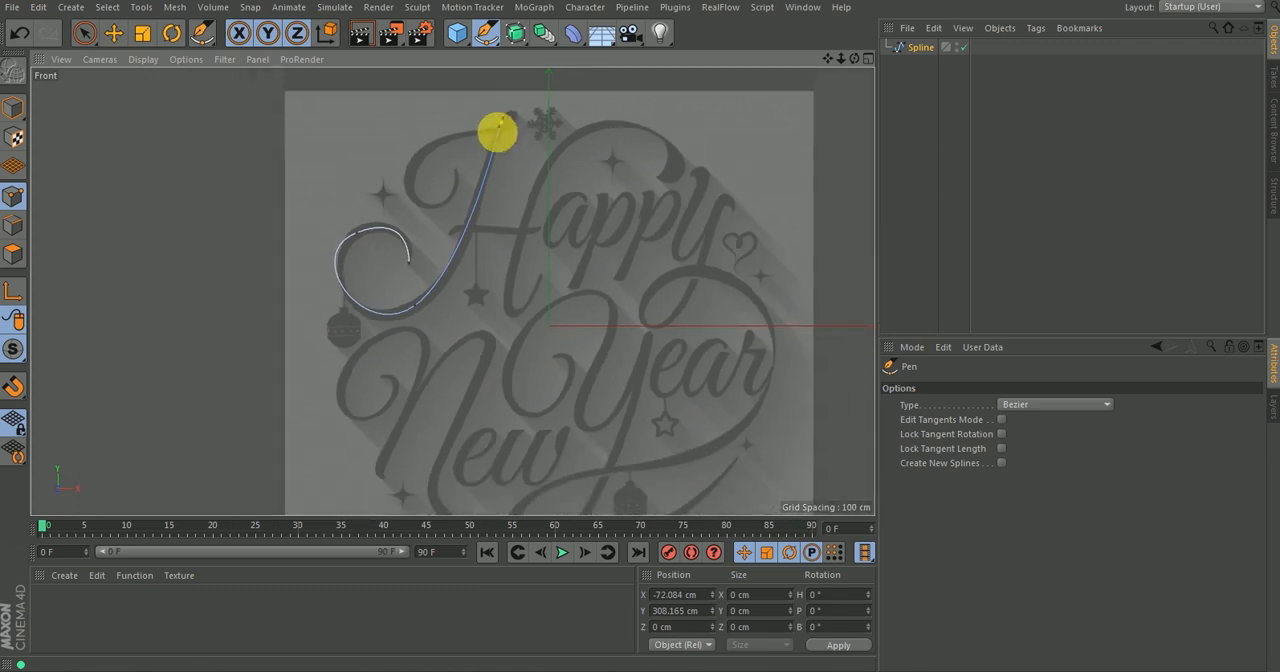
{"action": "scroll", "coordinate": [505, 125], "scroll_direction": "up", "scroll_amount": 7}
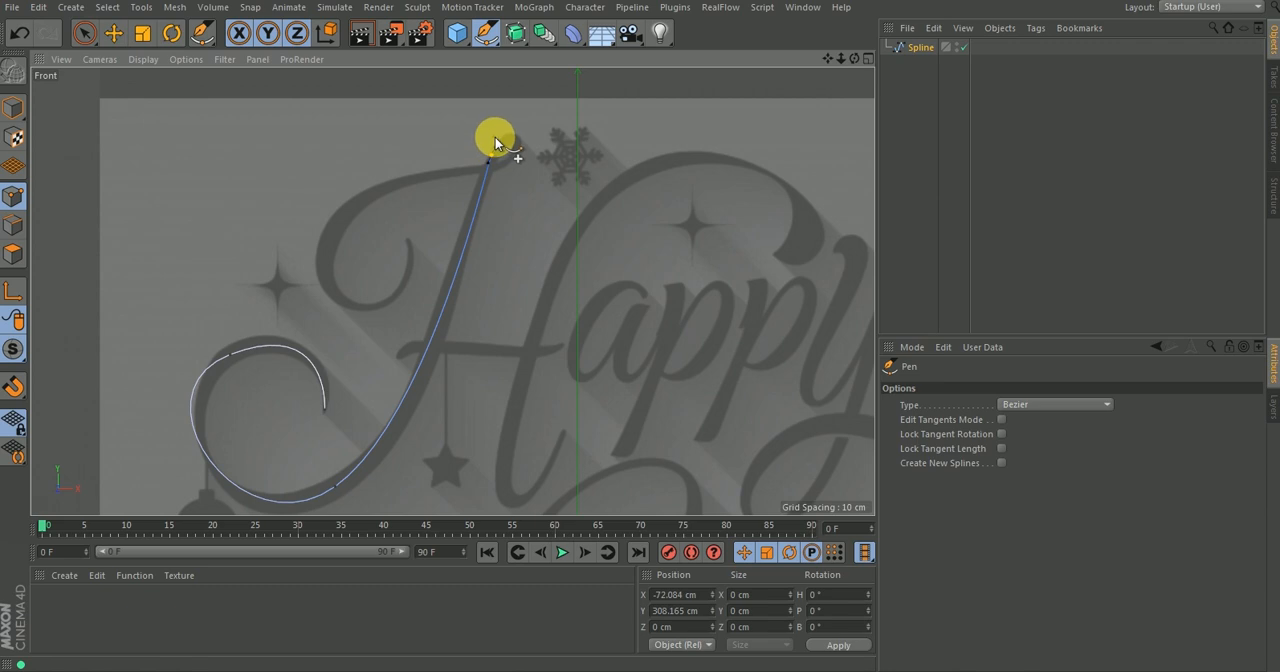
{"action": "scroll", "coordinate": [507, 150], "scroll_direction": "up", "scroll_amount": 2}
{"action": "left_click_drag", "start_coordinate": [495, 180], "coordinate": [449, 230]}
{"action": "key", "text": "ctrl+z"}
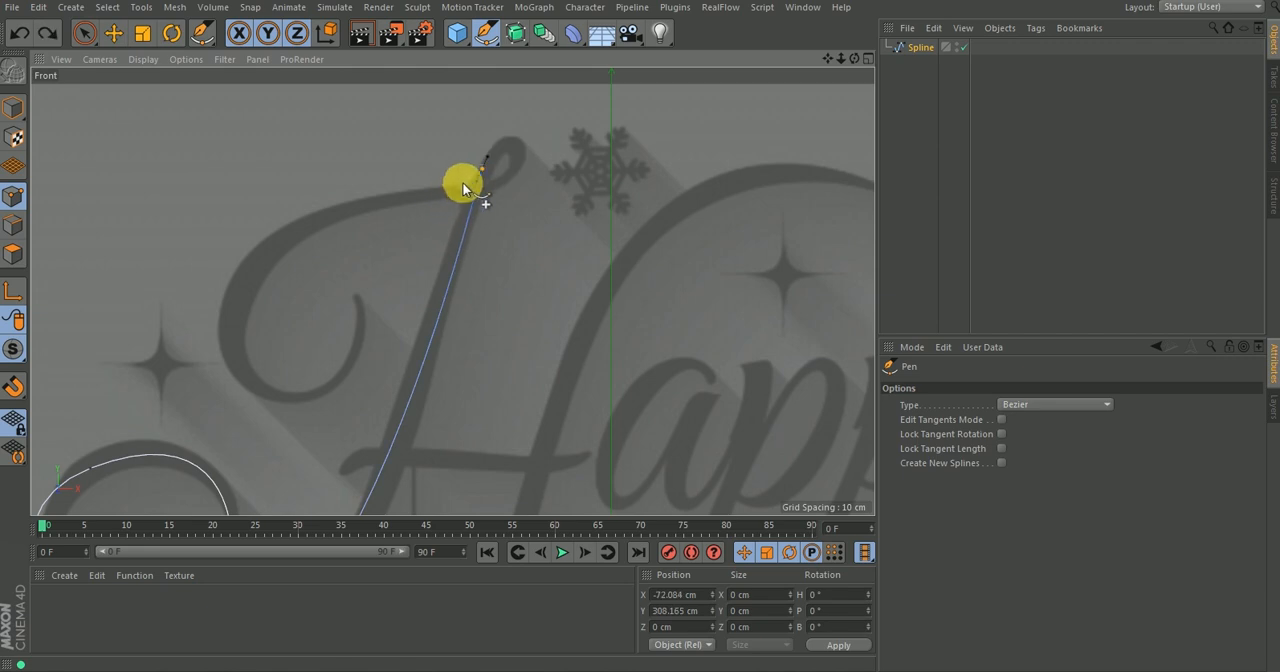
{"action": "left_click", "coordinate": [471, 192]}
{"action": "mouse_move", "coordinate": [449, 217]}
{"action": "left_mouse_down"}
{"action": "mouse_move", "coordinate": [413, 213]}
{"action": "mouse_move", "coordinate": [405, 253]}
{"action": "mouse_move", "coordinate": [499, 145]}
{"action": "mouse_move", "coordinate": [480, 178]}
{"action": "mouse_move", "coordinate": [516, 149]}
{"action": "mouse_move", "coordinate": [522, 161]}
{"action": "mouse_move", "coordinate": [472, 196]}
{"action": "mouse_move", "coordinate": [440, 198]}
{"action": "left_mouse_up"}
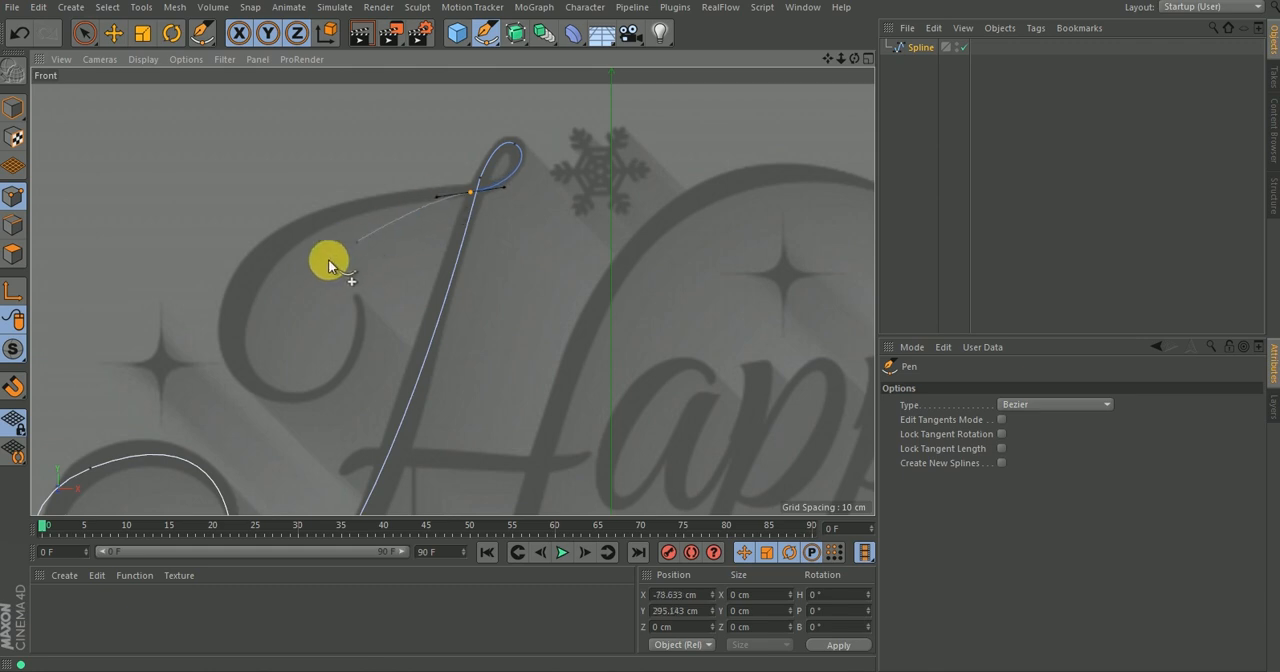
Trace the H's upper-left flourish down to the tip of its inner curl, end the spline there and deselect it.
{"action": "left_click_drag", "start_coordinate": [241, 290], "coordinate": [227, 362]}
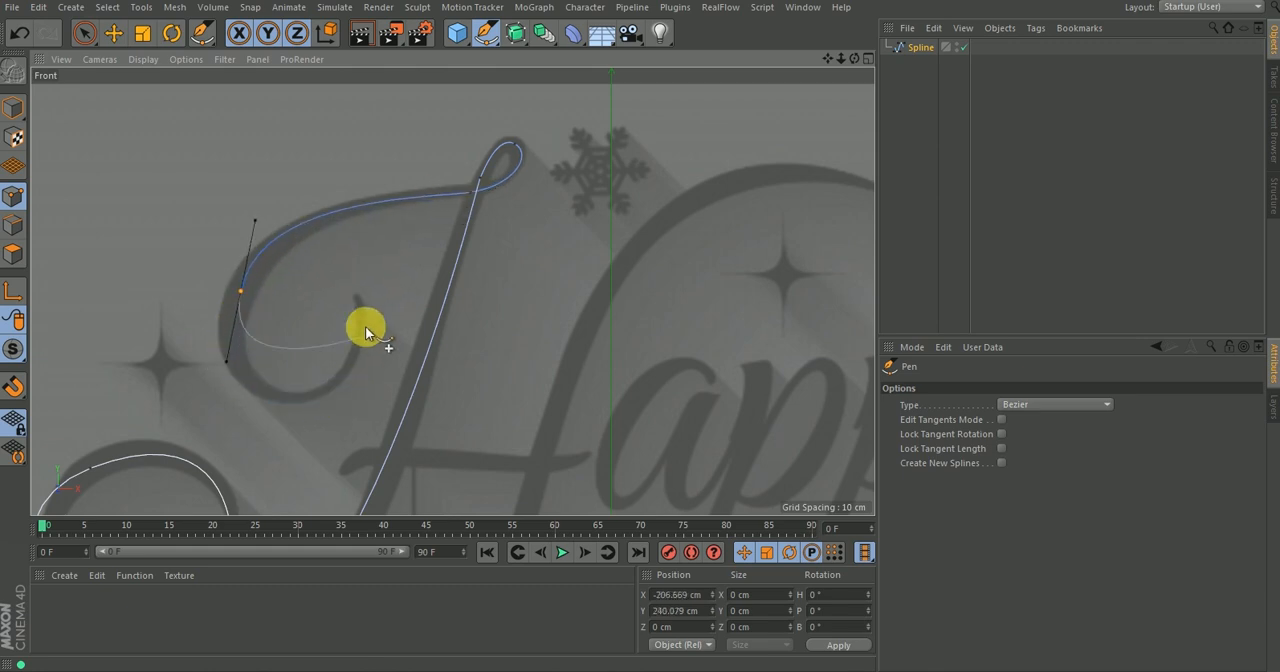
{"action": "left_click", "coordinate": [342, 370]}
{"action": "left_click_drag", "start_coordinate": [342, 370], "coordinate": [383, 331]}
{"action": "left_click", "coordinate": [353, 295]}
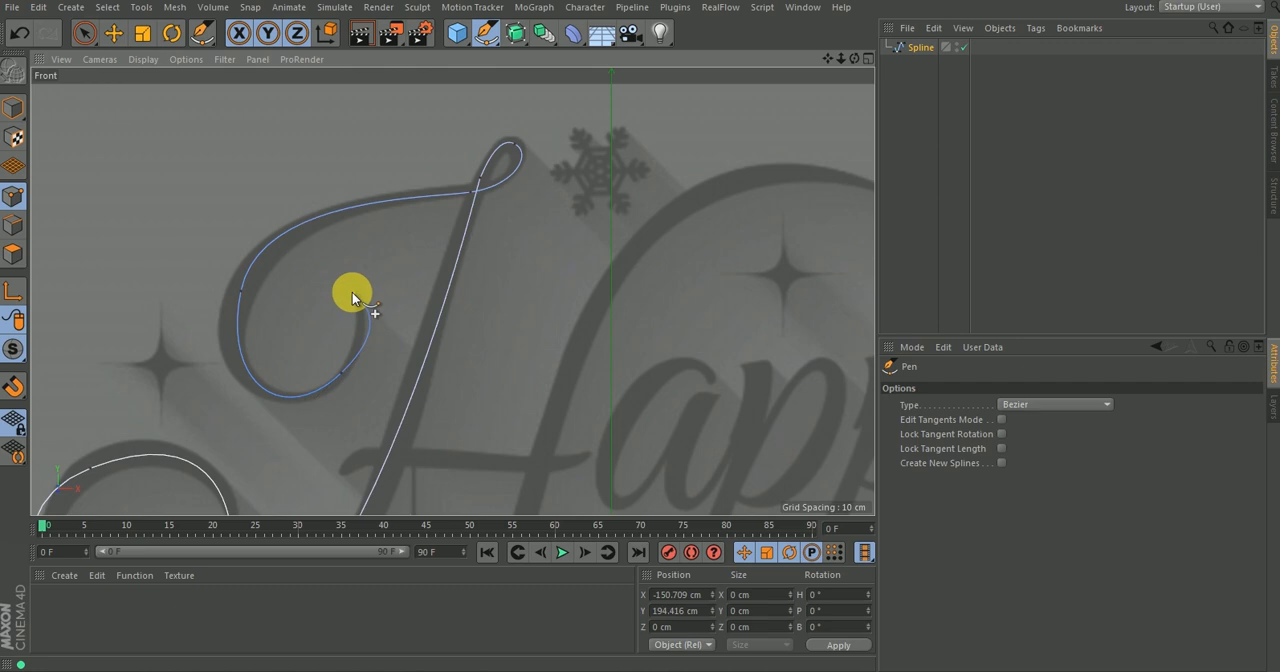
{"action": "key", "text": "ctrl+z"}
{"action": "left_click", "coordinate": [353, 290]}
{"action": "key", "text": "Escape"}
{"action": "scroll", "coordinate": [374, 264], "scroll_direction": "down", "scroll_amount": 3}
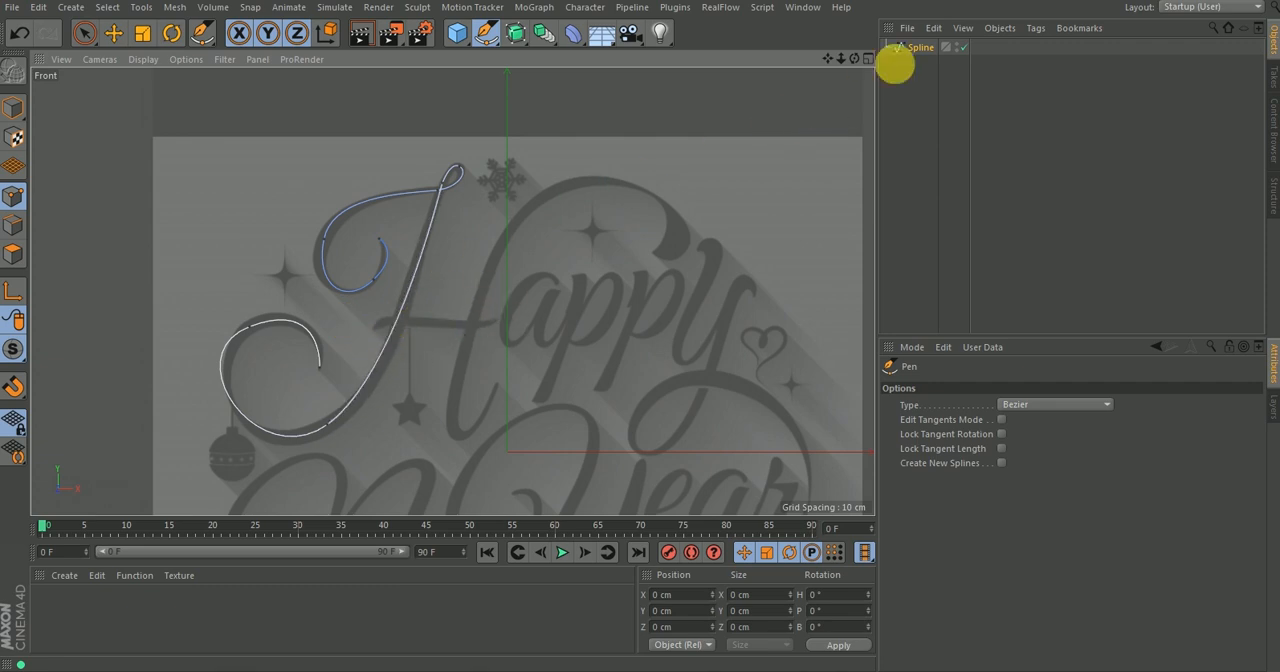
{"action": "left_click", "coordinate": [916, 48]}
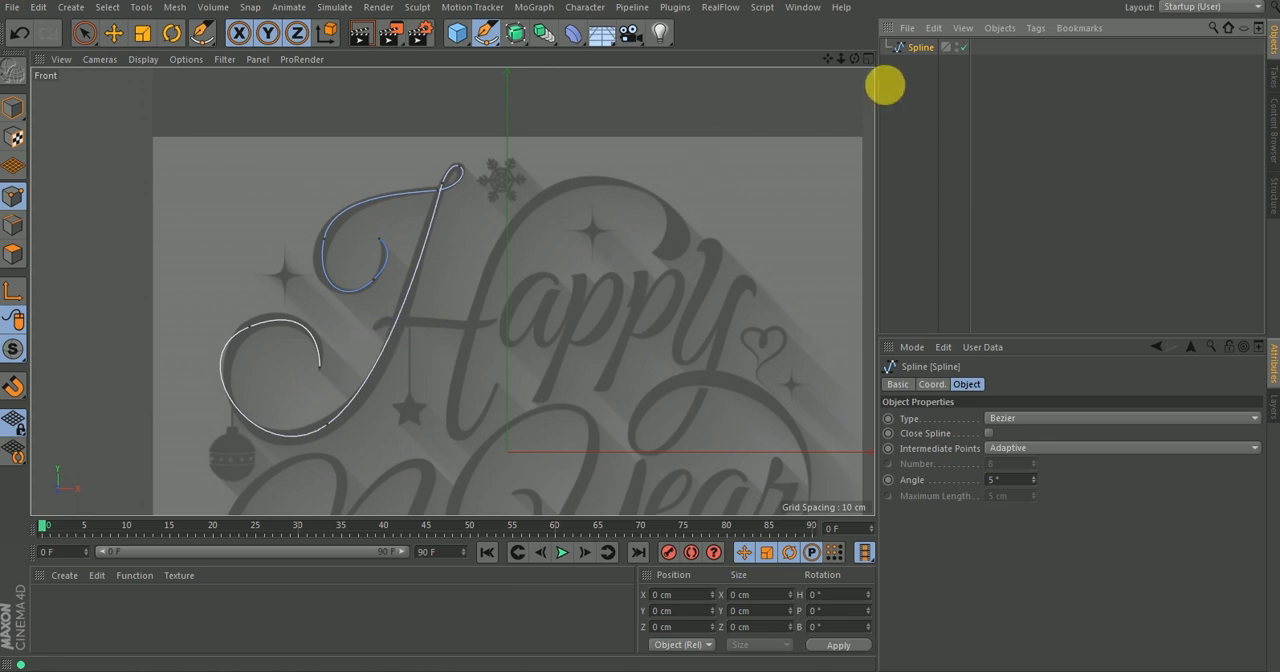
{"action": "left_click", "coordinate": [900, 84]}
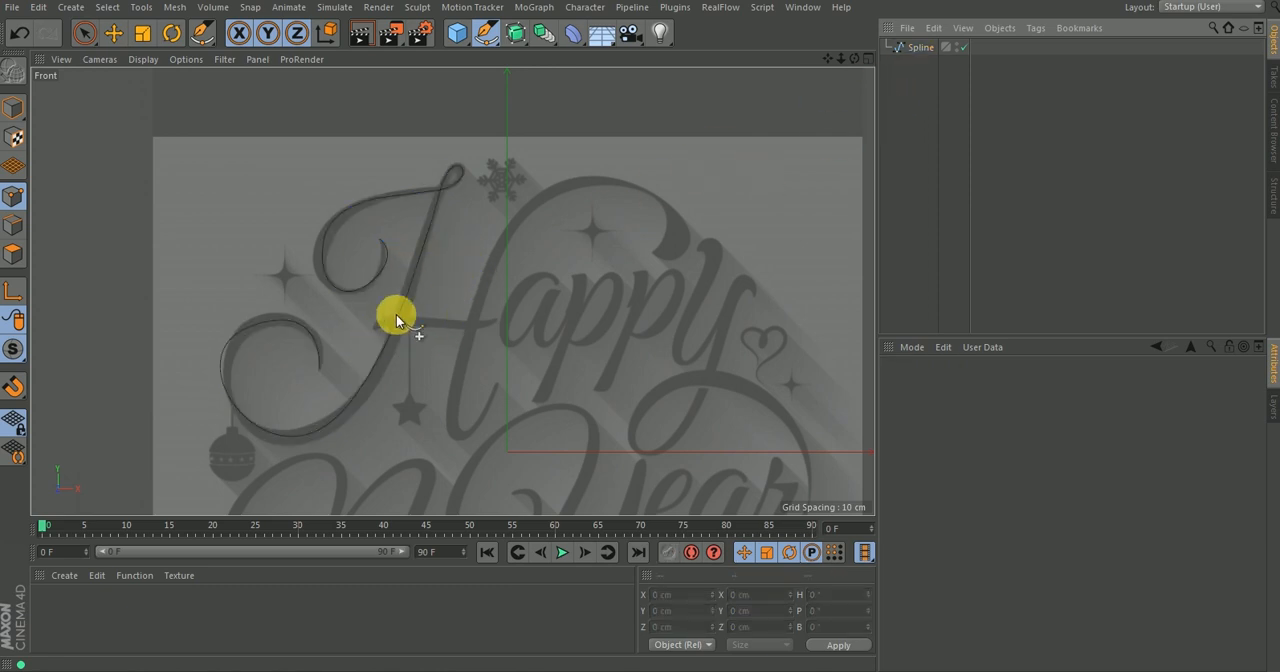
Trace the H's wavy crossbar as a separate spline and deselect it.
{"action": "left_click_drag", "start_coordinate": [374, 326], "coordinate": [420, 320]}
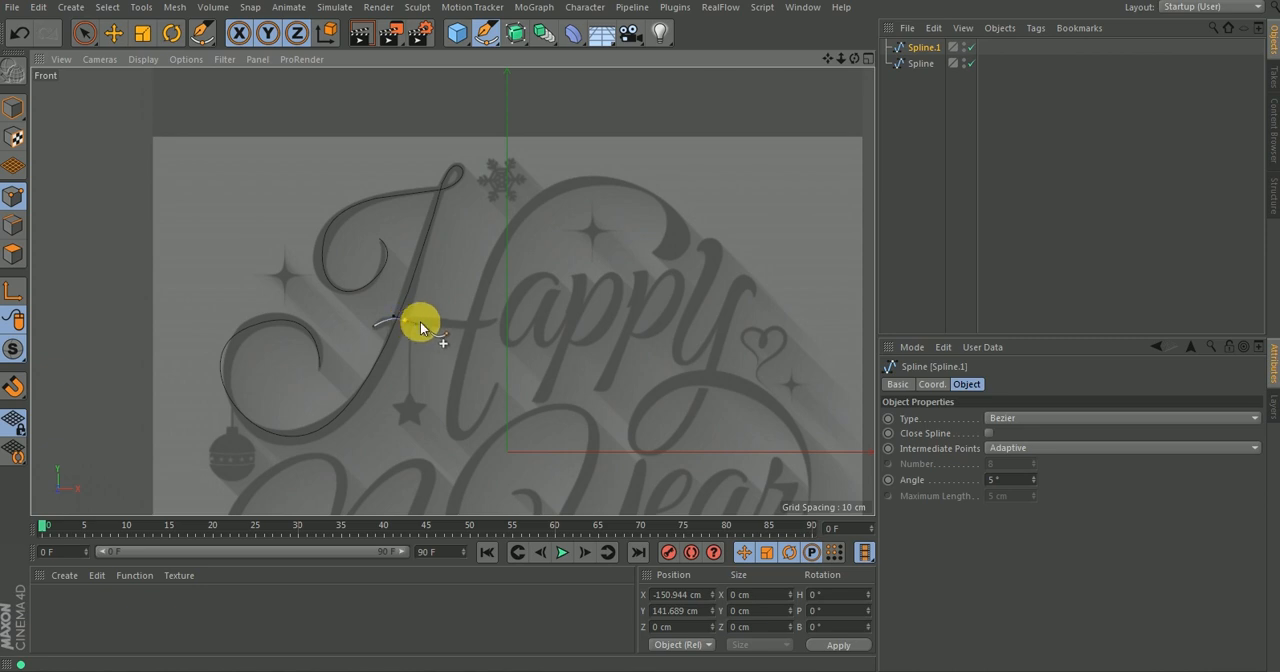
{"action": "left_click", "coordinate": [495, 321]}
{"action": "left_click_drag", "start_coordinate": [496, 320], "coordinate": [515, 299]}
{"action": "key", "text": "Escape"}
{"action": "left_click", "coordinate": [918, 94]}
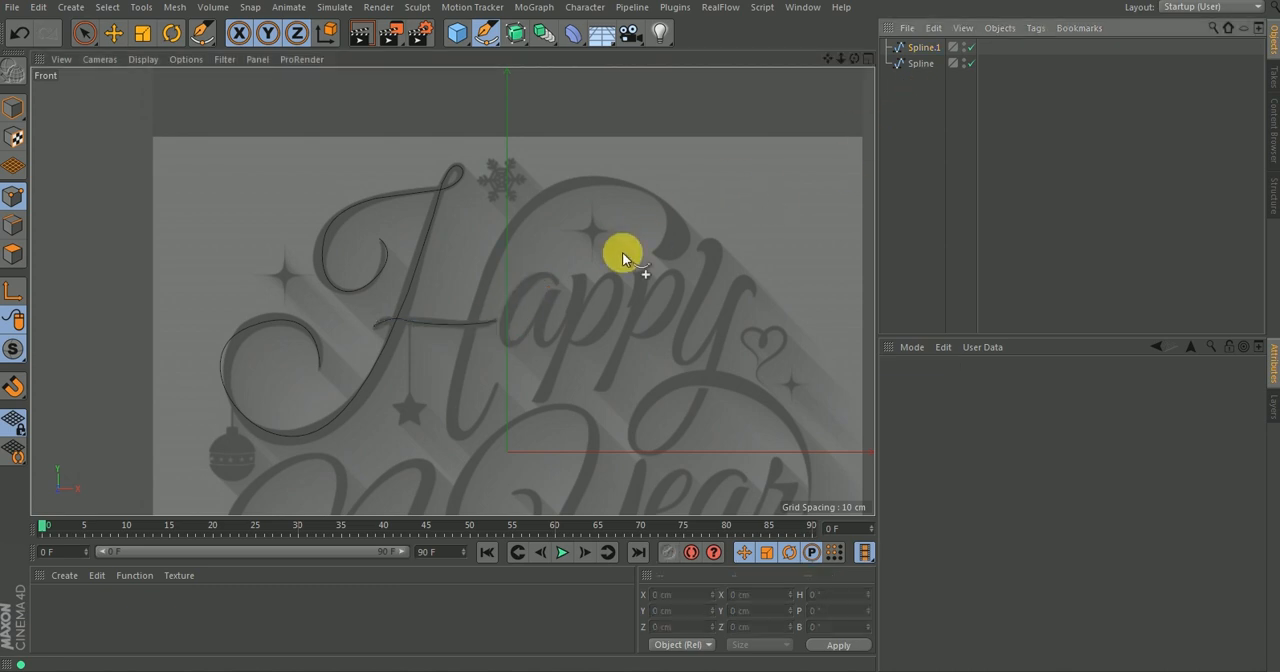
Trace the H's right stroke as a separate spline, from its bottom hook up through the large arch to the curl's end.
{"action": "left_click_drag", "start_coordinate": [495, 384], "coordinate": [441, 381]}
{"action": "left_click_drag", "start_coordinate": [554, 189], "coordinate": [602, 169]}
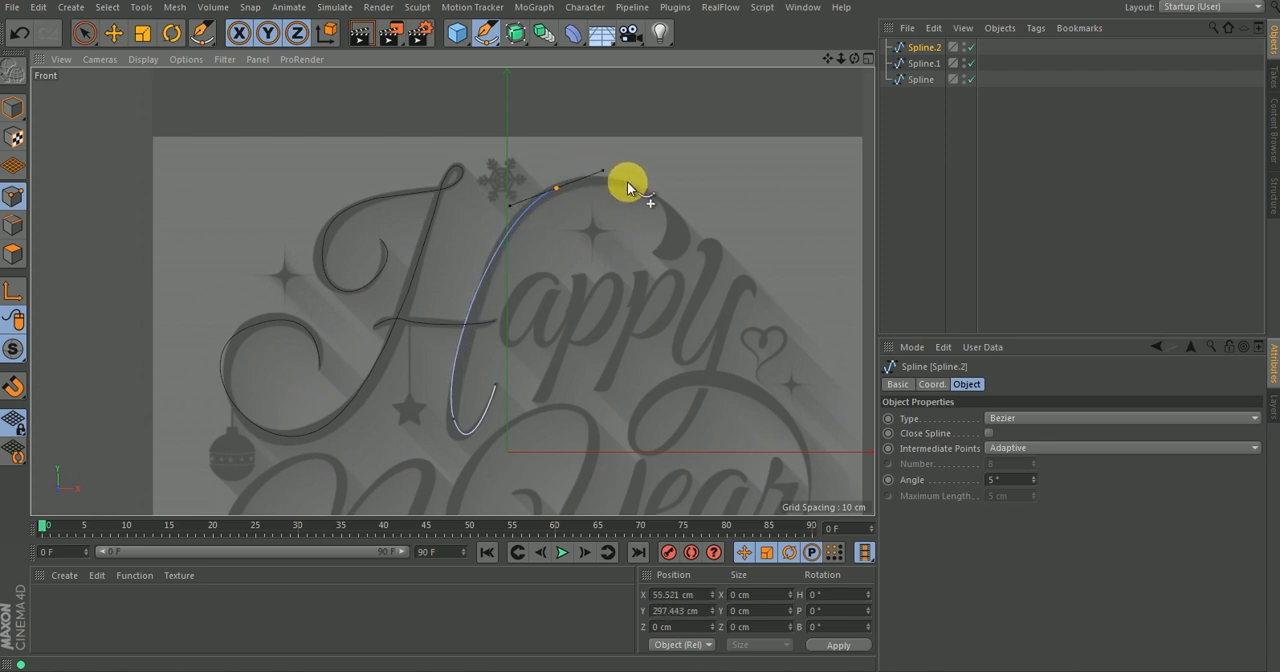
{"action": "left_click_drag", "start_coordinate": [666, 249], "coordinate": [629, 279]}
{"action": "key", "text": "Escape"}
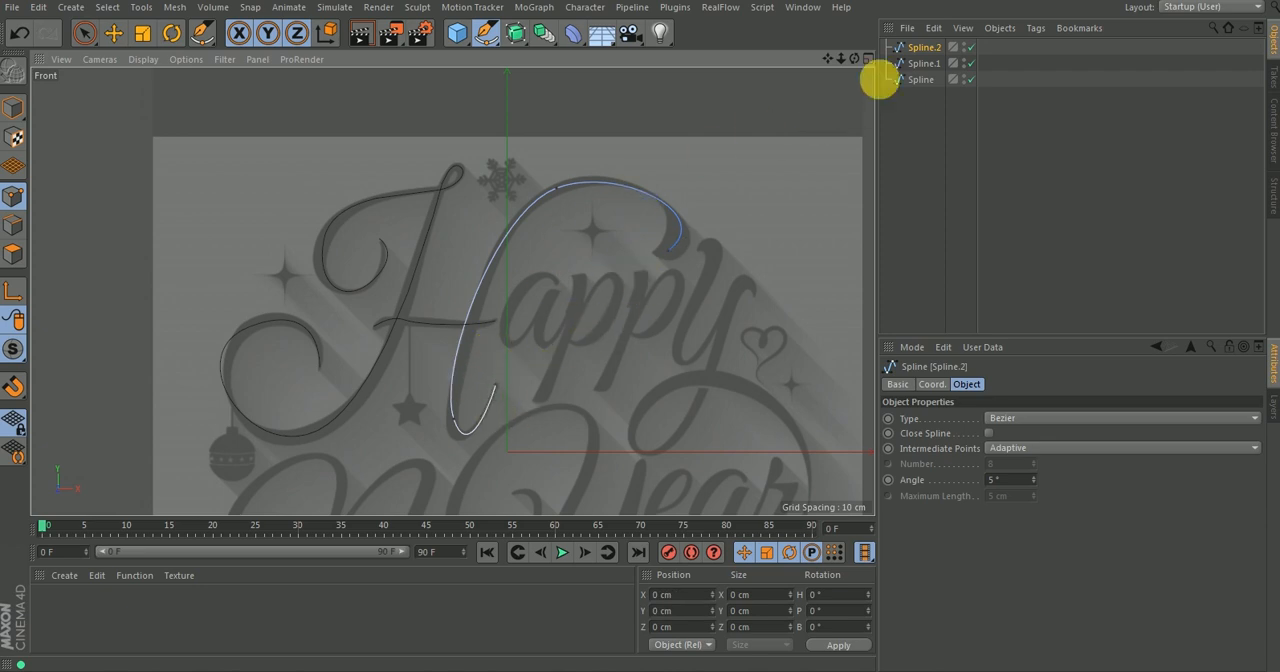
{"action": "left_click", "coordinate": [113, 33]}
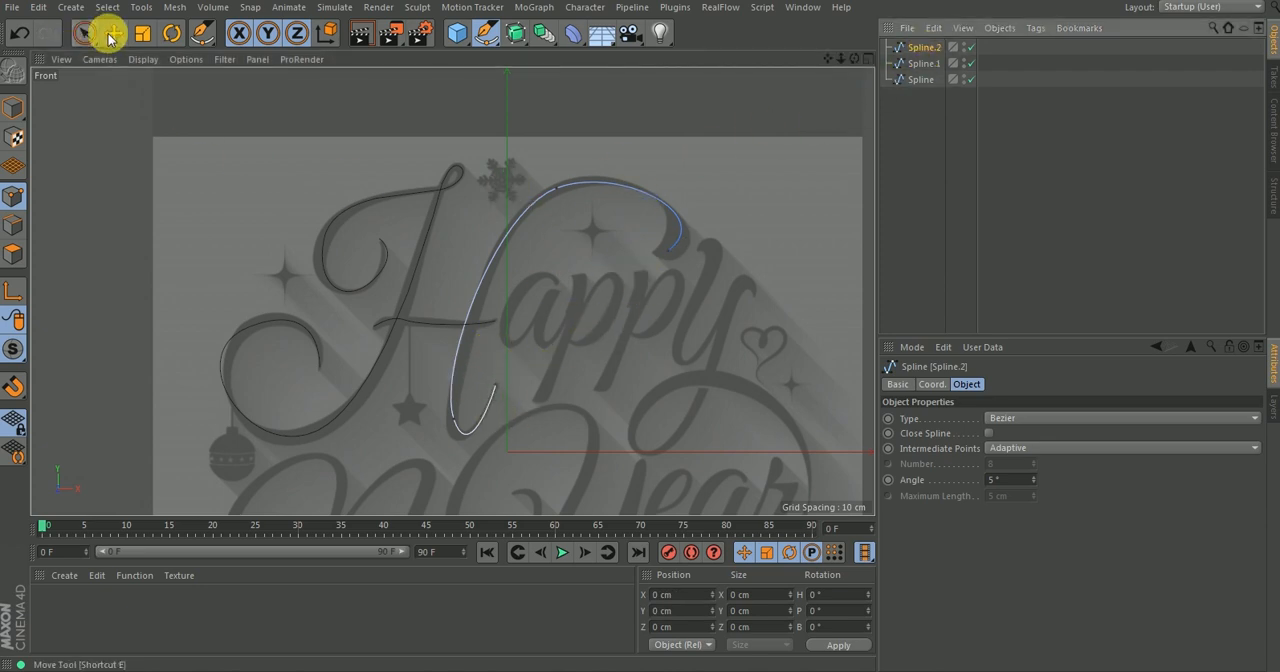
Adjust the tangent of the bottom-hook point on the H's right stroke and move the point to about X -61 cm, Y 33 cm.
{"action": "left_click", "coordinate": [454, 420]}
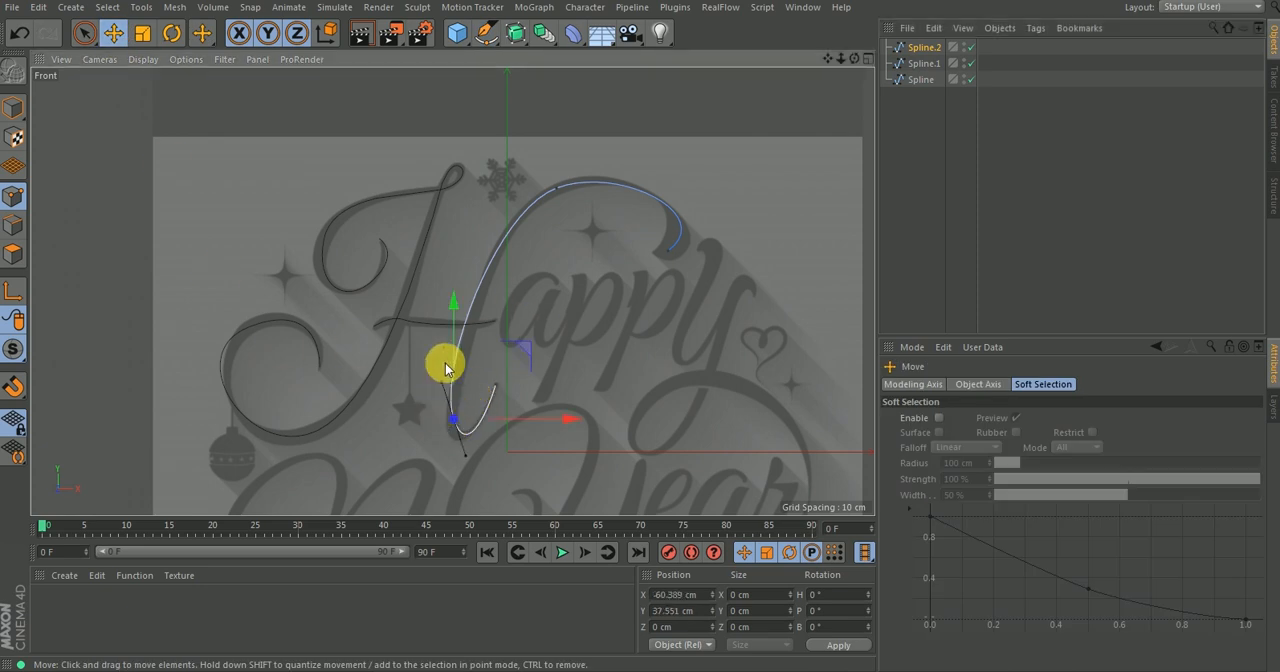
{"action": "left_click_drag", "start_coordinate": [442, 382], "coordinate": [444, 384]}
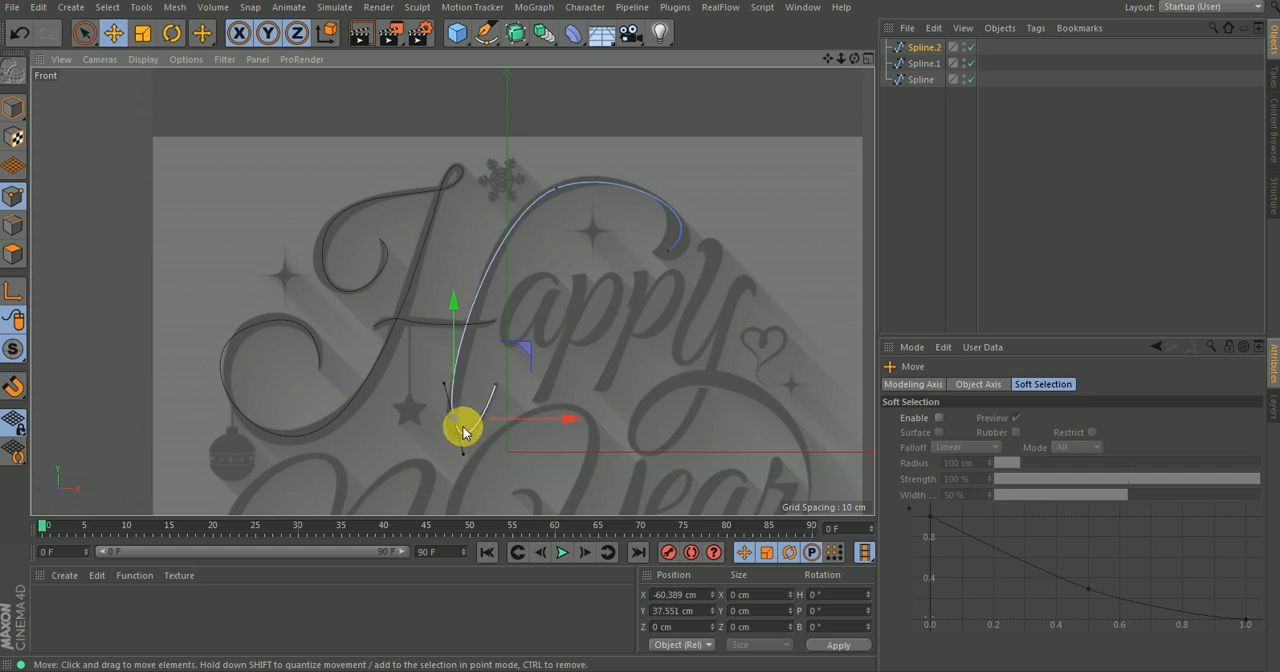
{"action": "left_click_drag", "start_coordinate": [523, 346], "coordinate": [522, 350]}
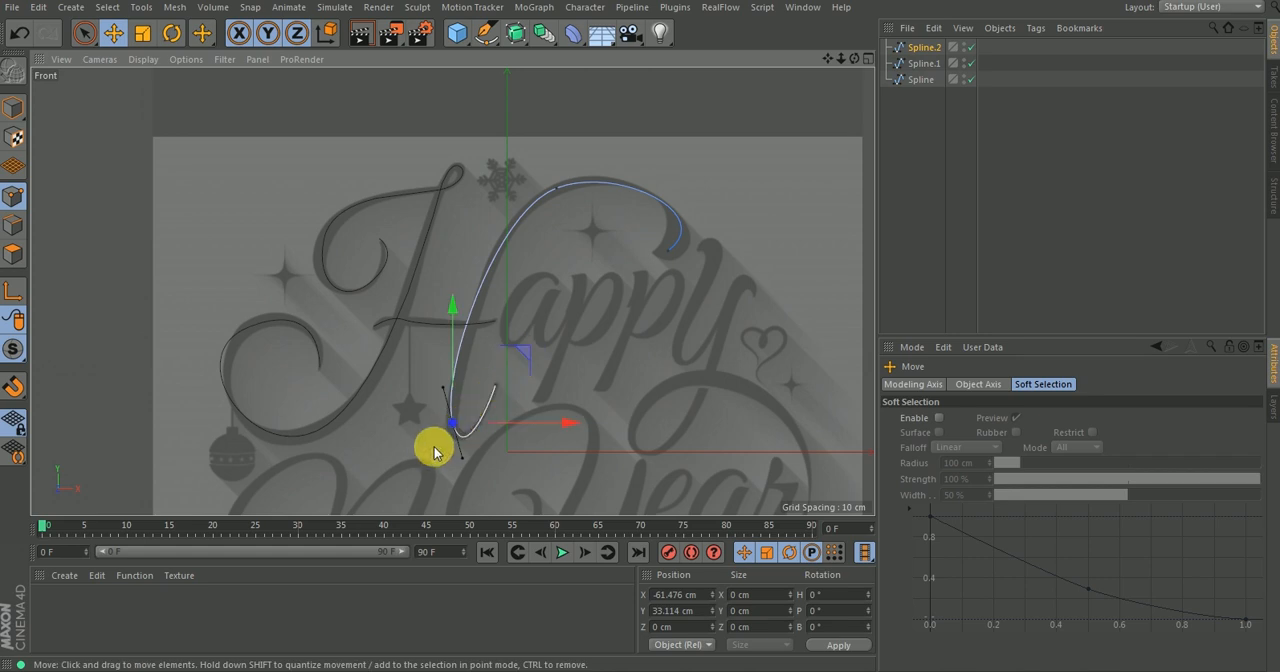
Reshape the large arch of the H's right stroke by adjusting the tangents at its curl end and its upper point, and deselect the points.
{"action": "scroll", "coordinate": [434, 449], "scroll_direction": "up", "scroll_amount": 3}
{"action": "scroll", "coordinate": [472, 344], "scroll_direction": "down", "scroll_amount": 4}
{"action": "scroll", "coordinate": [483, 346], "scroll_direction": "up", "scroll_amount": 2}
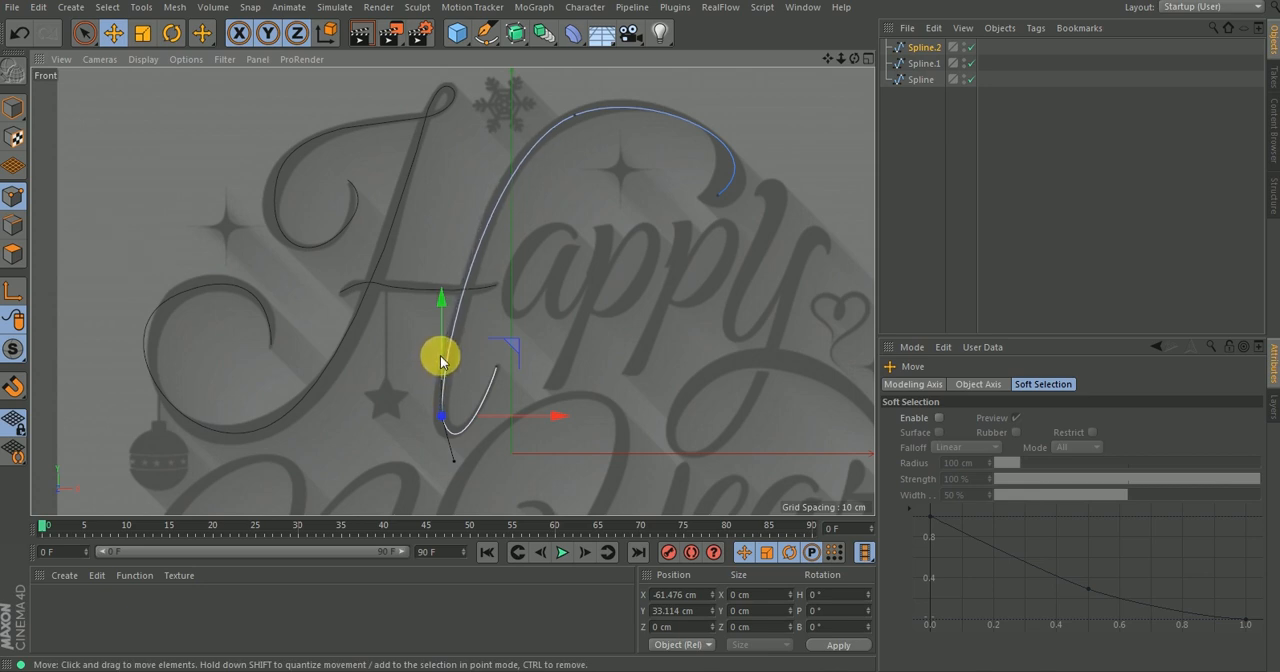
{"action": "left_click", "coordinate": [716, 197]}
{"action": "left_click_drag", "start_coordinate": [764, 160], "coordinate": [769, 165], "text": "shift"}
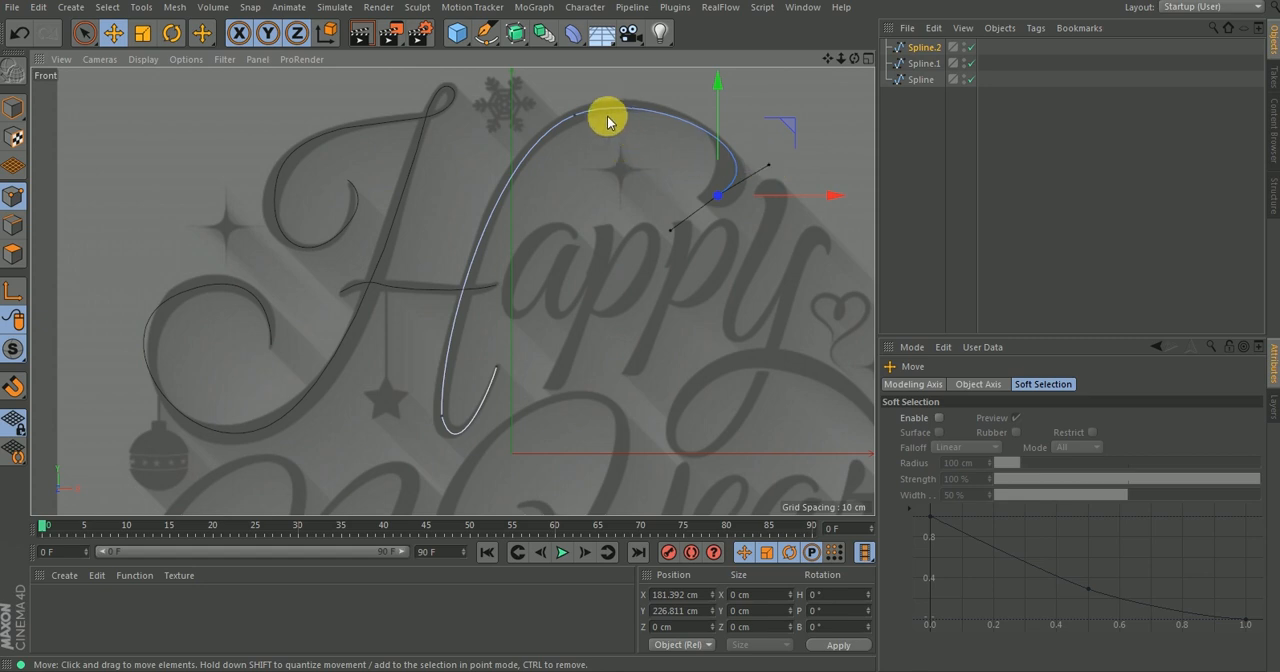
{"action": "left_click", "coordinate": [574, 115]}
{"action": "left_click_drag", "start_coordinate": [633, 96], "coordinate": [633, 88], "text": "shift"}
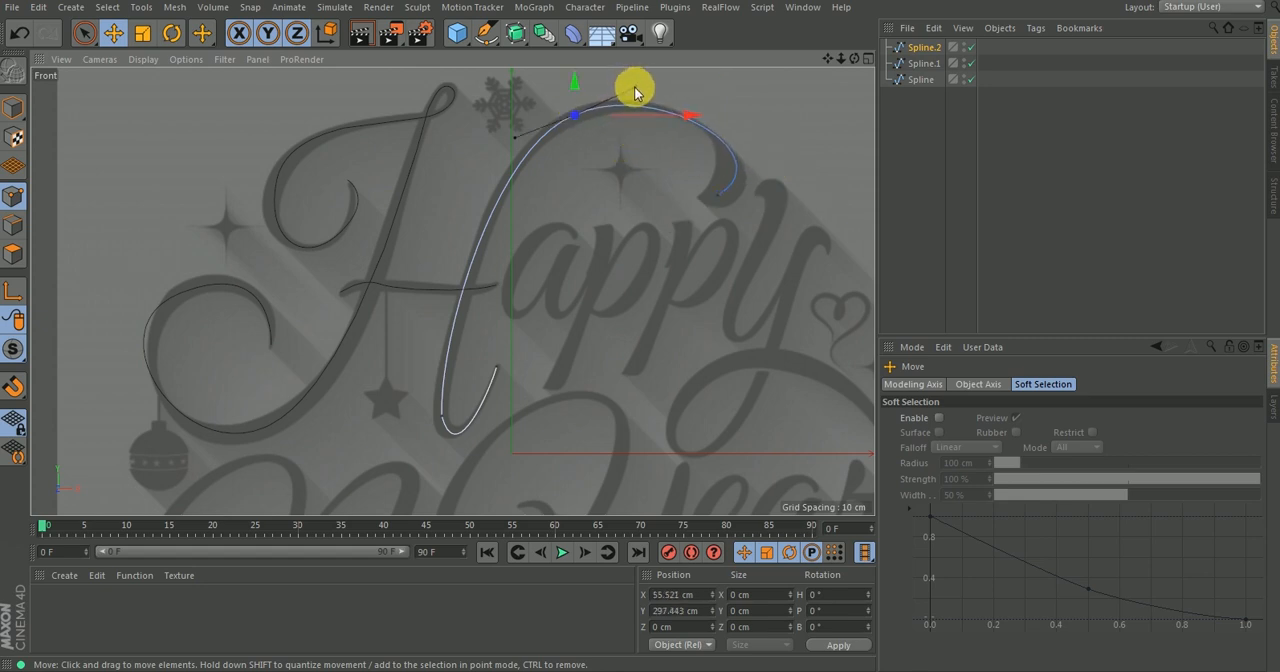
{"action": "left_click", "coordinate": [724, 150]}
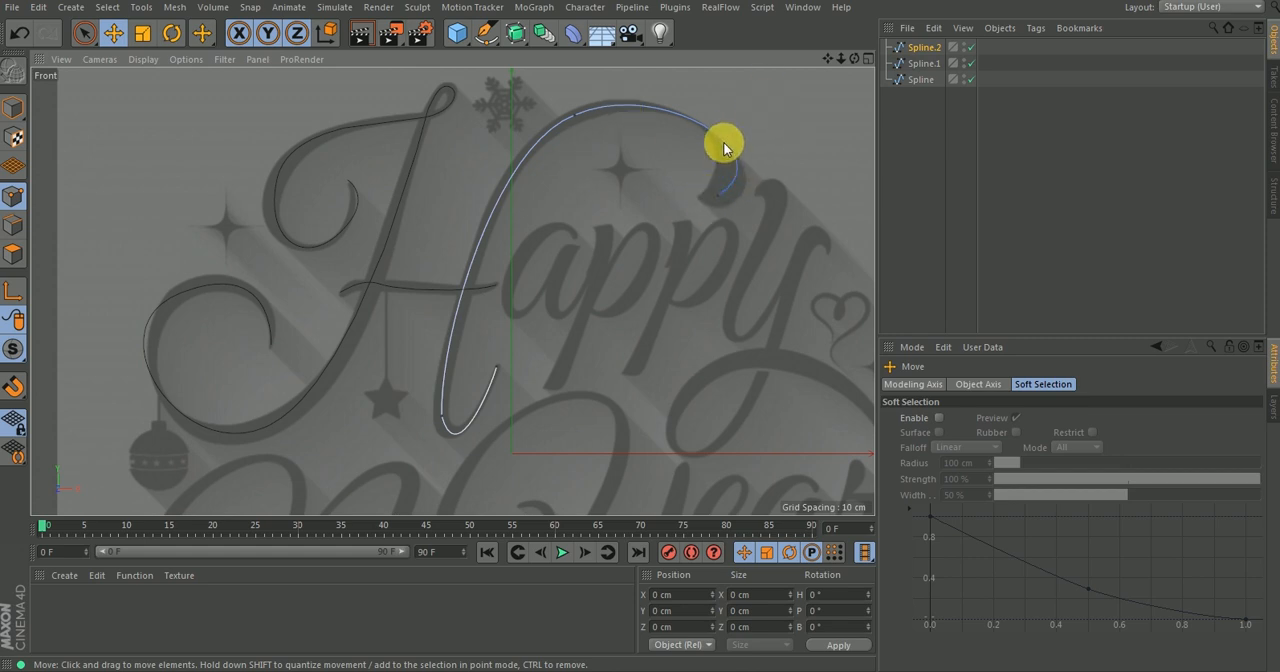
Steepen the lower tangent of the right stroke's bottom-hook point so the bend follows the reference lettering.
{"action": "left_click", "coordinate": [439, 427]}
{"action": "scroll", "coordinate": [439, 427], "scroll_direction": "up", "scroll_amount": 6}
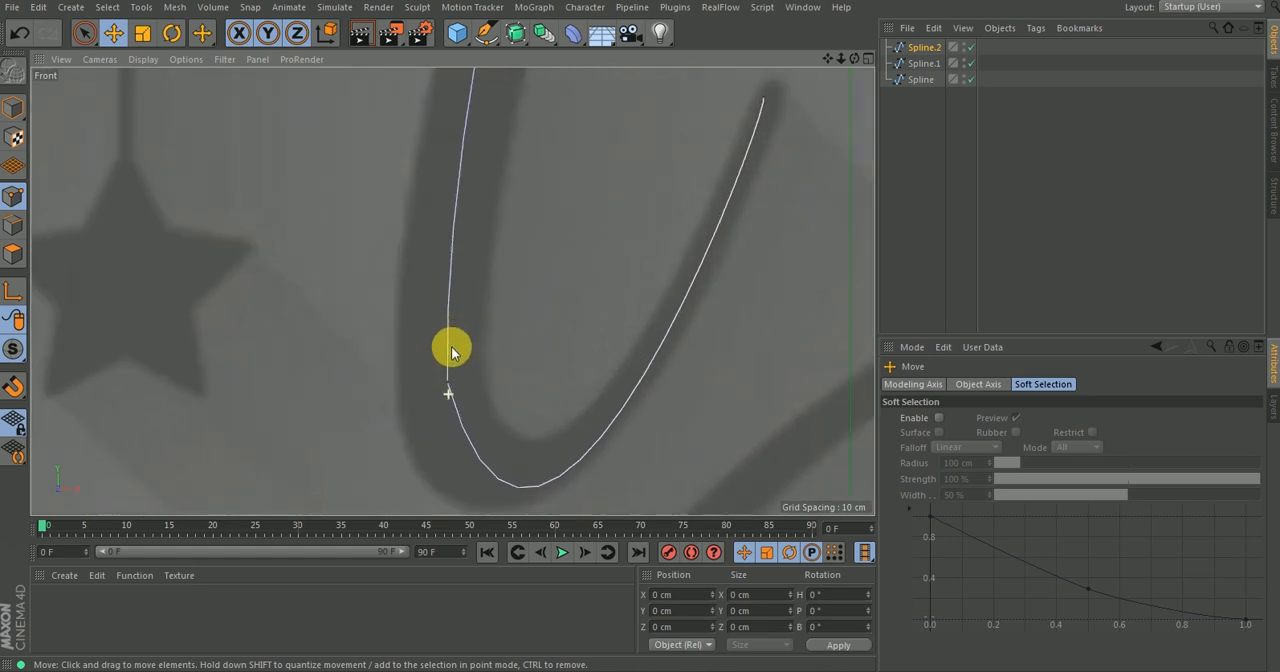
{"action": "scroll", "coordinate": [447, 392], "scroll_direction": "up", "scroll_amount": 2}
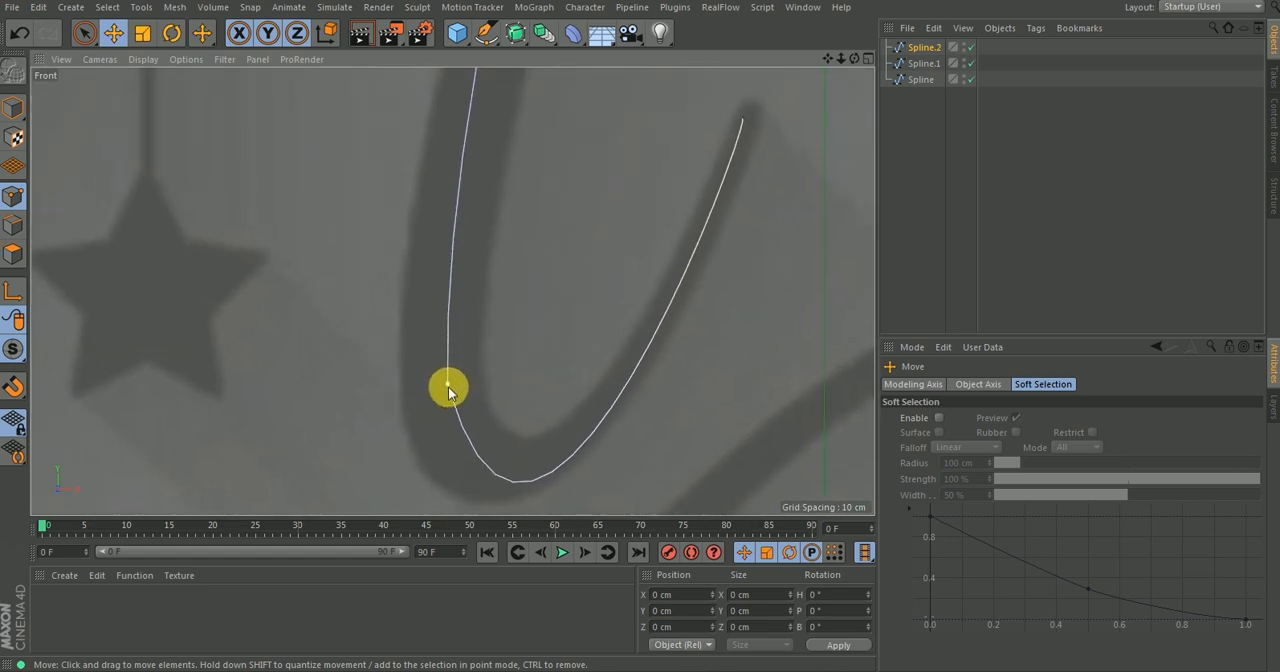
{"action": "left_click", "coordinate": [447, 381]}
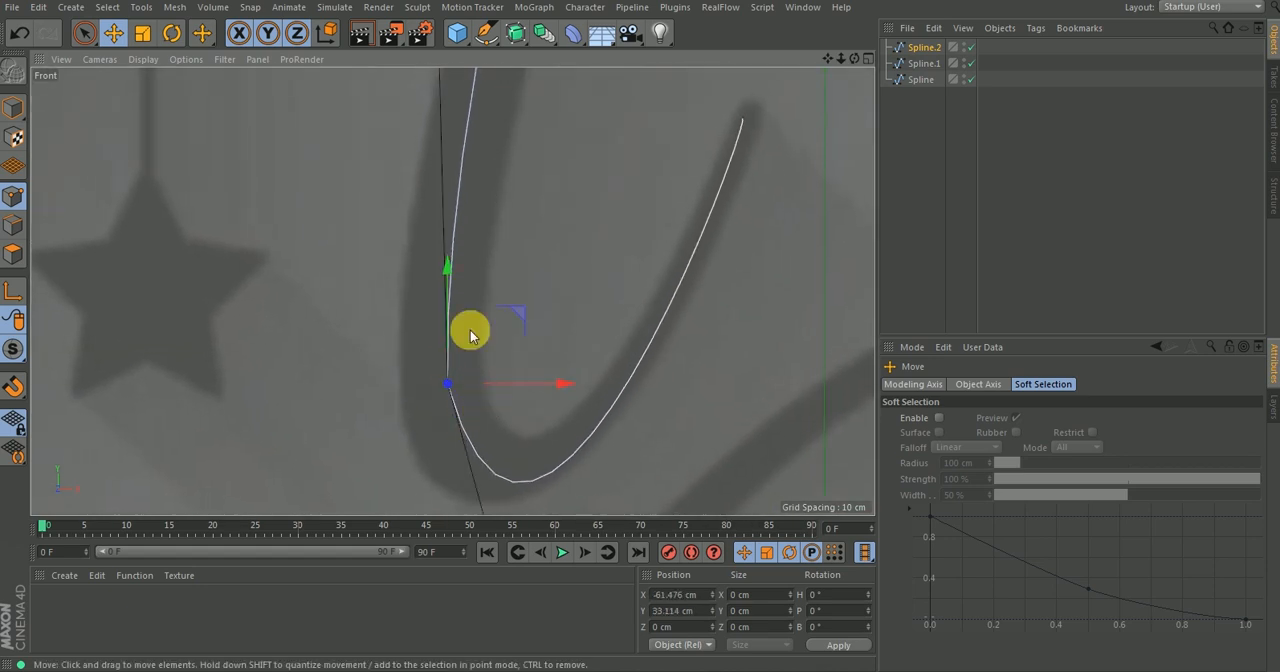
{"action": "scroll", "coordinate": [466, 334], "scroll_direction": "down", "scroll_amount": 3}
{"action": "key", "text": "s"}
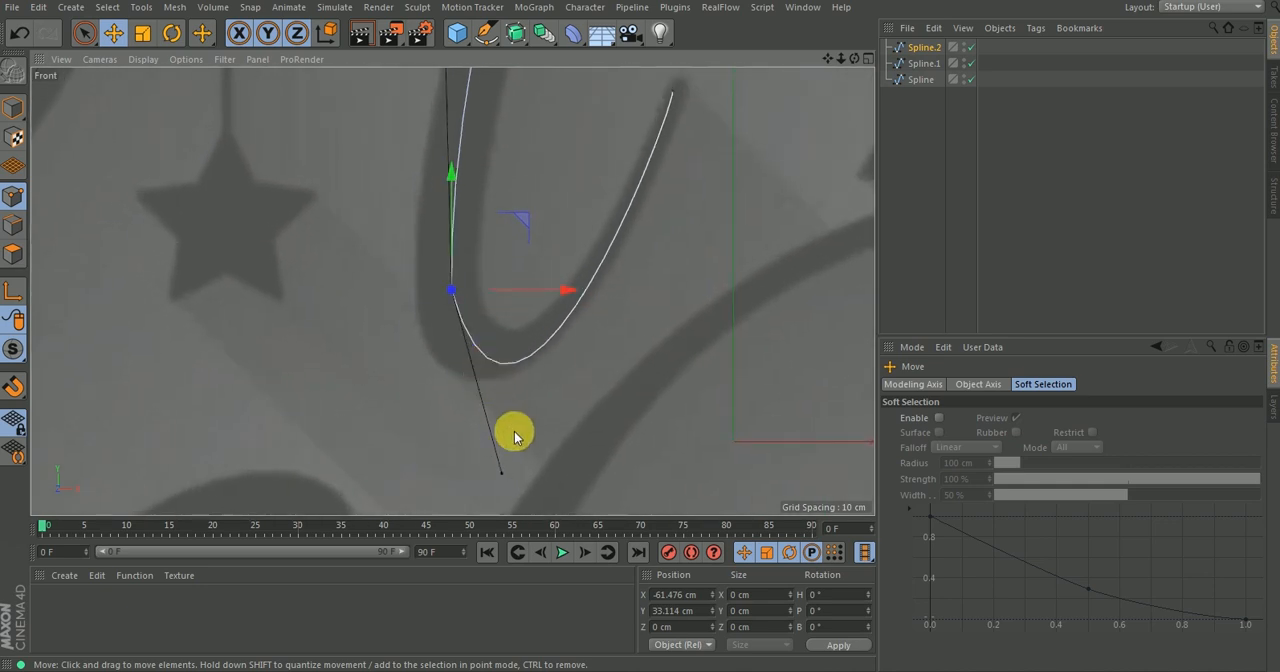
{"action": "left_click_drag", "start_coordinate": [500, 474], "coordinate": [478, 471]}
Reselect the right stroke's bottom-hook point, fine-tune it along the stem and deselect it.
{"action": "left_click", "coordinate": [688, 252]}
{"action": "left_click", "coordinate": [454, 290]}
{"action": "scroll", "coordinate": [480, 195], "scroll_direction": "down", "scroll_amount": 3}
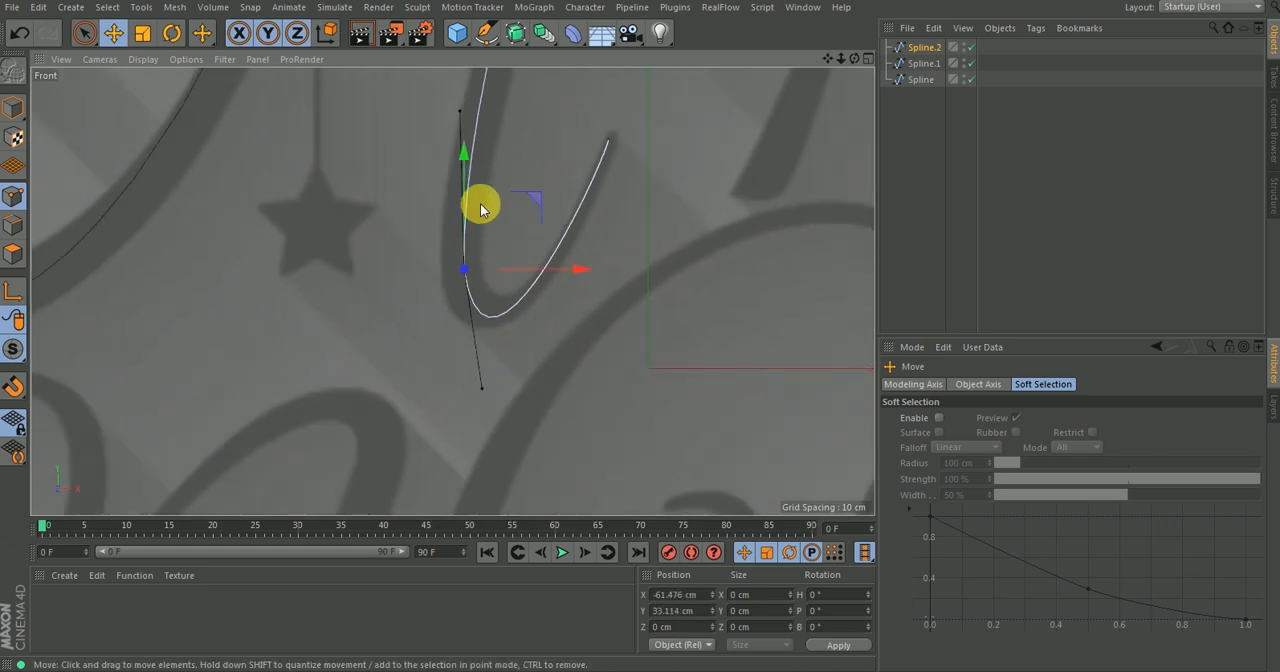
{"action": "left_click_drag", "start_coordinate": [465, 152], "coordinate": [456, 158]}
{"action": "left_click", "coordinate": [641, 175]}
{"action": "scroll", "coordinate": [509, 319], "scroll_direction": "down", "scroll_amount": 6}
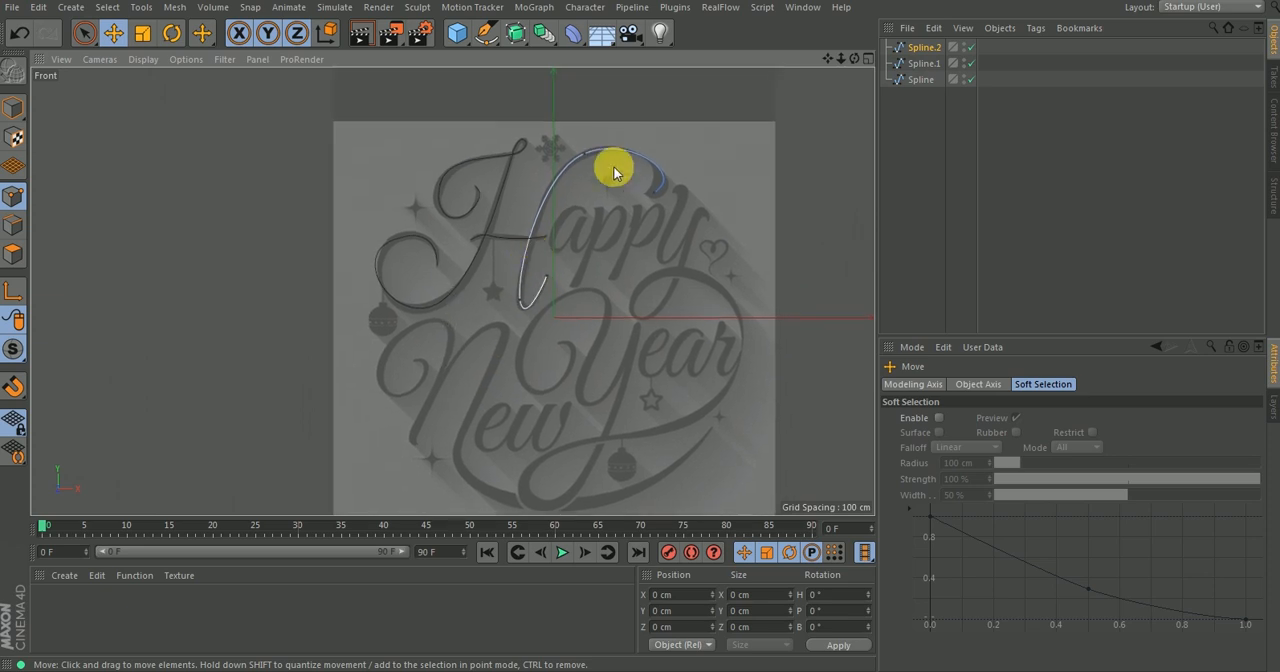
Select the H's crossbar spline and check its fit against the reference lettering.
{"action": "left_click", "coordinate": [925, 63]}
{"action": "scroll", "coordinate": [540, 215], "scroll_direction": "up", "scroll_amount": 8}
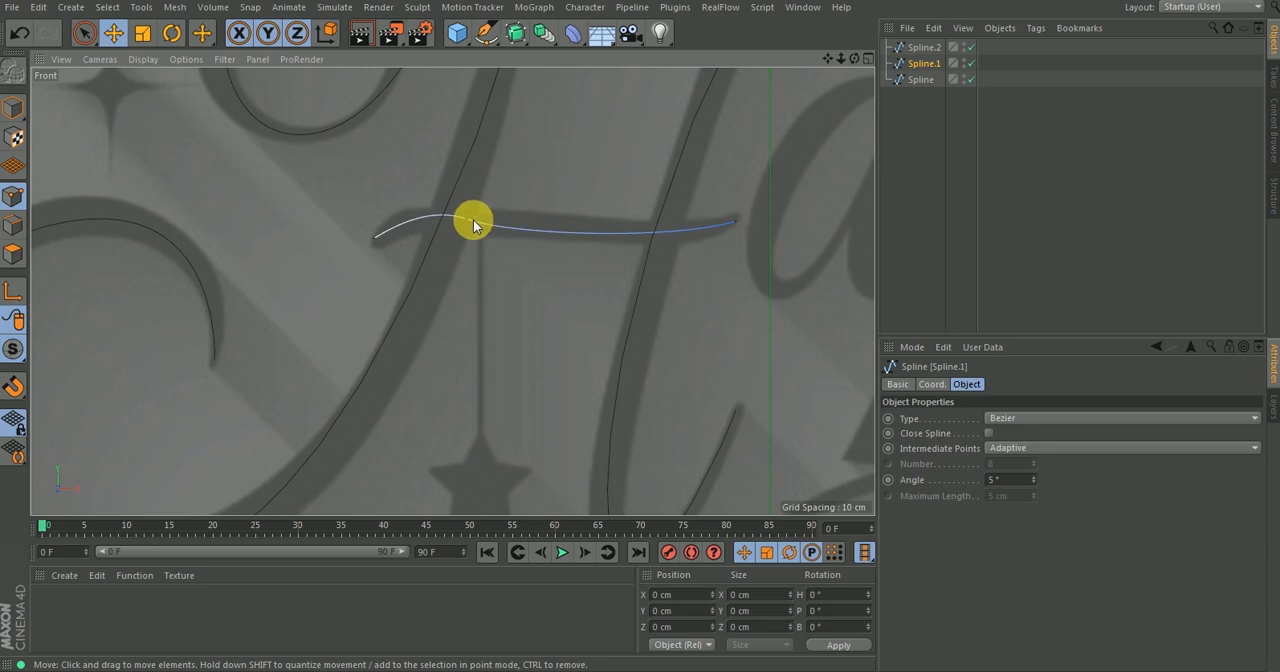
{"action": "scroll", "coordinate": [394, 243], "scroll_direction": "down", "scroll_amount": 6}
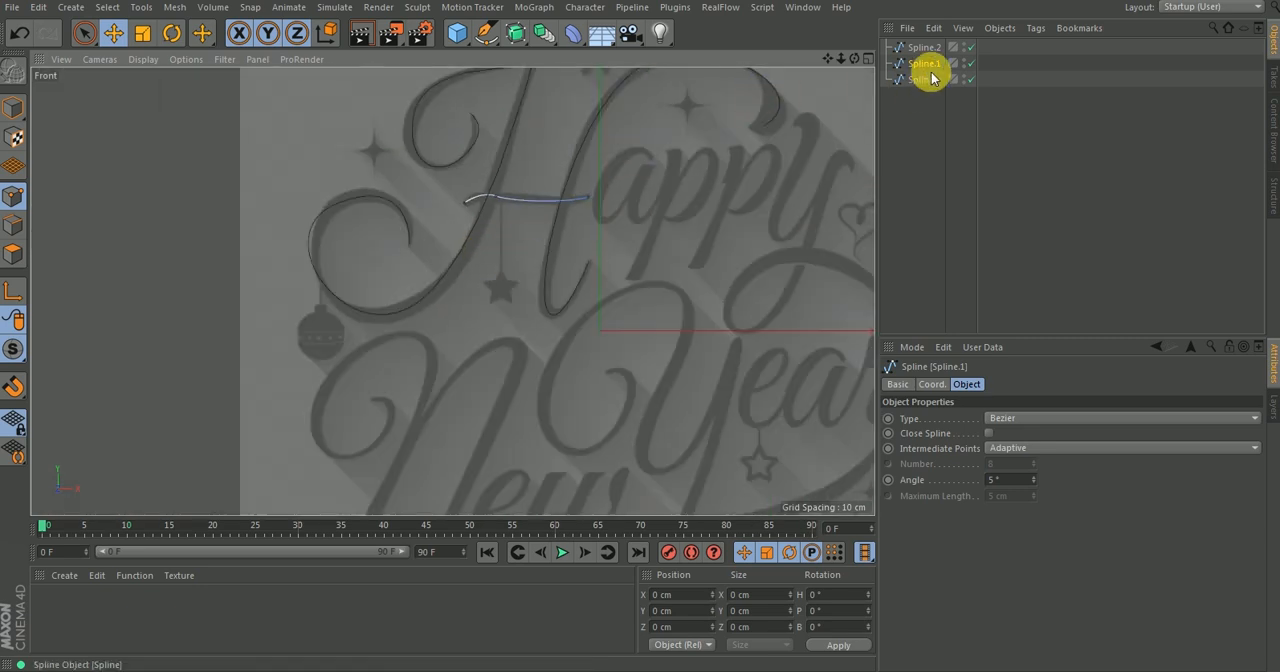
On the H's main spline, move the flourish's outer-left point to about X -211 cm, Y 238 cm and tilt its tangent to follow the curve.
{"action": "left_click", "coordinate": [922, 80]}
{"action": "scroll", "coordinate": [560, 238], "scroll_direction": "down", "scroll_amount": 5}
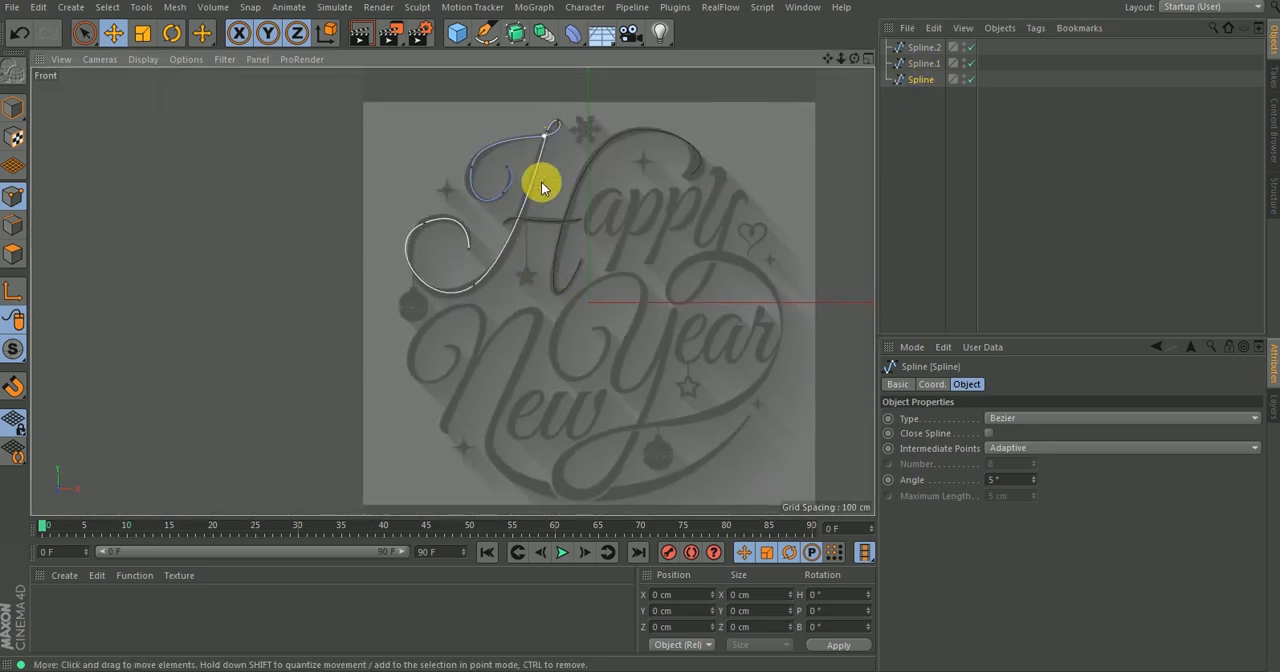
{"action": "middle_click_drag", "start_coordinate": [534, 149], "coordinate": [487, 255], "text": "alt"}
{"action": "scroll", "coordinate": [476, 212], "scroll_direction": "up", "scroll_amount": 6}
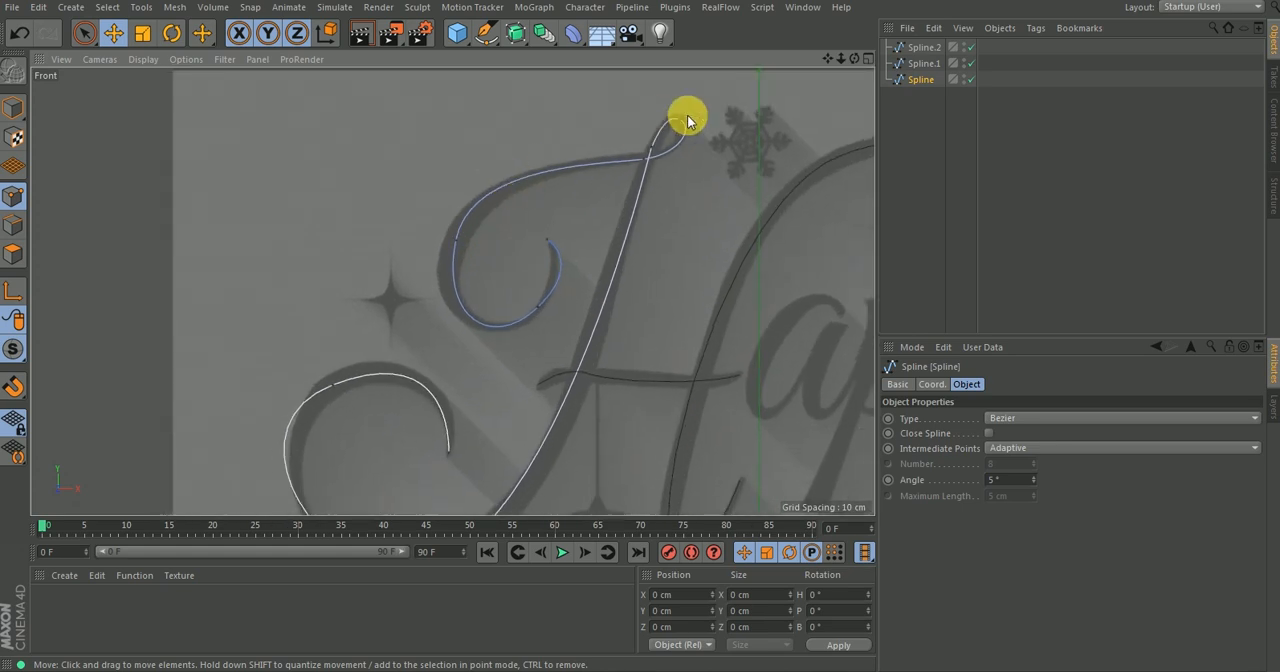
{"action": "left_click", "coordinate": [547, 240]}
{"action": "left_click", "coordinate": [541, 306]}
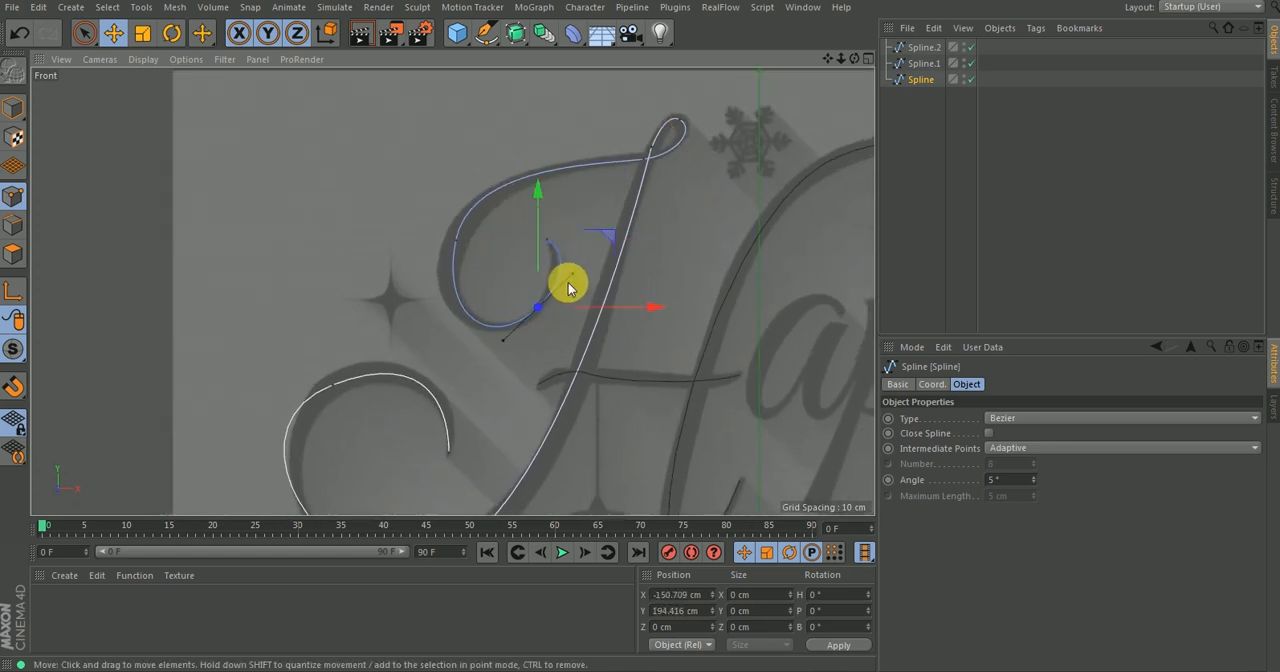
{"action": "scroll", "coordinate": [575, 265], "scroll_direction": "up", "scroll_amount": 3}
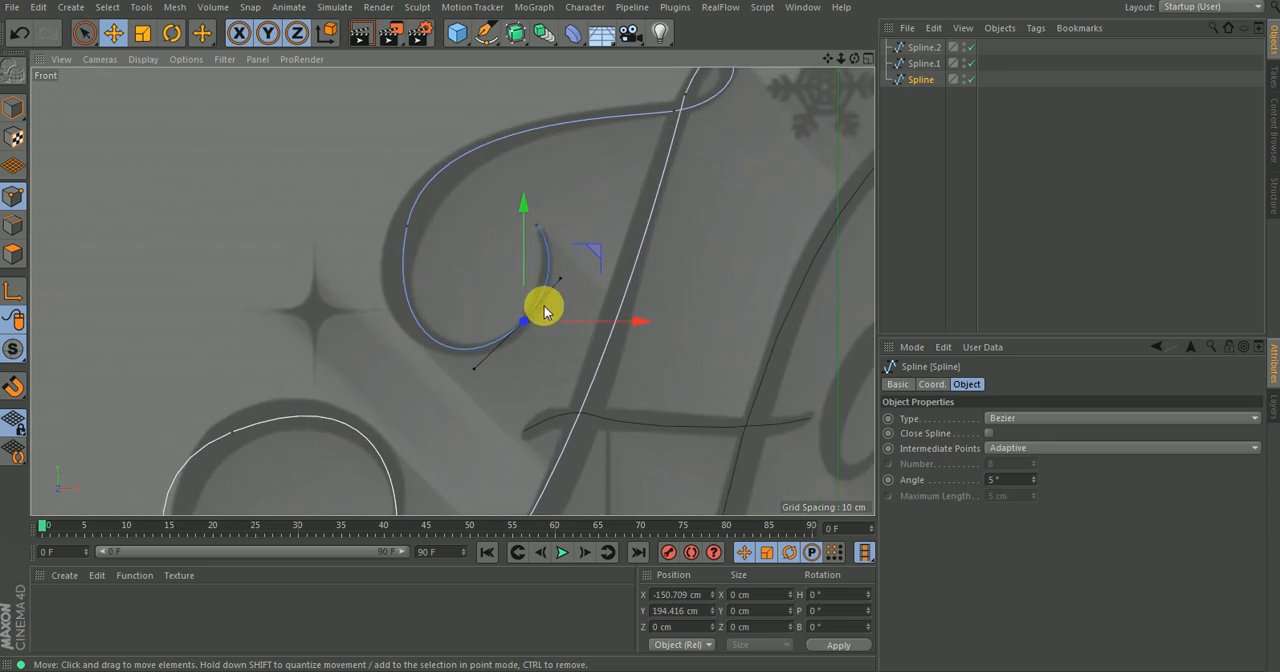
{"action": "left_click", "coordinate": [407, 226]}
{"action": "left_click_drag", "start_coordinate": [477, 157], "coordinate": [470, 168]}
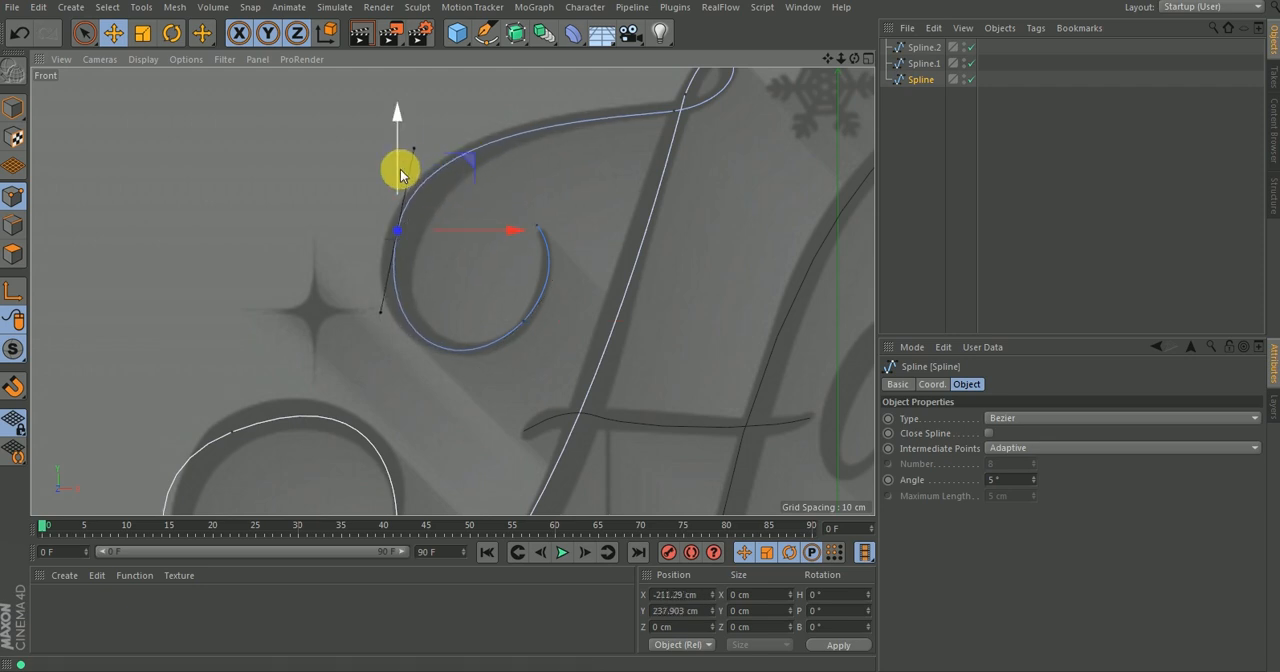
{"action": "left_click_drag", "start_coordinate": [414, 148], "coordinate": [422, 149]}
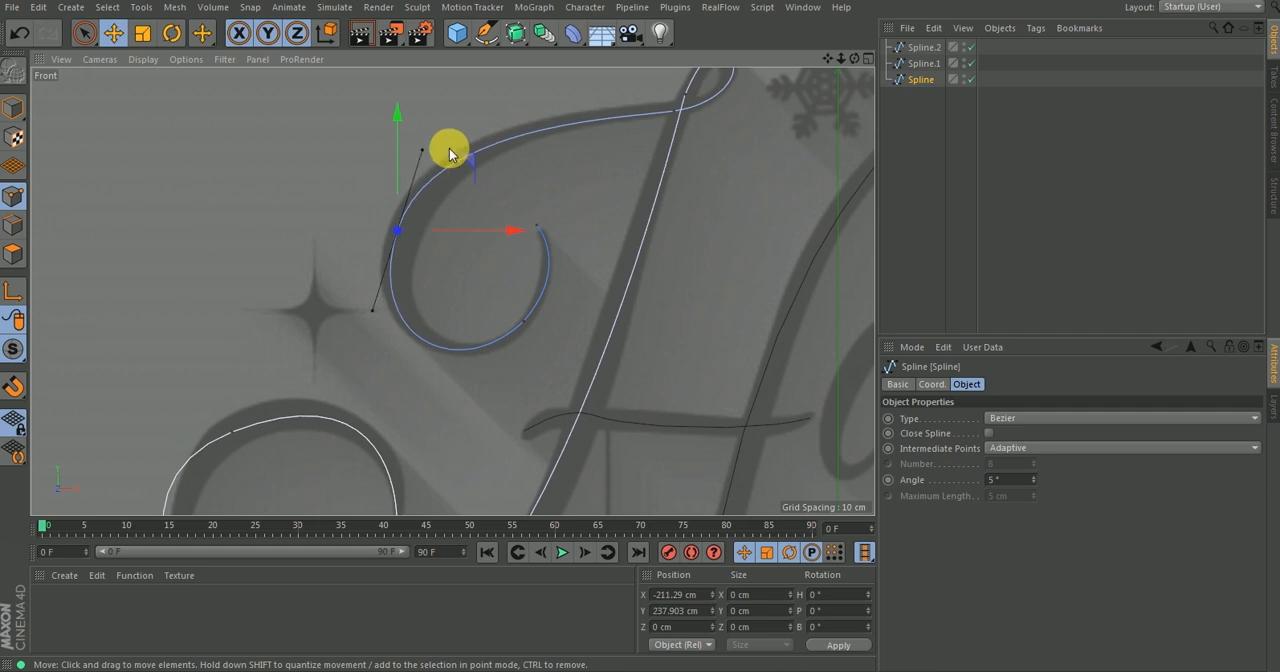
Adjust the tangent of the main spline's point where the upper-left flourish meets the small top loop.
{"action": "scroll", "coordinate": [509, 157], "scroll_direction": "down", "scroll_amount": 2}
{"action": "scroll", "coordinate": [490, 180], "scroll_direction": "up", "scroll_amount": 2}
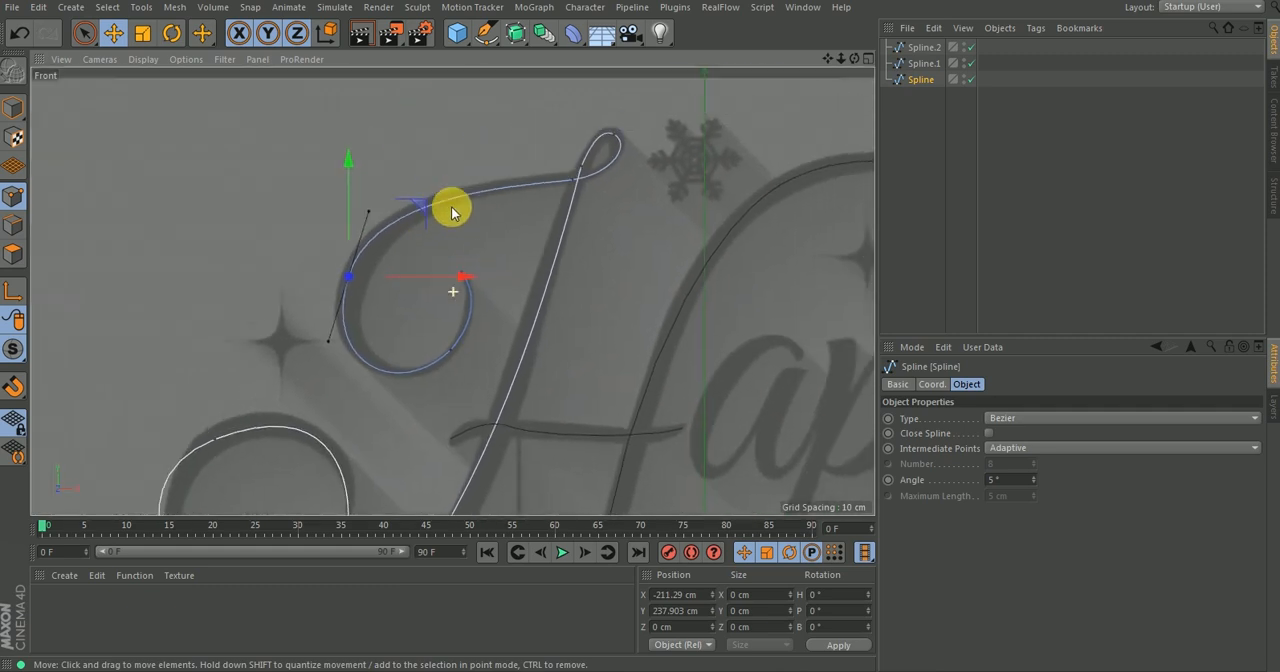
{"action": "scroll", "coordinate": [625, 115], "scroll_direction": "up", "scroll_amount": 2}
{"action": "scroll", "coordinate": [645, 95], "scroll_direction": "up", "scroll_amount": 2}
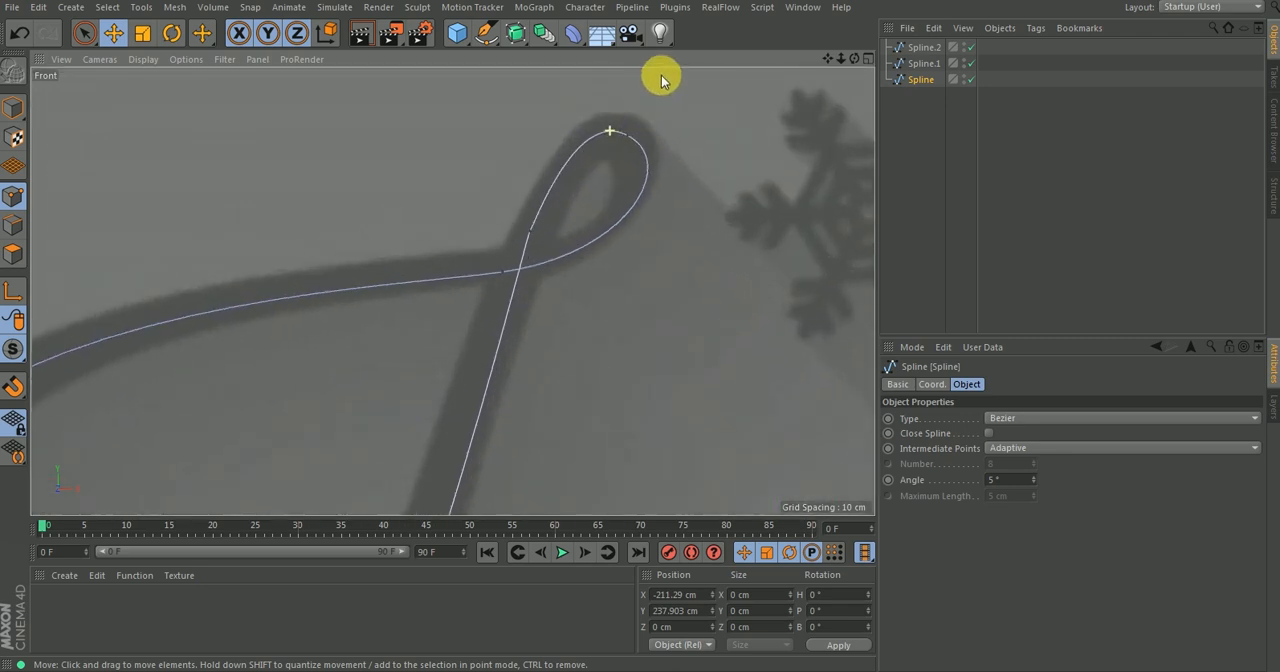
{"action": "scroll", "coordinate": [566, 164], "scroll_direction": "up", "scroll_amount": 3}
{"action": "scroll", "coordinate": [578, 174], "scroll_direction": "up", "scroll_amount": 1}
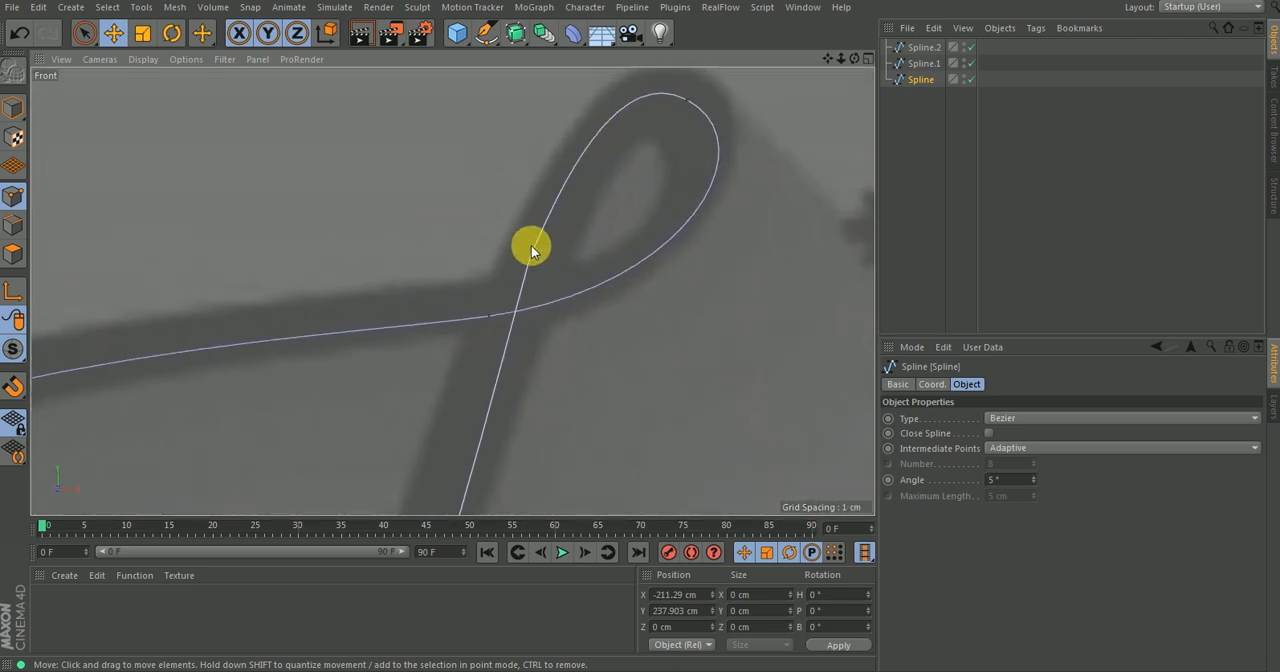
{"action": "left_click", "coordinate": [531, 251]}
{"action": "left_click", "coordinate": [488, 316]}
{"action": "left_click_drag", "start_coordinate": [641, 300], "coordinate": [641, 297]}
{"action": "scroll", "coordinate": [547, 297], "scroll_direction": "up", "scroll_amount": 3}
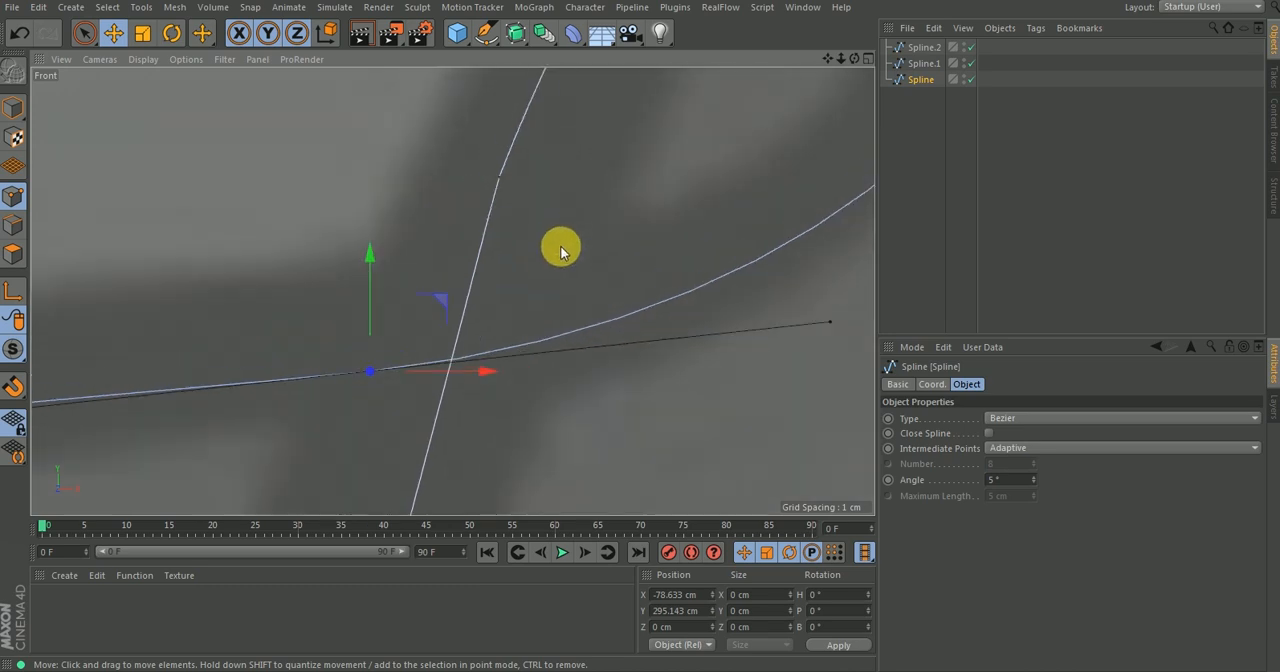
Move the lower curl's upper-left point to about X -286 cm, Y 146 cm and bend its outer tangent independently.
{"action": "scroll", "coordinate": [551, 254], "scroll_direction": "down", "scroll_amount": 8}
{"action": "middle_click_drag", "start_coordinate": [508, 256], "coordinate": [538, 180], "text": "alt"}
{"action": "mouse_move", "coordinate": [503, 305]}
{"action": "middle_mouse_down", "text": "alt"}
{"action": "mouse_move", "coordinate": [572, 191]}
{"action": "mouse_move", "coordinate": [546, 223]}
{"action": "middle_mouse_up", "text": "alt"}
{"action": "scroll", "coordinate": [505, 381], "scroll_direction": "up", "scroll_amount": 2}
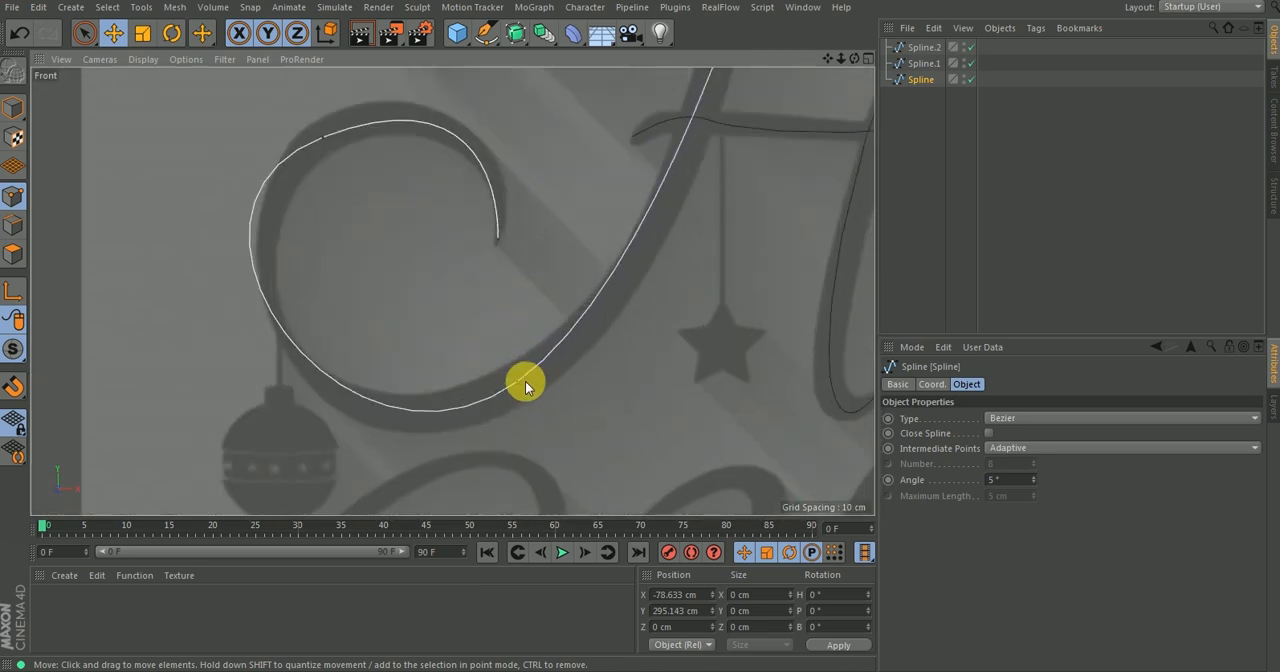
{"action": "left_click", "coordinate": [516, 381]}
{"action": "left_click", "coordinate": [322, 137]}
{"action": "left_click_drag", "start_coordinate": [398, 77], "coordinate": [408, 61]}
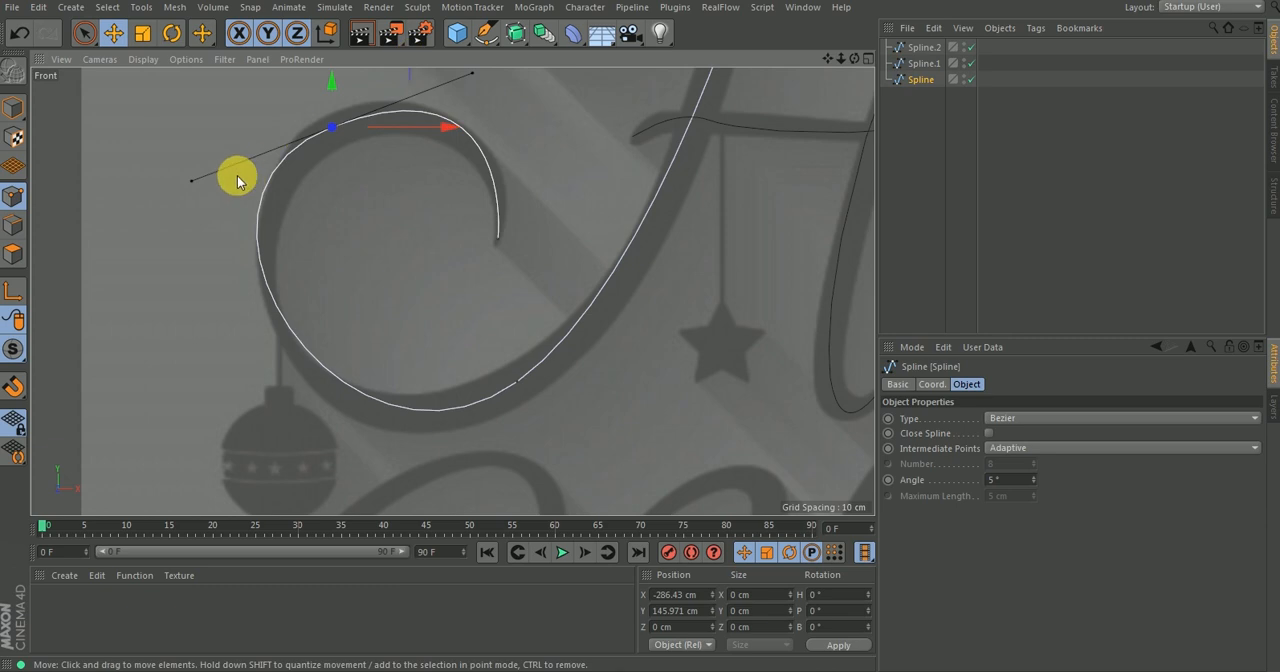
{"action": "left_click_drag", "start_coordinate": [200, 184], "coordinate": [203, 215]}
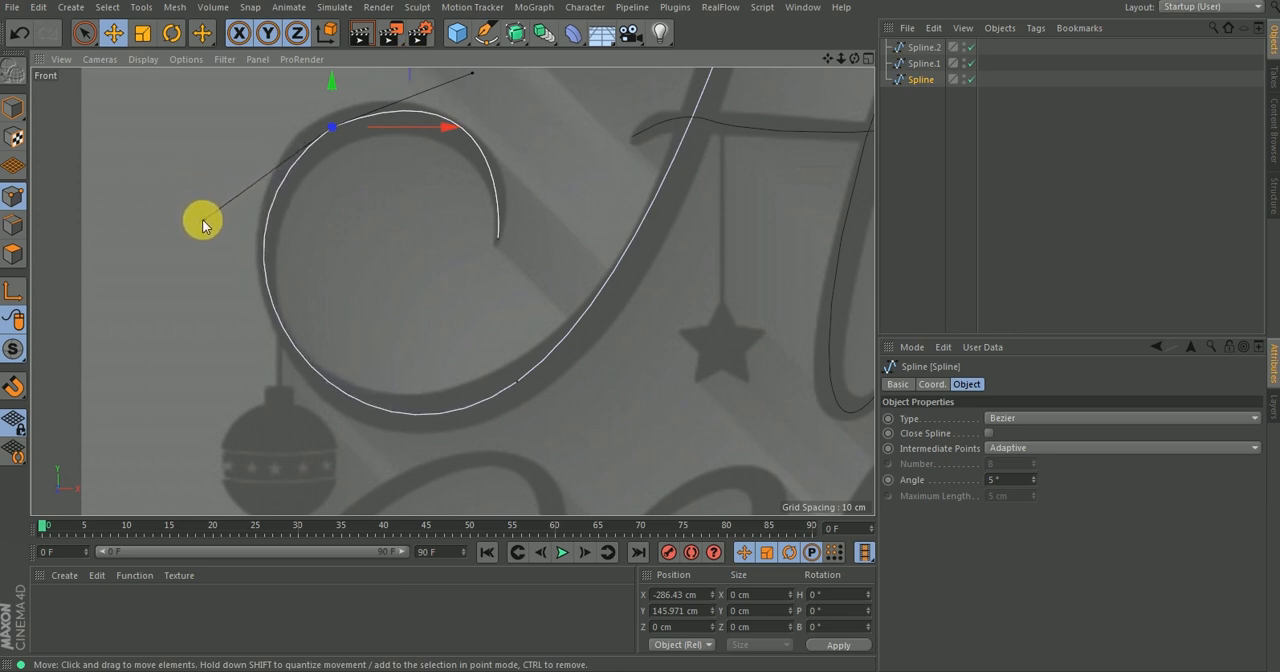
Refine both tangents of the lower curl's upper-left point so the curve follows the reference lettering.
{"action": "middle_click_drag", "start_coordinate": [396, 103], "coordinate": [388, 170], "text": "alt"}
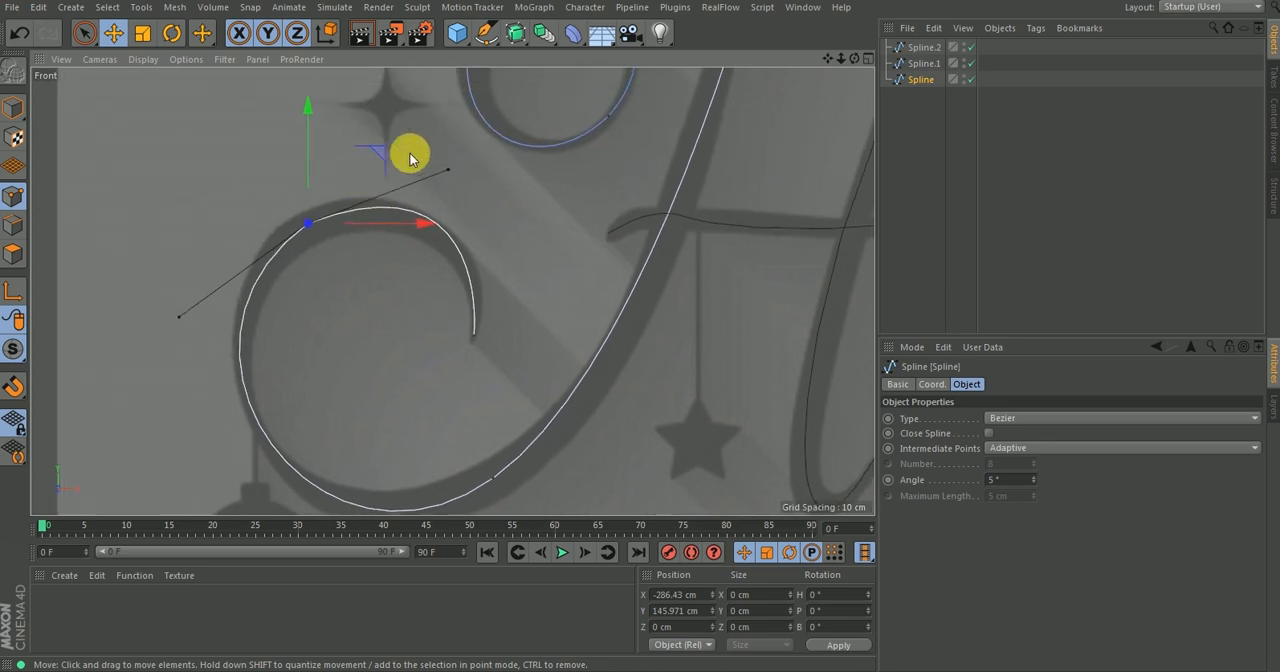
{"action": "left_click_drag", "start_coordinate": [446, 162], "coordinate": [449, 188]}
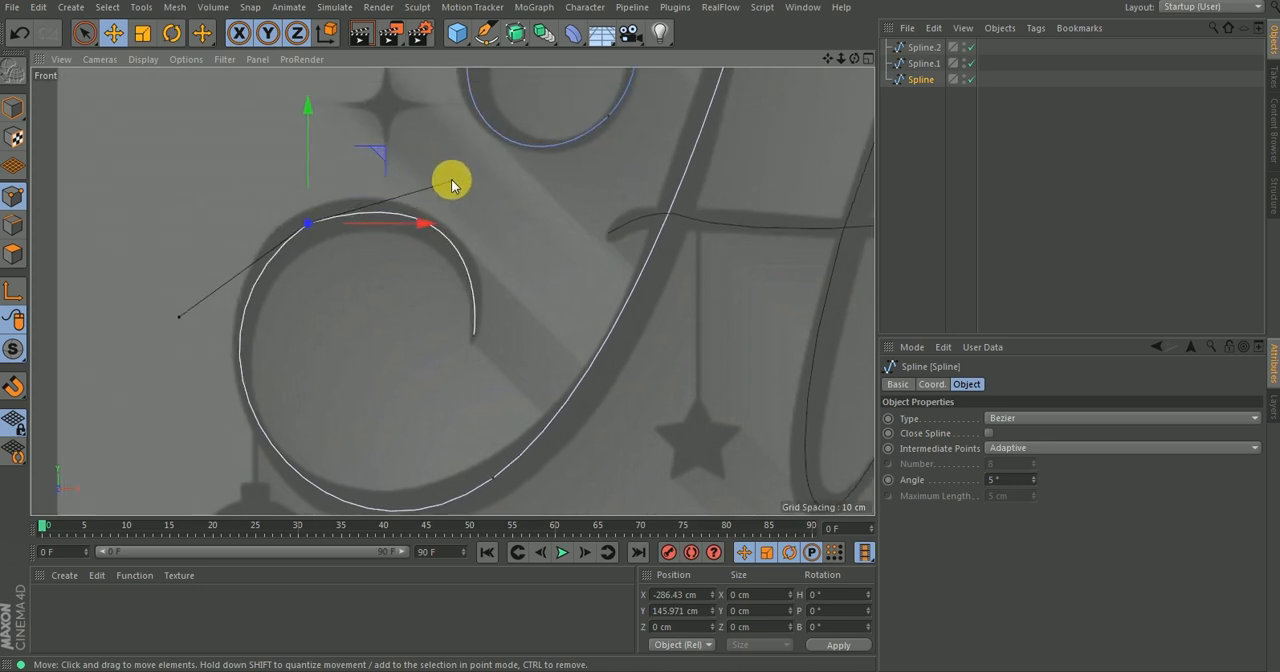
{"action": "left_click_drag", "start_coordinate": [178, 318], "coordinate": [178, 290]}
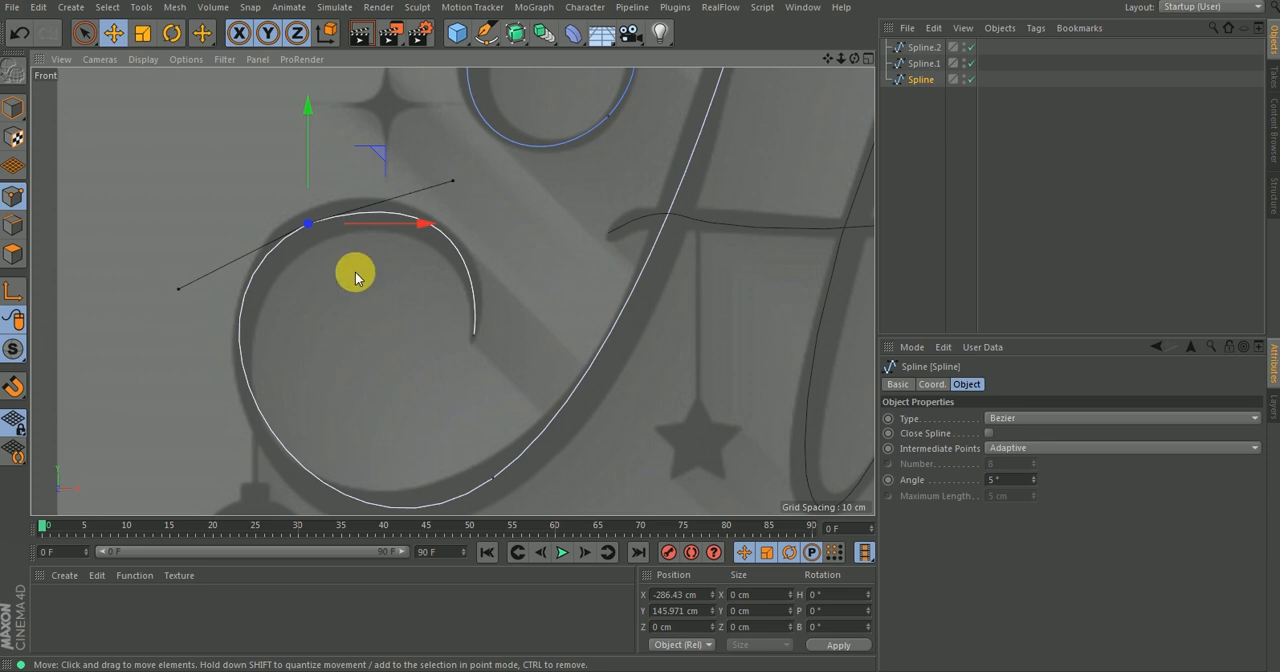
Lengthen the lower tangent of the point at the base of the H's left stem and deselect the main spline.
{"action": "middle_click_drag", "start_coordinate": [432, 432], "coordinate": [447, 336], "text": "alt"}
{"action": "left_click", "coordinate": [511, 398]}
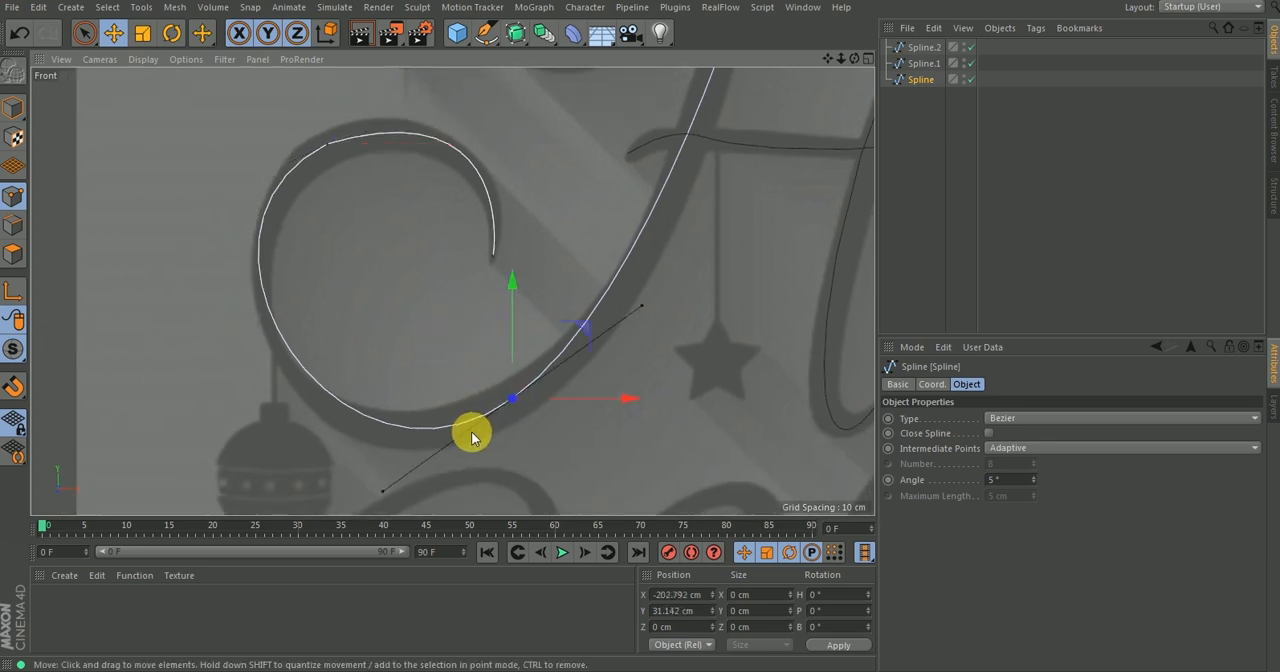
{"action": "left_click_drag", "start_coordinate": [387, 497], "coordinate": [376, 505]}
{"action": "scroll", "coordinate": [423, 317], "scroll_direction": "down", "scroll_amount": 6}
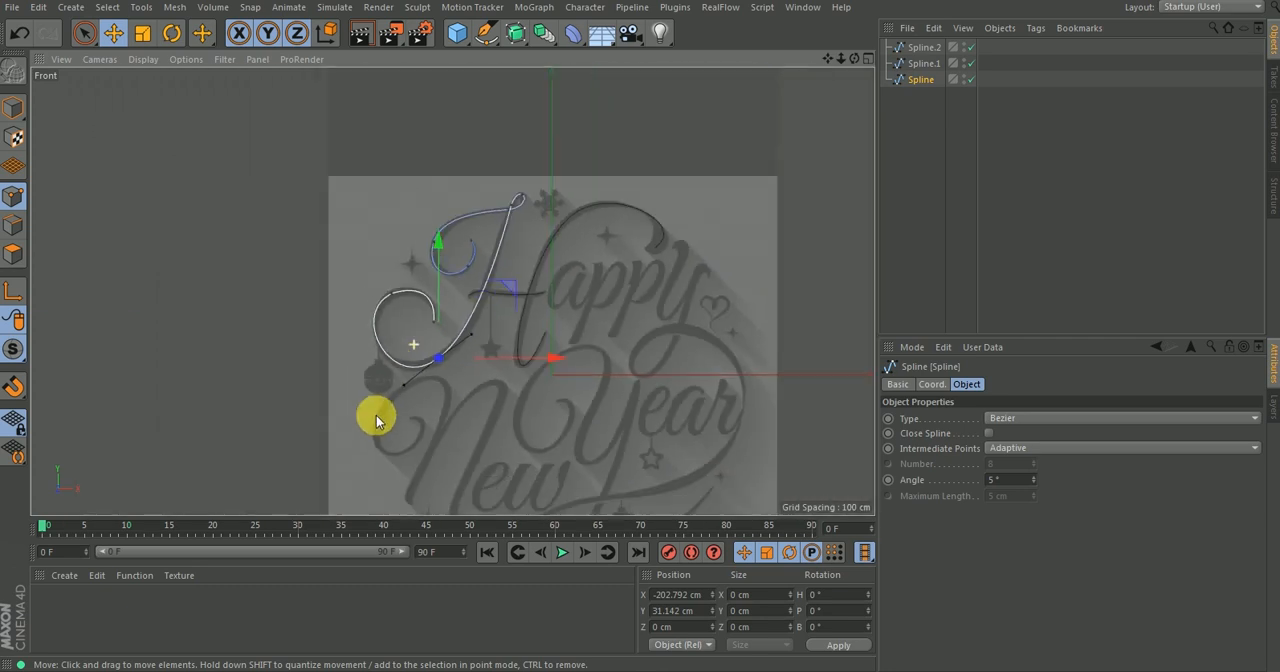
{"action": "left_click", "coordinate": [895, 215]}
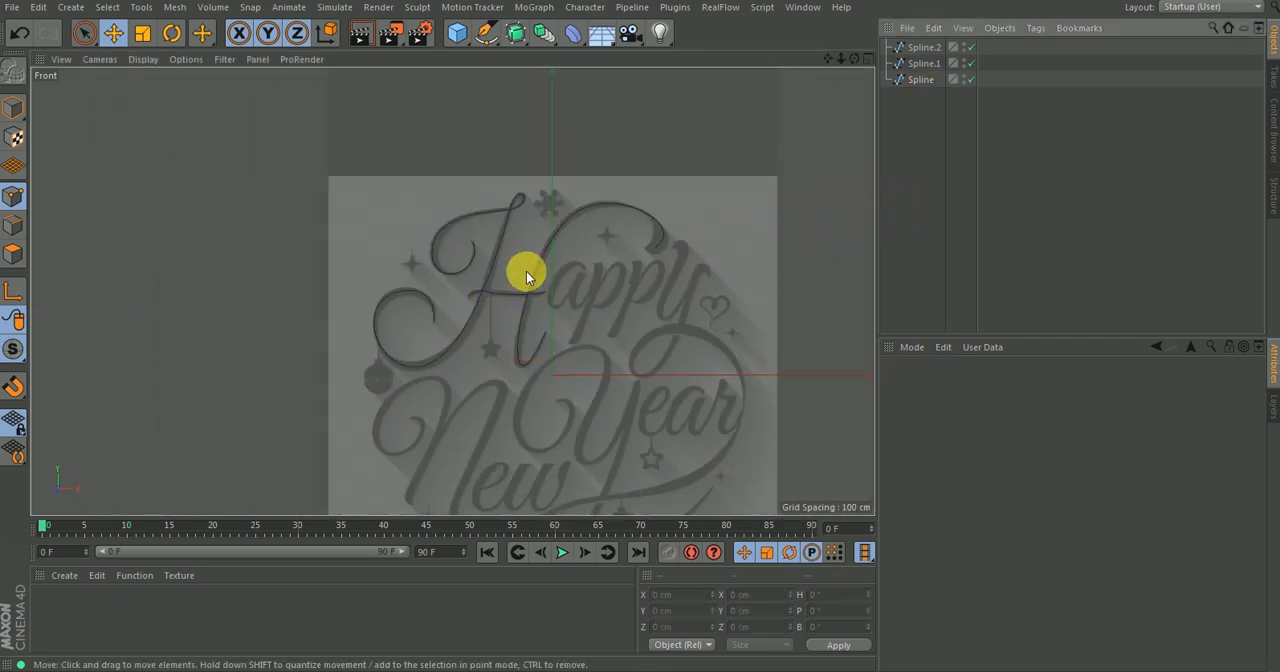
{"action": "scroll", "coordinate": [511, 286], "scroll_direction": "up", "scroll_amount": 2}
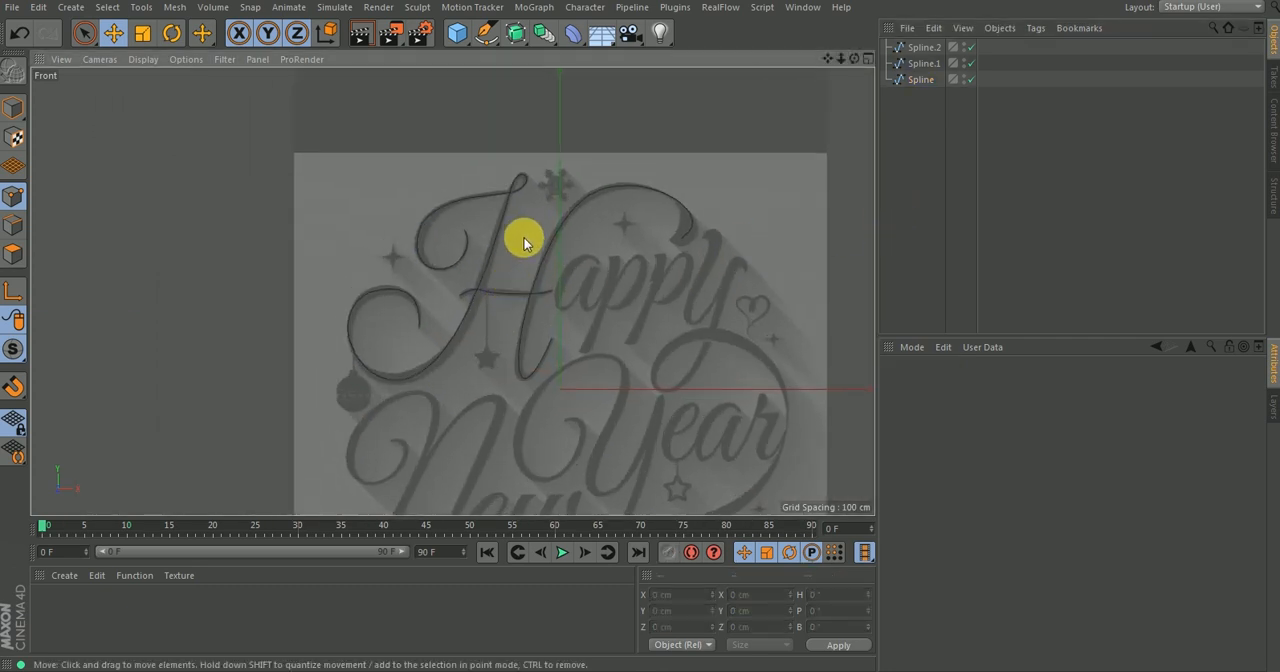
Rename the main spline forming the H's left stem and flourishes as H0.
{"action": "key", "text": "F1"}
{"action": "right_click_drag", "start_coordinate": [472, 297], "coordinate": [438, 380], "text": "alt"}
{"action": "middle_click_drag", "start_coordinate": [448, 303], "coordinate": [445, 340], "text": "alt"}
{"action": "left_click_drag", "start_coordinate": [455, 287], "coordinate": [543, 237], "text": "alt"}
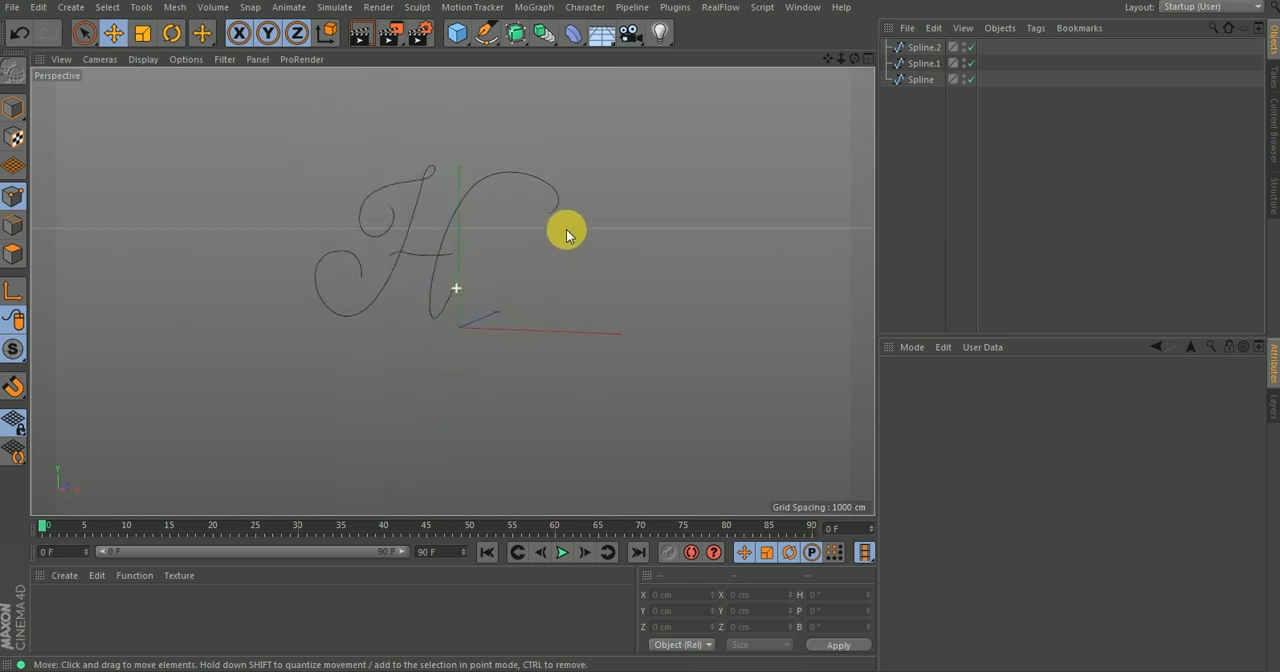
{"action": "left_click", "coordinate": [922, 80]}
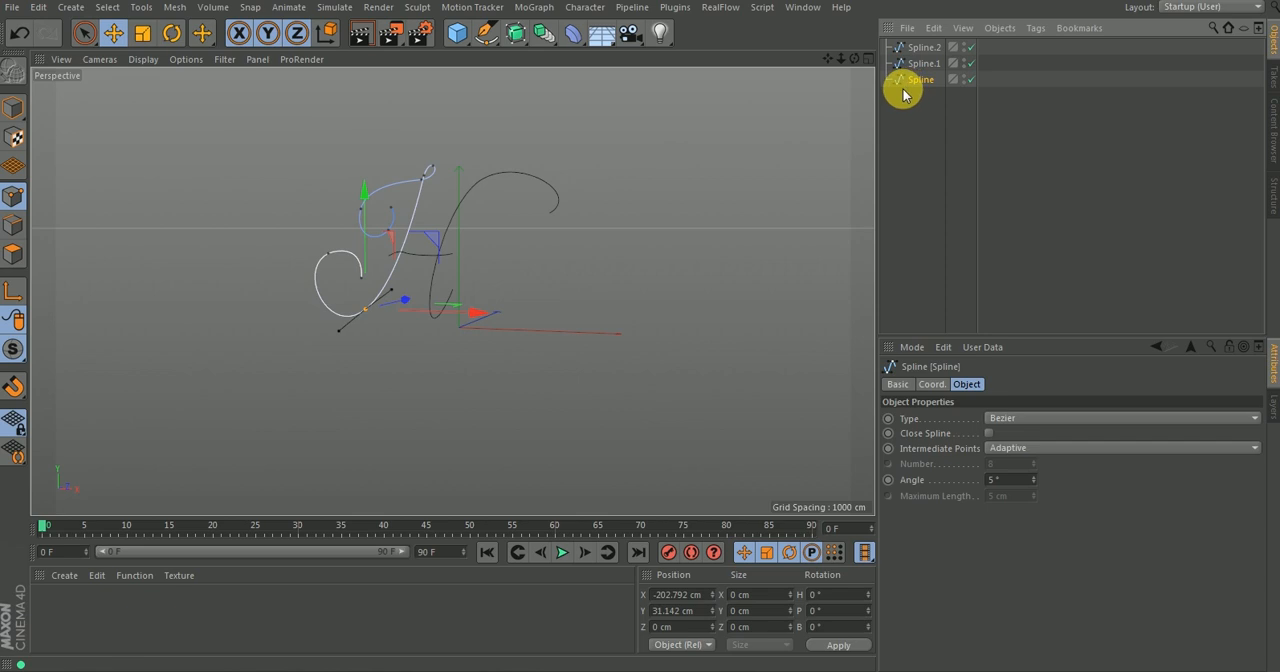
{"action": "key", "text": "Return"}
{"action": "type", "text": "H0"}
{"action": "key", "text": "Return"}
Rename the crossbar spline as H1 and the H's right stem spline as H2.
{"action": "left_click", "coordinate": [922, 64]}
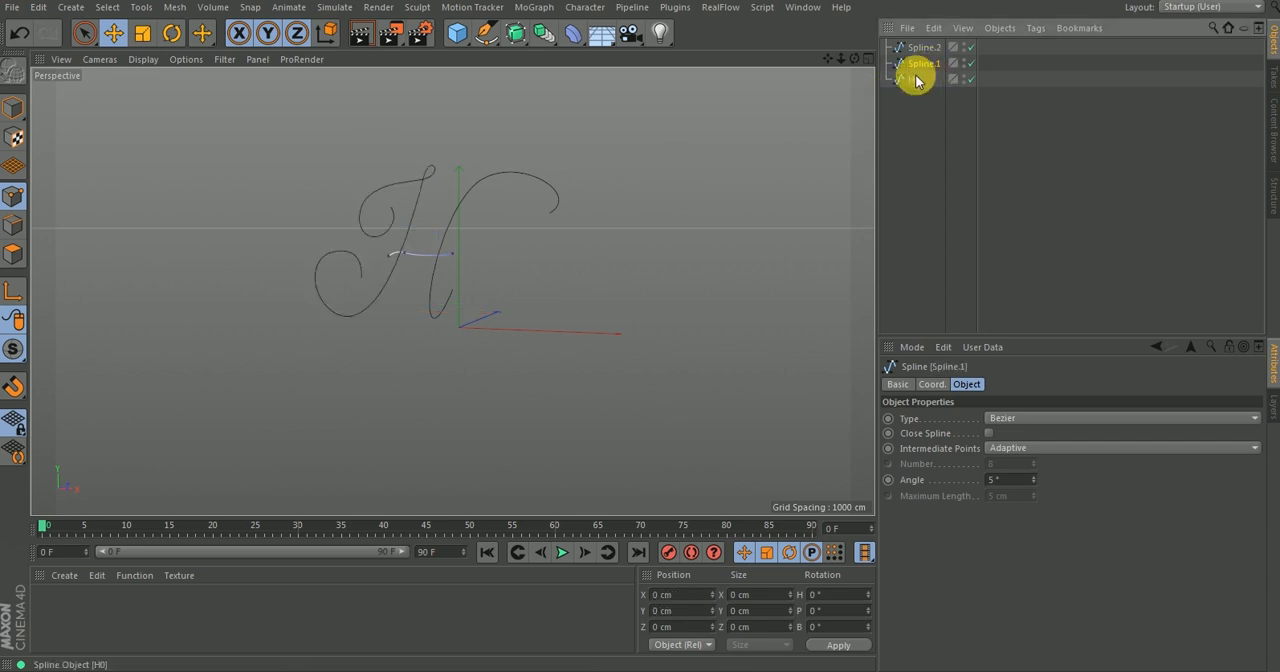
{"action": "key", "text": "Return"}
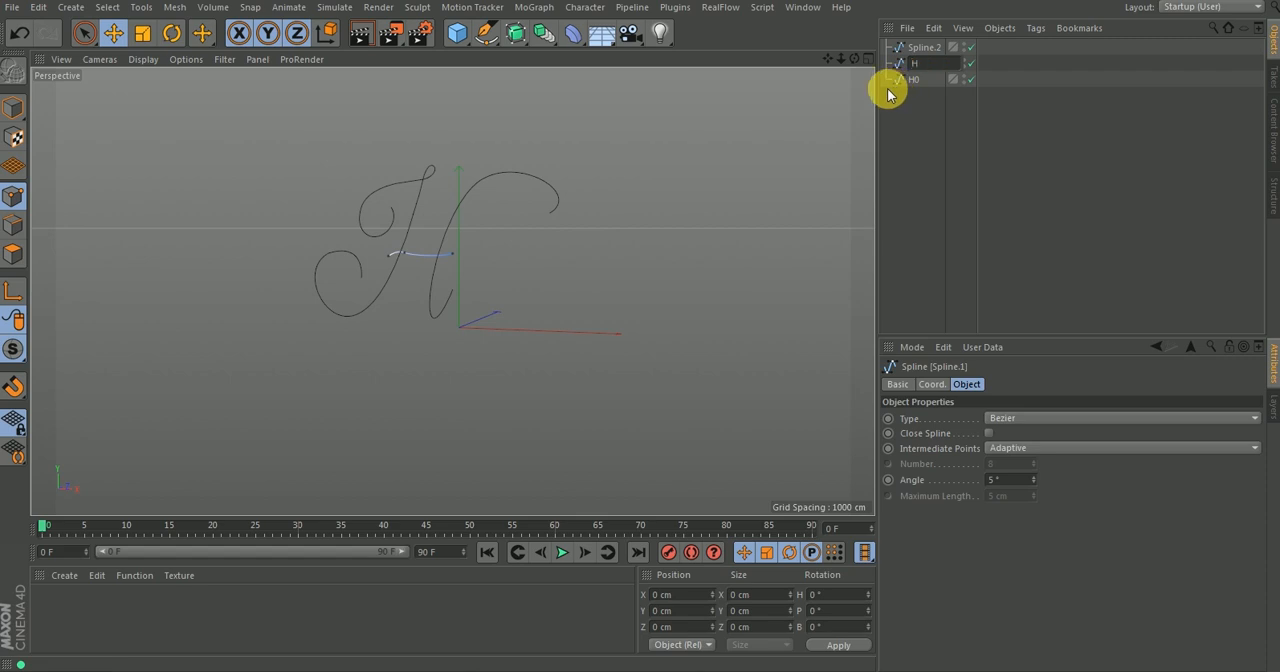
{"action": "type", "text": "H1"}
{"action": "key", "text": "Return"}
{"action": "left_click", "coordinate": [922, 47]}
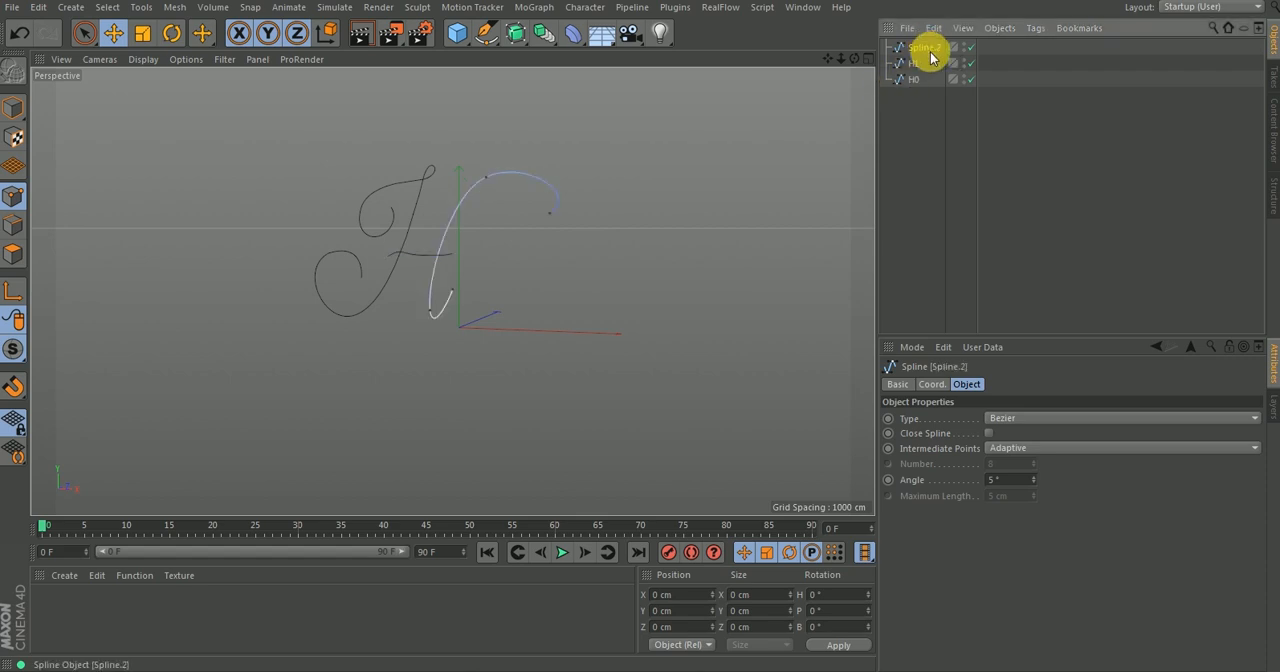
{"action": "key", "text": "Return"}
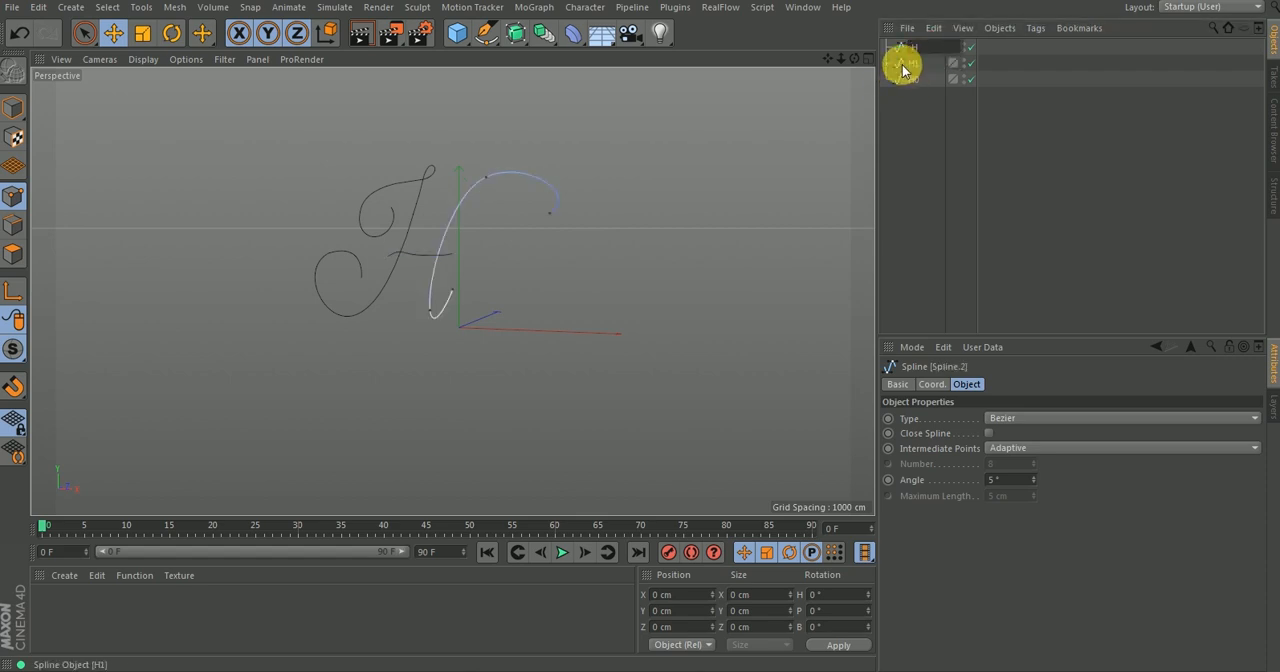
{"action": "key", "text": "Return"}
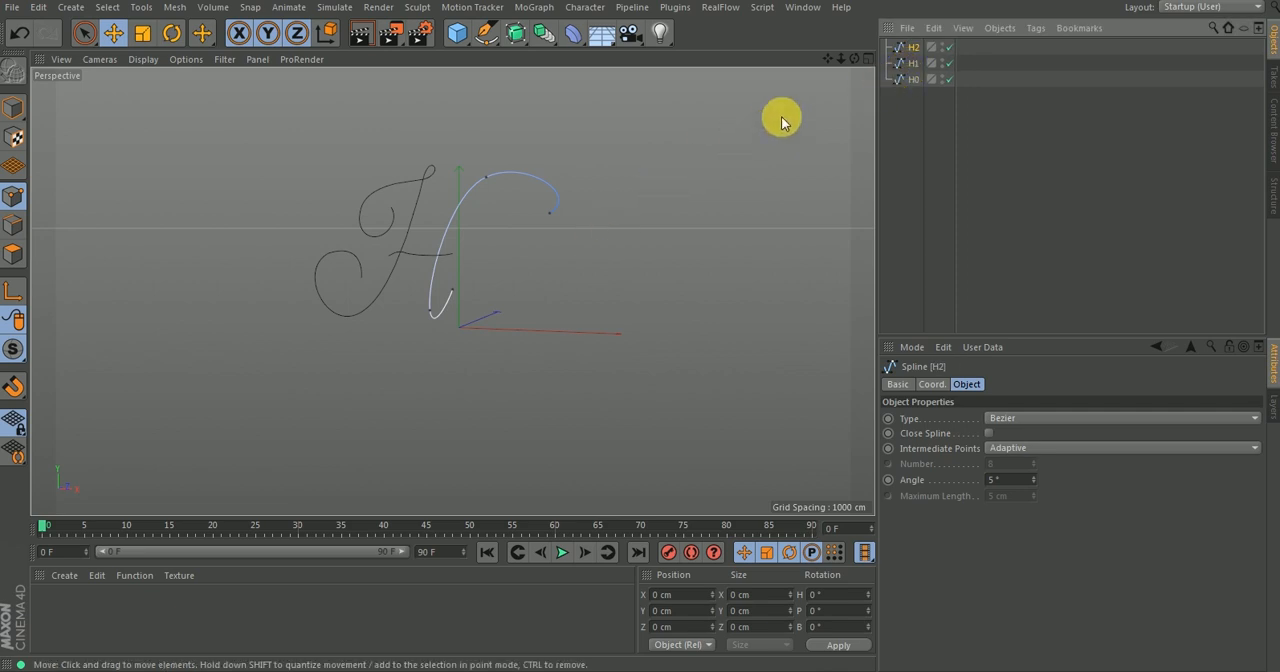
Reorder the splines in the object hierarchy as H0, H1, H2 and clear the selection.
{"action": "left_click", "coordinate": [918, 82], "text": "shift"}
{"action": "left_click_drag", "start_coordinate": [918, 46], "coordinate": [914, 56]}
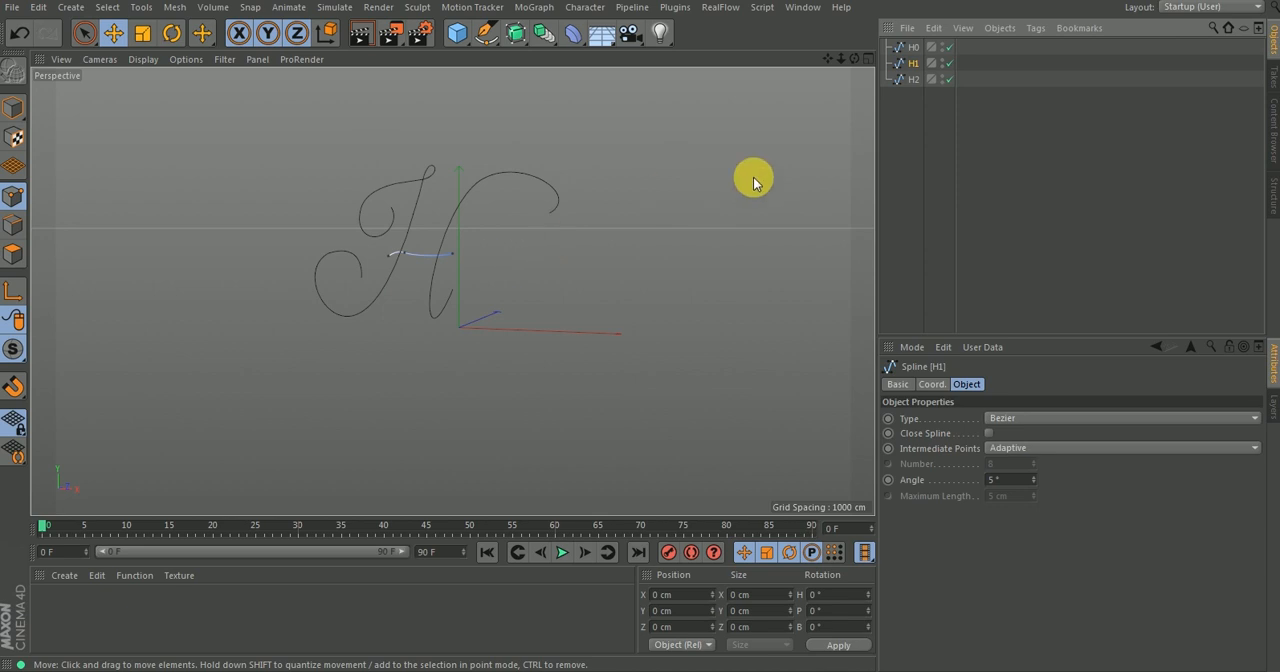
{"action": "left_click", "coordinate": [903, 126]}
{"action": "left_click_drag", "start_coordinate": [521, 235], "coordinate": [502, 247], "text": "alt"}
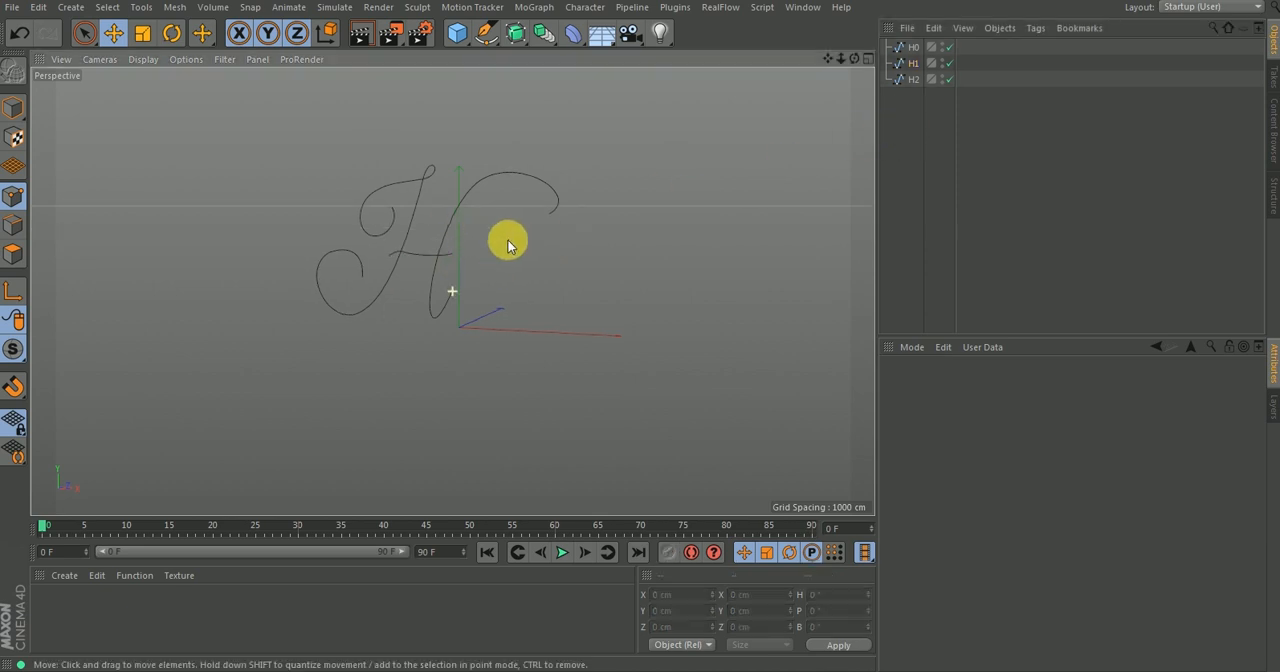
Compare the H splines with the Front view reference and switch to the open project Happy New Year start.c4d.
{"action": "key", "text": "F4"}
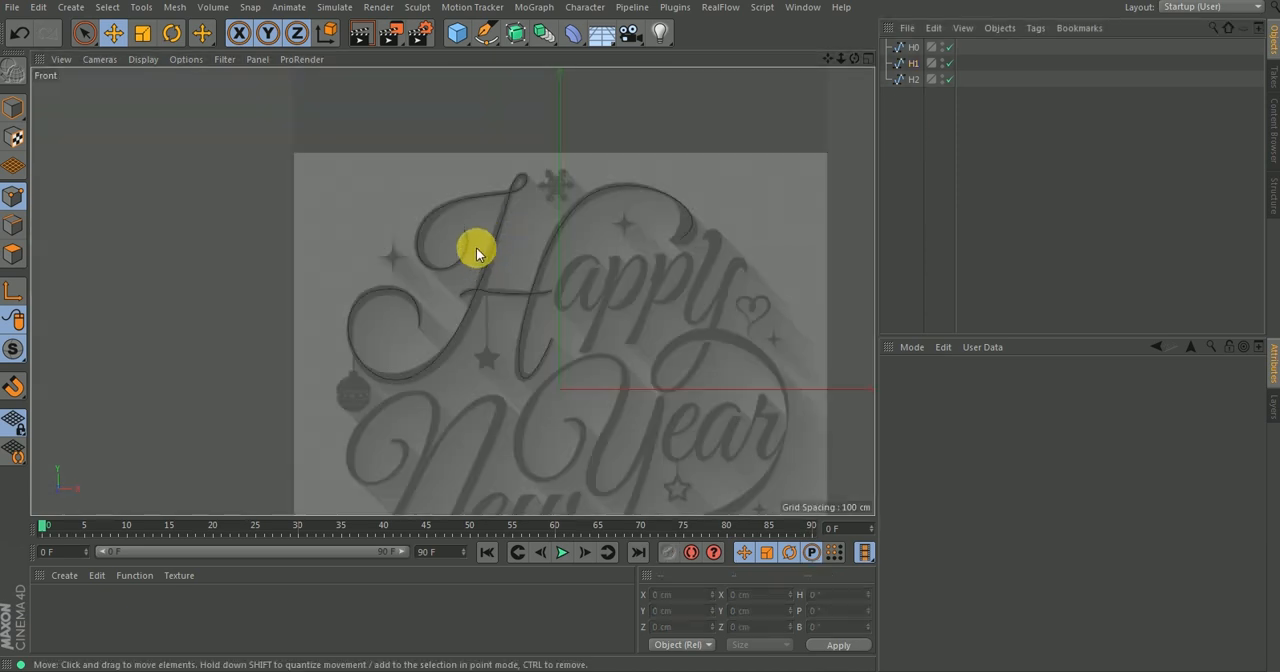
{"action": "scroll", "coordinate": [477, 255], "scroll_direction": "down", "scroll_amount": 5}
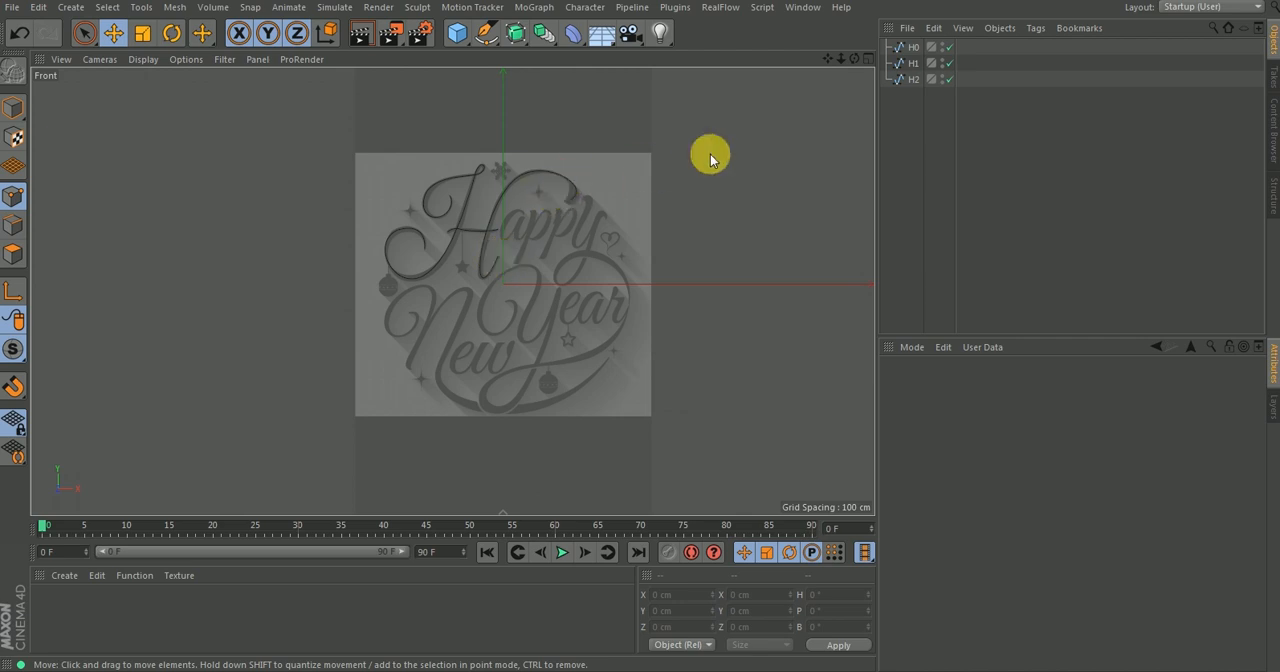
{"action": "key", "text": "v"}
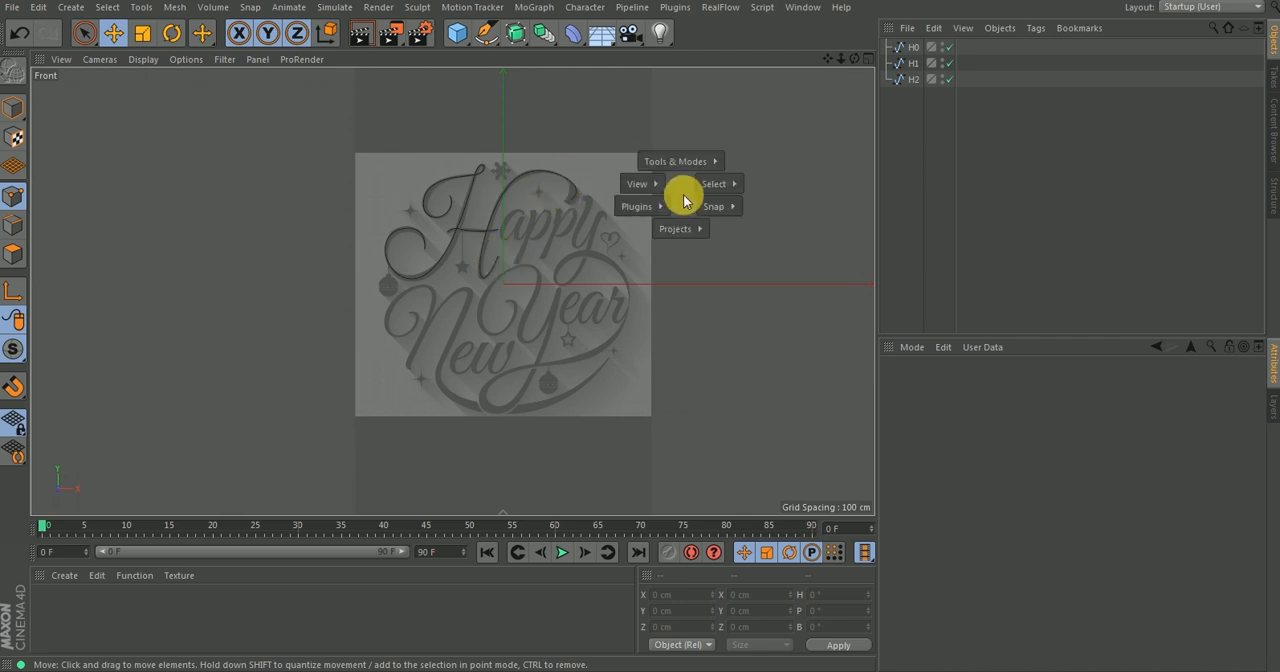
{"action": "mouse_move", "coordinate": [680, 229]}
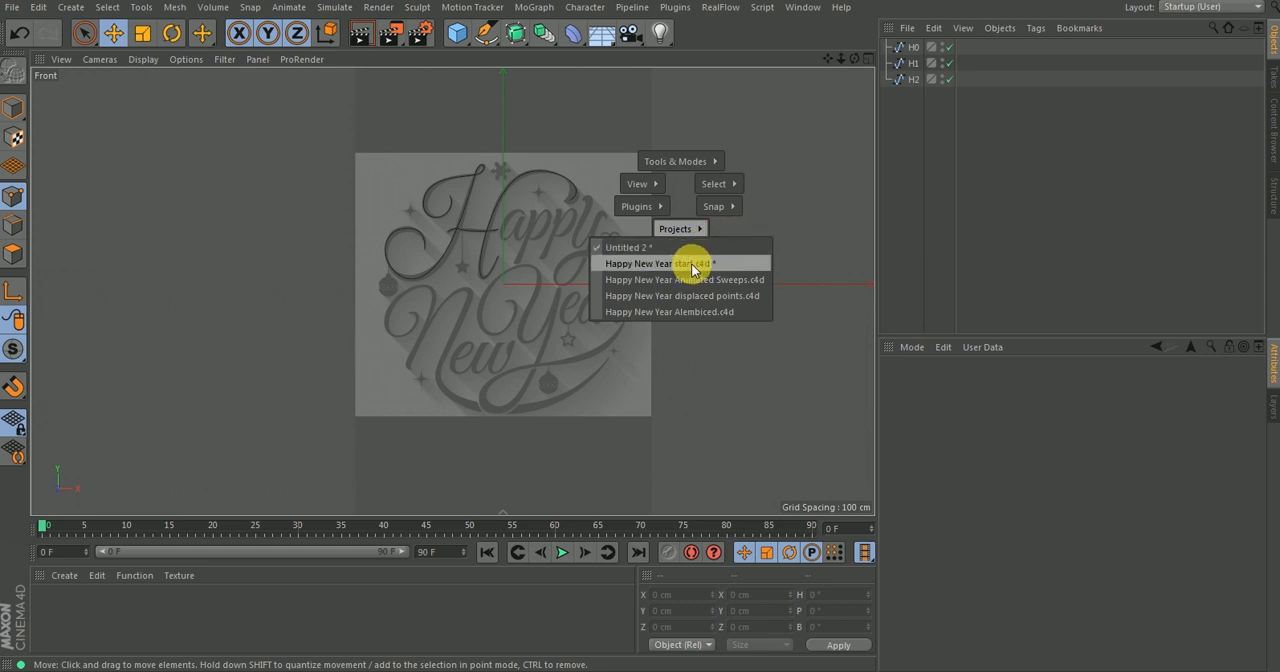
{"action": "left_click", "coordinate": [687, 265]}
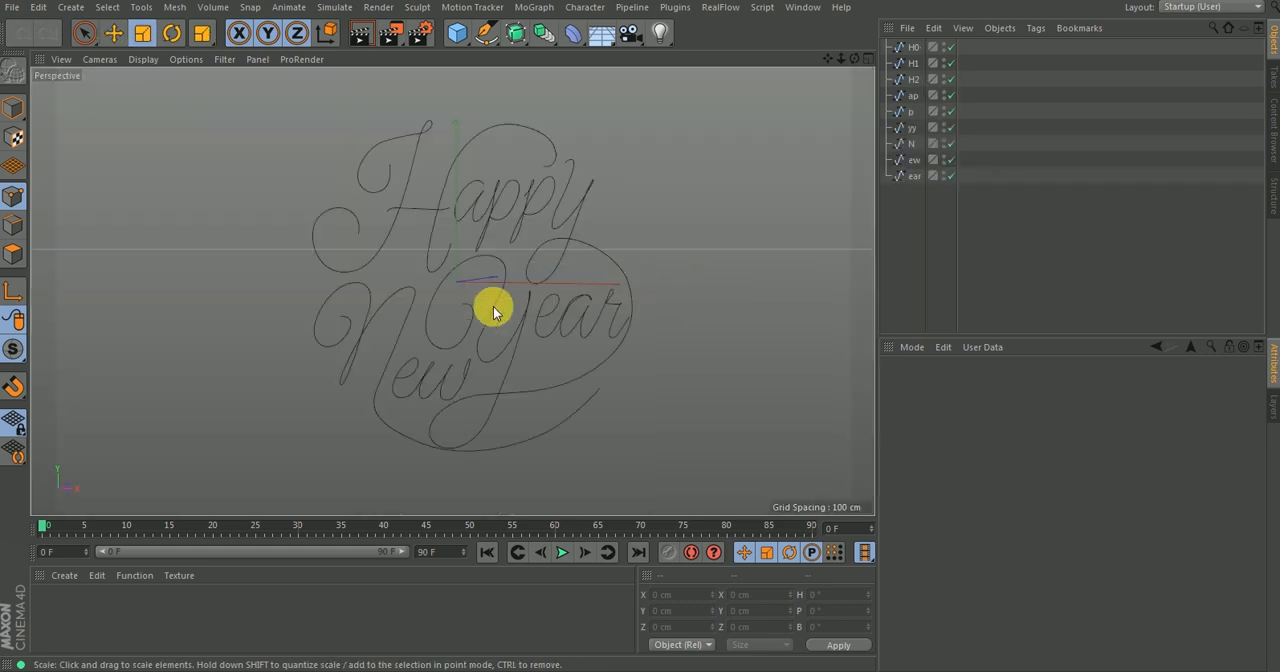
{"action": "left_click_drag", "start_coordinate": [528, 302], "coordinate": [646, 213], "text": "alt"}
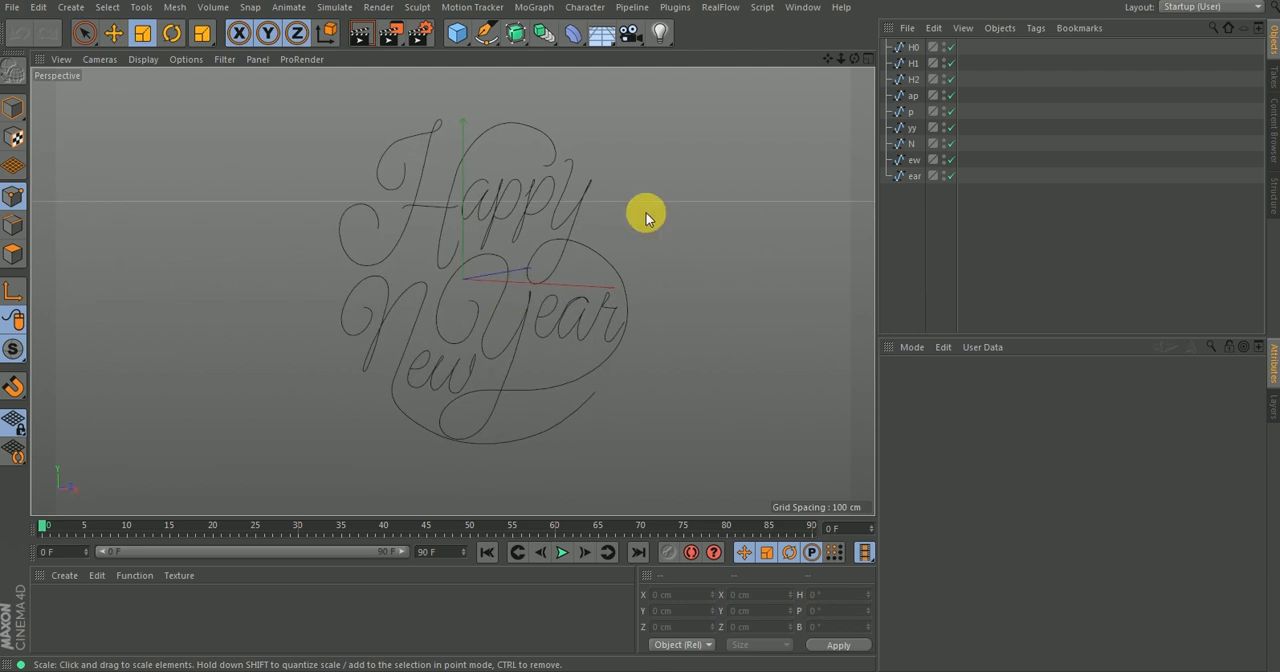
Select all nine lettering splines from H0 to ear to inspect their points and tangents.
{"action": "left_click", "coordinate": [912, 47]}
{"action": "left_click", "coordinate": [912, 63]}
{"action": "left_click", "coordinate": [908, 79]}
{"action": "left_click_drag", "start_coordinate": [895, 180], "coordinate": [903, 47]}
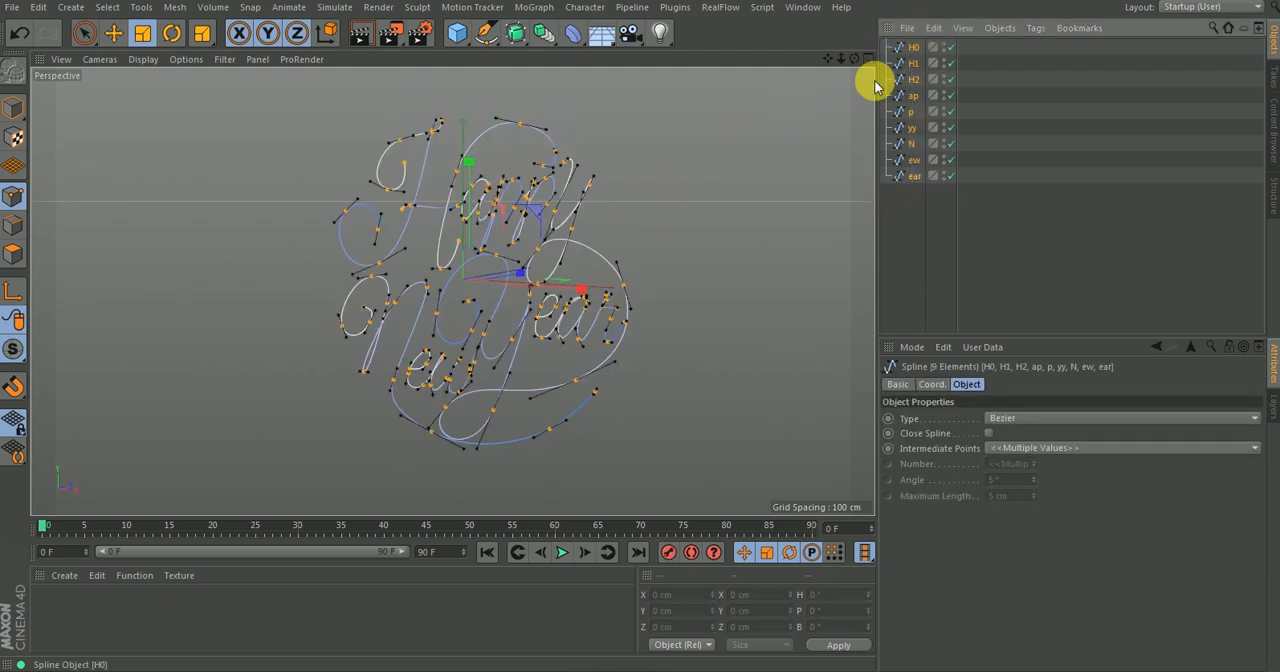
{"action": "left_click", "coordinate": [626, 294]}
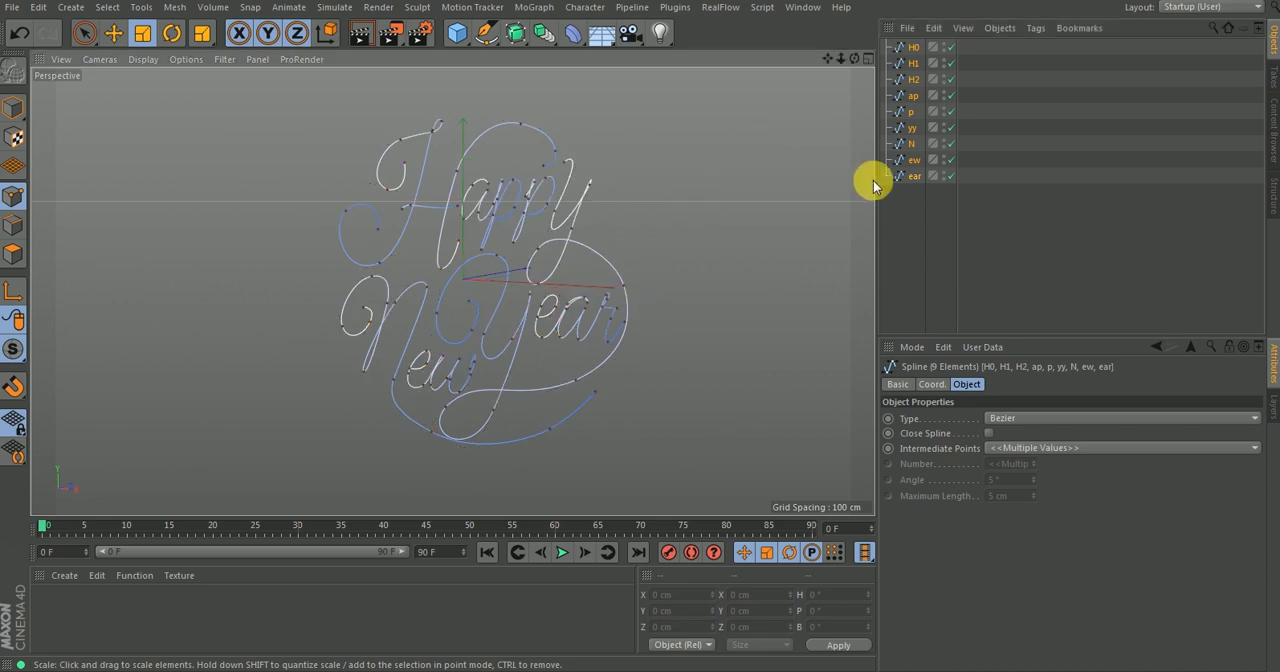
Inspect each lettering spline in writing order, from H0 through ap, p, yy, N and ew to ear.
{"action": "left_click", "coordinate": [903, 193]}
{"action": "left_click", "coordinate": [912, 47]}
{"action": "left_click", "coordinate": [910, 63]}
{"action": "left_click", "coordinate": [905, 79]}
{"action": "left_click", "coordinate": [911, 95]}
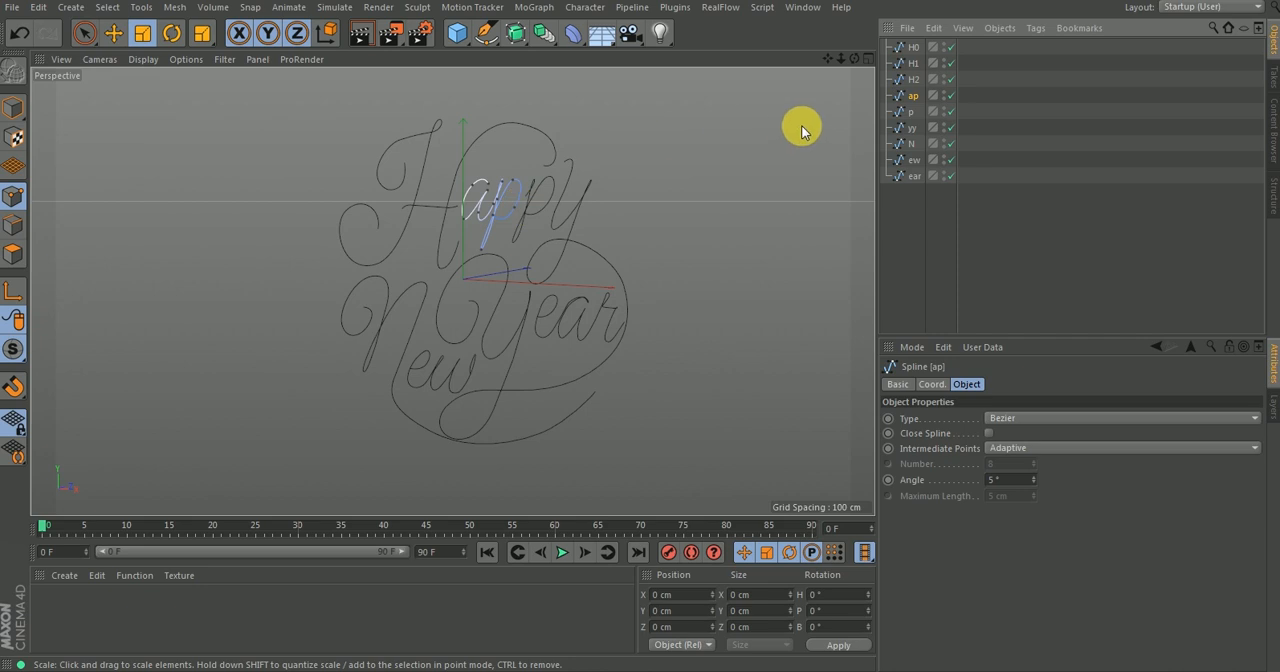
{"action": "left_click", "coordinate": [910, 111]}
{"action": "left_click", "coordinate": [910, 127]}
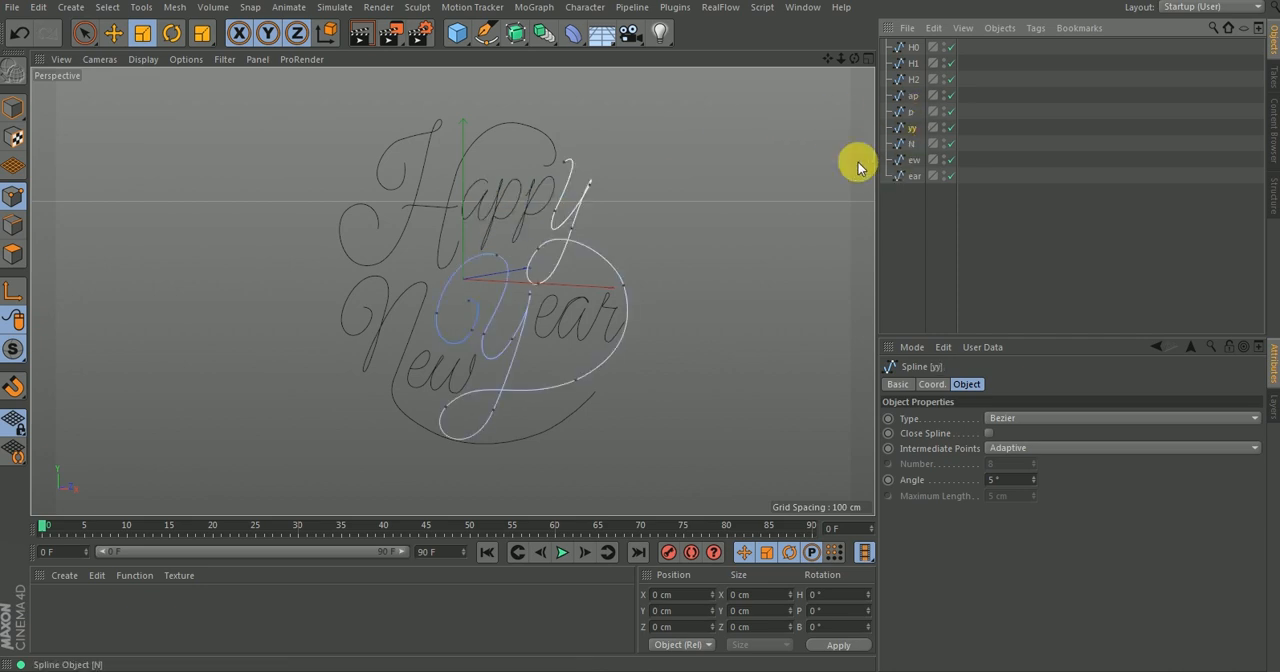
{"action": "left_click", "coordinate": [906, 145]}
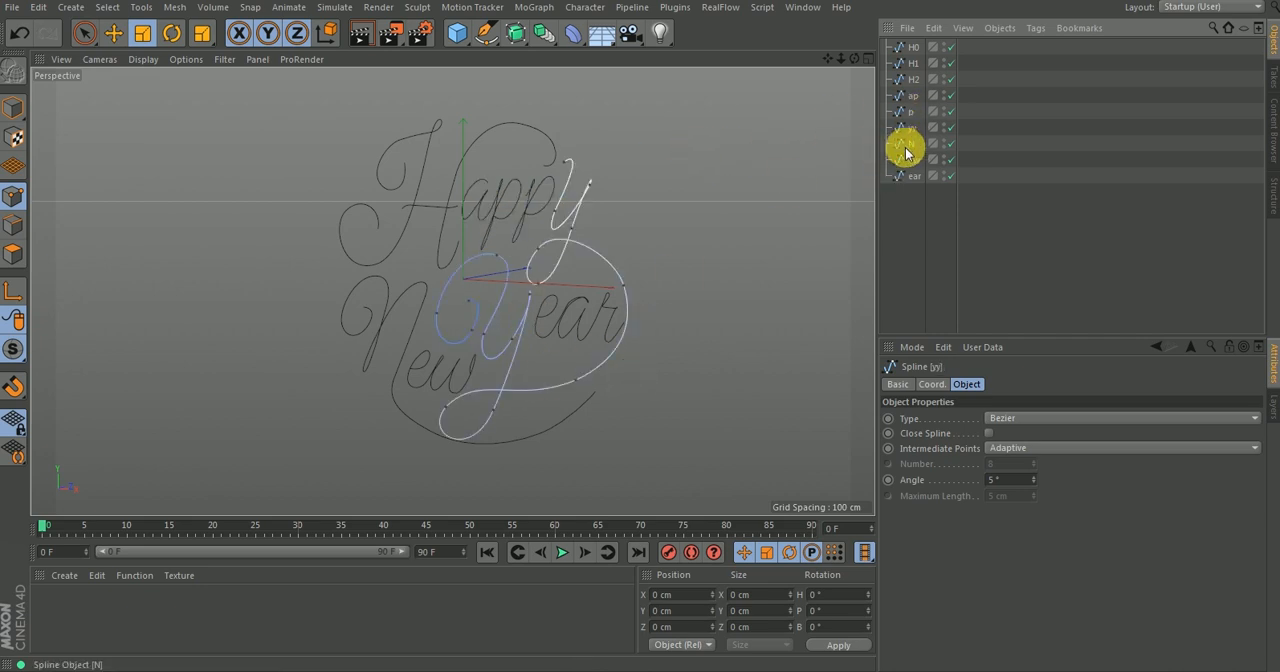
{"action": "left_click", "coordinate": [910, 159]}
{"action": "left_click", "coordinate": [905, 176]}
{"action": "left_click", "coordinate": [906, 50]}
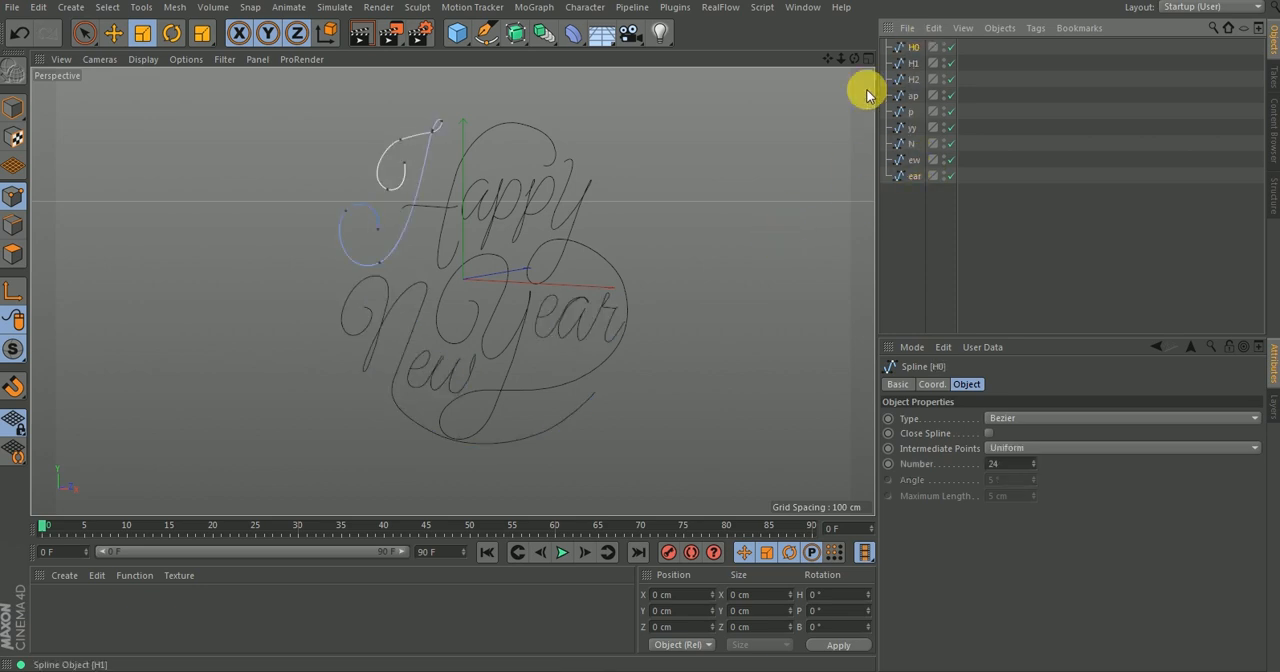
{"action": "left_click", "coordinate": [943, 249]}
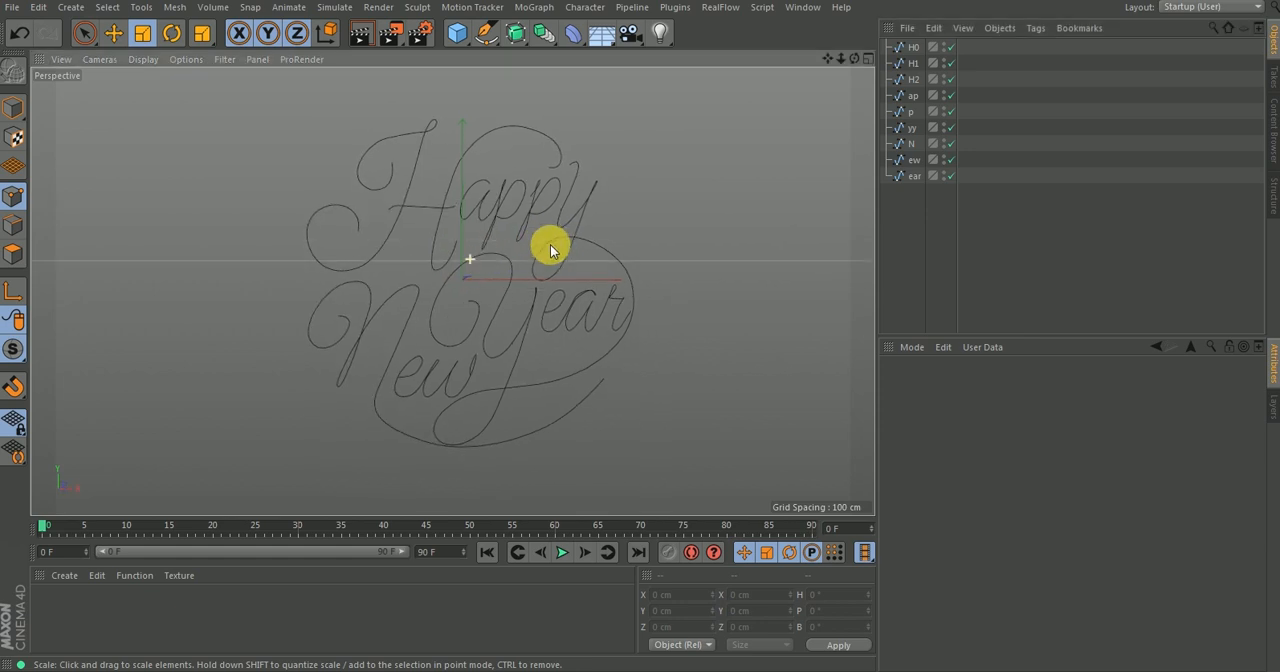
Switch to the media player, scrub through the rendered write-on animation to see how strokes overlap, and close the player.
{"action": "scroll", "coordinate": [478, 248], "scroll_direction": "up", "scroll_amount": 3}
{"action": "scroll", "coordinate": [487, 240], "scroll_direction": "down", "scroll_amount": 2}
{"action": "left_click", "coordinate": [606, 670]}
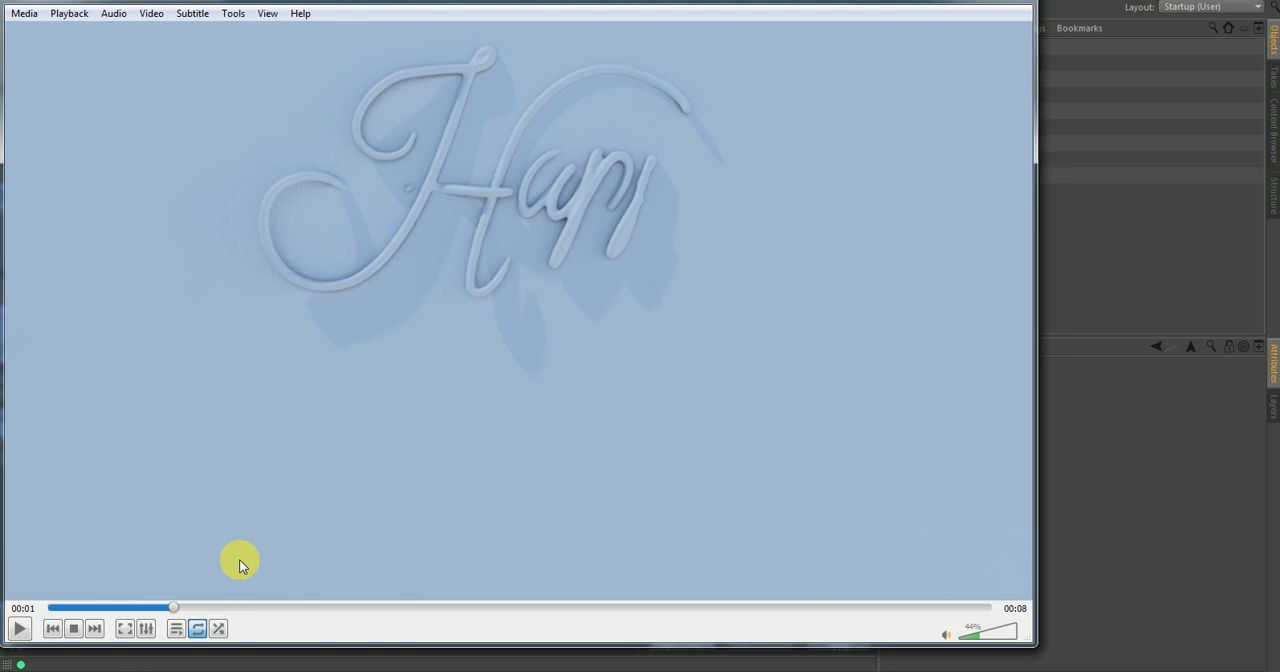
{"action": "left_click_drag", "start_coordinate": [217, 600], "coordinate": [547, 604]}
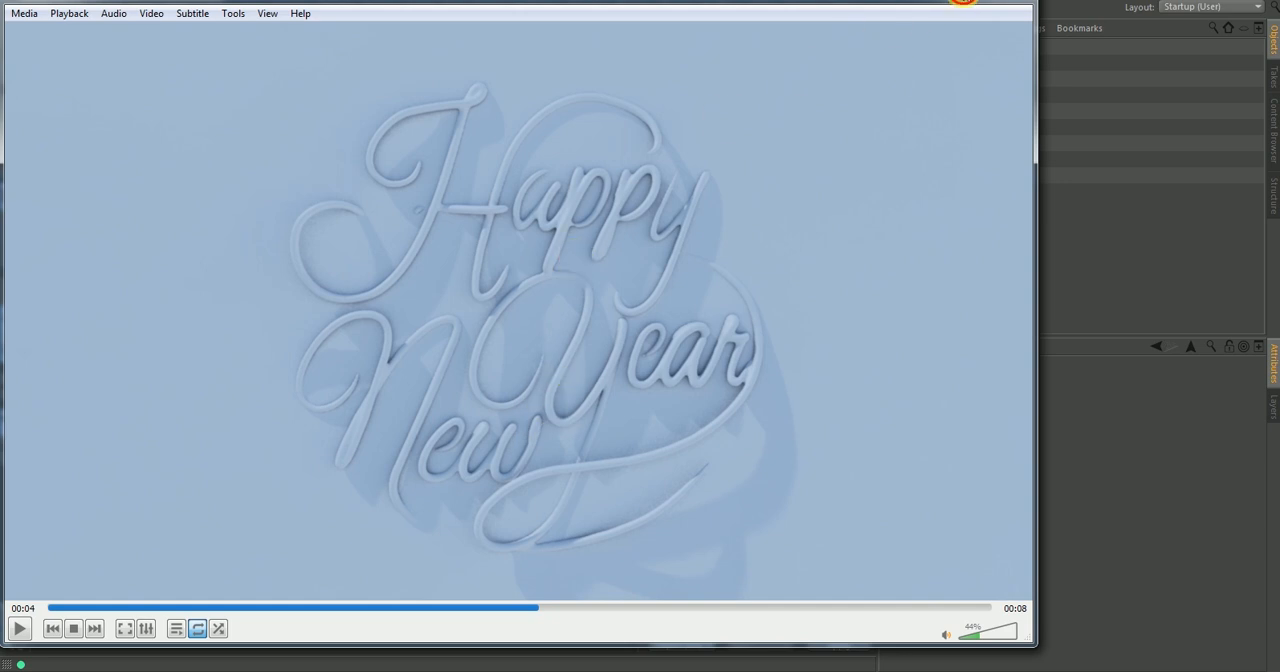
{"action": "left_click", "coordinate": [966, 1]}
Select all nine splines and examine their depth from the side in the Perspective, Top and Right views.
{"action": "left_click_drag", "start_coordinate": [505, 256], "coordinate": [395, 243], "text": "alt"}
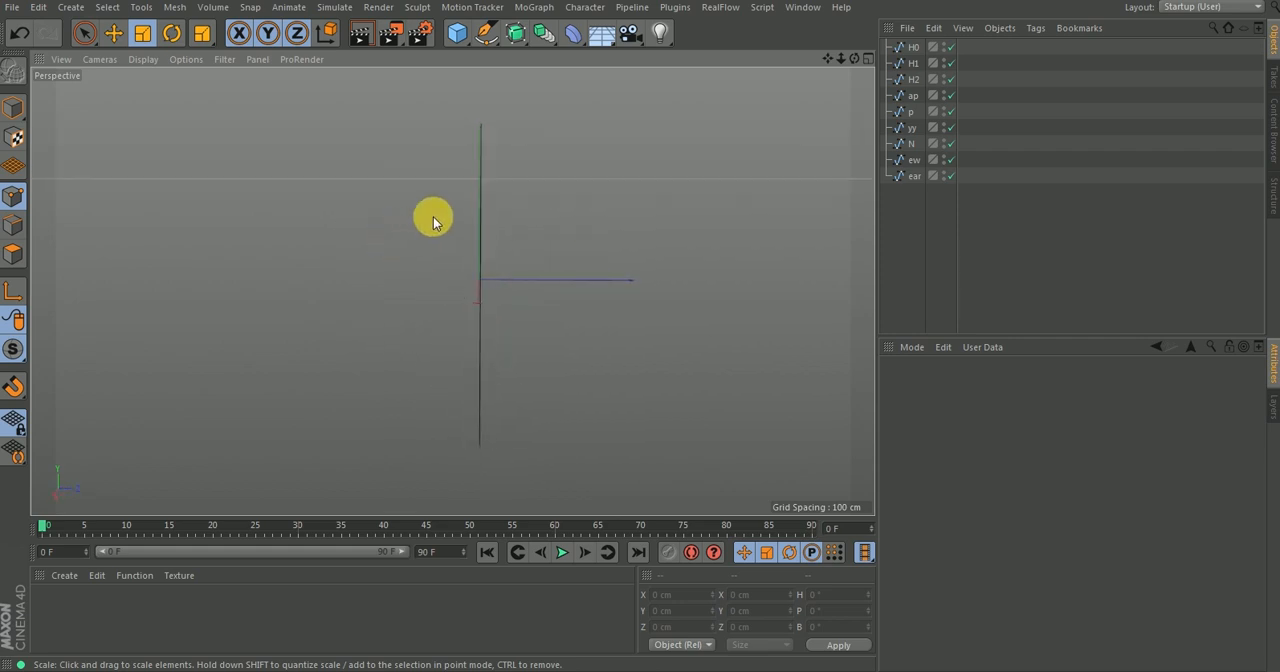
{"action": "left_click_drag", "start_coordinate": [911, 206], "coordinate": [890, 28]}
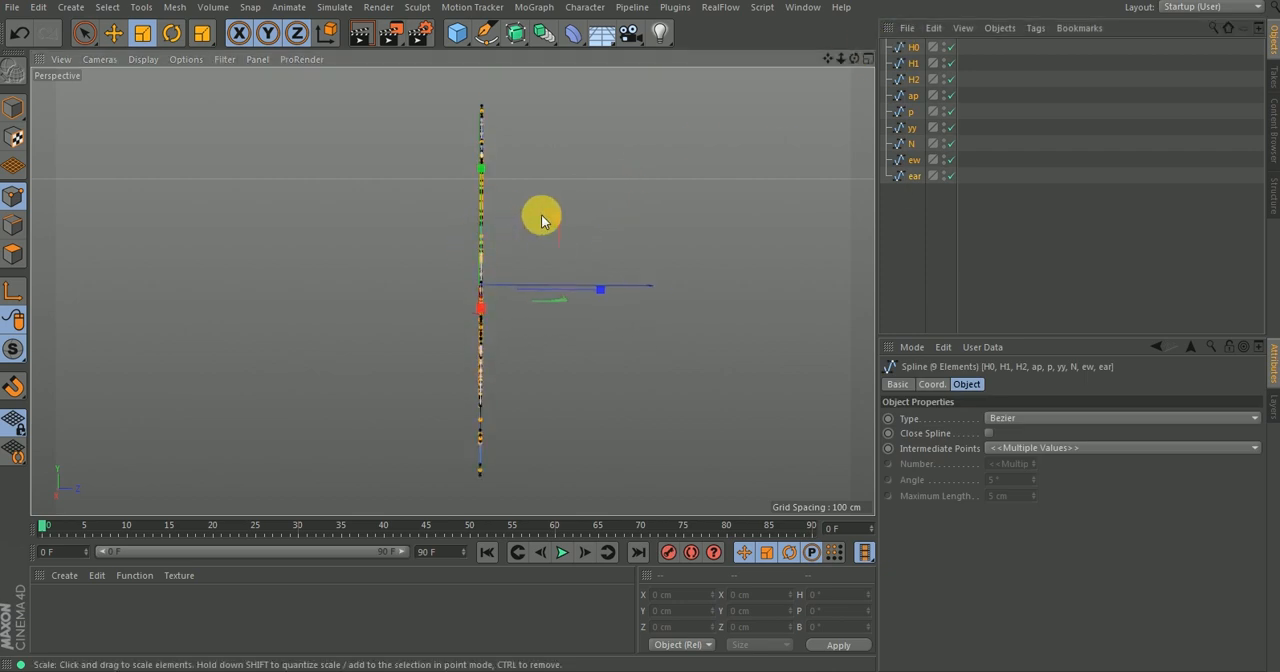
{"action": "key", "text": "F2"}
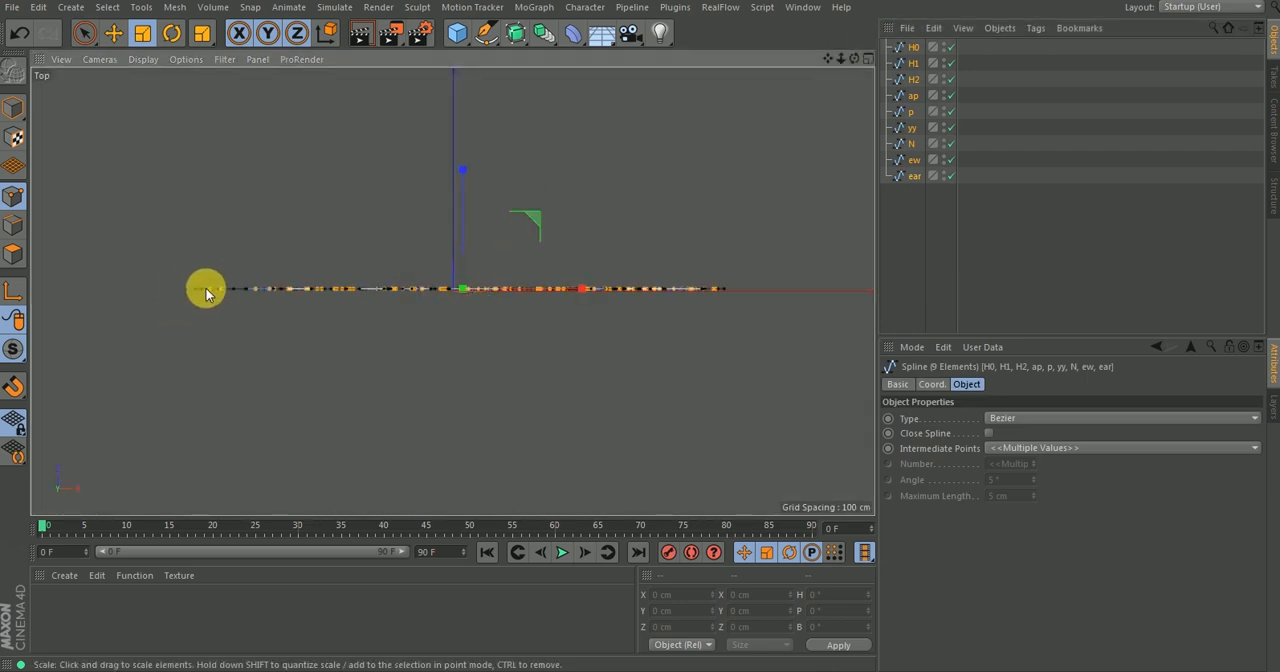
{"action": "key", "text": "F3"}
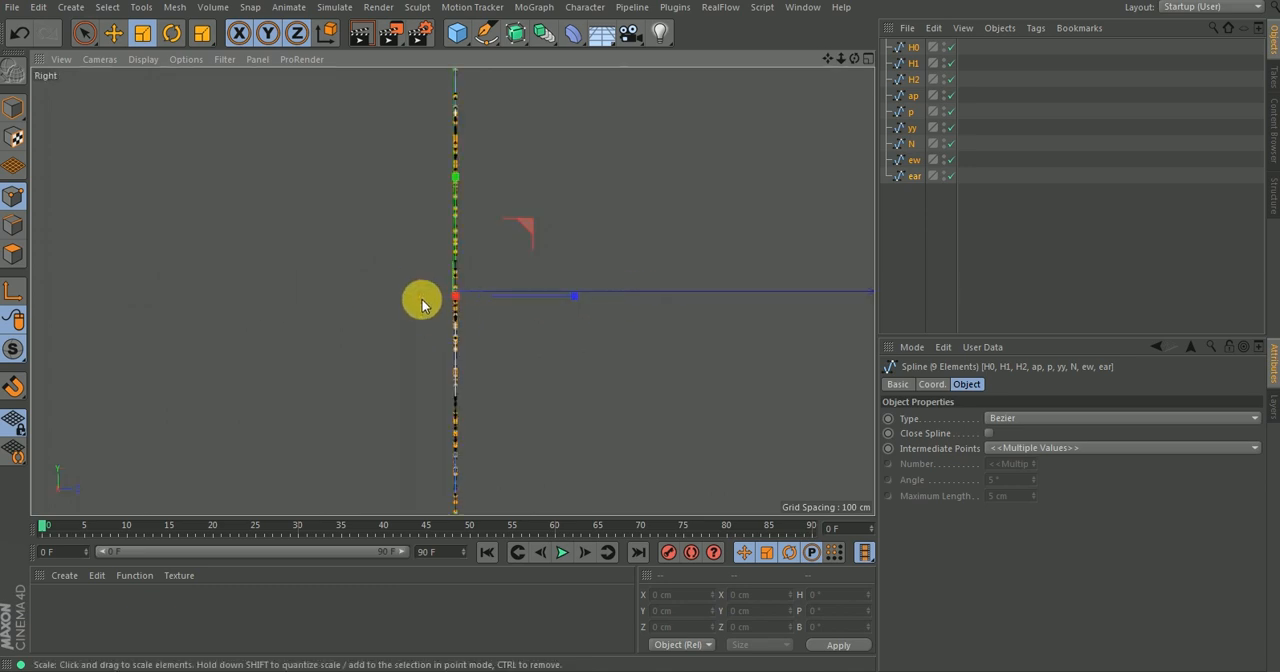
{"action": "left_click_drag", "start_coordinate": [470, 250], "coordinate": [449, 217]}
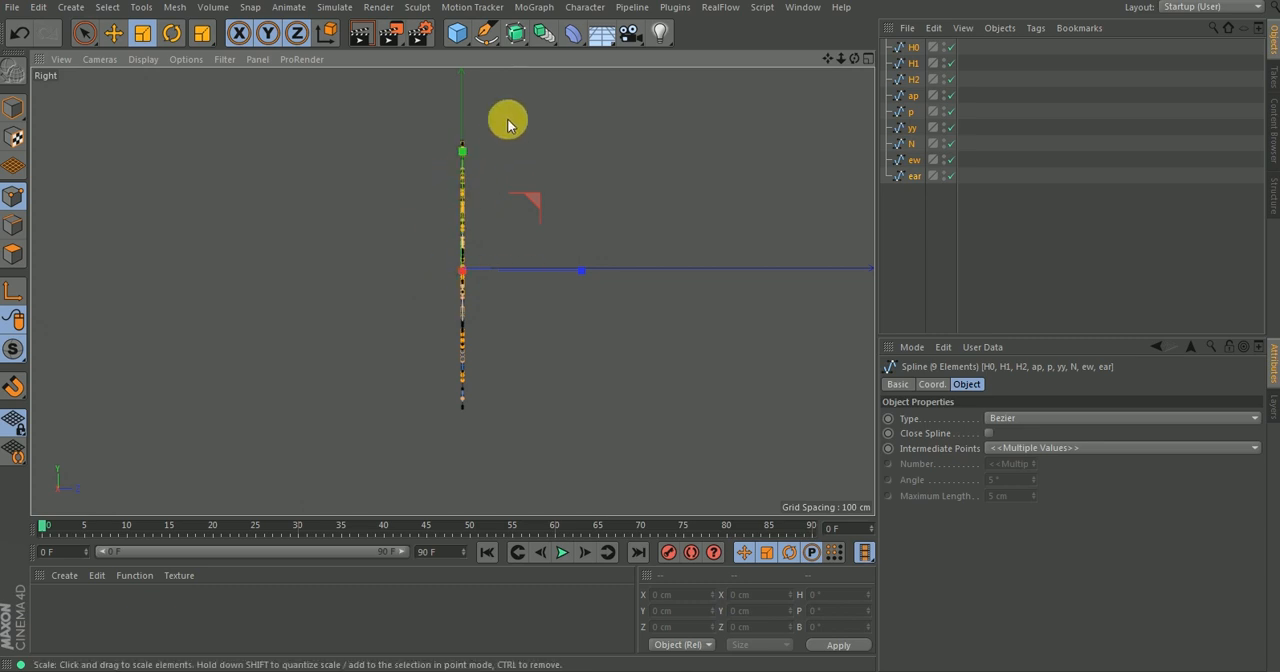
{"action": "key", "text": "F1"}
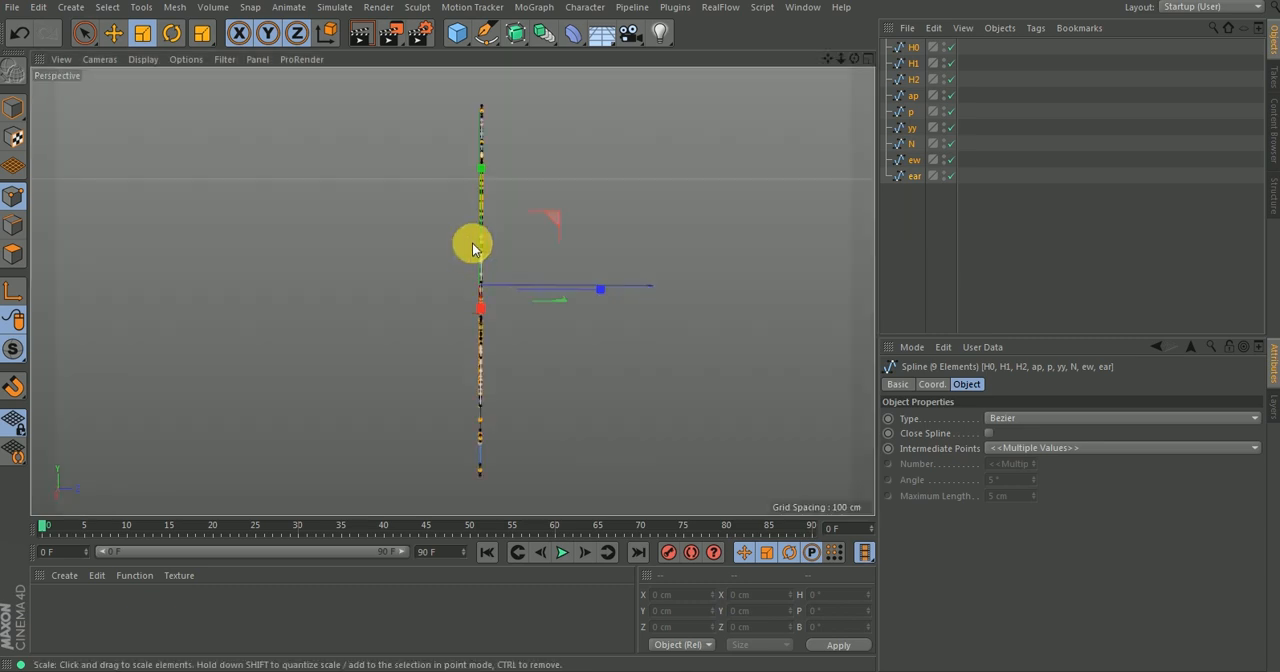
{"action": "left_click_drag", "start_coordinate": [471, 266], "coordinate": [637, 249], "text": "alt"}
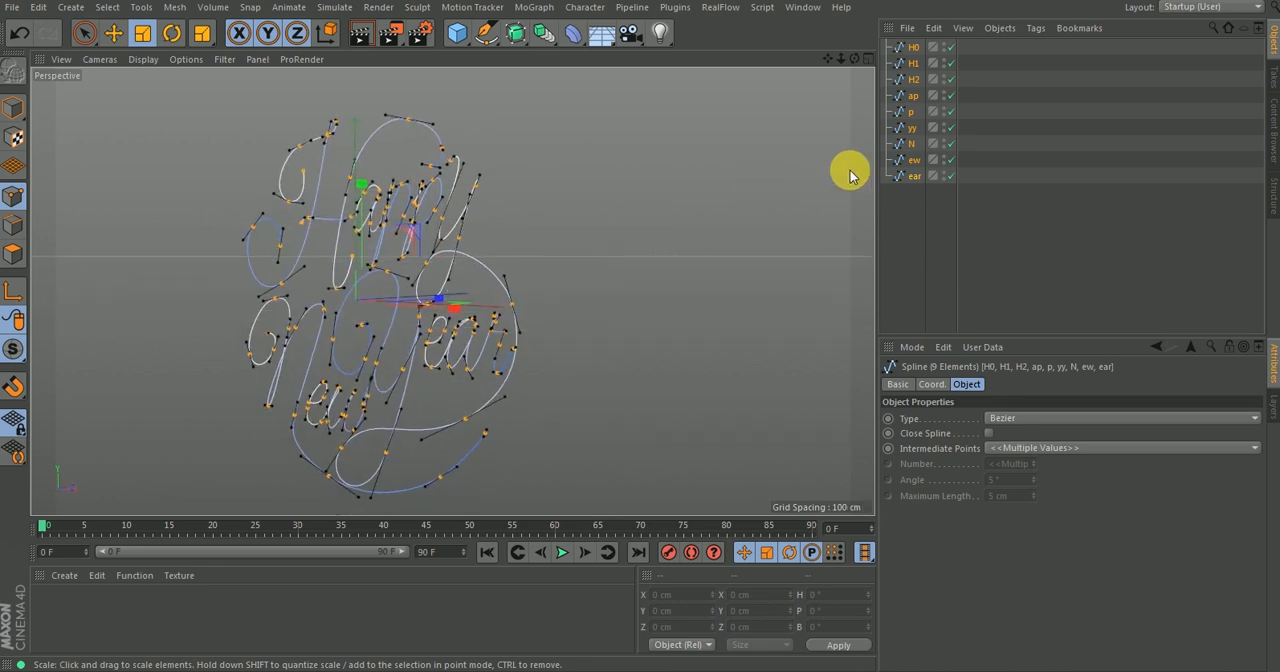
Move the end point of H0's lower curl back in depth to about Z 48 cm.
{"action": "left_click", "coordinate": [909, 214]}
{"action": "left_click", "coordinate": [904, 52]}
{"action": "left_click_drag", "start_coordinate": [353, 206], "coordinate": [436, 220], "text": "alt"}
{"action": "mouse_move", "coordinate": [372, 186]}
{"action": "left_mouse_down", "text": "alt"}
{"action": "mouse_move", "coordinate": [413, 200]}
{"action": "mouse_move", "coordinate": [328, 198]}
{"action": "mouse_move", "coordinate": [349, 189]}
{"action": "left_mouse_up", "text": "alt"}
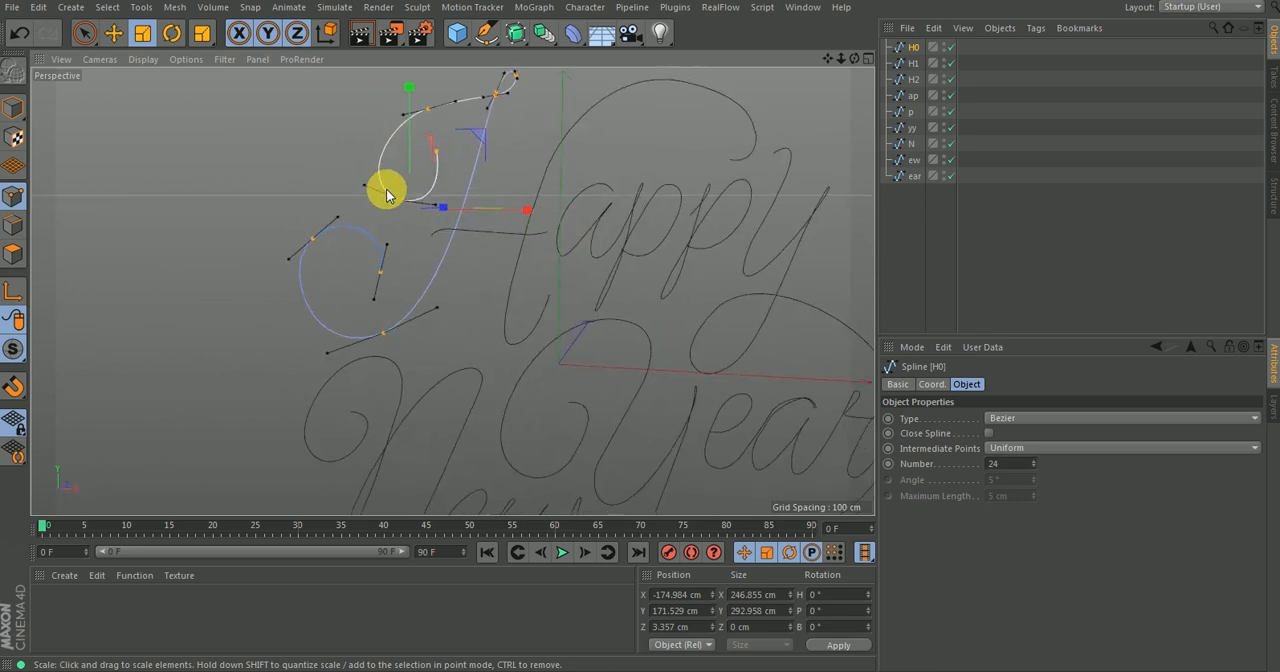
{"action": "left_click", "coordinate": [528, 152]}
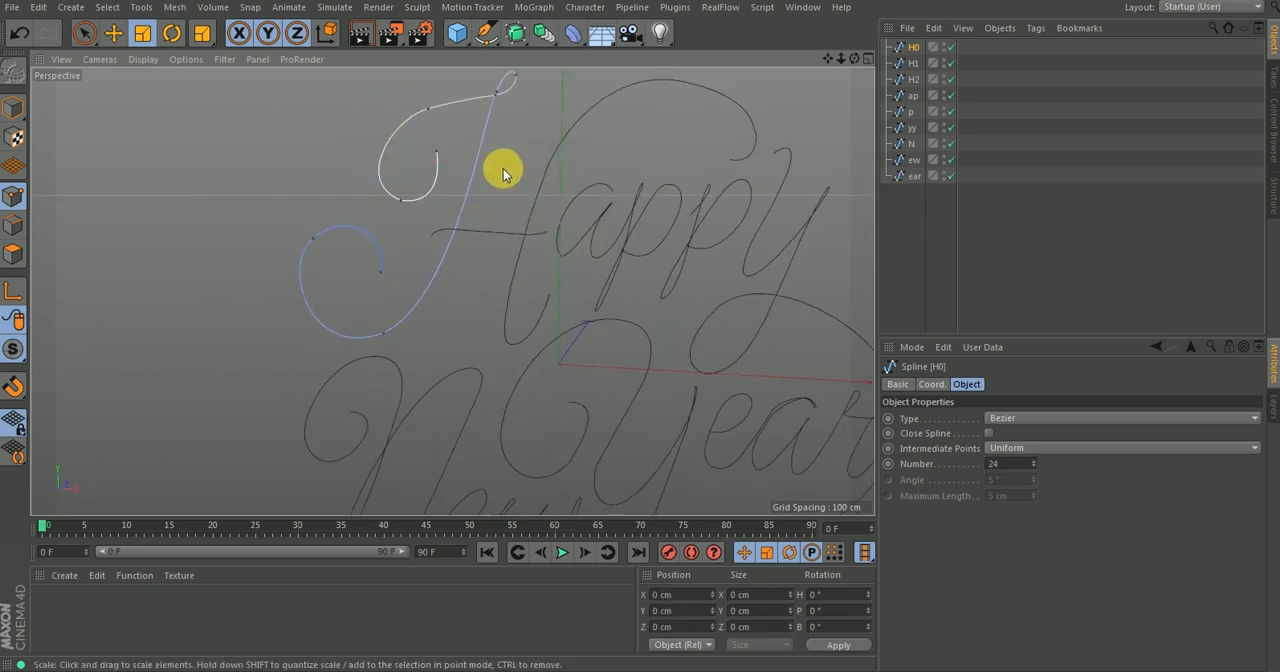
{"action": "left_click_drag", "start_coordinate": [383, 250], "coordinate": [383, 275], "text": "alt"}
{"action": "left_click", "coordinate": [384, 266]}
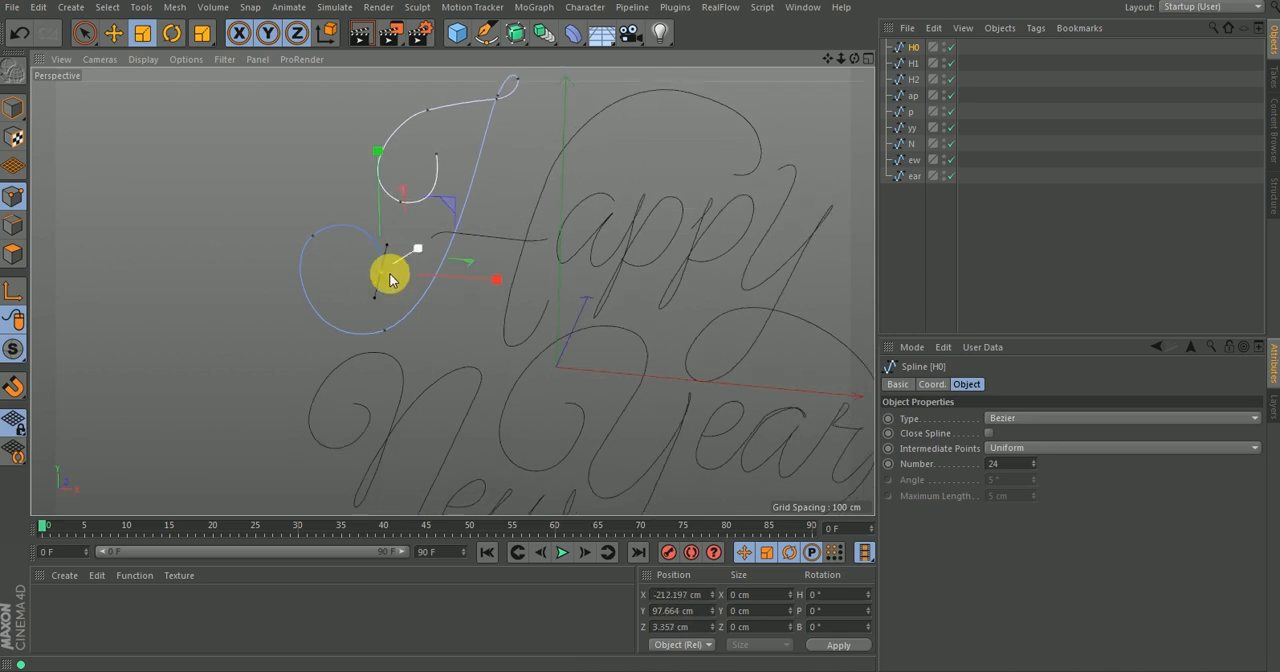
{"action": "key", "text": "e"}
{"action": "left_click_drag", "start_coordinate": [378, 292], "coordinate": [451, 218], "text": "alt"}
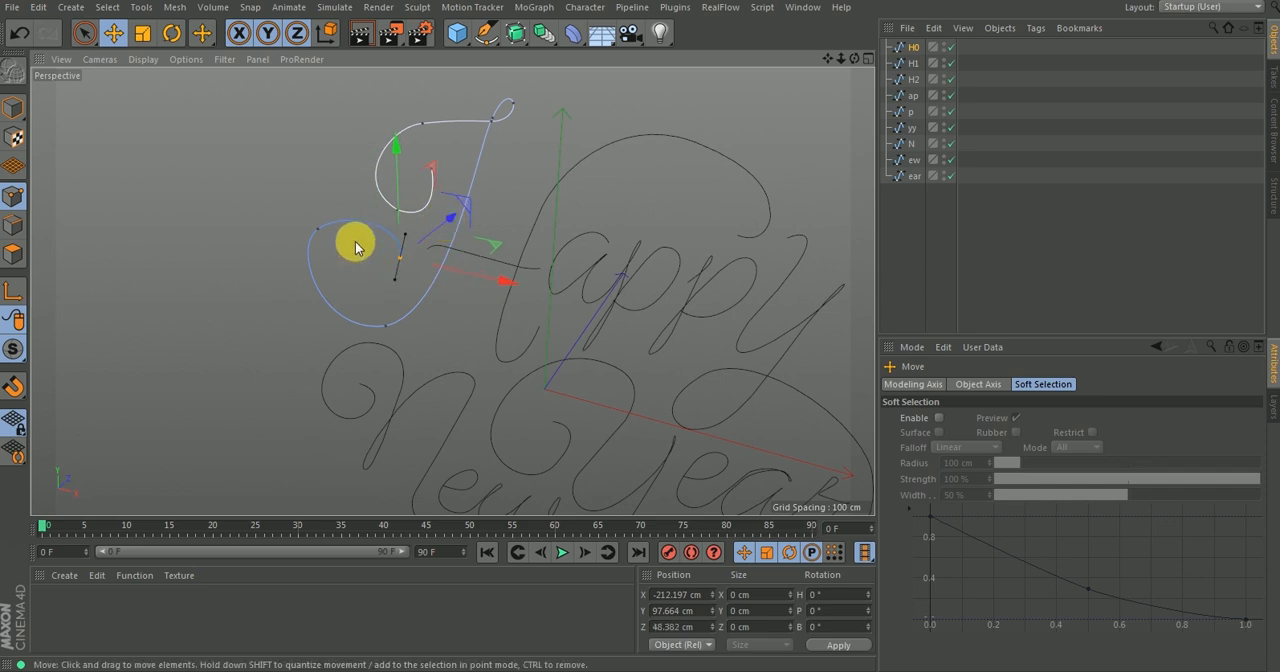
Offset the points around H0's top loop in depth so the loop separates from the stem it crosses.
{"action": "left_click", "coordinate": [319, 232]}
{"action": "left_click_drag", "start_coordinate": [379, 200], "coordinate": [438, 238]}
{"action": "left_click_drag", "start_coordinate": [463, 190], "coordinate": [488, 166]}
{"action": "left_click_drag", "start_coordinate": [410, 298], "coordinate": [495, 279]}
{"action": "mouse_move", "coordinate": [437, 203]}
{"action": "left_mouse_down", "text": "alt"}
{"action": "mouse_move", "coordinate": [403, 157]}
{"action": "mouse_move", "coordinate": [415, 180]}
{"action": "mouse_move", "coordinate": [444, 170]}
{"action": "mouse_move", "coordinate": [454, 109]}
{"action": "mouse_move", "coordinate": [500, 69]}
{"action": "mouse_move", "coordinate": [440, 186]}
{"action": "mouse_move", "coordinate": [537, 189]}
{"action": "mouse_move", "coordinate": [436, 207]}
{"action": "left_mouse_up", "text": "alt"}
{"action": "left_click", "coordinate": [435, 205]}
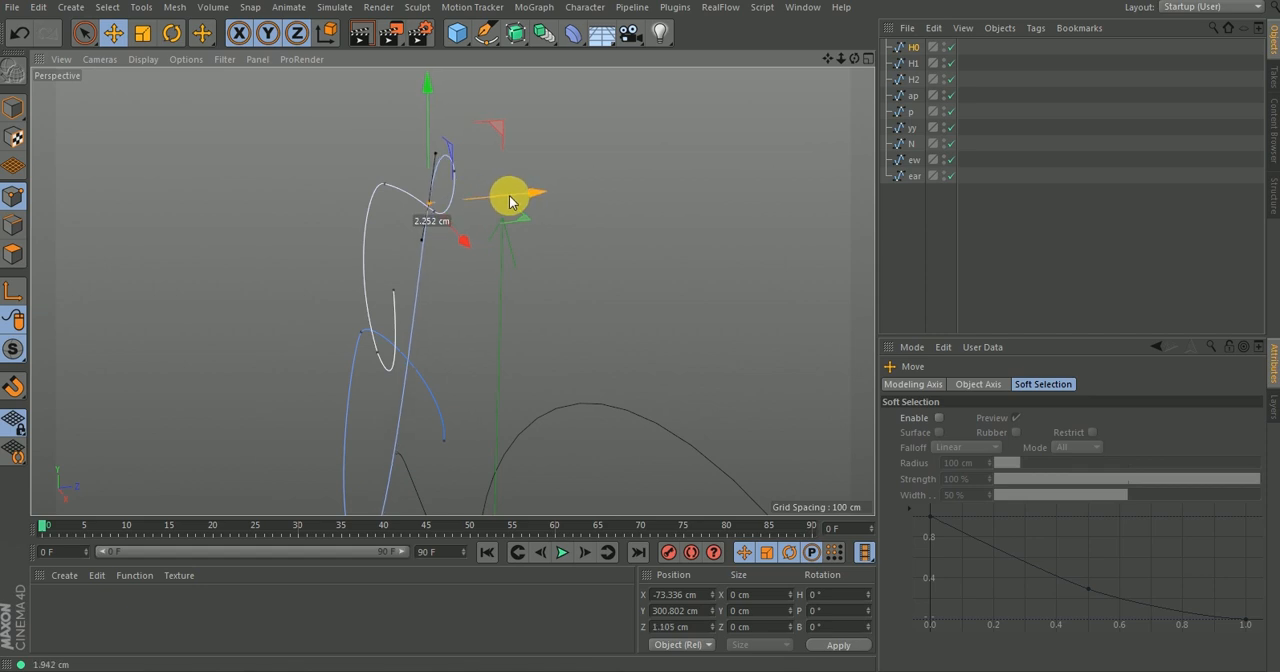
{"action": "left_click_drag", "start_coordinate": [530, 166], "coordinate": [462, 182]}
Pull the lower point of H0's upper curl forward in depth to about Z -7.8 cm.
{"action": "left_click", "coordinate": [384, 184]}
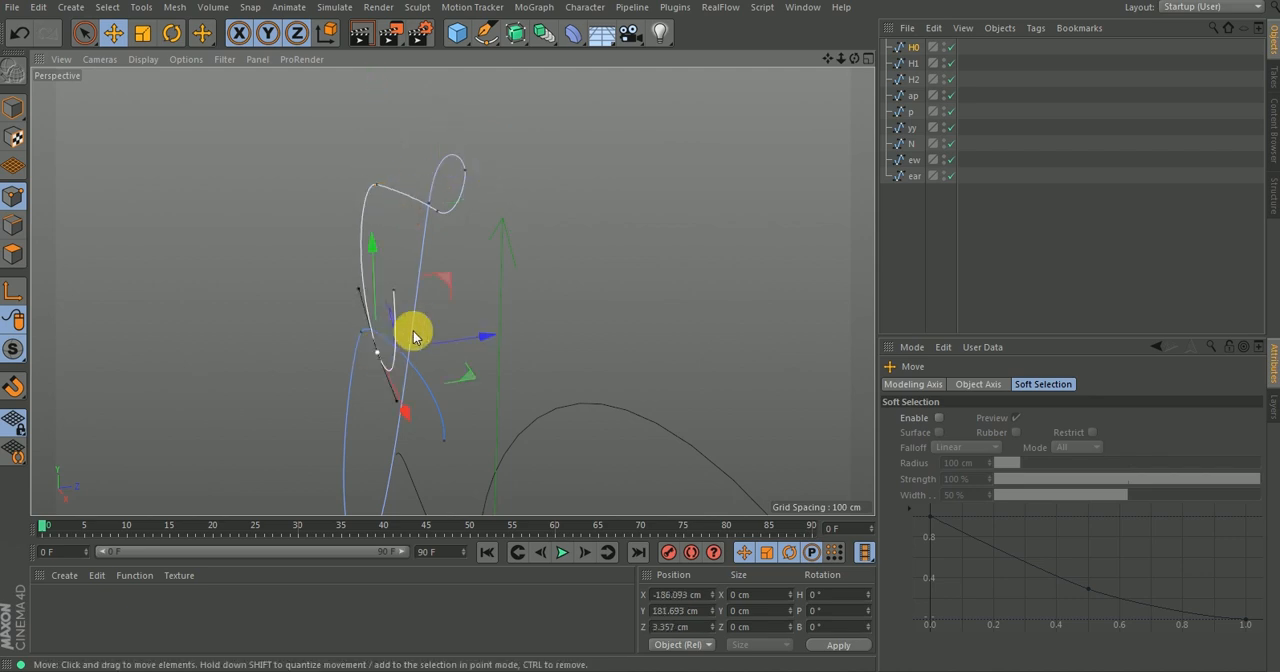
{"action": "left_click", "coordinate": [400, 340]}
{"action": "left_click_drag", "start_coordinate": [457, 334], "coordinate": [558, 245]}
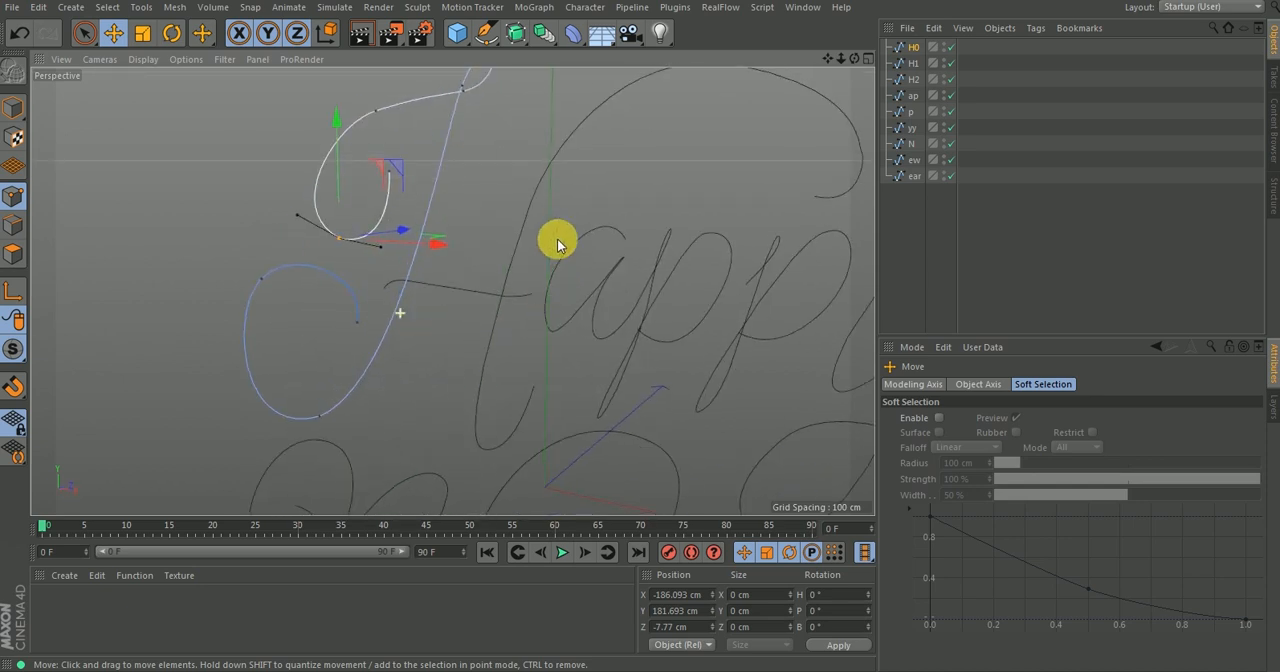
Pull the start point of the H1 crossbar spline forward in depth to about Z -10 cm.
{"action": "left_click", "coordinate": [913, 63]}
{"action": "scroll", "coordinate": [410, 290], "scroll_direction": "up", "scroll_amount": 3}
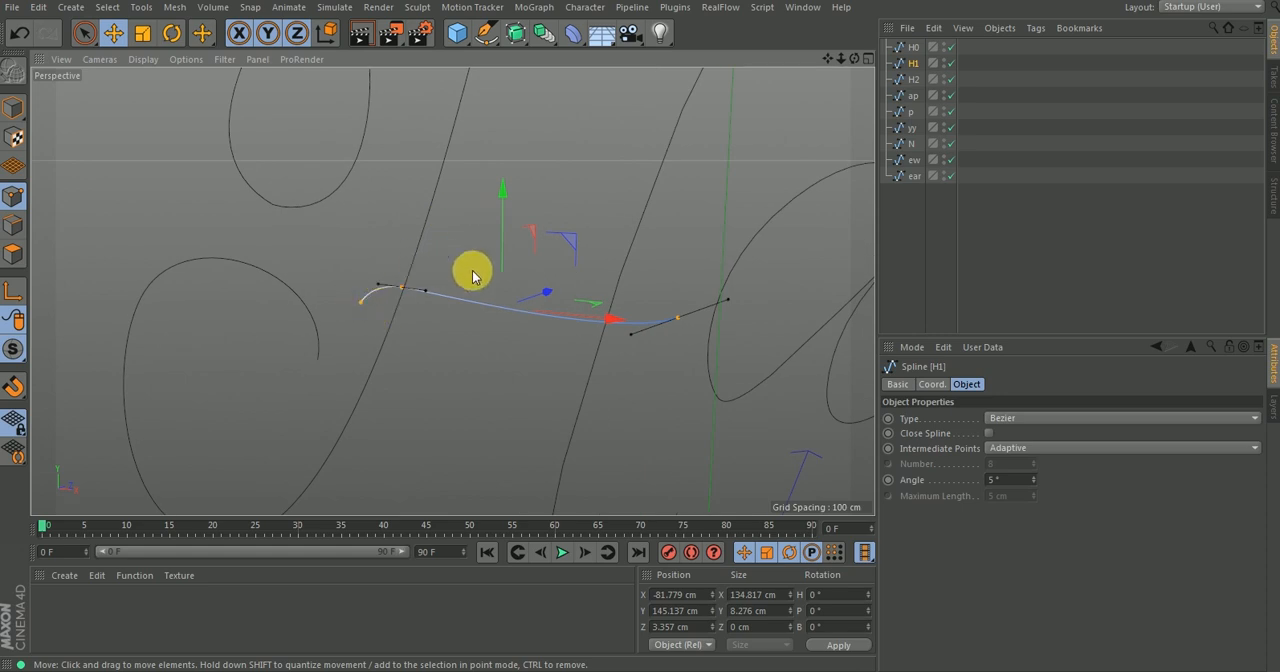
{"action": "left_click_drag", "start_coordinate": [572, 270], "coordinate": [460, 338], "text": "alt"}
{"action": "left_click", "coordinate": [420, 264]}
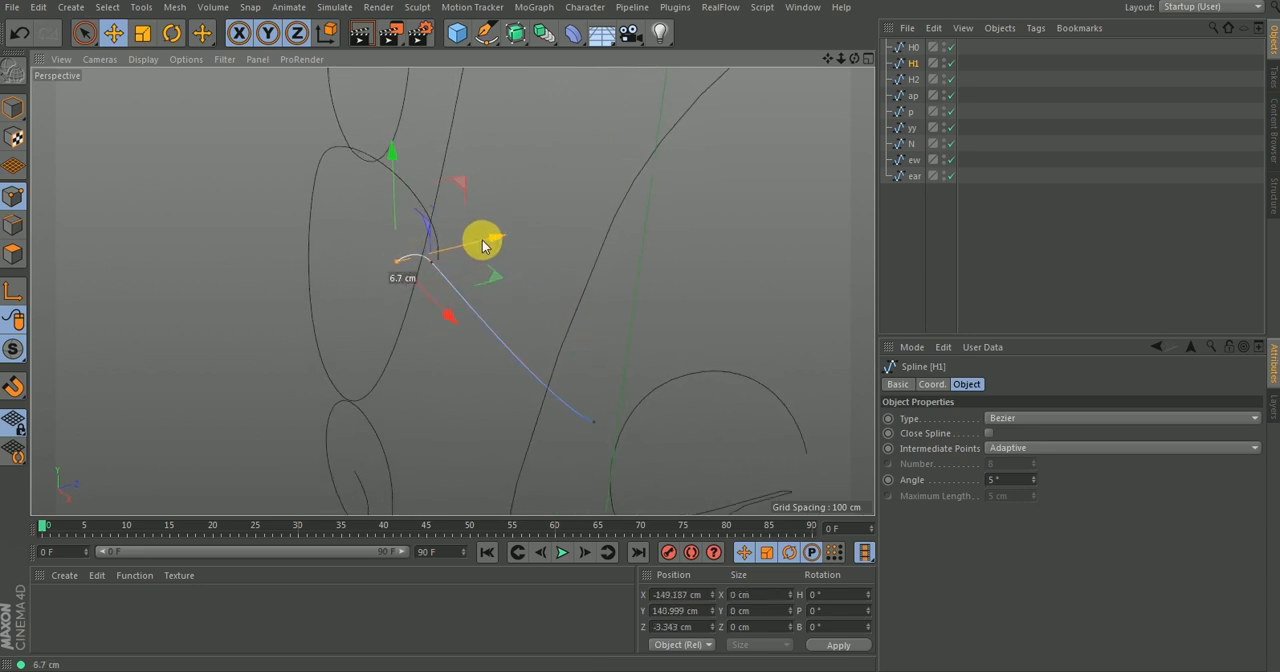
{"action": "left_click_drag", "start_coordinate": [473, 249], "coordinate": [474, 250]}
{"action": "left_click_drag", "start_coordinate": [417, 286], "coordinate": [700, 240], "text": "alt"}
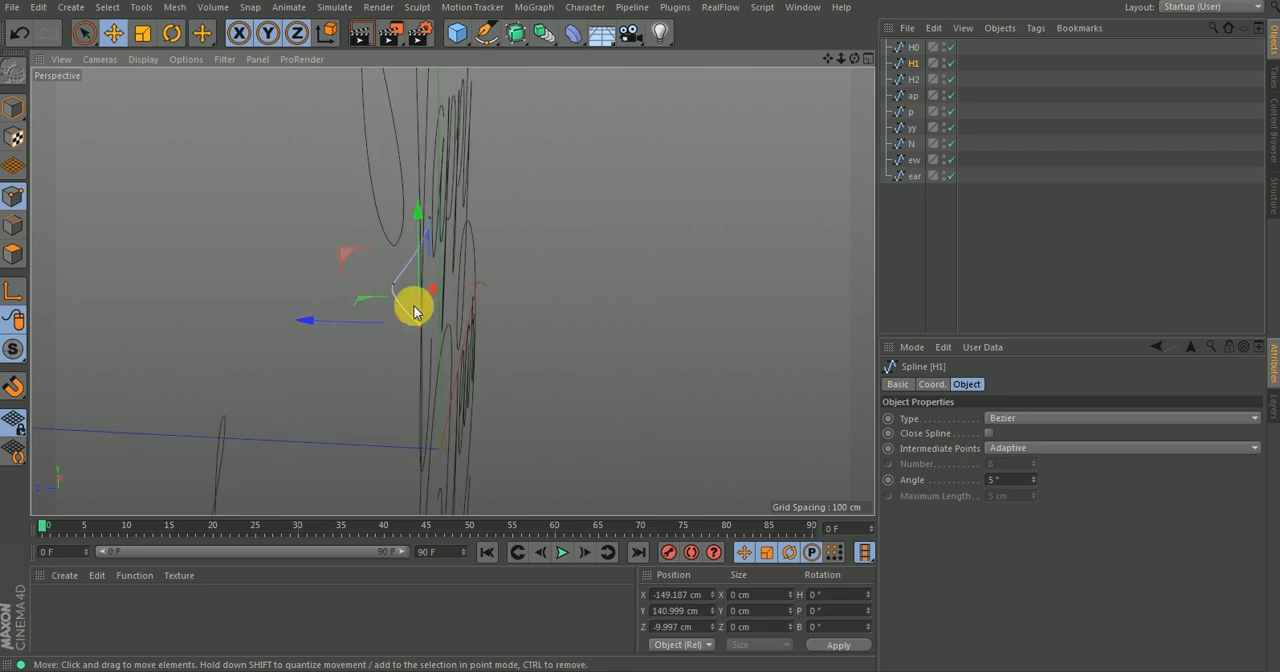
{"action": "left_click_drag", "start_coordinate": [348, 324], "coordinate": [346, 286]}
Move H1's second point forward in depth to about Z 0.5 cm.
{"action": "left_click", "coordinate": [393, 283]}
{"action": "left_click_drag", "start_coordinate": [457, 229], "coordinate": [256, 212], "text": "alt"}
{"action": "left_click_drag", "start_coordinate": [421, 163], "coordinate": [491, 51], "text": "alt"}
{"action": "mouse_move", "coordinate": [409, 209]}
{"action": "left_mouse_down", "text": "alt"}
{"action": "mouse_move", "coordinate": [375, 198]}
{"action": "mouse_move", "coordinate": [400, 209]}
{"action": "left_mouse_up", "text": "alt"}
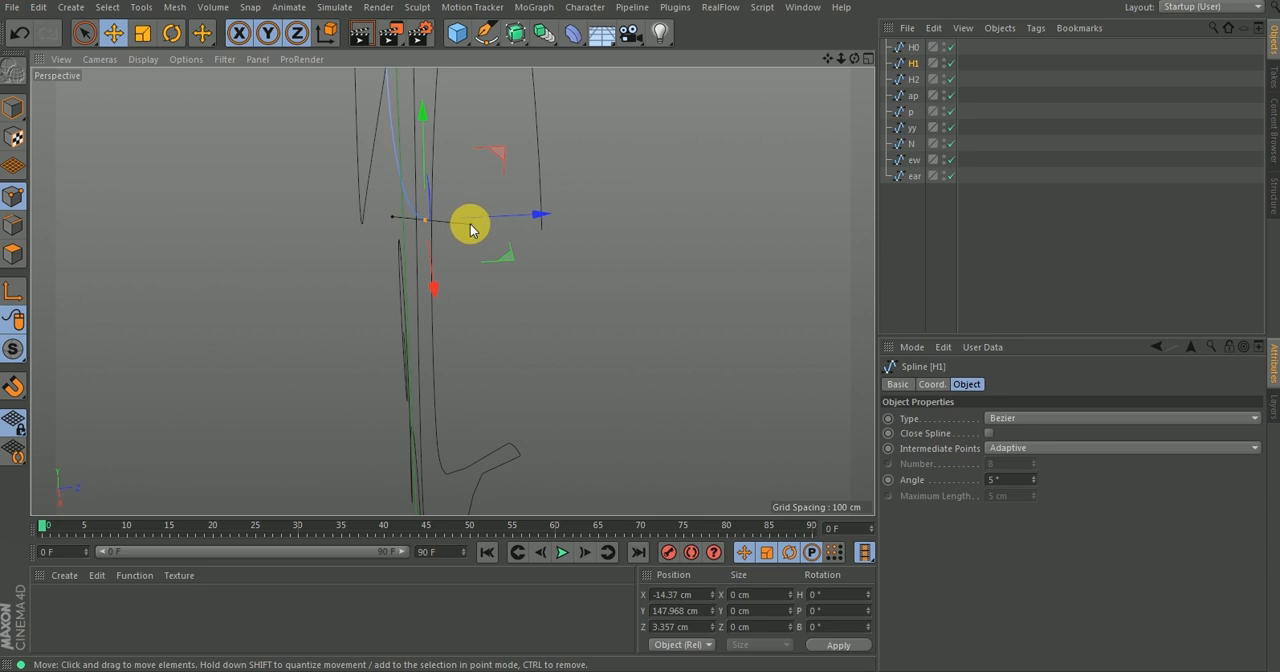
{"action": "left_click_drag", "start_coordinate": [471, 230], "coordinate": [404, 173], "text": "alt"}
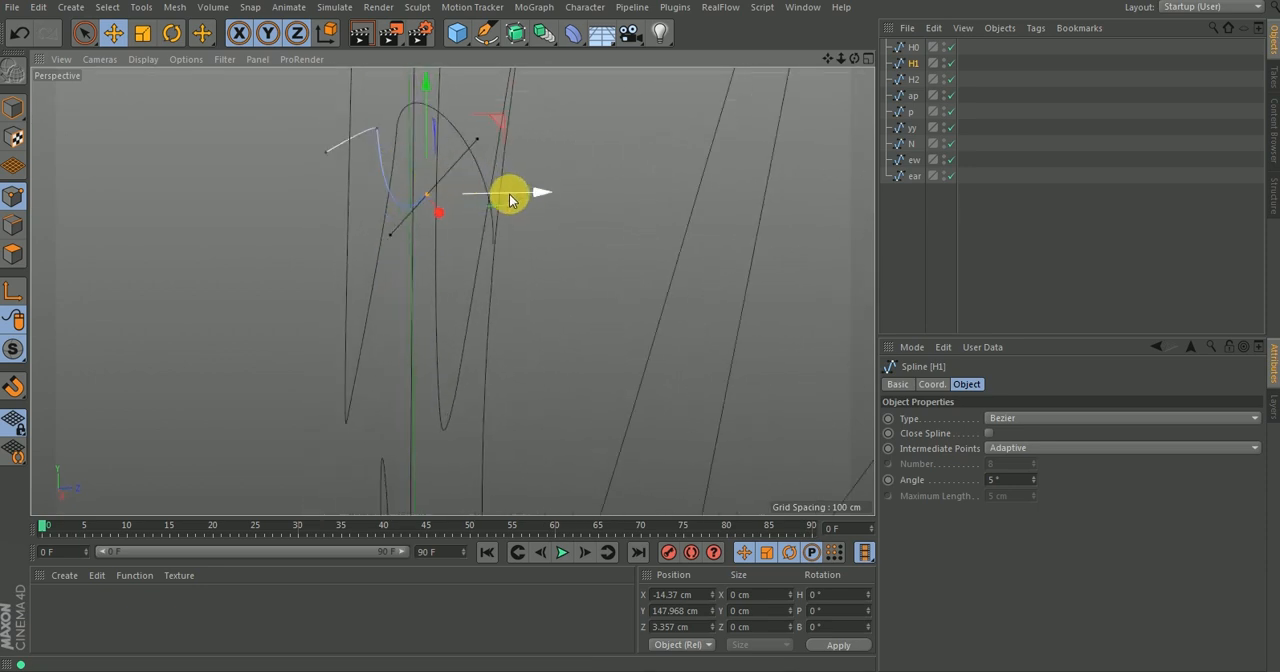
{"action": "left_click_drag", "start_coordinate": [472, 183], "coordinate": [458, 126], "text": "alt"}
{"action": "left_click_drag", "start_coordinate": [300, 83], "coordinate": [299, 103]}
{"action": "left_click_drag", "start_coordinate": [374, 129], "coordinate": [277, 149], "text": "alt"}
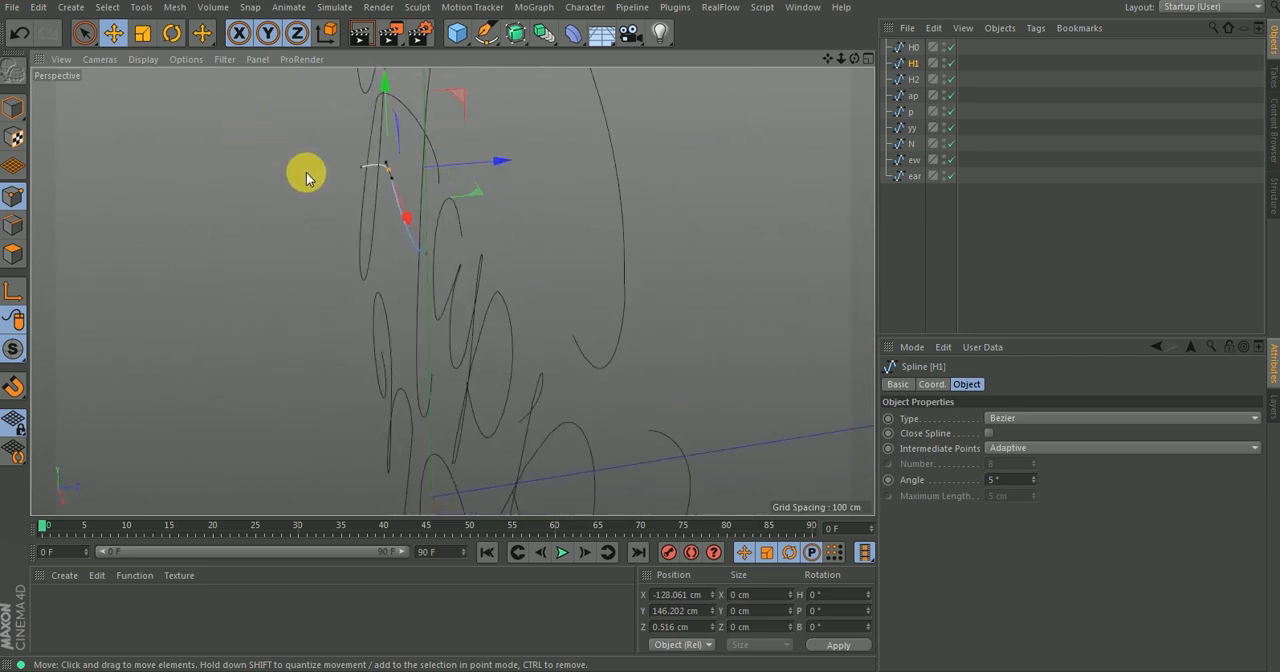
Push H1's end point back in depth to about Z 6 cm.
{"action": "left_click", "coordinate": [424, 258]}
{"action": "left_click_drag", "start_coordinate": [429, 258], "coordinate": [478, 187], "text": "alt"}
{"action": "left_click_drag", "start_coordinate": [511, 249], "coordinate": [537, 249]}
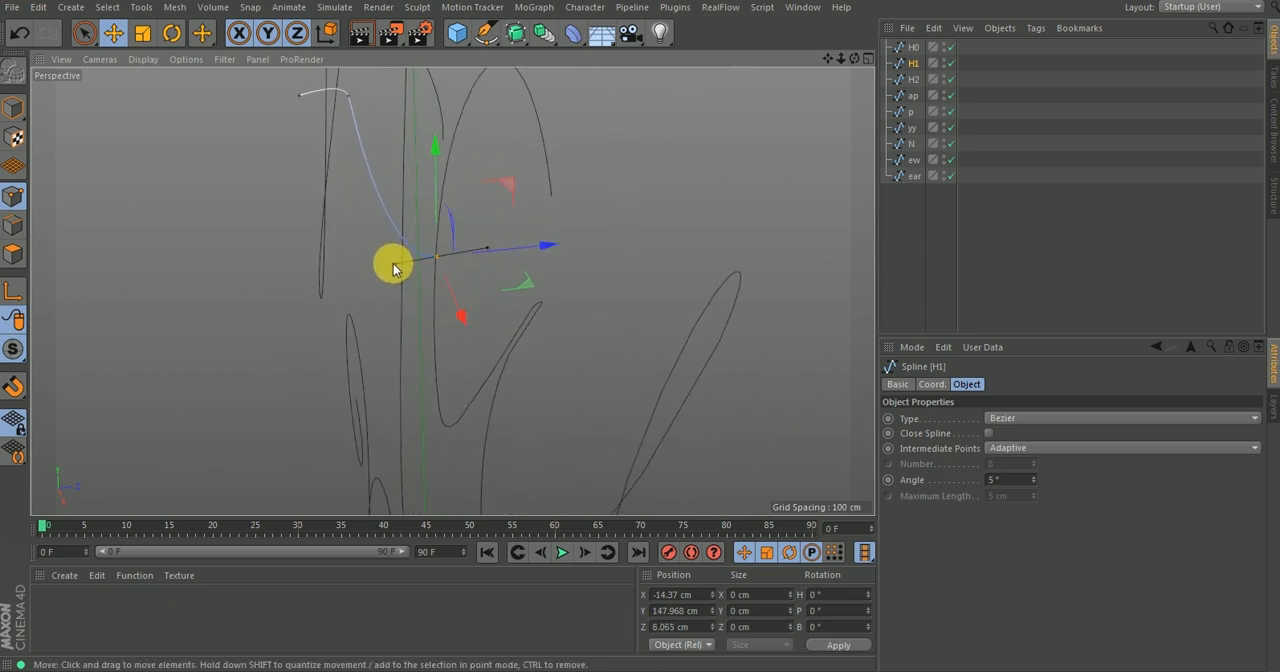
{"action": "left_click_drag", "start_coordinate": [446, 243], "coordinate": [520, 177], "text": "alt"}
Offset the points along H2's stem and lower hook in depth, including its lower end point.
{"action": "left_click", "coordinate": [912, 79]}
{"action": "right_click_drag", "start_coordinate": [466, 229], "coordinate": [385, 293], "text": "alt"}
{"action": "middle_click_drag", "start_coordinate": [385, 290], "coordinate": [396, 266], "text": "alt"}
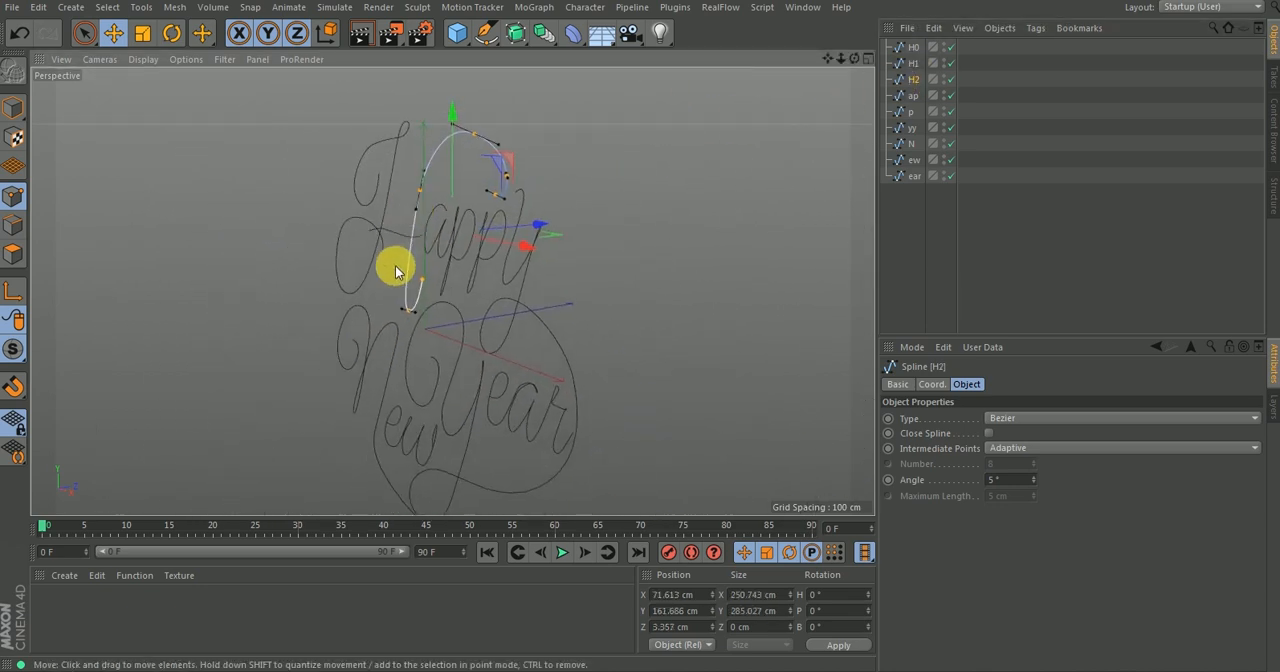
{"action": "right_click_drag", "start_coordinate": [411, 232], "coordinate": [448, 172], "text": "alt"}
{"action": "left_click", "coordinate": [396, 318]}
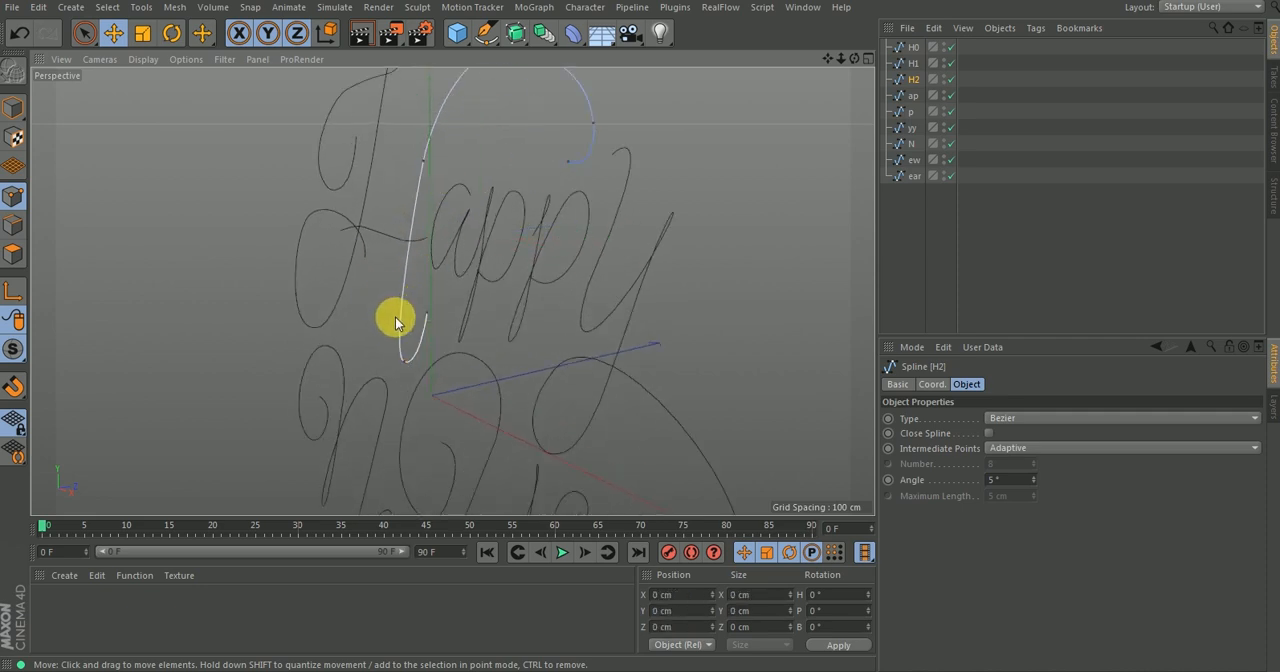
{"action": "left_click_drag", "start_coordinate": [427, 338], "coordinate": [501, 334], "text": "alt"}
{"action": "left_click", "coordinate": [428, 159]}
{"action": "left_click_drag", "start_coordinate": [519, 152], "coordinate": [533, 152]}
{"action": "left_click", "coordinate": [430, 312]}
{"action": "left_click_drag", "start_coordinate": [514, 295], "coordinate": [501, 297]}
Offset H2's arch point in depth and pull the end point of its upper curl forward to about Z -17.7 cm.
{"action": "left_click", "coordinate": [489, 79]}
{"action": "left_click_drag", "start_coordinate": [583, 75], "coordinate": [600, 69]}
{"action": "left_click", "coordinate": [533, 181]}
{"action": "left_click", "coordinate": [84, 33]}
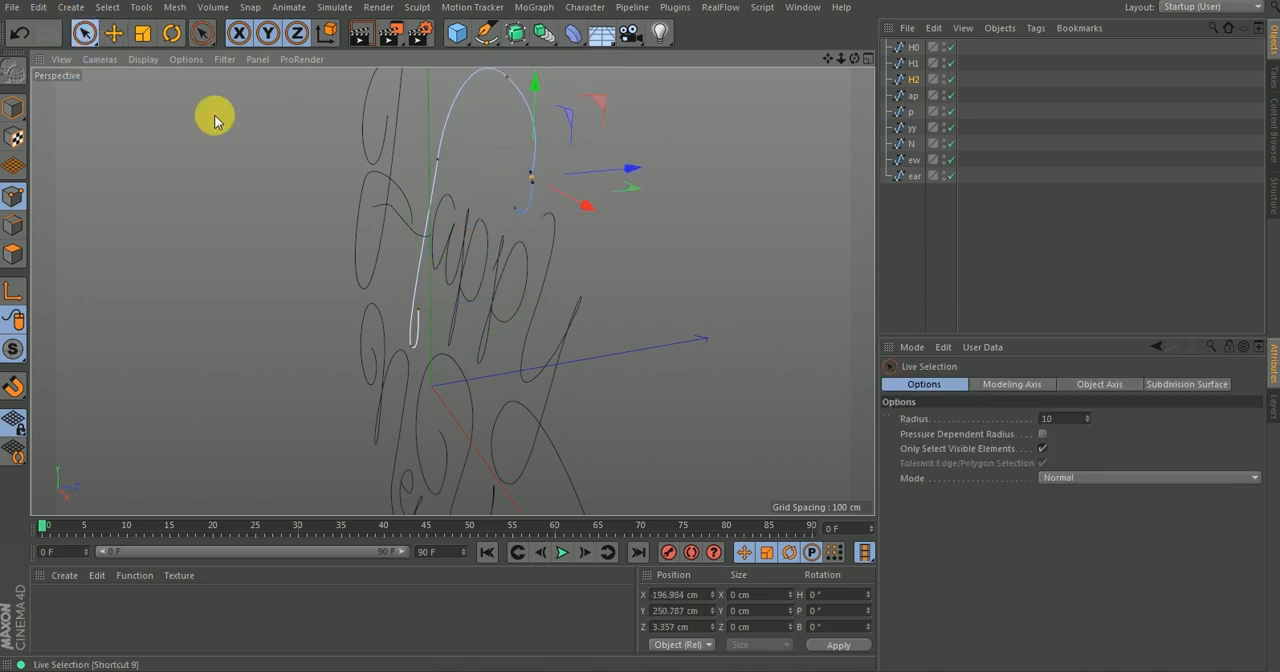
{"action": "left_click_drag", "start_coordinate": [536, 190], "coordinate": [567, 210]}
{"action": "left_click_drag", "start_coordinate": [481, 233], "coordinate": [615, 204], "text": "alt"}
{"action": "scroll", "coordinate": [474, 294], "scroll_direction": "down", "scroll_amount": 8}
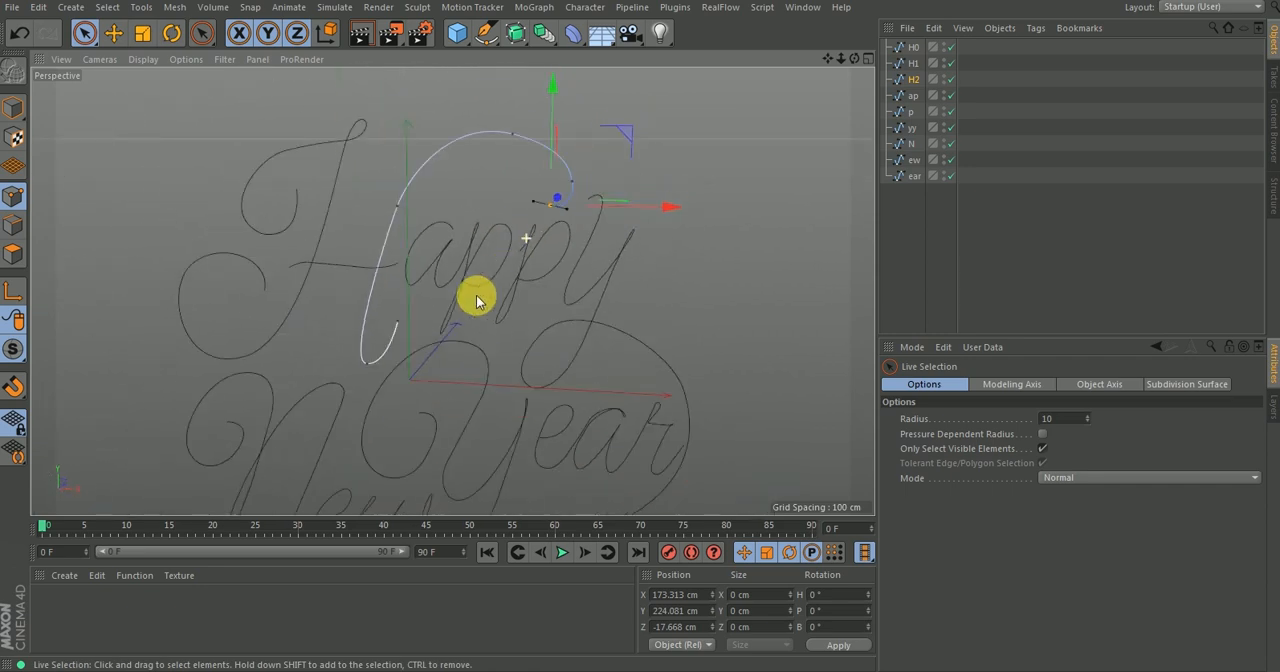
Deselect the splines and switch to the open project Happy New Year displaced points.c4d.
{"action": "mouse_move", "coordinate": [520, 291]}
{"action": "left_mouse_down", "text": "alt"}
{"action": "mouse_move", "coordinate": [474, 206]}
{"action": "mouse_move", "coordinate": [491, 238]}
{"action": "mouse_move", "coordinate": [461, 250]}
{"action": "left_mouse_up", "text": "alt"}
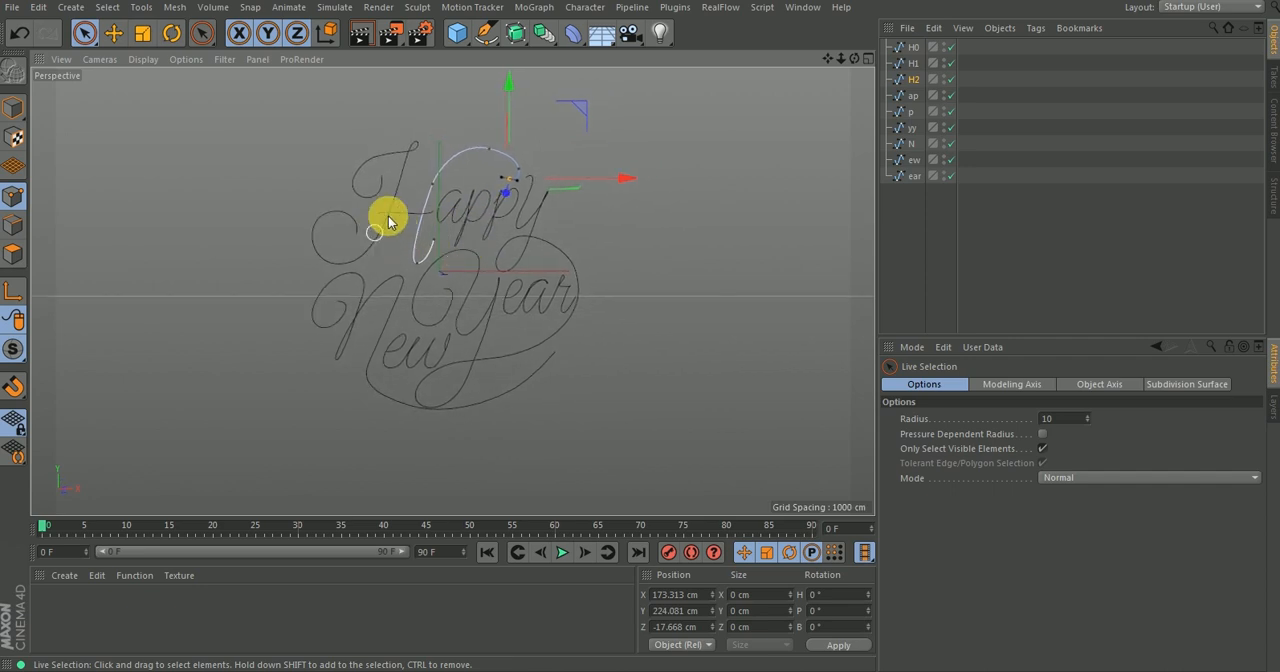
{"action": "mouse_move", "coordinate": [394, 222]}
{"action": "left_mouse_down", "text": "alt"}
{"action": "mouse_move", "coordinate": [651, 240]}
{"action": "mouse_move", "coordinate": [552, 238]}
{"action": "left_mouse_up", "text": "alt"}
{"action": "left_click_drag", "start_coordinate": [402, 198], "coordinate": [413, 280], "text": "alt"}
{"action": "left_click_drag", "start_coordinate": [414, 376], "coordinate": [583, 215], "text": "alt"}
{"action": "left_click", "coordinate": [900, 210]}
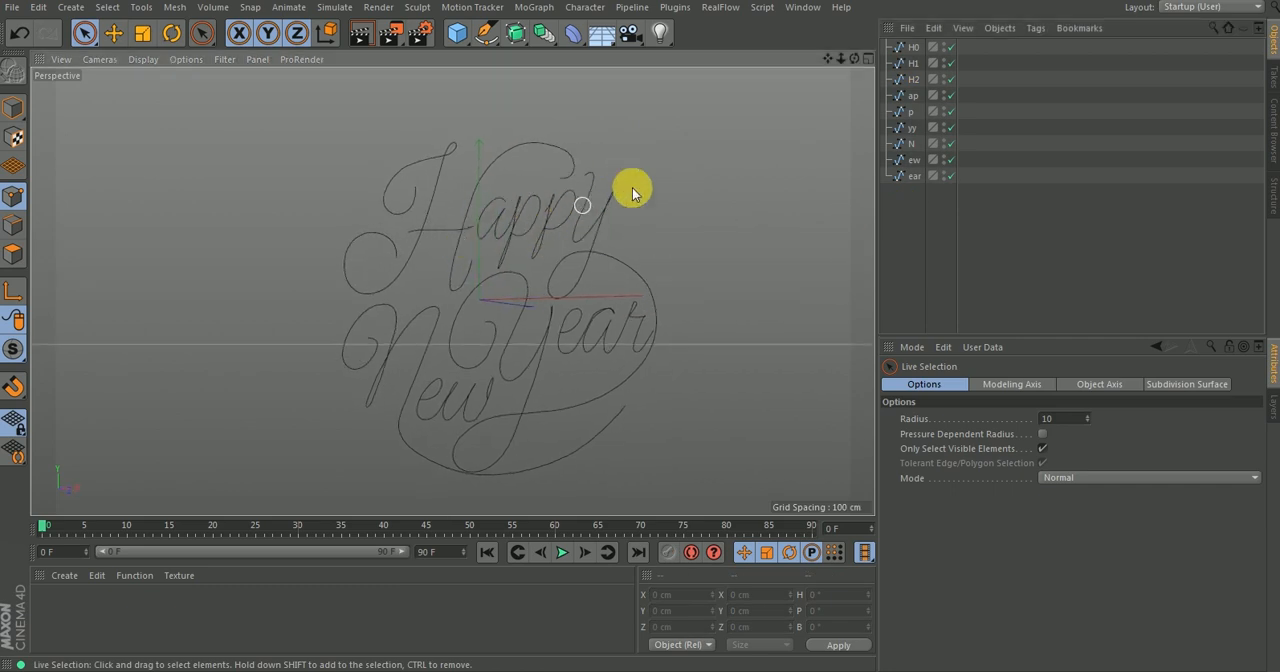
{"action": "key", "text": "v"}
{"action": "mouse_move", "coordinate": [641, 175]}
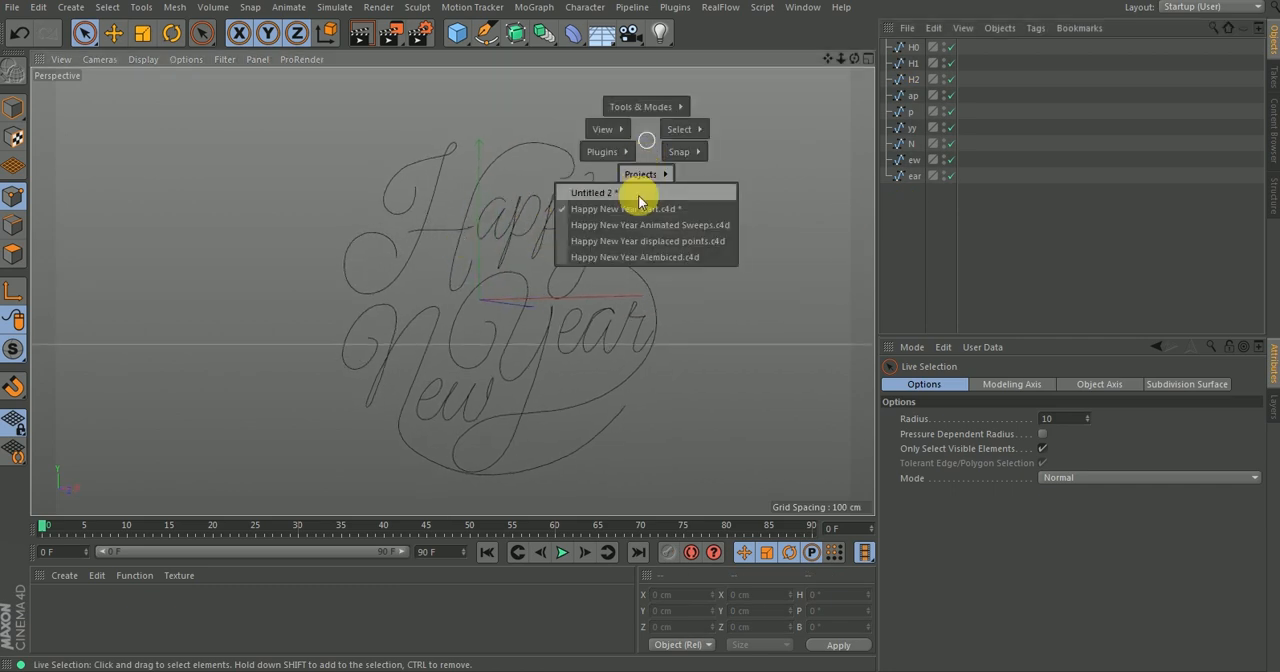
{"action": "left_click", "coordinate": [672, 244]}
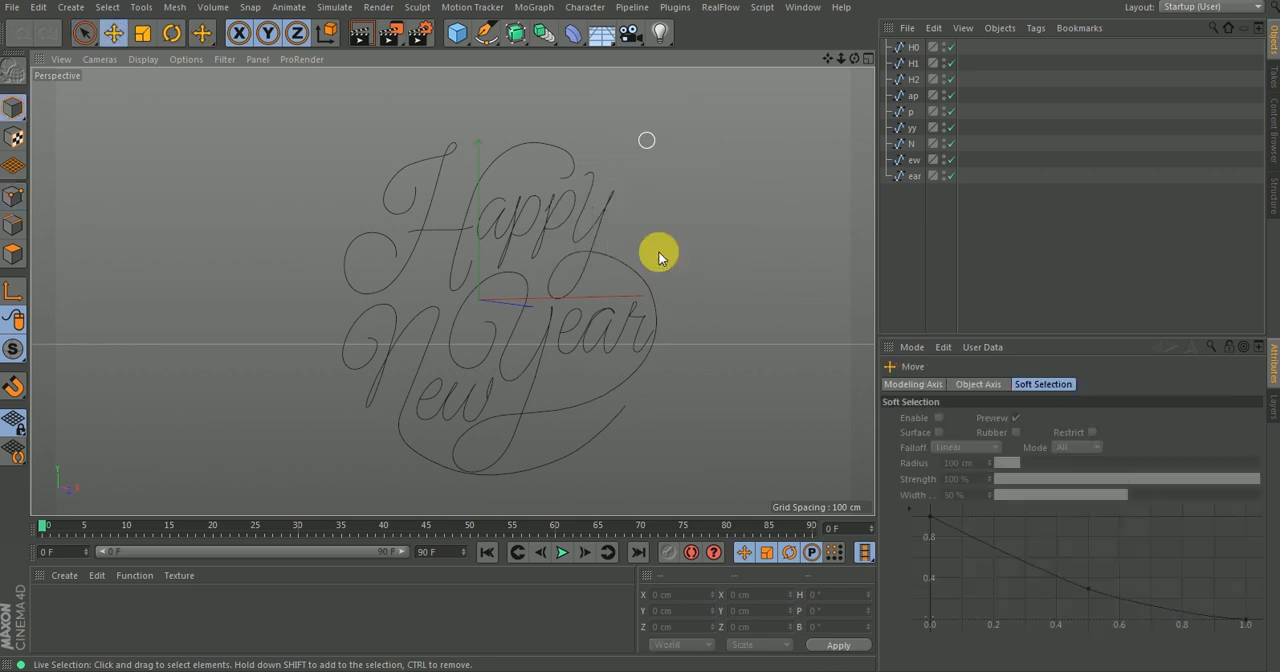
Examine the depth offsets of the displaced lettering splines from several angles.
{"action": "left_click_drag", "start_coordinate": [671, 224], "coordinate": [639, 234], "text": "alt"}
{"action": "middle_click_drag", "start_coordinate": [589, 209], "coordinate": [529, 233], "text": "alt"}
{"action": "right_click_drag", "start_coordinate": [495, 266], "coordinate": [462, 320], "text": "alt"}
{"action": "left_click_drag", "start_coordinate": [509, 308], "coordinate": [516, 277], "text": "alt"}
{"action": "right_click_drag", "start_coordinate": [516, 277], "coordinate": [479, 319], "text": "alt"}
{"action": "left_click_drag", "start_coordinate": [478, 319], "coordinate": [481, 285], "text": "alt"}
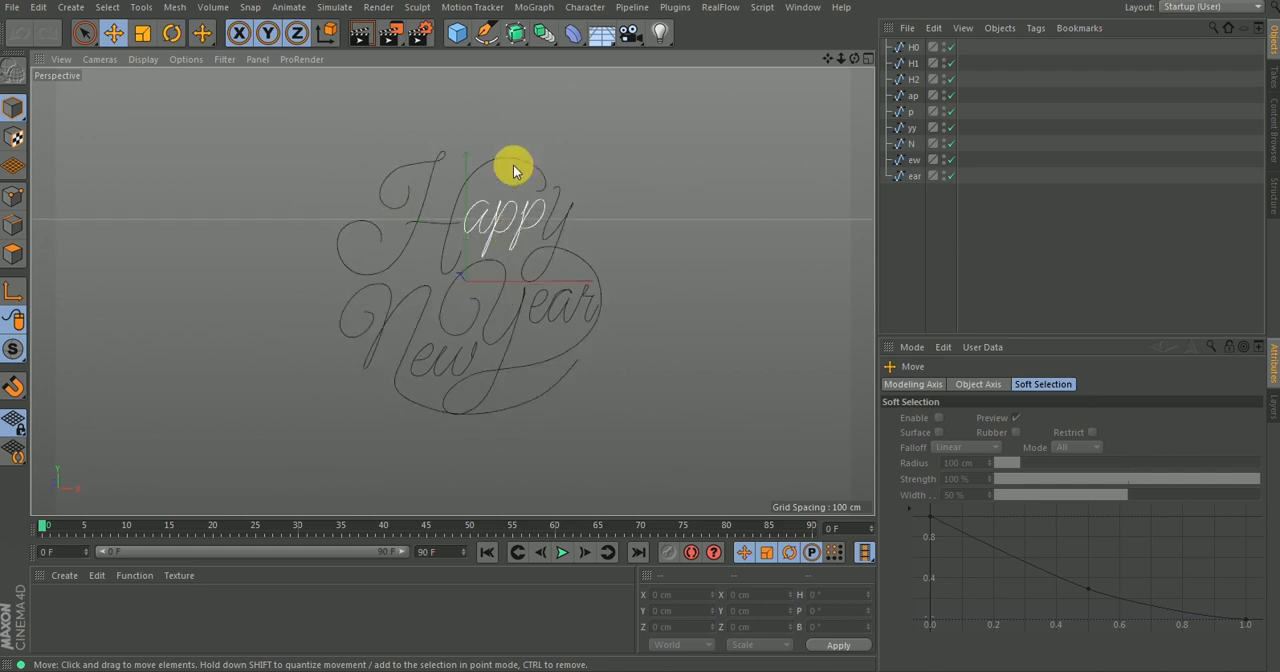
{"action": "mouse_move", "coordinate": [461, 272]}
{"action": "left_mouse_down", "text": "alt"}
{"action": "mouse_move", "coordinate": [466, 263]}
{"action": "mouse_move", "coordinate": [437, 260]}
{"action": "mouse_move", "coordinate": [500, 209]}
{"action": "mouse_move", "coordinate": [473, 271]}
{"action": "left_mouse_up", "text": "alt"}
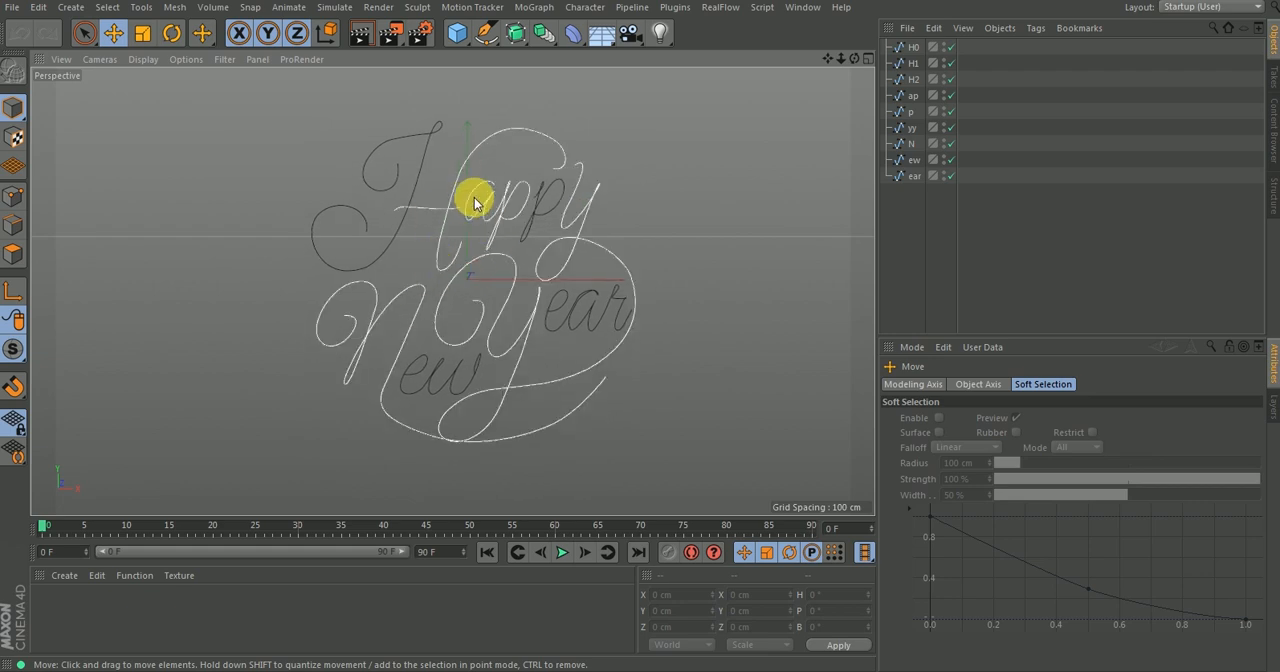
Add an n-Side spline with a radius of 6 cm as the sweep profile.
{"action": "left_click", "coordinate": [487, 33]}
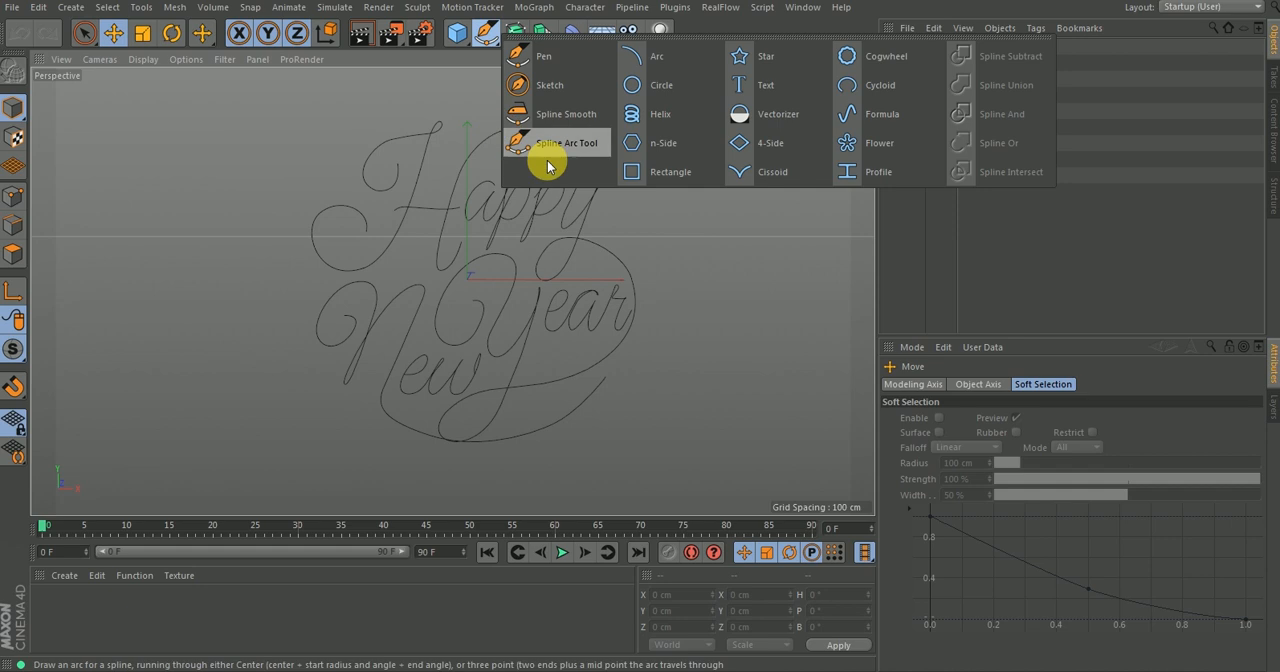
{"action": "left_click", "coordinate": [650, 145]}
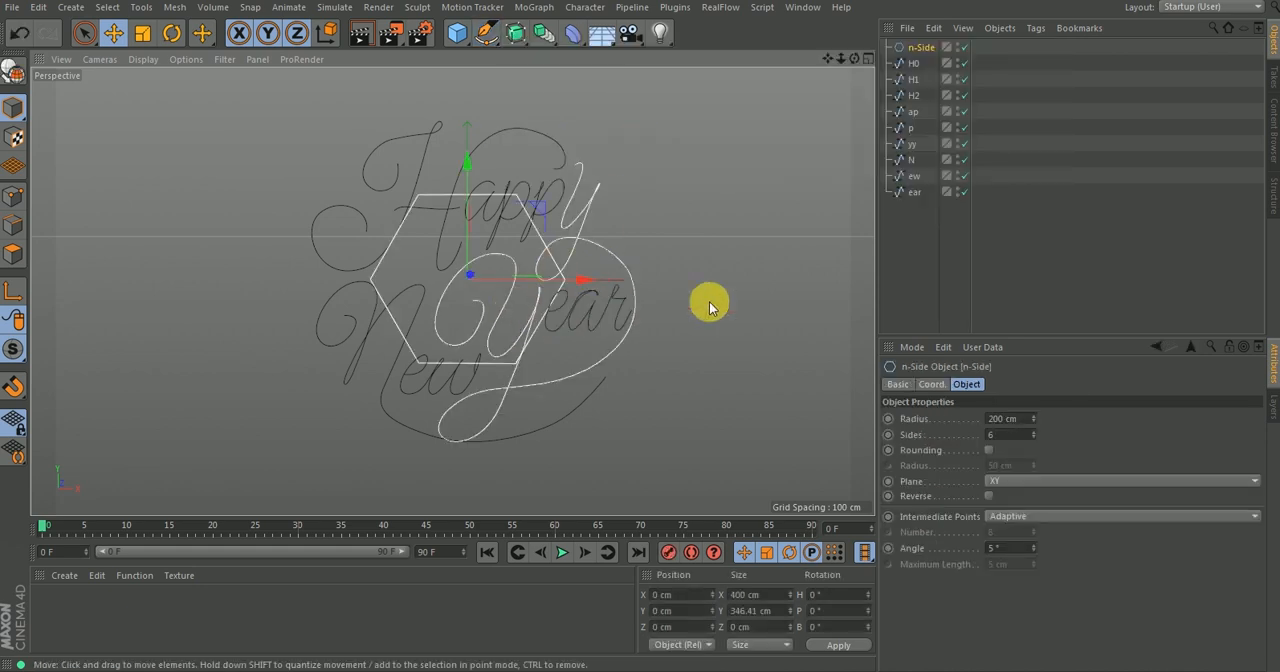
{"action": "left_click", "coordinate": [1030, 423]}
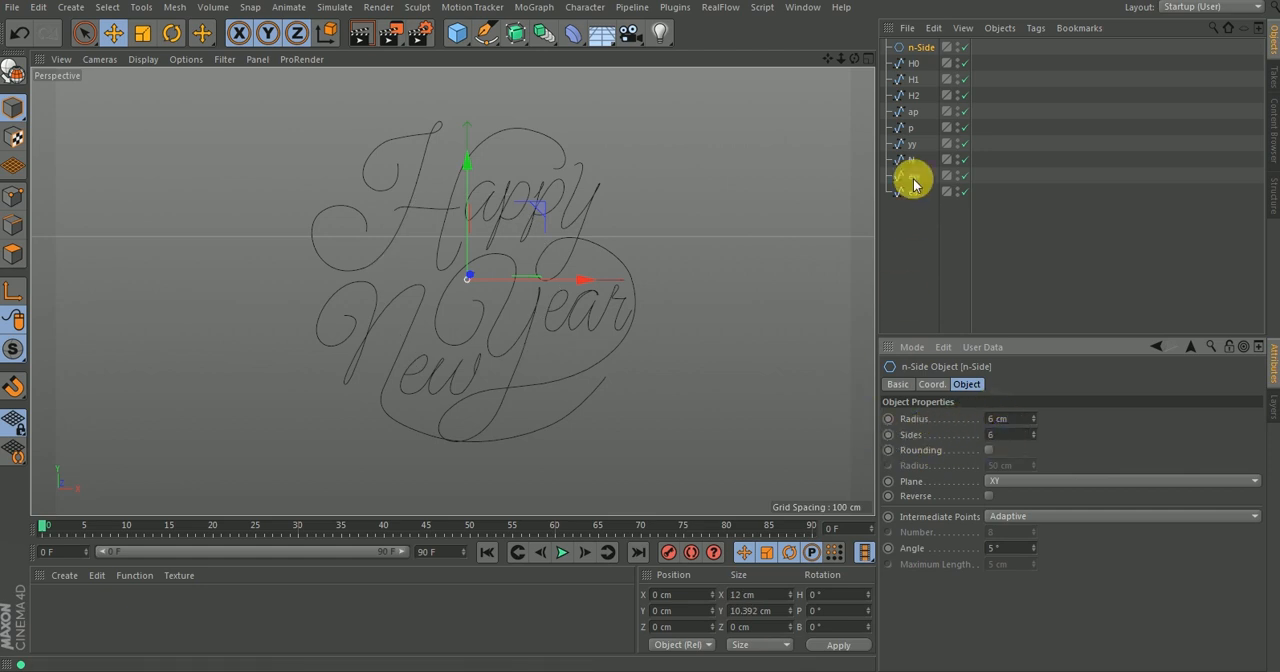
Create a Sweep object and place the n-Side profile and the H0 spline inside it, profile first.
{"action": "left_click_drag", "start_coordinate": [515, 38], "coordinate": [669, 149]}
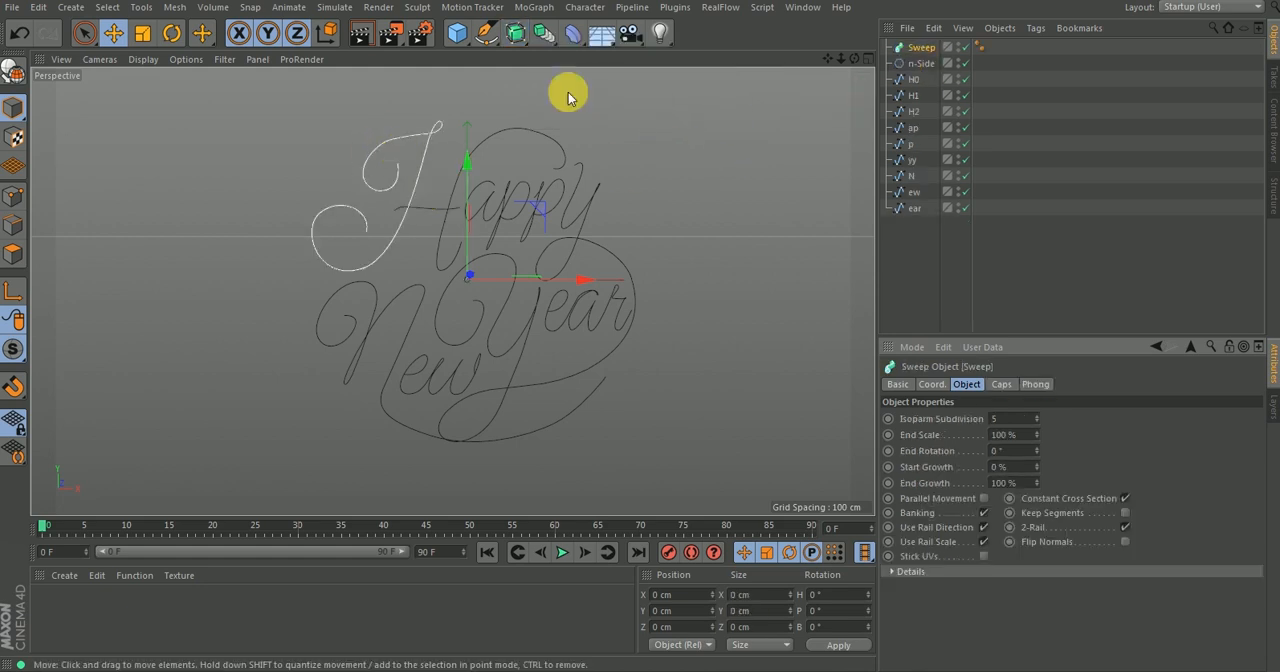
{"action": "left_click_drag", "start_coordinate": [916, 63], "coordinate": [912, 47]}
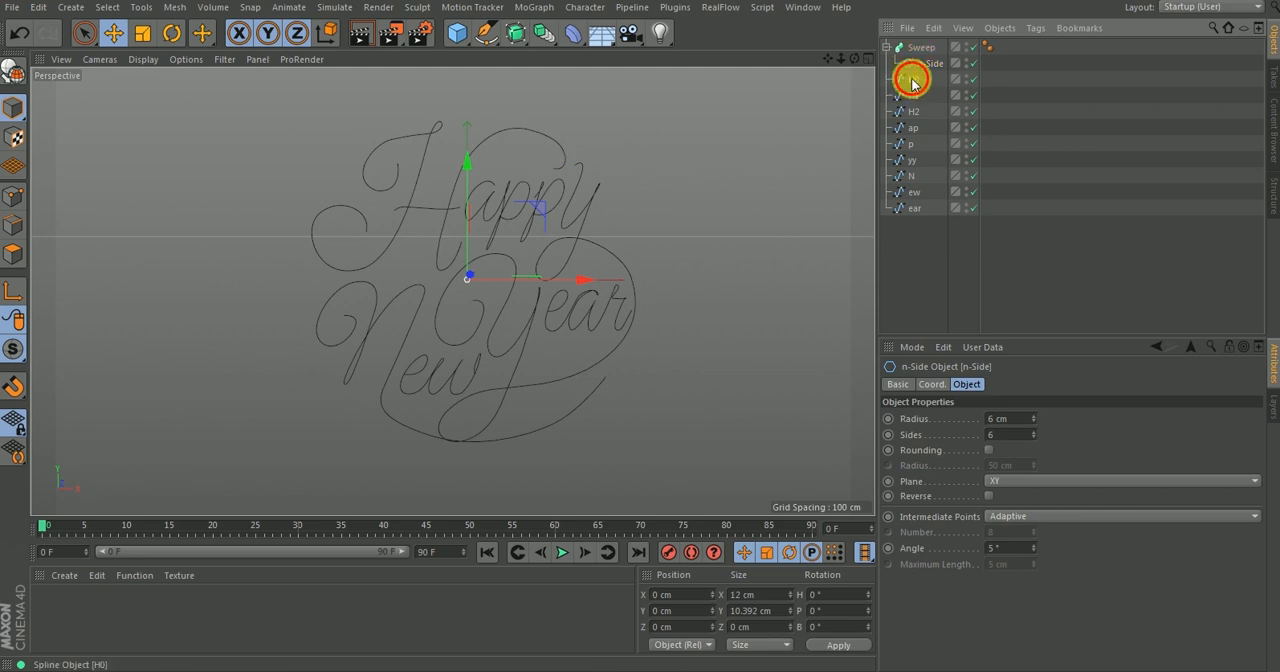
{"action": "left_click_drag", "start_coordinate": [932, 75], "coordinate": [912, 52]}
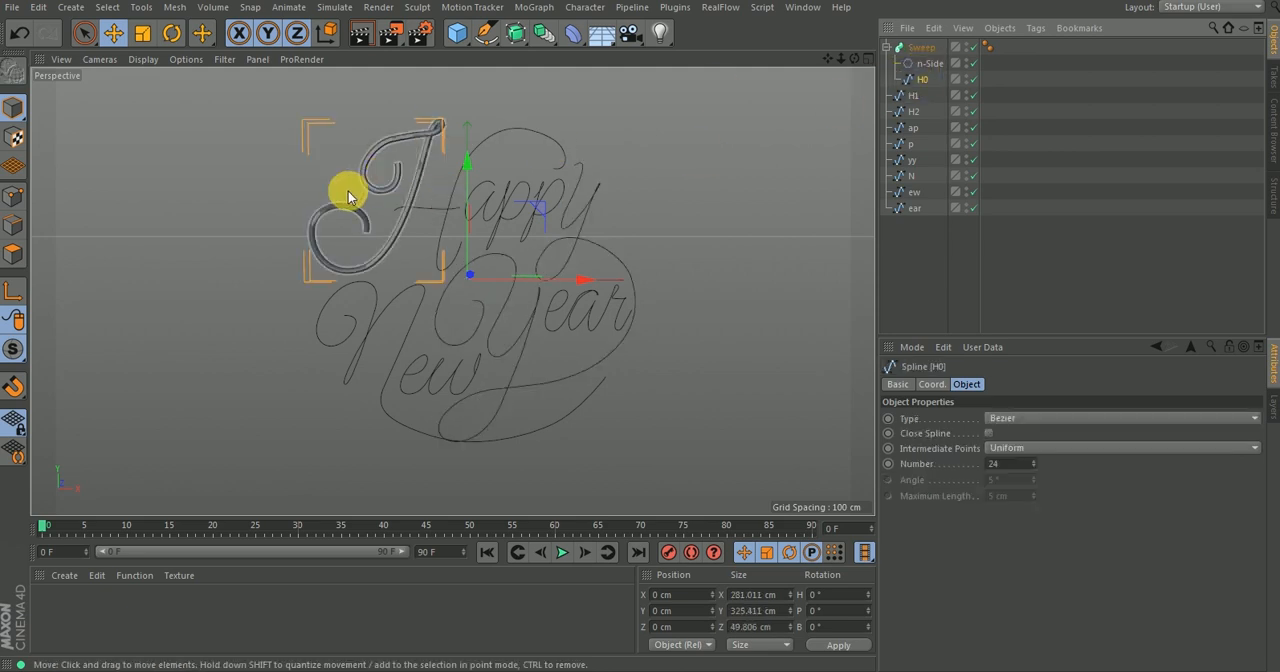
{"action": "left_click_drag", "start_coordinate": [352, 183], "coordinate": [540, 235], "text": "alt"}
Set the radius of the n-Side profile to 5 cm.
{"action": "left_click", "coordinate": [930, 63]}
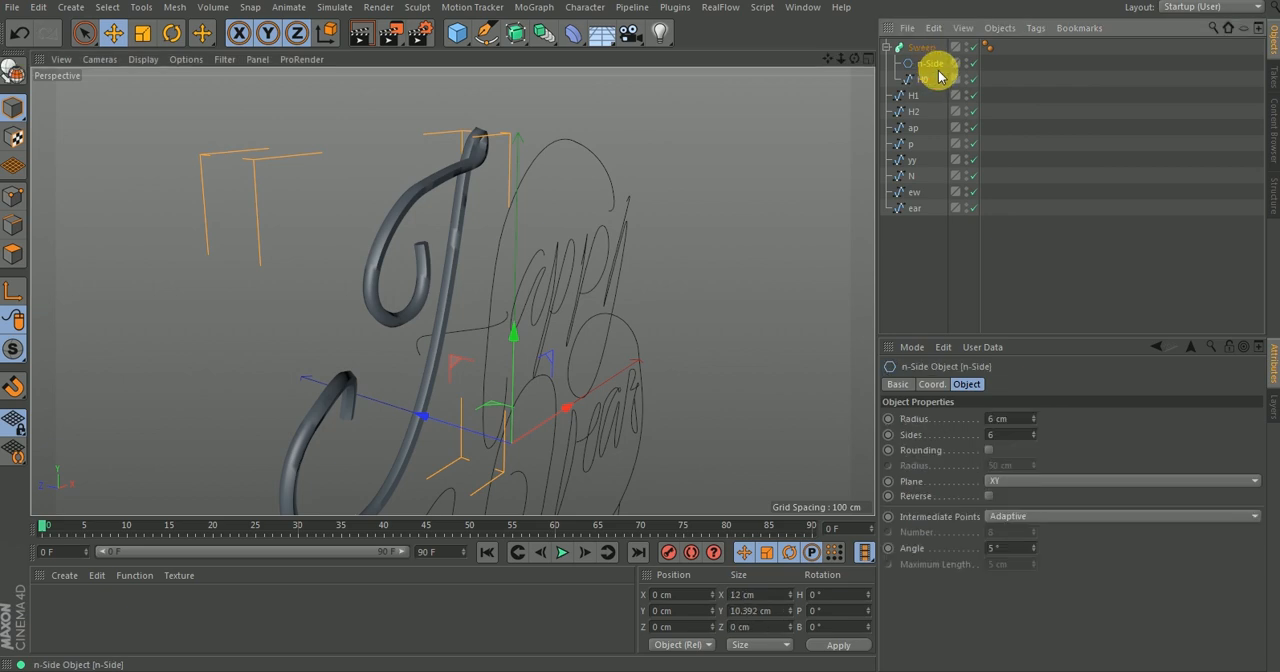
{"action": "left_click", "coordinate": [1014, 419]}
{"action": "type", "text": "5"}
{"action": "key", "text": "Return"}
{"action": "left_click_drag", "start_coordinate": [506, 340], "coordinate": [590, 325], "text": "alt"}
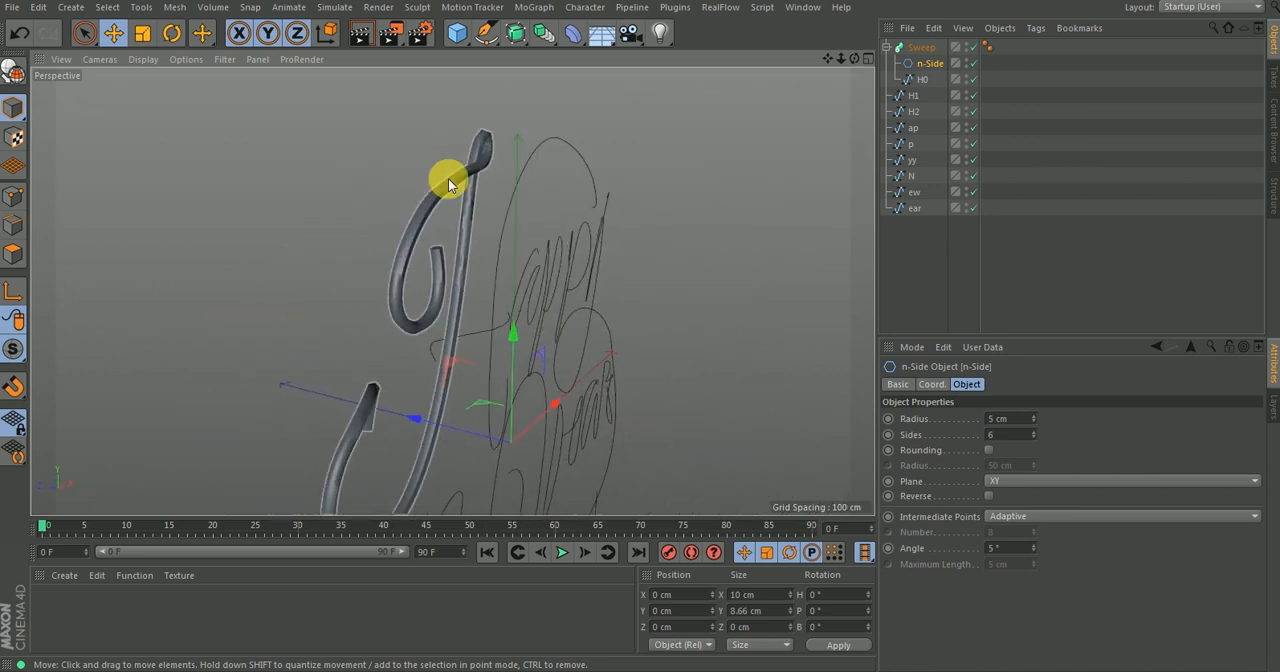
Examine the swept H0 tube up close for clearance at the top loop and along the curls.
{"action": "scroll", "coordinate": [496, 137], "scroll_direction": "up", "scroll_amount": 5}
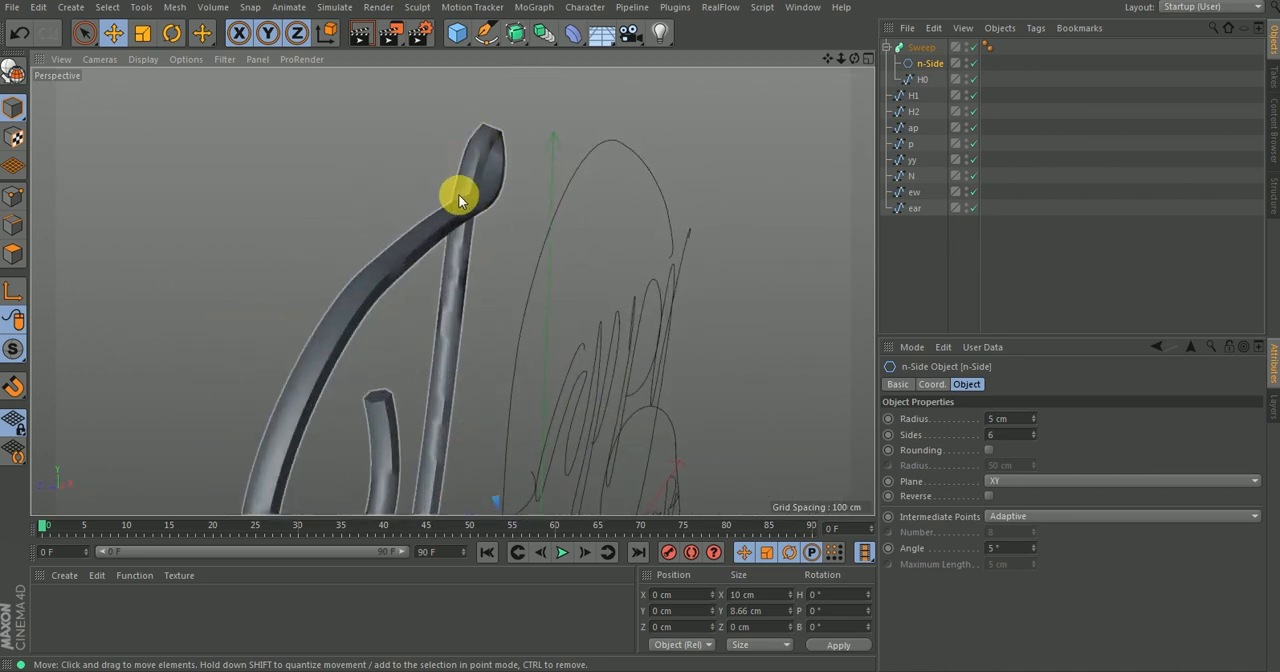
{"action": "left_click_drag", "start_coordinate": [455, 230], "coordinate": [349, 182], "text": "alt"}
{"action": "right_click_drag", "start_coordinate": [409, 206], "coordinate": [358, 321], "text": "alt"}
{"action": "middle_click_drag", "start_coordinate": [358, 321], "coordinate": [361, 306], "text": "alt"}
{"action": "left_click_drag", "start_coordinate": [361, 306], "coordinate": [374, 284], "text": "alt"}
{"action": "right_click_drag", "start_coordinate": [372, 213], "coordinate": [478, 82], "text": "alt"}
{"action": "left_click_drag", "start_coordinate": [392, 206], "coordinate": [525, 231], "text": "alt"}
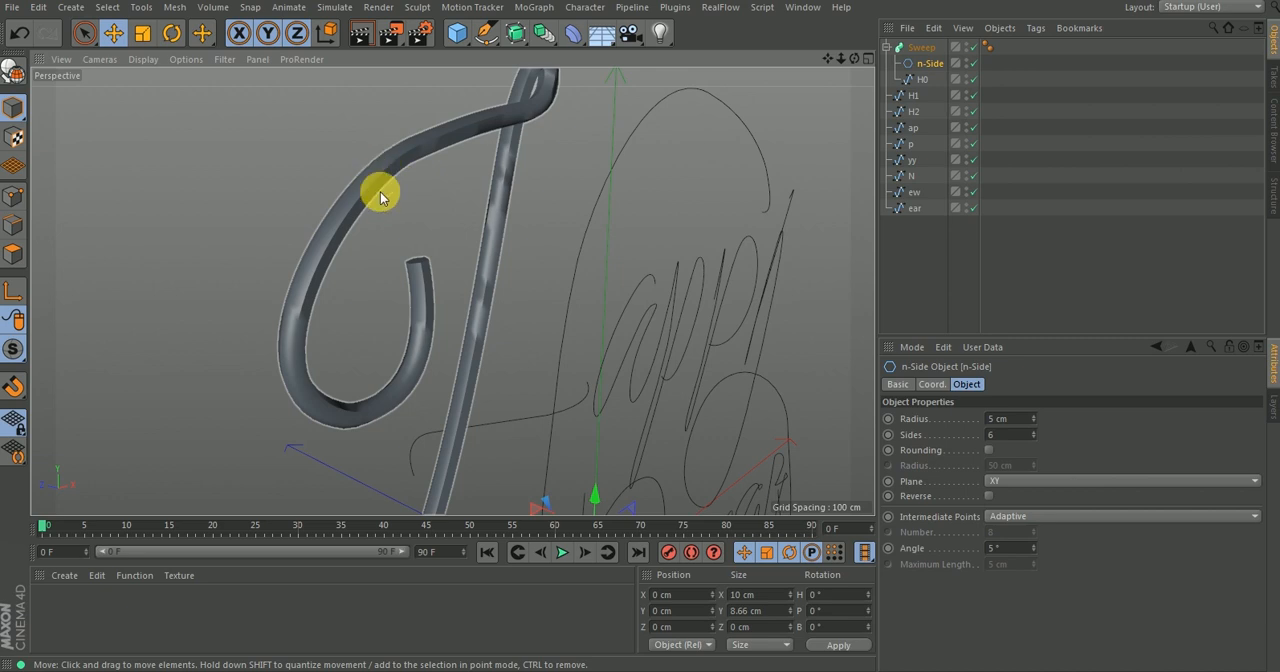
{"action": "left_click_drag", "start_coordinate": [344, 218], "coordinate": [436, 158], "text": "alt"}
{"action": "scroll", "coordinate": [430, 200], "scroll_direction": "up", "scroll_amount": 3}
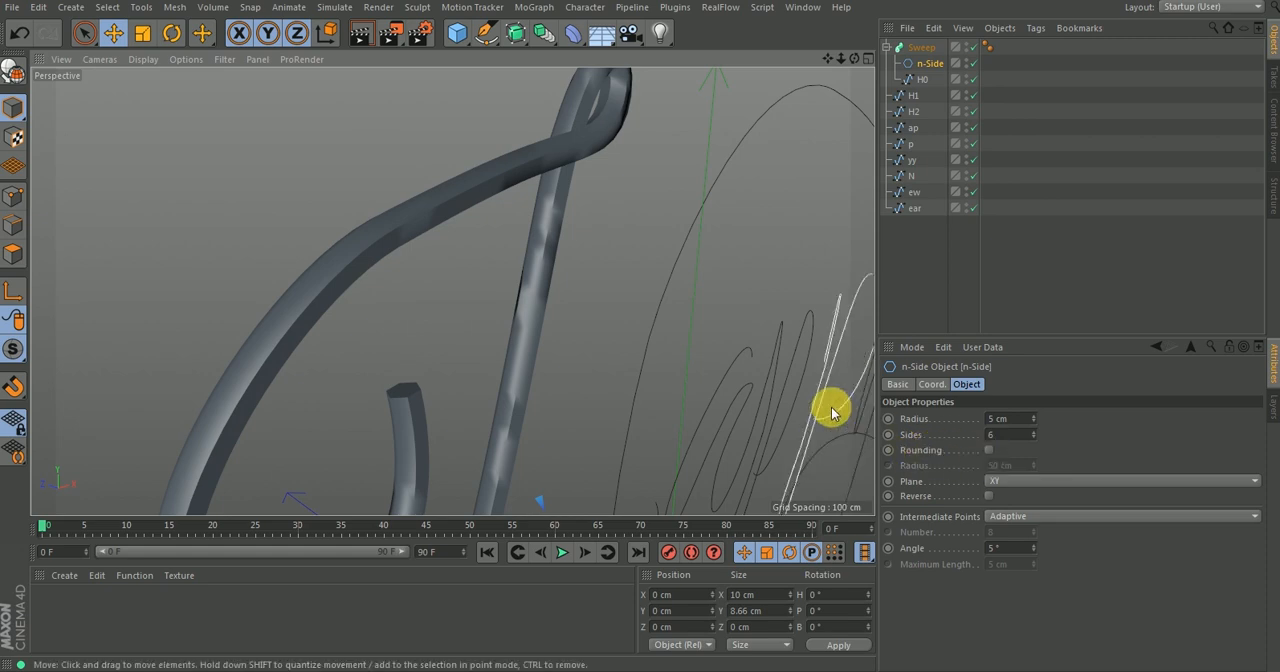
Enable rounding on the n-Side profile.
{"action": "left_click", "coordinate": [989, 450]}
{"action": "scroll", "coordinate": [430, 377], "scroll_direction": "down", "scroll_amount": 4}
{"action": "scroll", "coordinate": [400, 340], "scroll_direction": "down", "scroll_amount": 6}
{"action": "left_click_drag", "start_coordinate": [414, 318], "coordinate": [429, 294], "text": "alt"}
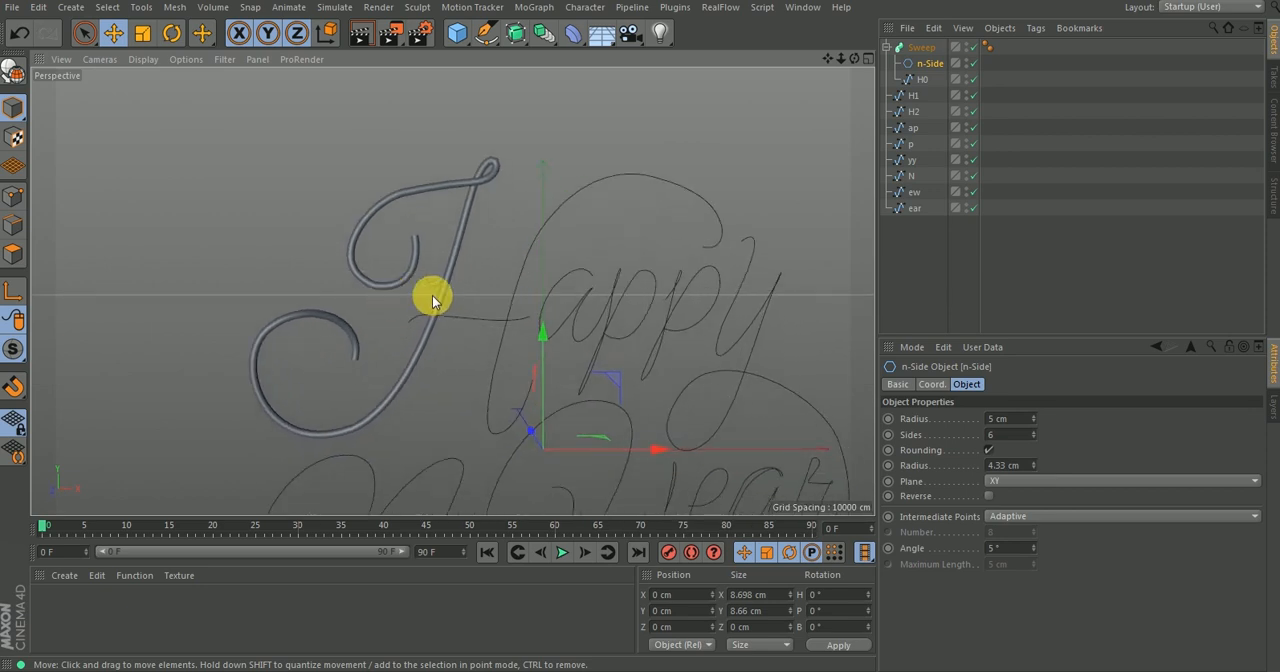
Collapse the Sweep object's hierarchy and rename the sweep as H0.
{"action": "left_click", "coordinate": [886, 48]}
{"action": "double_click", "coordinate": [921, 48]}
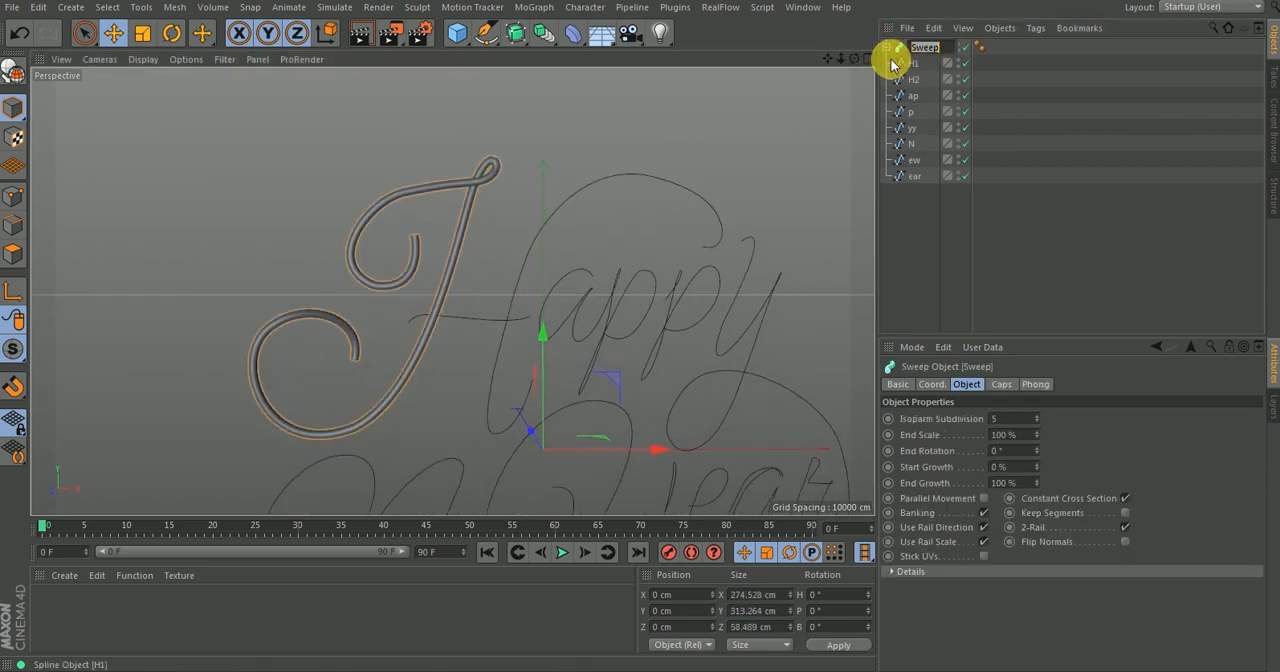
{"action": "key", "text": "Return"}
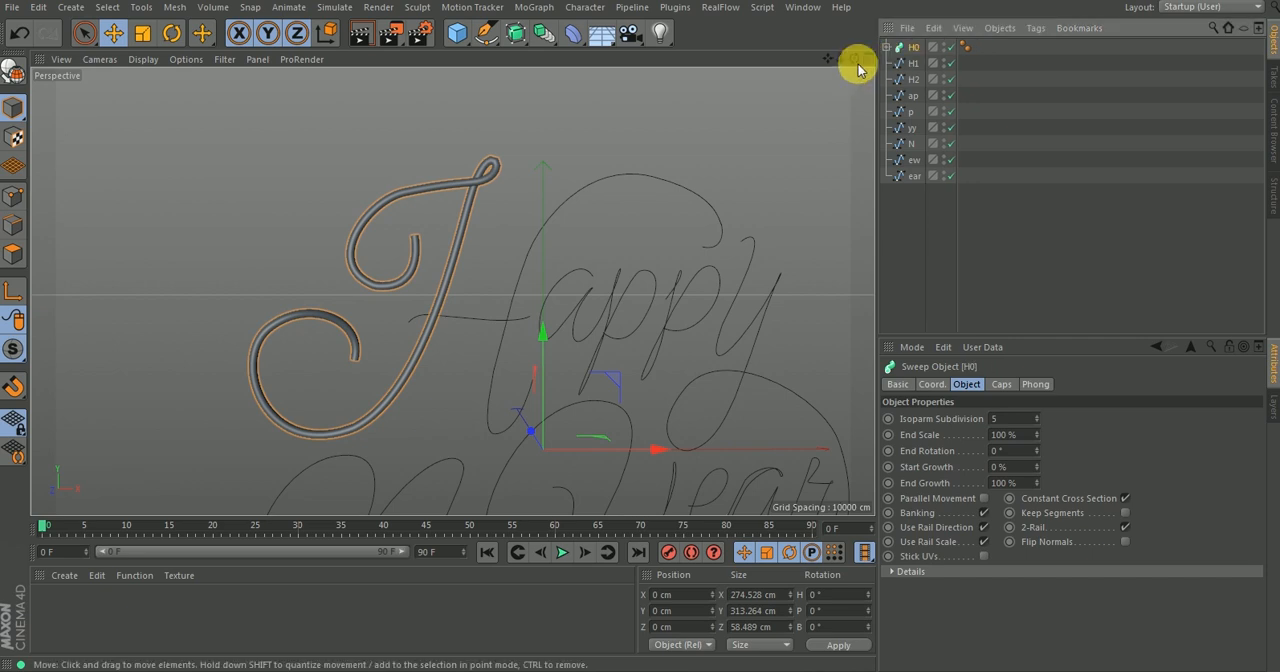
Duplicate the H0 sweep twice and name the copies H1 and H2.
{"action": "left_click_drag", "start_coordinate": [910, 50], "coordinate": [911, 84], "text": "ctrl"}
{"action": "left_click", "coordinate": [922, 64]}
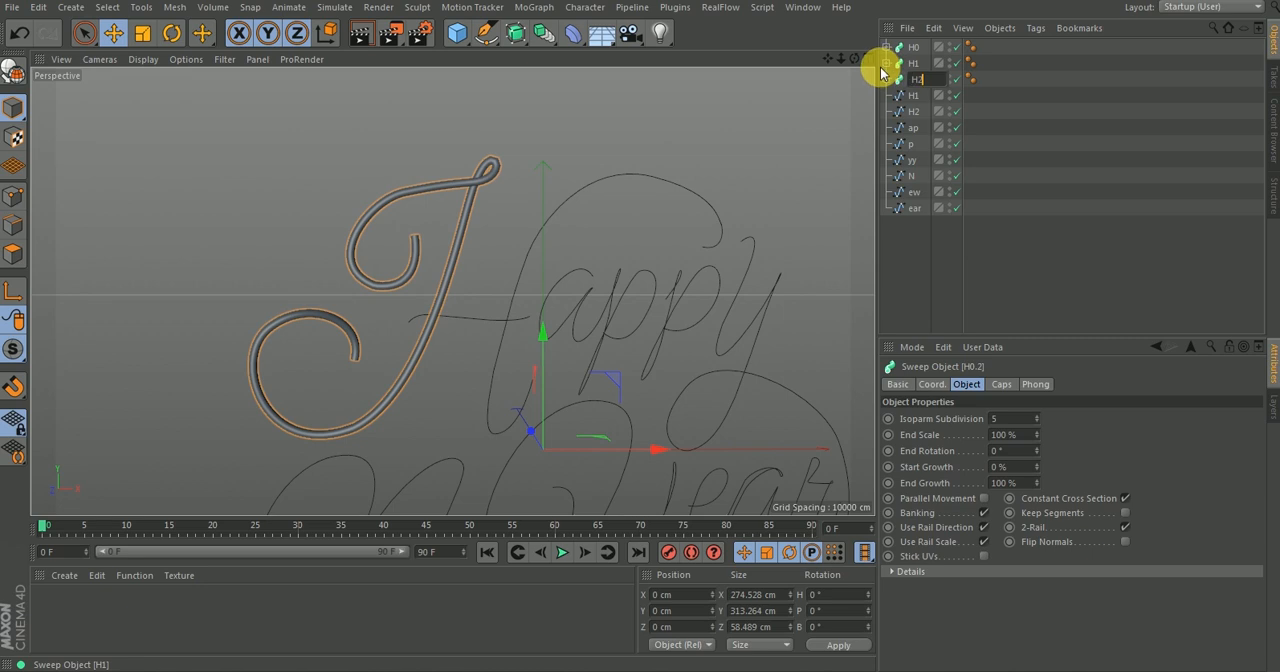
{"action": "key", "text": "Return"}
Delete the H0 spline from inside both the H1 and H2 sweeps.
{"action": "left_click", "coordinate": [887, 64]}
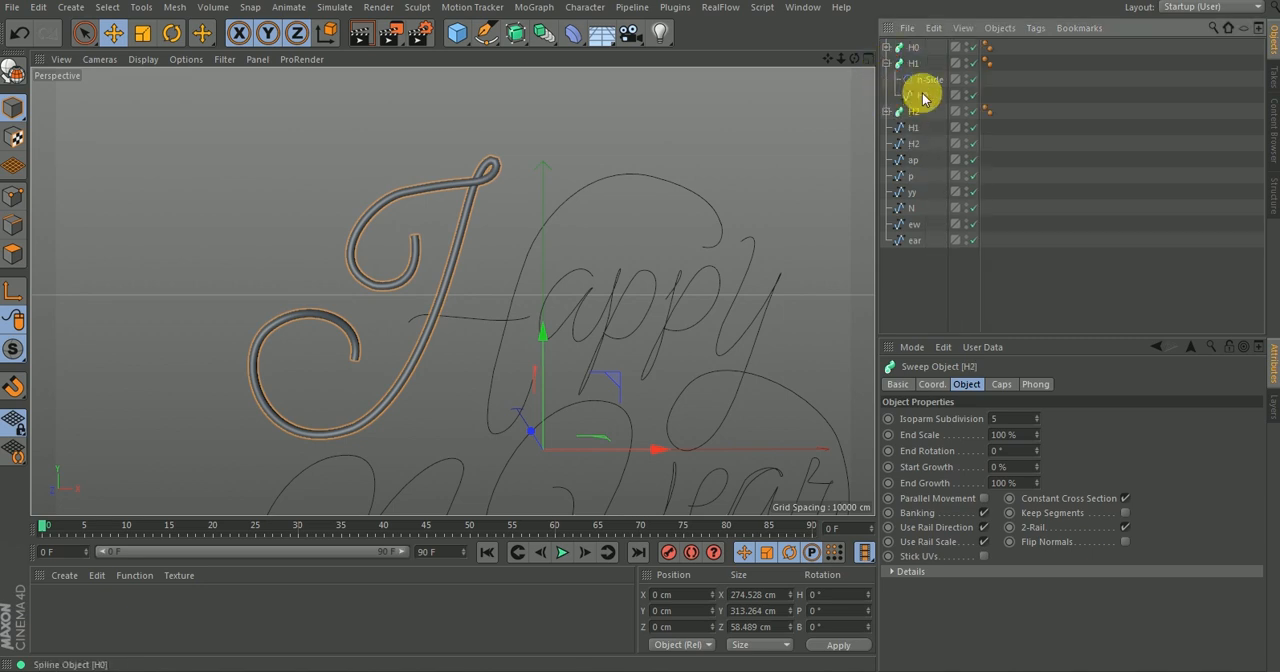
{"action": "left_click", "coordinate": [921, 96]}
{"action": "left_click_drag", "start_coordinate": [903, 100], "coordinate": [898, 105]}
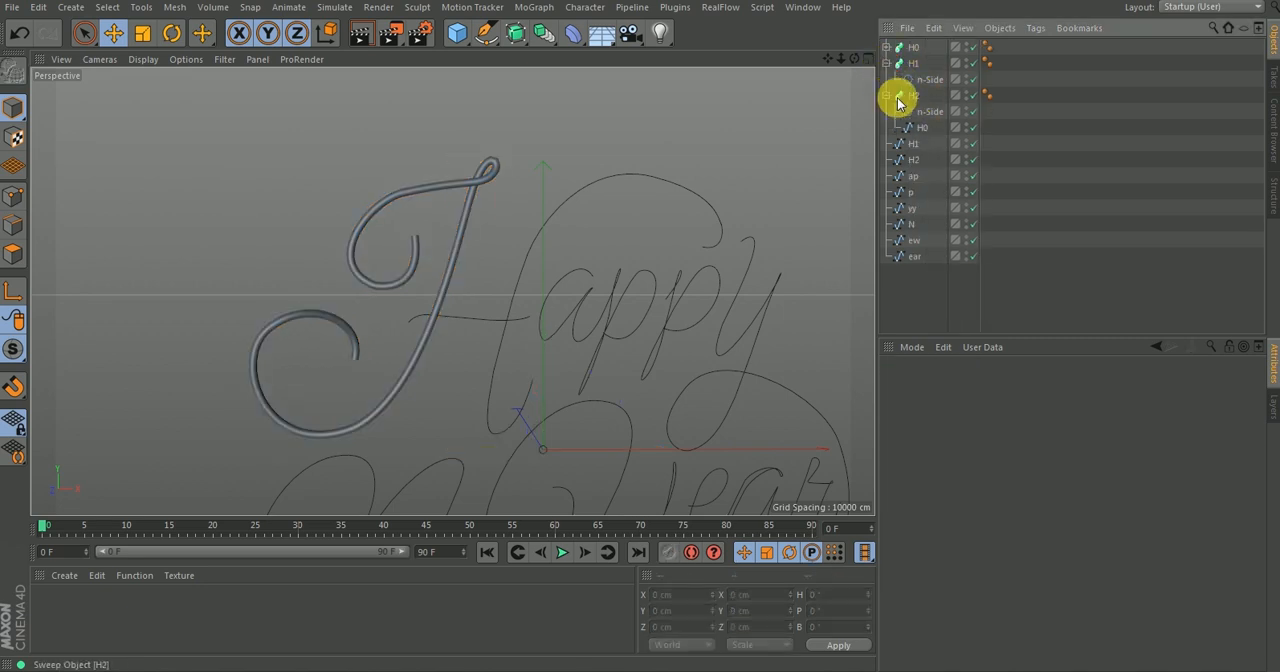
{"action": "left_click", "coordinate": [917, 126]}
{"action": "key", "text": "Delete"}
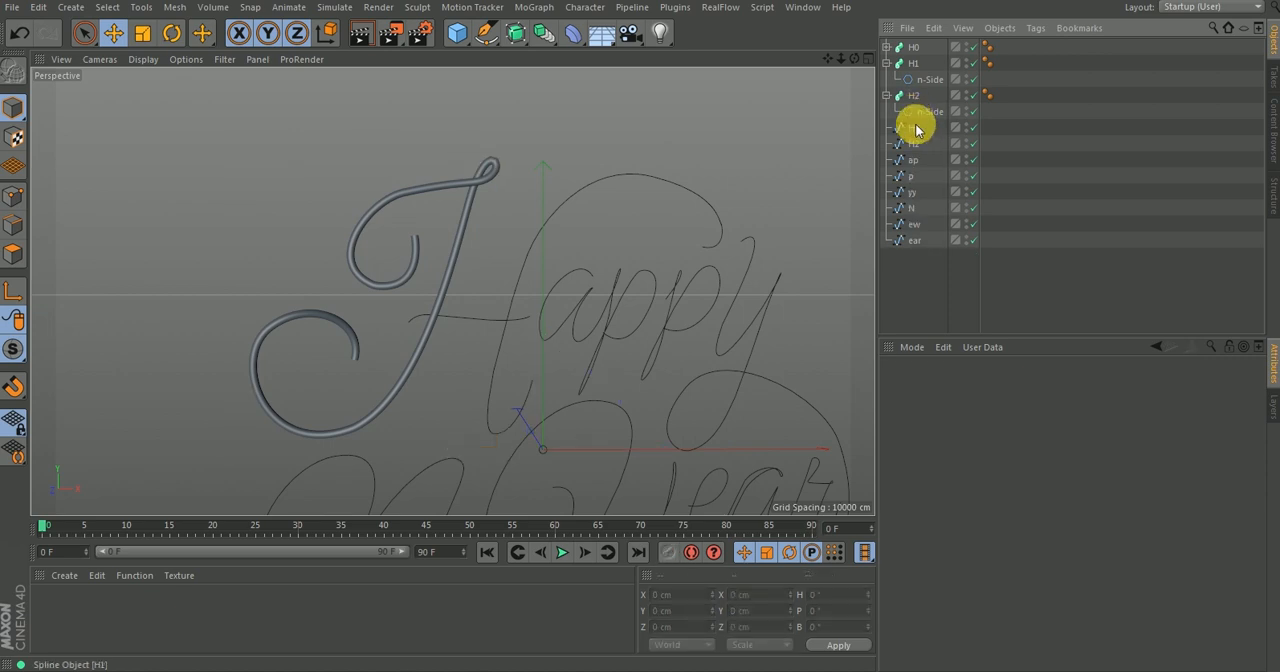
Nest the H1 and H2 splines under their matching sweeps and collapse both hierarchies.
{"action": "left_click_drag", "start_coordinate": [925, 88], "coordinate": [924, 90]}
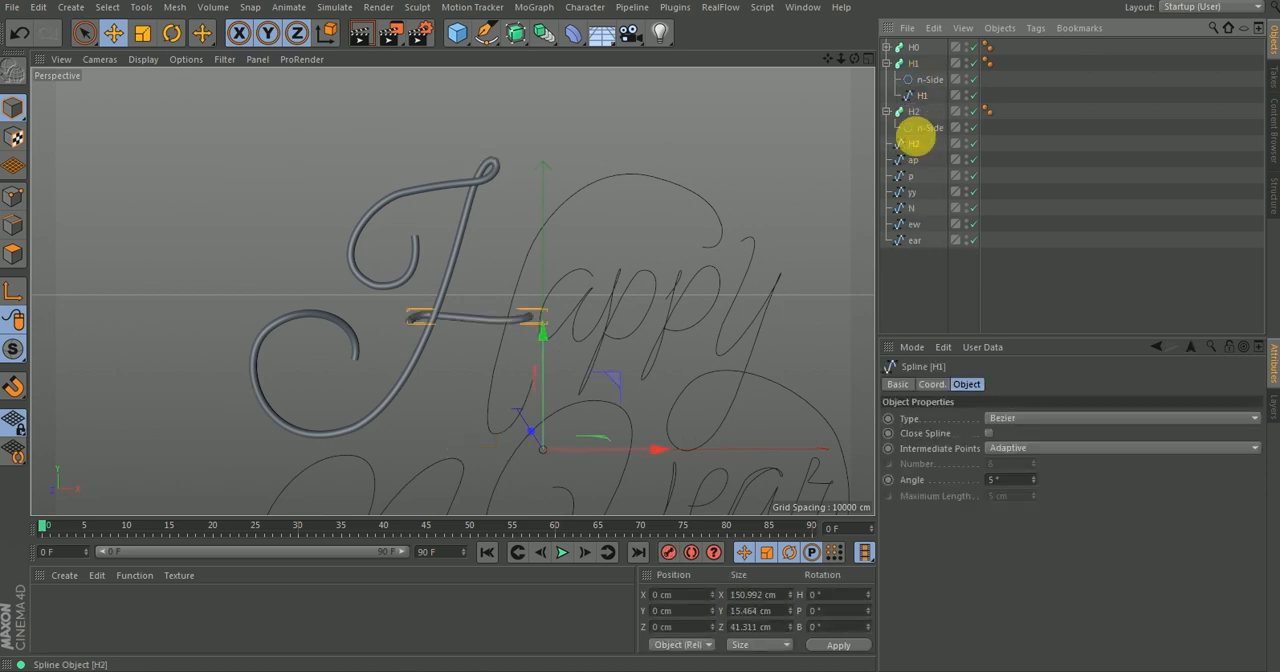
{"action": "left_click_drag", "start_coordinate": [925, 137], "coordinate": [922, 134]}
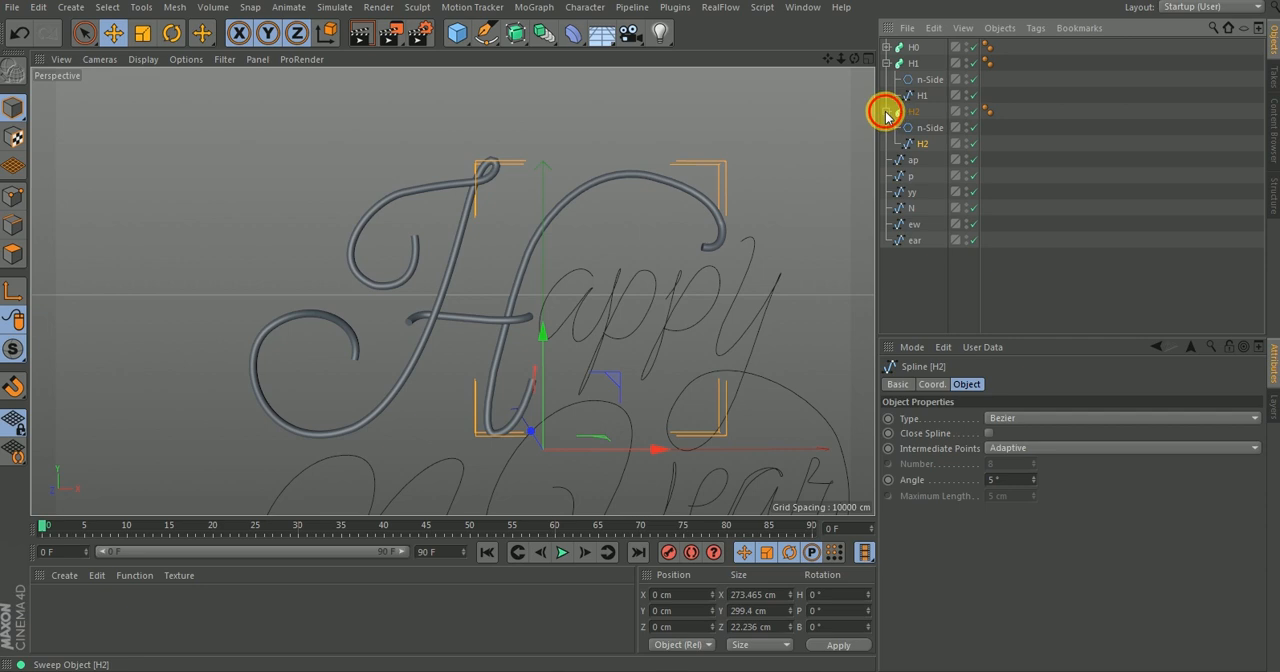
{"action": "left_click", "coordinate": [886, 111]}
{"action": "left_click", "coordinate": [886, 63]}
{"action": "left_click", "coordinate": [914, 134]}
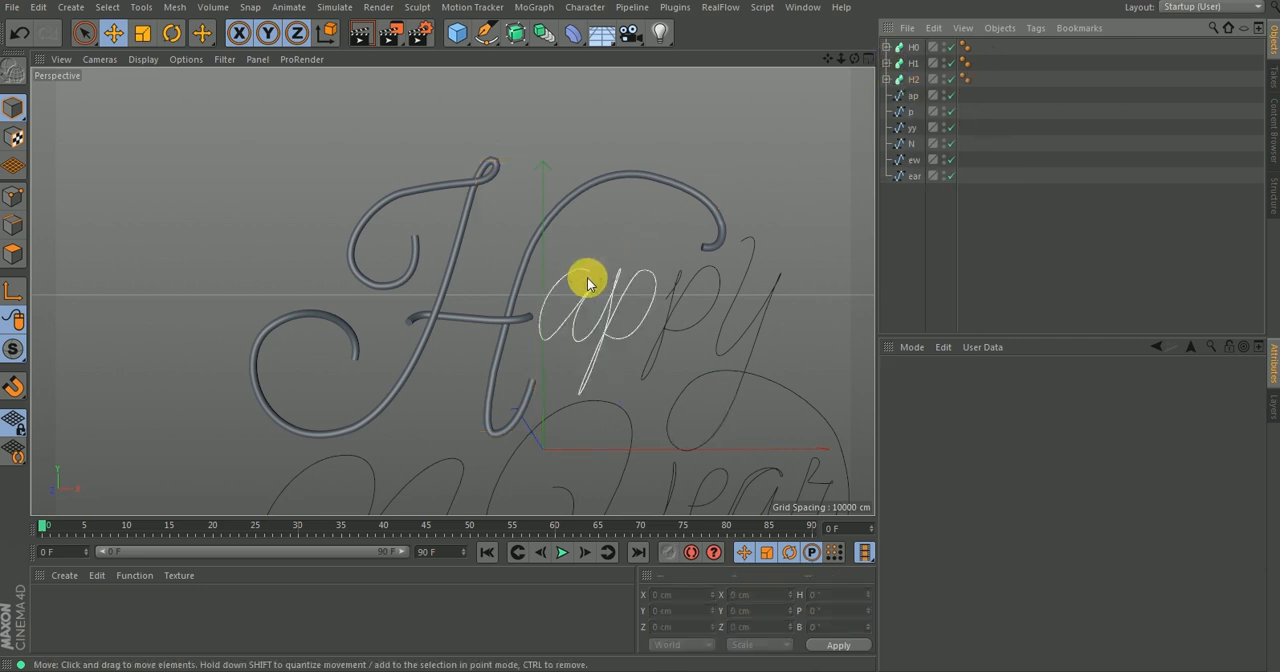
Undo the spline assignments and delete the H1 and H2 sweep copies, keeping only the H0 sweep.
{"action": "right_click_drag", "start_coordinate": [489, 336], "coordinate": [563, 218], "text": "alt"}
{"action": "mouse_move", "coordinate": [557, 283]}
{"action": "left_mouse_down", "text": "alt"}
{"action": "mouse_move", "coordinate": [397, 349]}
{"action": "mouse_move", "coordinate": [286, 357]}
{"action": "mouse_move", "coordinate": [329, 343]}
{"action": "mouse_move", "coordinate": [277, 366]}
{"action": "mouse_move", "coordinate": [434, 349]}
{"action": "mouse_move", "coordinate": [547, 298]}
{"action": "left_mouse_up", "text": "alt"}
{"action": "right_click_drag", "start_coordinate": [517, 290], "coordinate": [464, 387], "text": "alt"}
{"action": "left_click_drag", "start_coordinate": [476, 316], "coordinate": [543, 280], "text": "alt"}
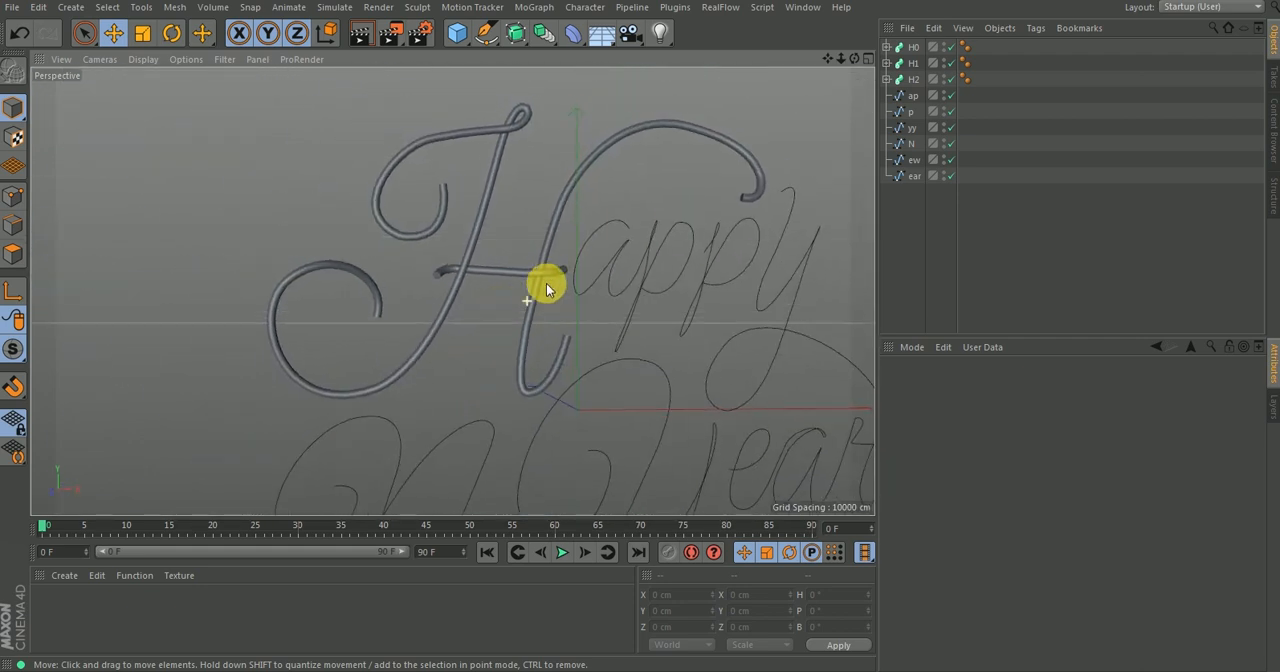
{"action": "key", "text": "ctrl+z"}
{"action": "key", "text": "ctrl+z"}
{"action": "key", "text": "ctrl+z"}
{"action": "key", "text": "ctrl+z"}
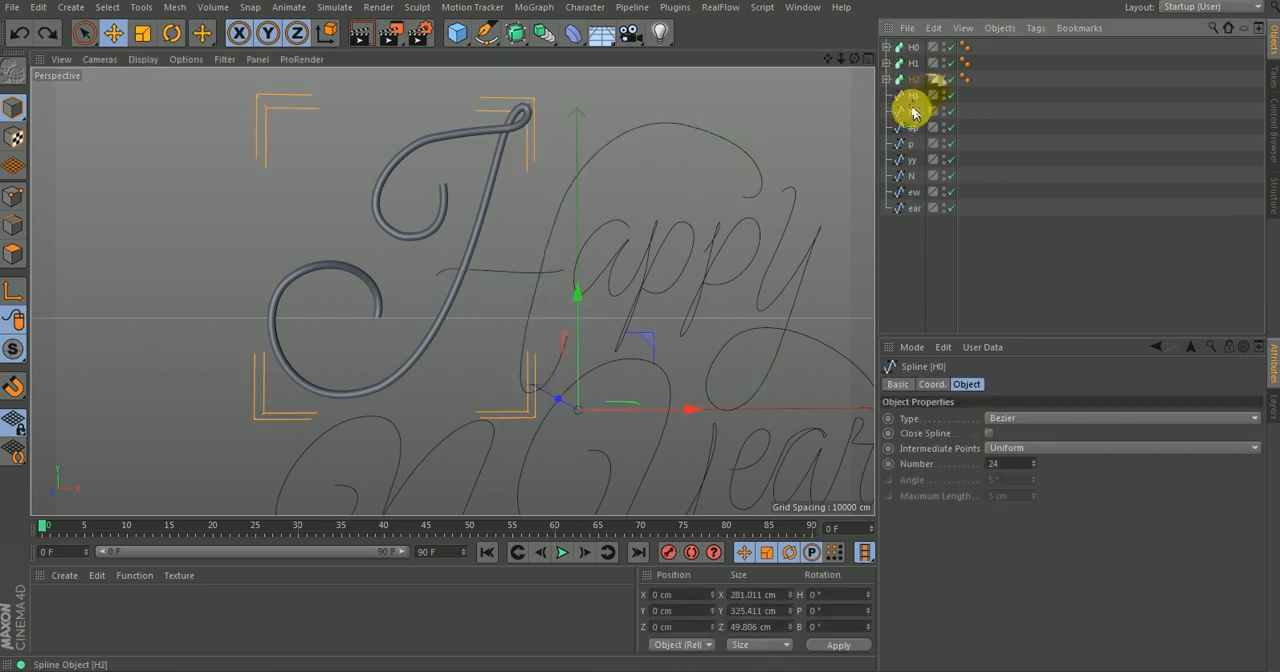
{"action": "left_click", "coordinate": [913, 82]}
{"action": "key", "text": "Delete"}
{"action": "left_click", "coordinate": [909, 64]}
{"action": "key", "text": "Delete"}
{"action": "left_click", "coordinate": [888, 47]}
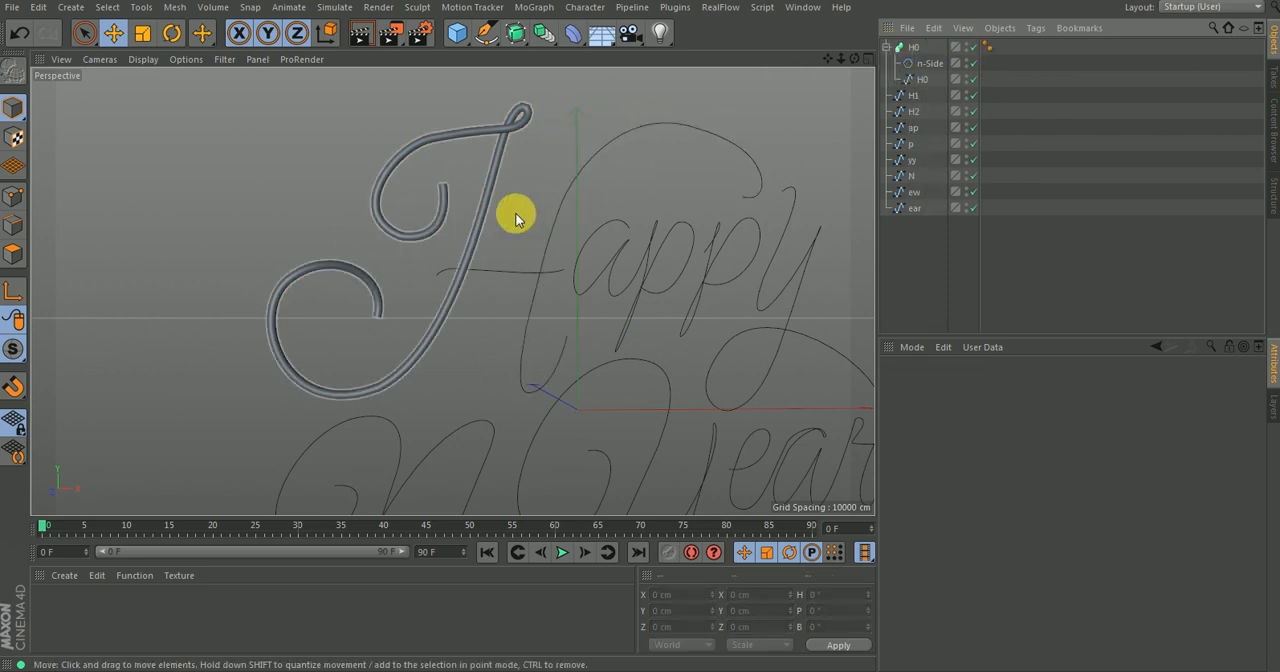
Switch to Windows Photo Viewer and examine how the stroke thickness varies along the H in the Happy New Year reference image.
{"action": "left_click", "coordinate": [558, 670]}
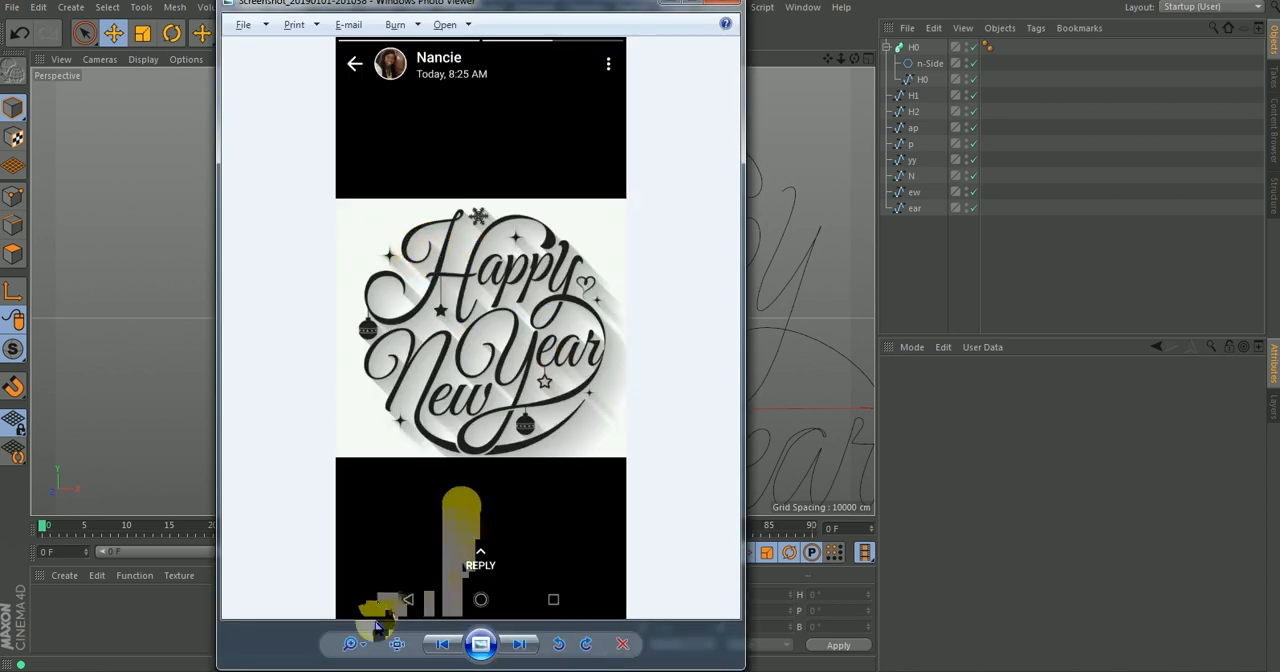
{"action": "mouse_move", "coordinate": [352, 642]}
{"action": "left_mouse_down"}
{"action": "mouse_move", "coordinate": [363, 609]}
{"action": "mouse_move", "coordinate": [362, 625]}
{"action": "left_mouse_up"}
{"action": "left_click_drag", "start_coordinate": [289, 326], "coordinate": [584, 466]}
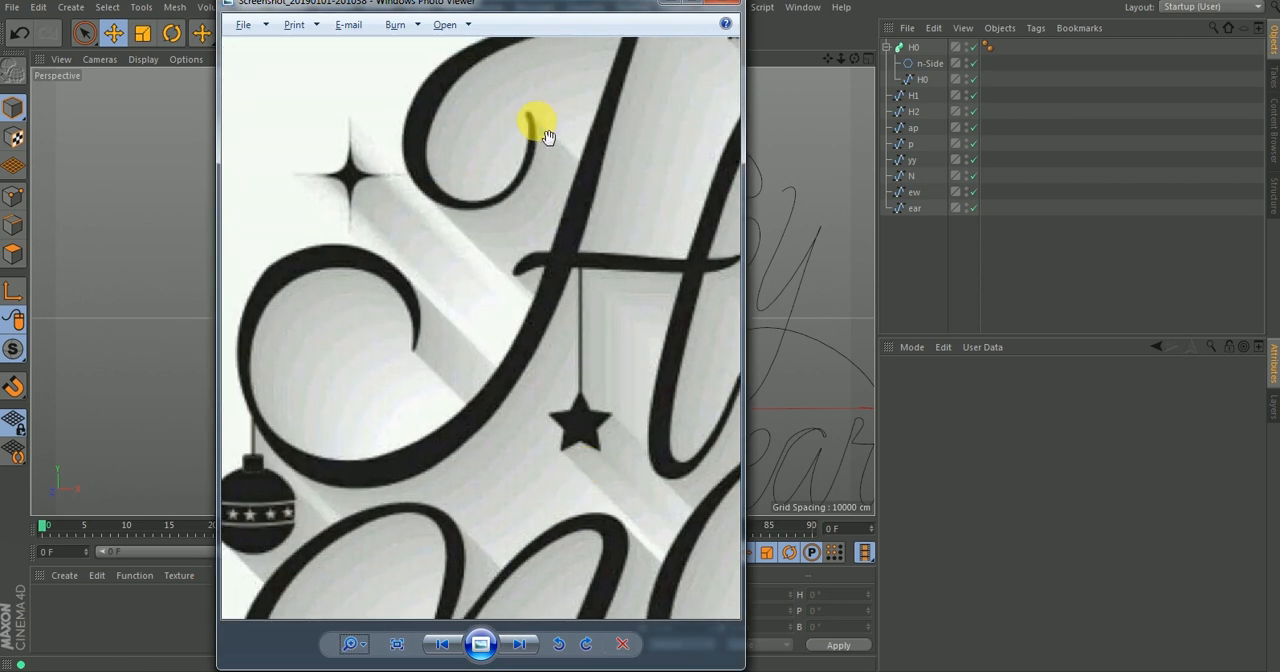
{"action": "left_click_drag", "start_coordinate": [517, 177], "coordinate": [517, 290]}
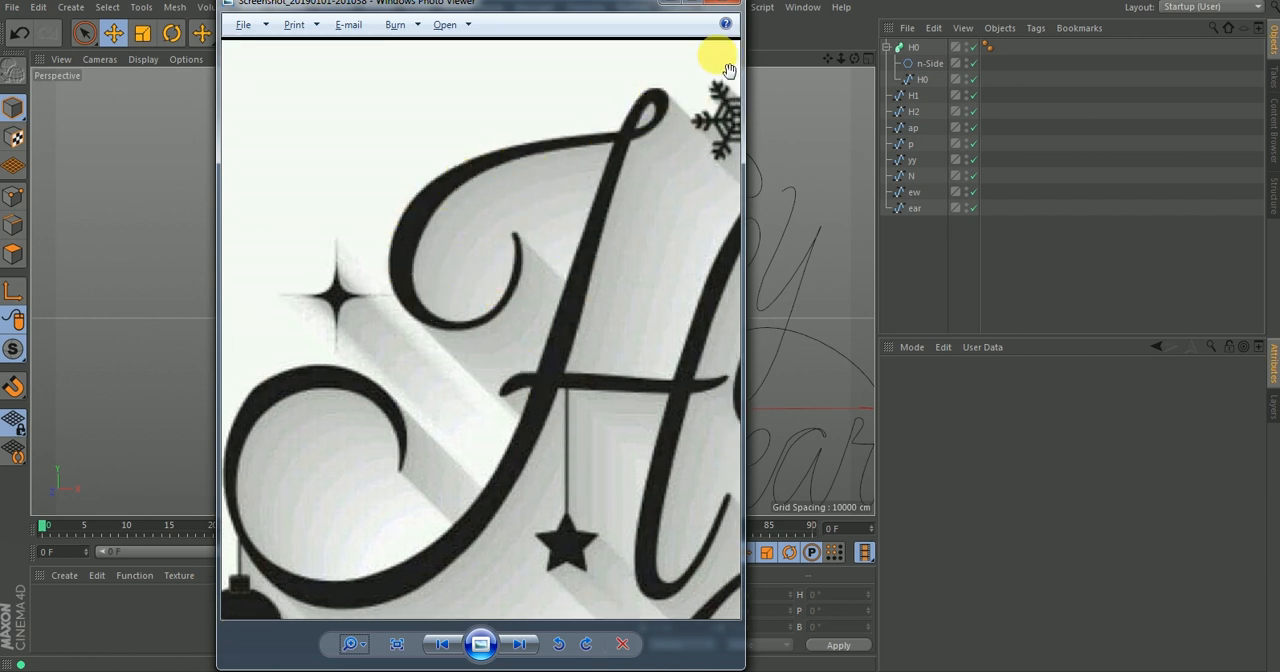
{"action": "left_click_drag", "start_coordinate": [357, 656], "coordinate": [362, 664]}
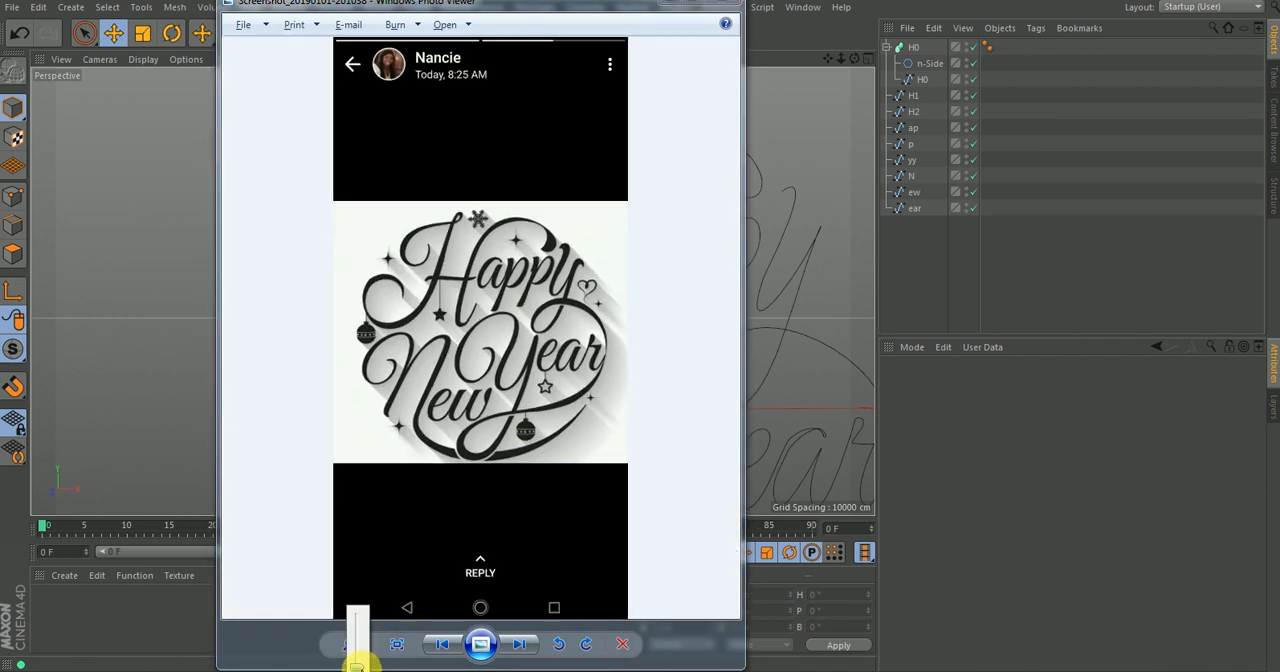
{"action": "left_click", "coordinate": [670, 12]}
Taper the start of the H0 sweep by lowering the scale curve's first point and adding a shaping point near the start.
{"action": "left_click", "coordinate": [912, 48]}
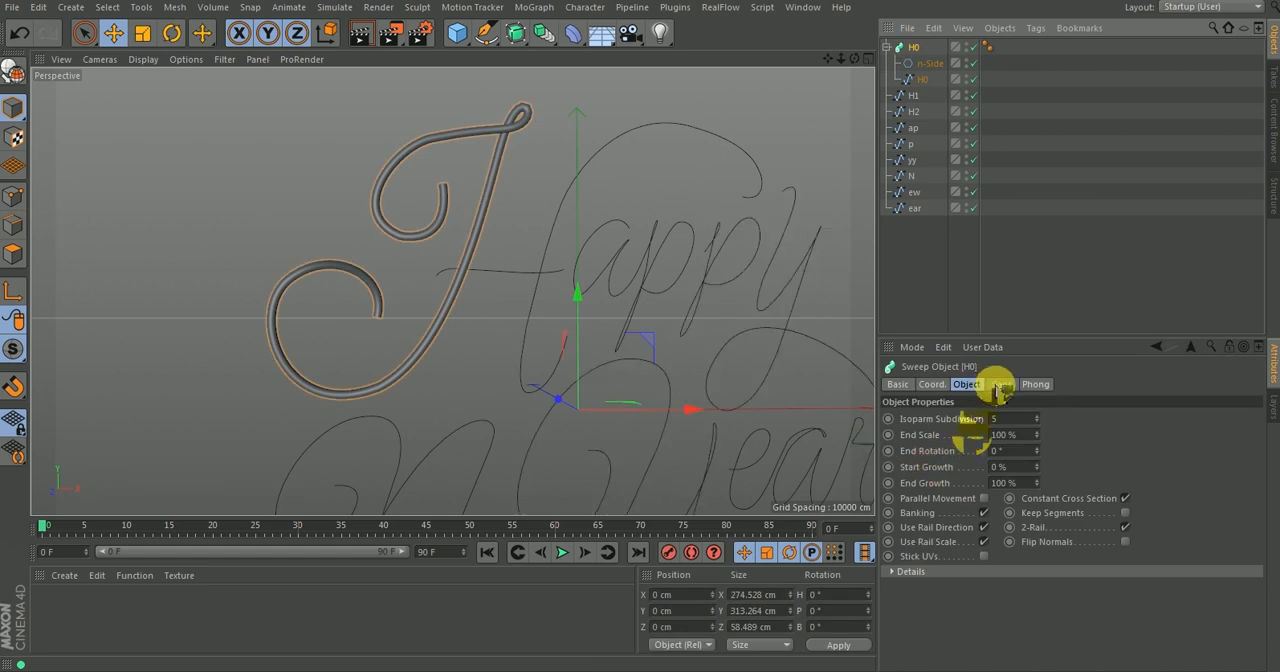
{"action": "left_click", "coordinate": [1001, 384]}
{"action": "left_click", "coordinate": [966, 384]}
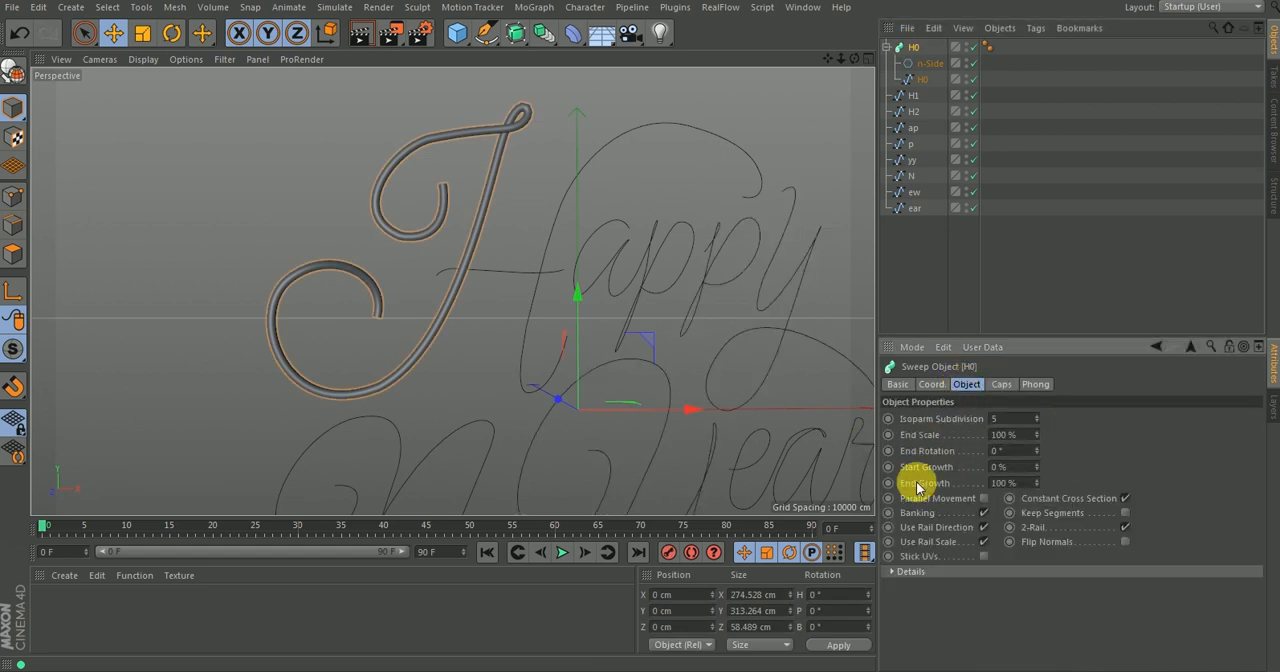
{"action": "left_click", "coordinate": [892, 569]}
{"action": "scroll", "coordinate": [921, 612], "scroll_direction": "down", "scroll_amount": 4}
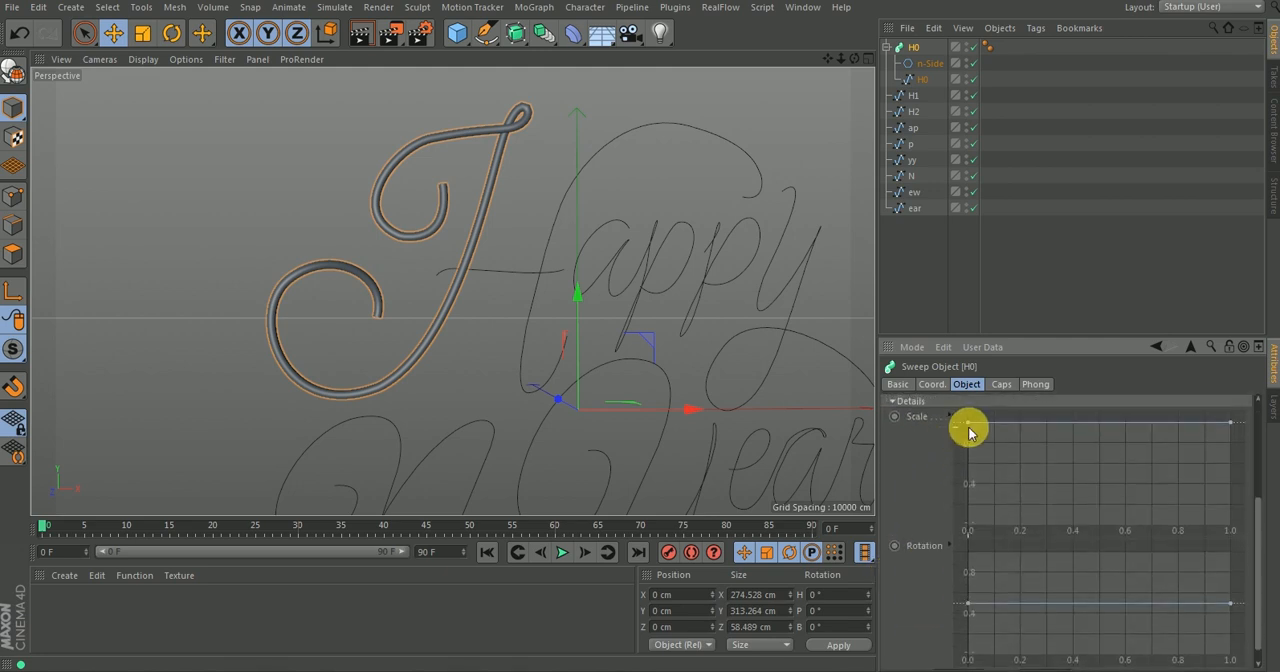
{"action": "left_click_drag", "start_coordinate": [965, 459], "coordinate": [966, 461]}
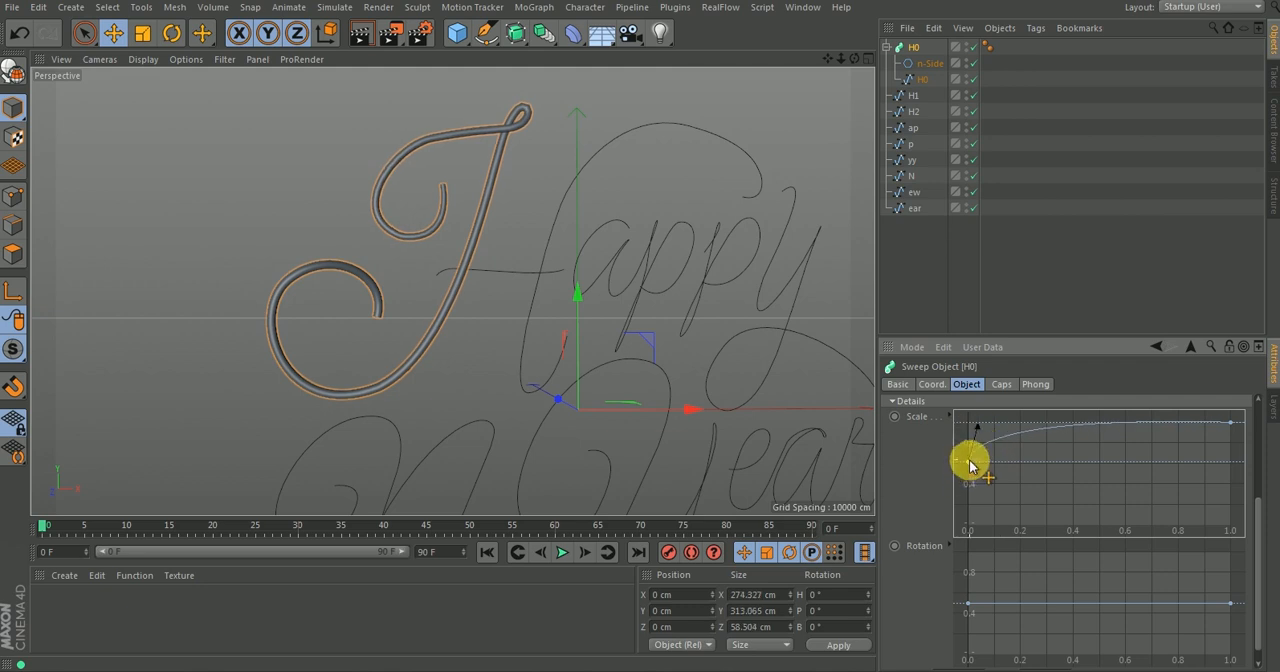
{"action": "left_click_drag", "start_coordinate": [970, 463], "coordinate": [964, 498]}
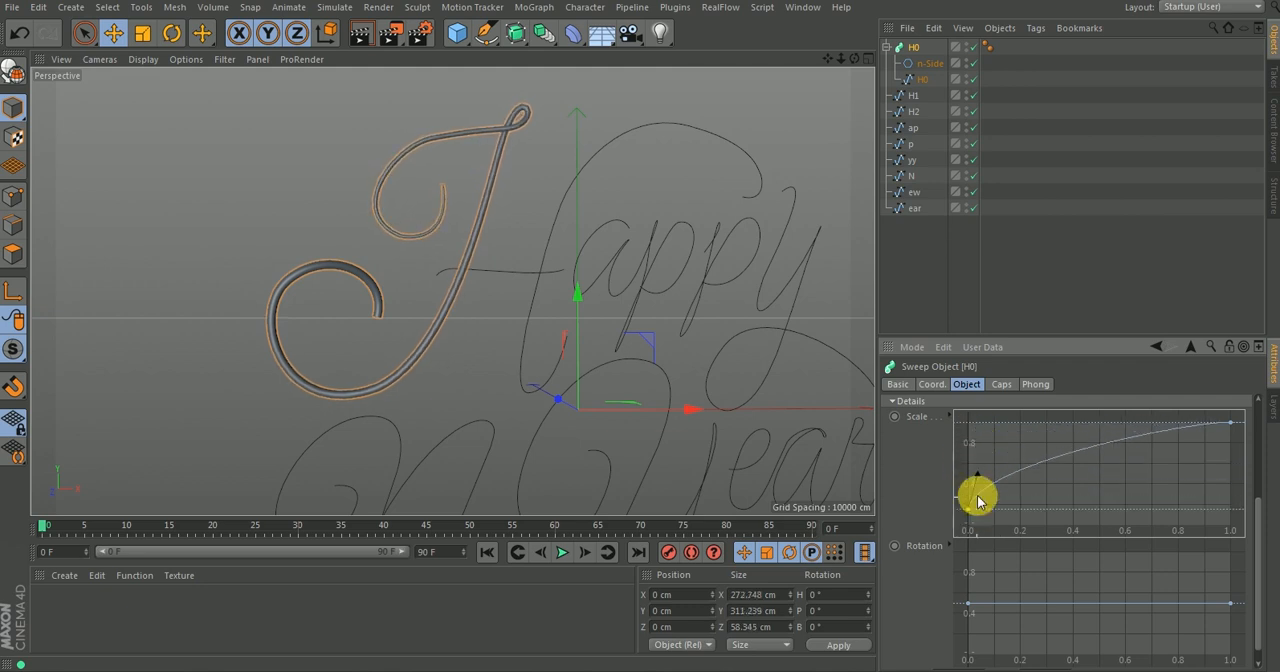
{"action": "left_click_drag", "start_coordinate": [977, 453], "coordinate": [963, 419]}
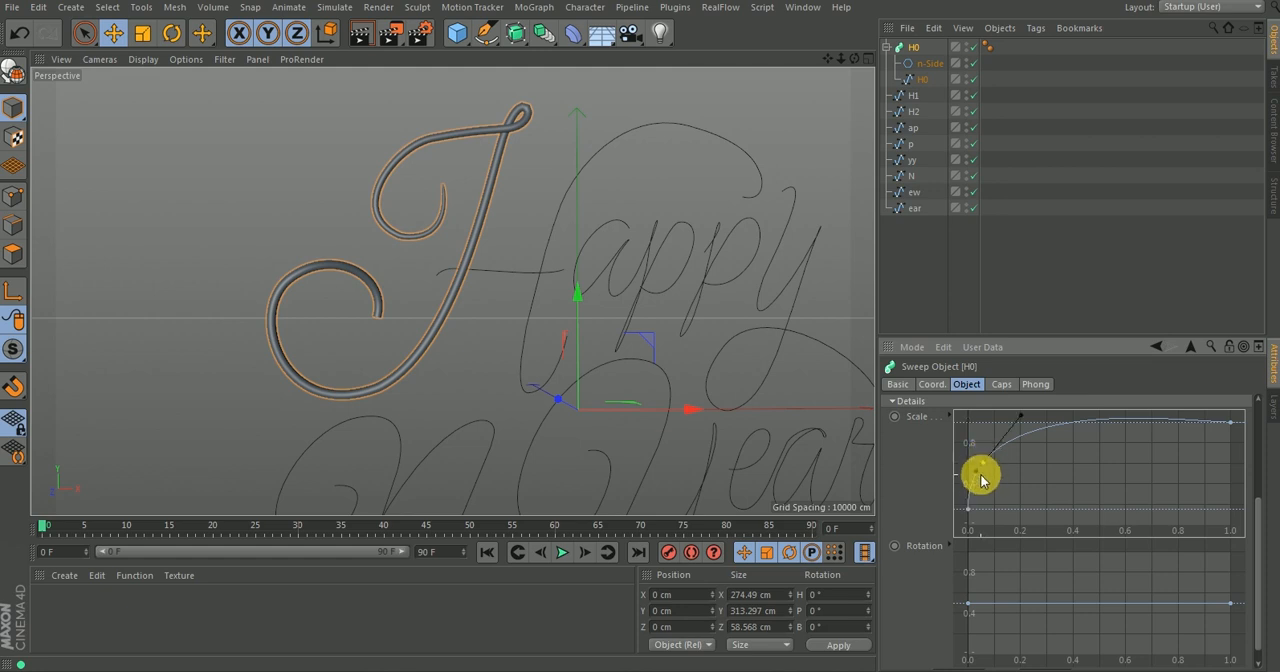
{"action": "left_click_drag", "start_coordinate": [979, 456], "coordinate": [992, 447]}
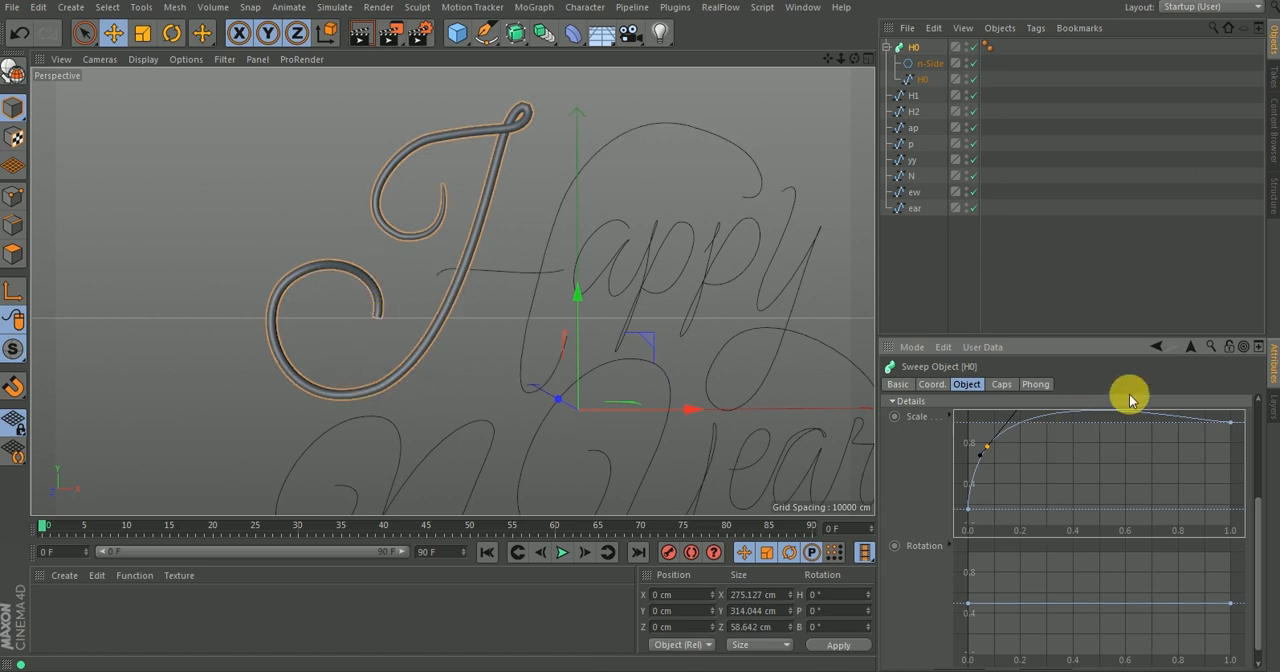
Taper the other end of the H0 sweep by lowering the scale curve's last point and shaping the drop just before it.
{"action": "left_click_drag", "start_coordinate": [1228, 422], "coordinate": [1220, 446]}
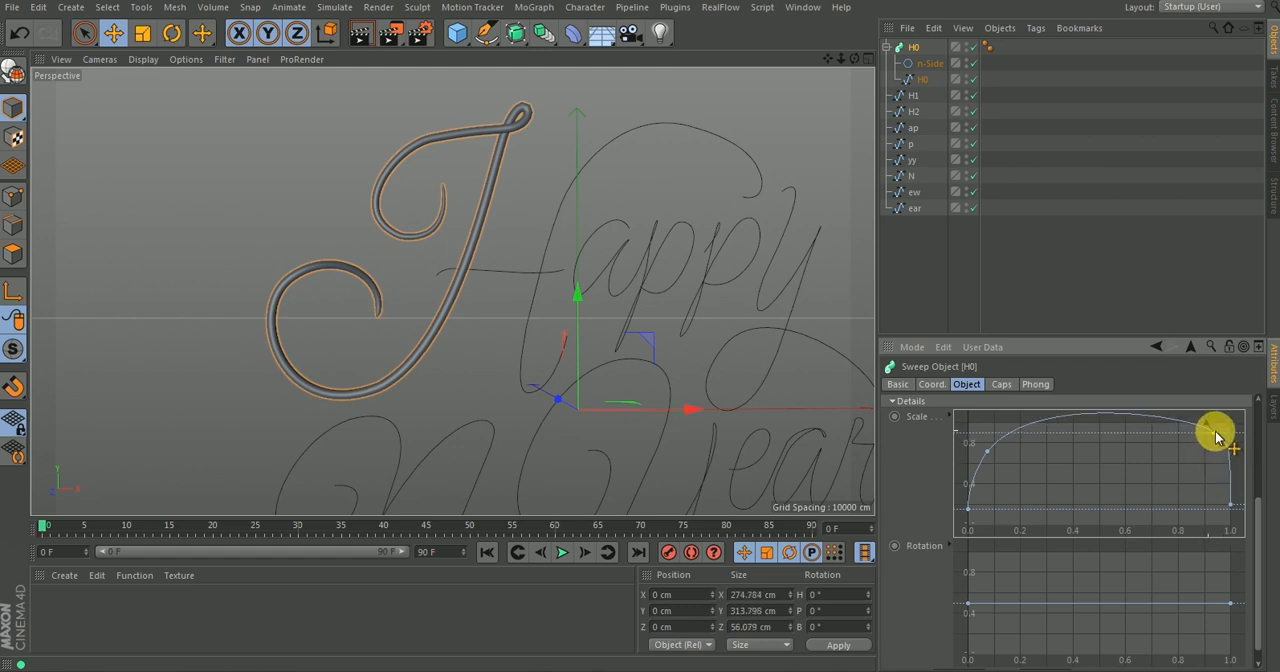
{"action": "left_click", "coordinate": [1212, 432], "text": "ctrl"}
{"action": "left_click_drag", "start_coordinate": [1228, 502], "coordinate": [1238, 456]}
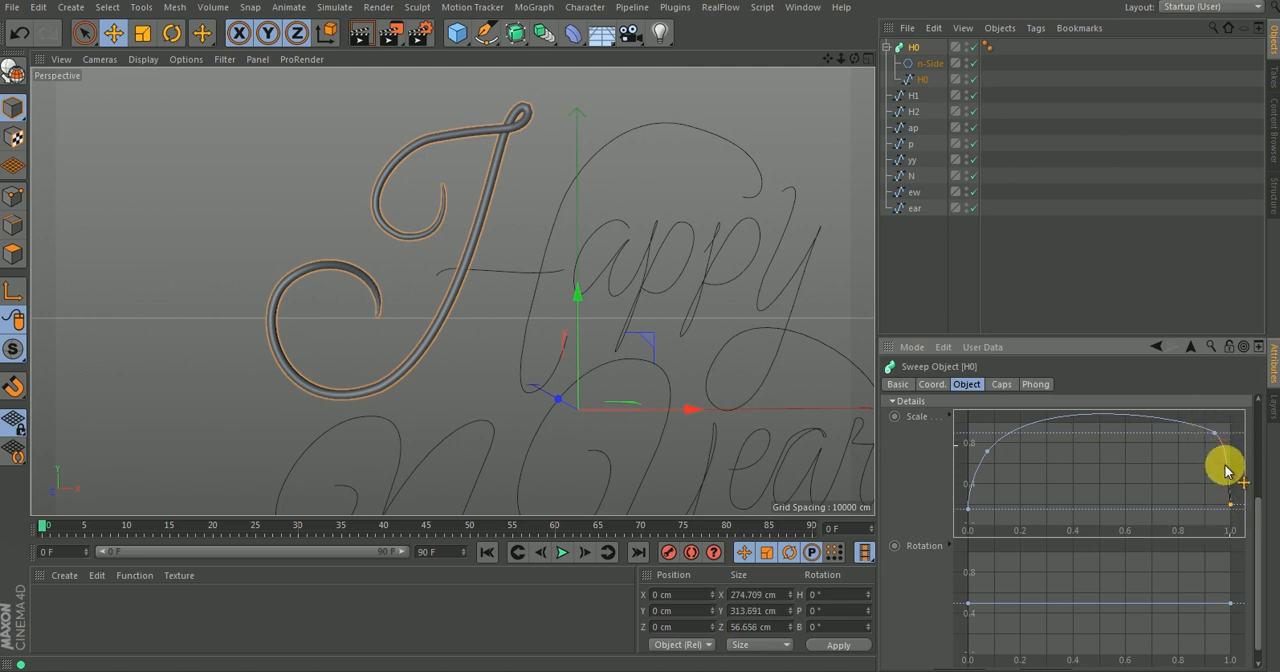
{"action": "left_click_drag", "start_coordinate": [1226, 465], "coordinate": [1224, 462]}
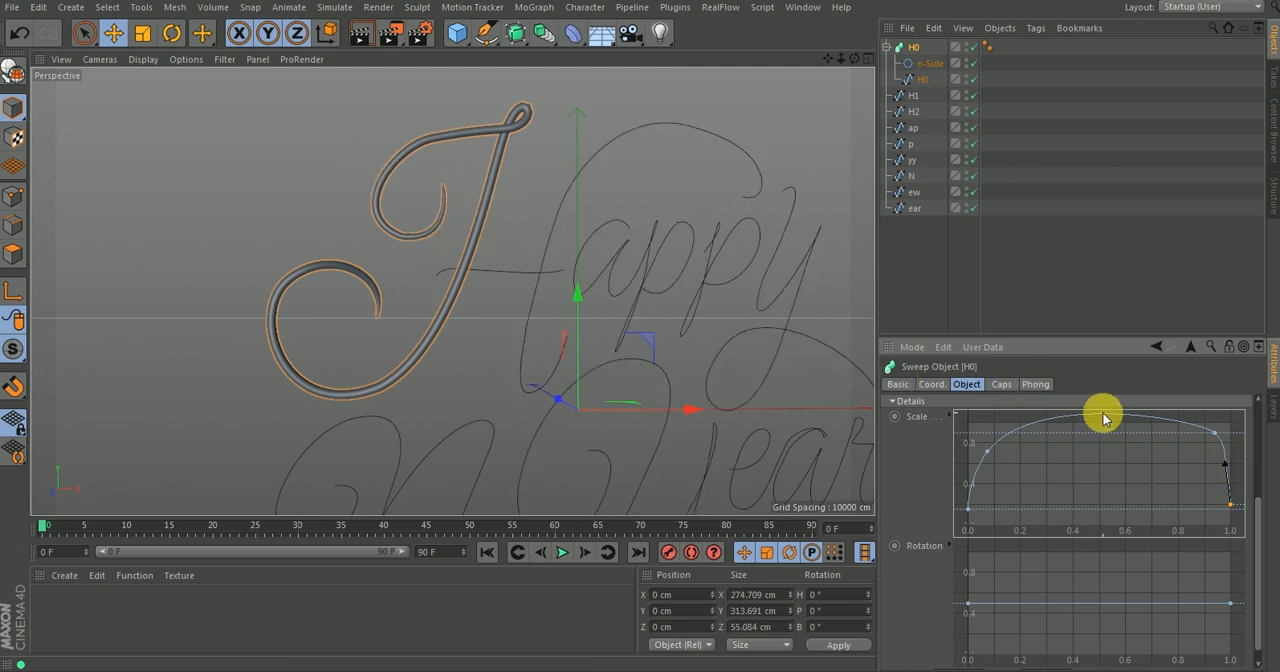
Add and adjust points at about 0.25 and 0.5 along the H0 scale curve to thicken both curls and keep the stem thinner.
{"action": "left_click", "coordinate": [1104, 422], "text": "ctrl"}
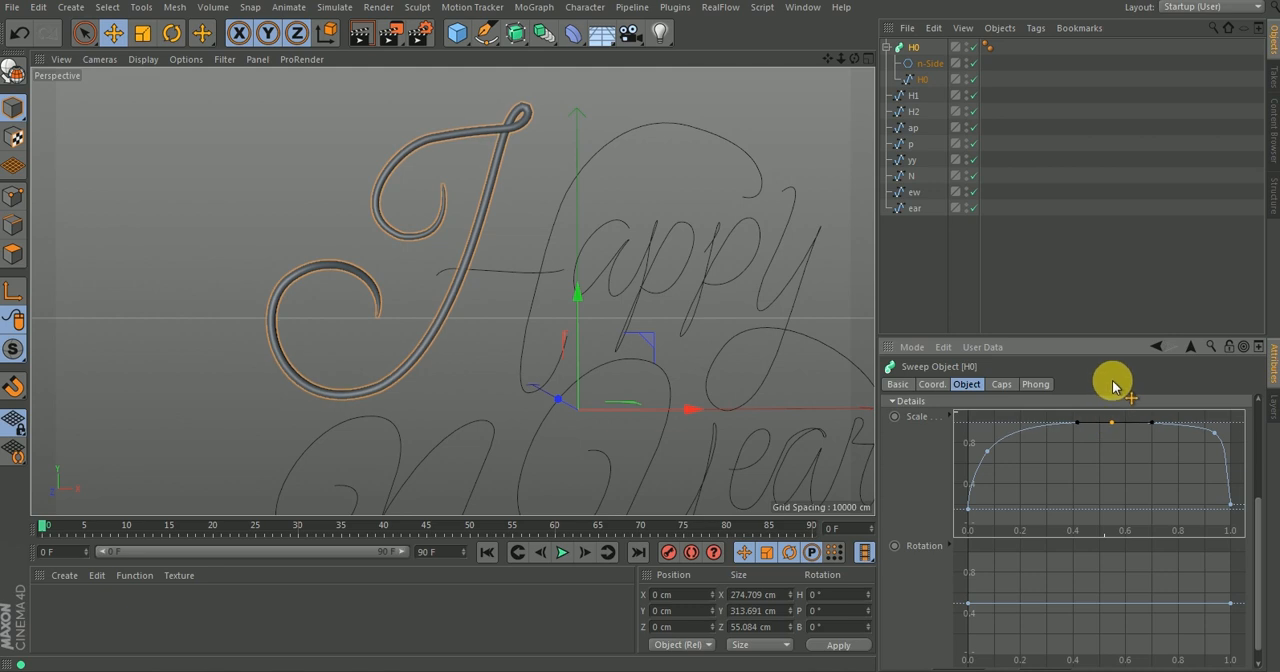
{"action": "mouse_move", "coordinate": [1142, 423]}
{"action": "left_mouse_down"}
{"action": "mouse_move", "coordinate": [1170, 198]}
{"action": "mouse_move", "coordinate": [1154, 240]}
{"action": "mouse_move", "coordinate": [1159, 227]}
{"action": "left_mouse_up"}
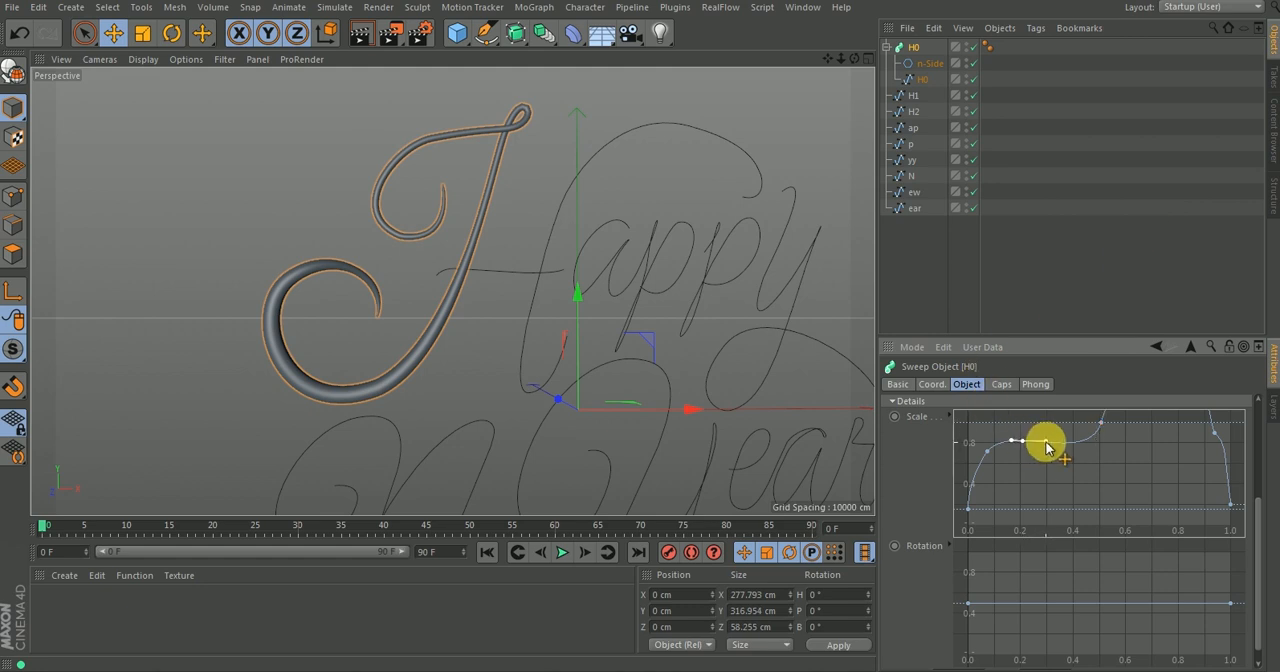
{"action": "left_click_drag", "start_coordinate": [1014, 434], "coordinate": [1039, 421]}
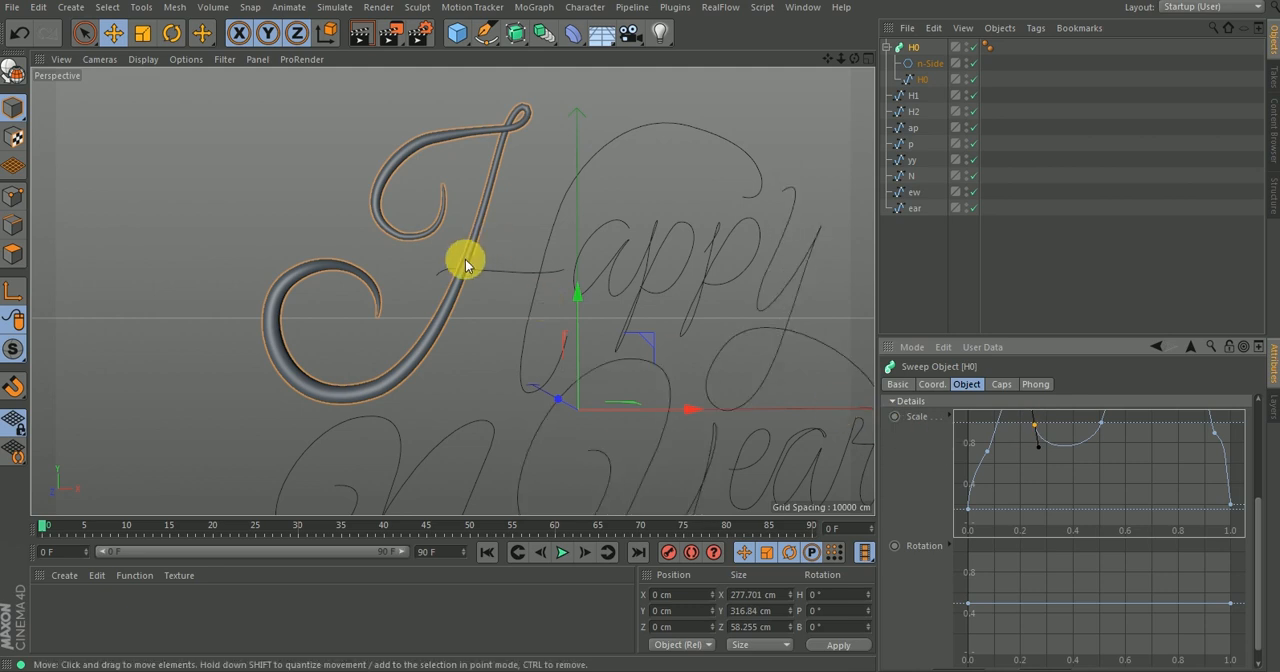
{"action": "scroll", "coordinate": [455, 320], "scroll_direction": "down", "scroll_amount": 2}
{"action": "right_click_drag", "start_coordinate": [451, 326], "coordinate": [477, 297], "text": "alt"}
{"action": "left_click_drag", "start_coordinate": [507, 322], "coordinate": [594, 277], "text": "alt"}
{"action": "left_click", "coordinate": [903, 249]}
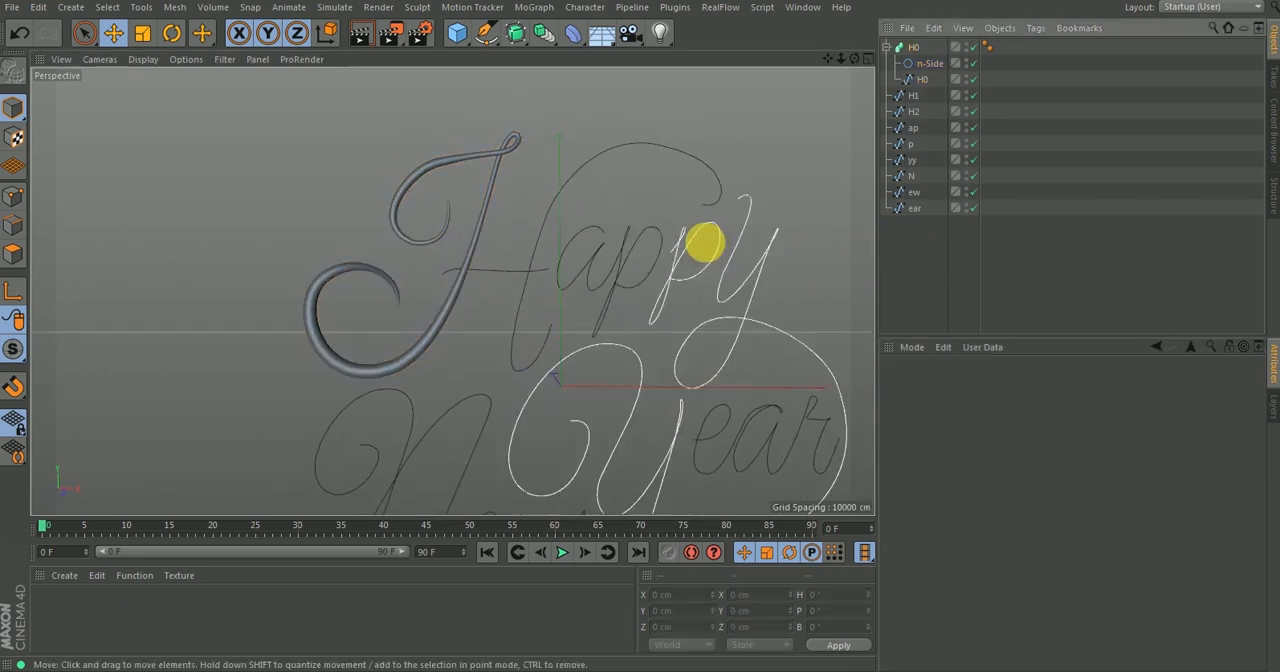
Duplicate the tapered H0 sweep twice and delete the H0 spline from both copies.
{"action": "left_click", "coordinate": [887, 47]}
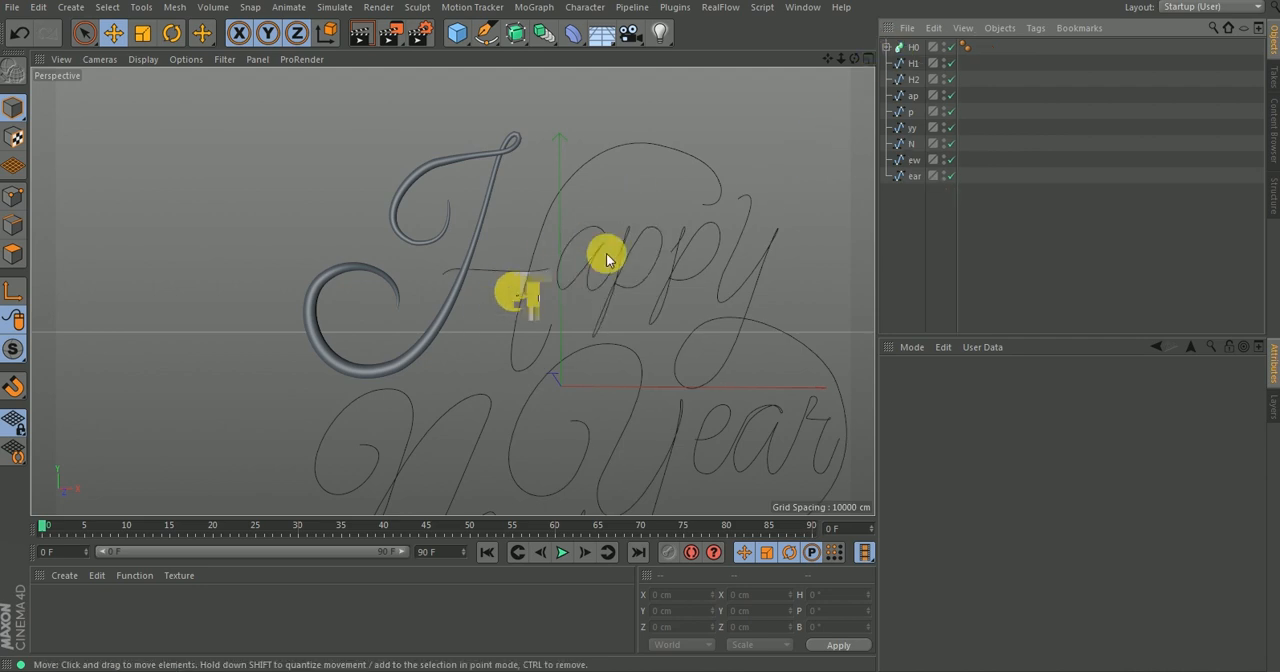
{"action": "left_click_drag", "start_coordinate": [909, 46], "coordinate": [909, 71], "text": "ctrl"}
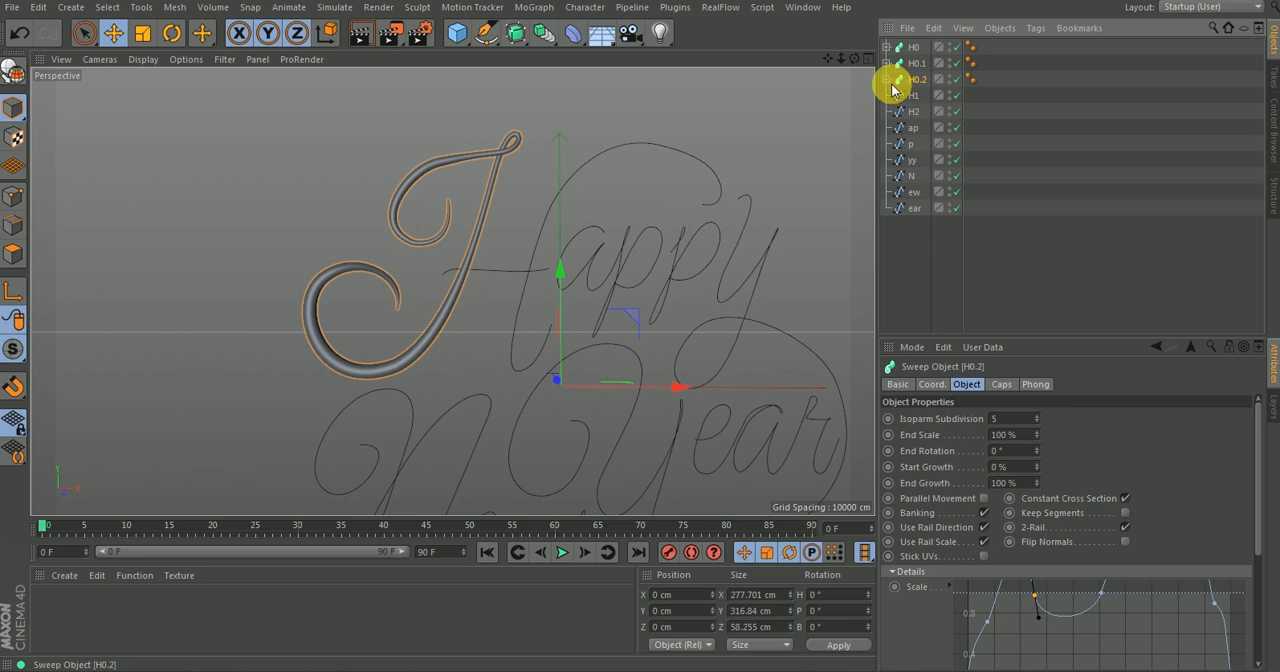
{"action": "left_click", "coordinate": [887, 79]}
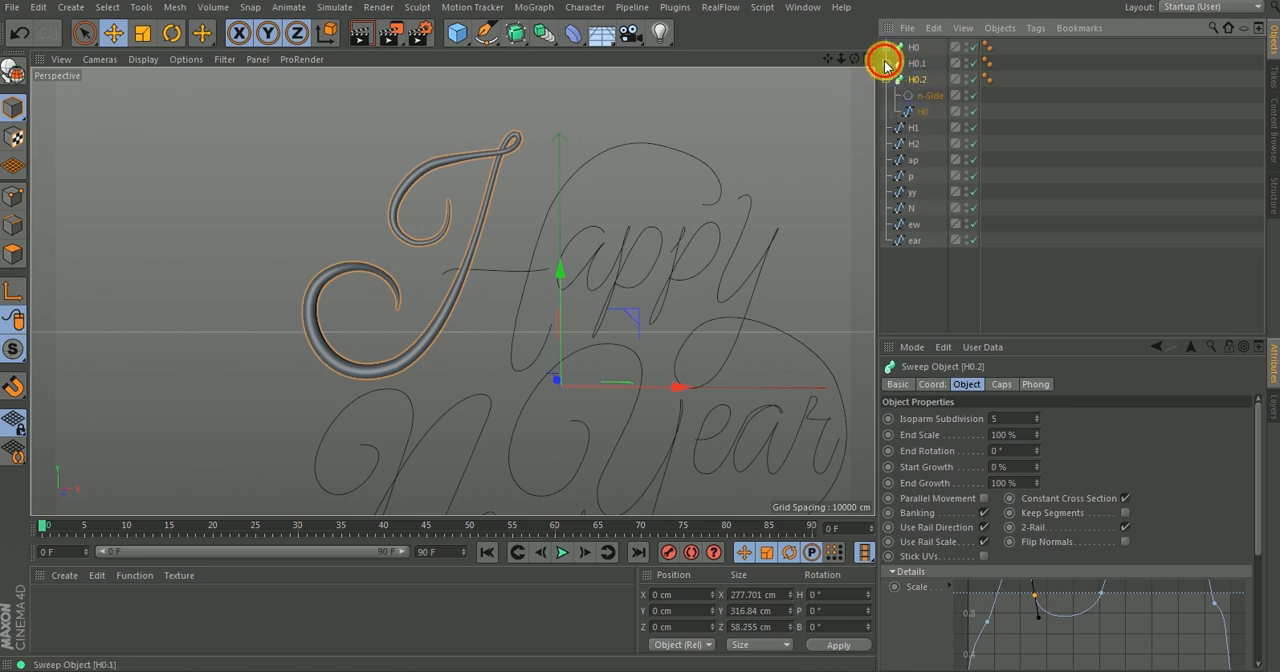
{"action": "left_click", "coordinate": [887, 63]}
{"action": "left_click", "coordinate": [922, 95]}
{"action": "left_click", "coordinate": [917, 142], "text": "ctrl"}
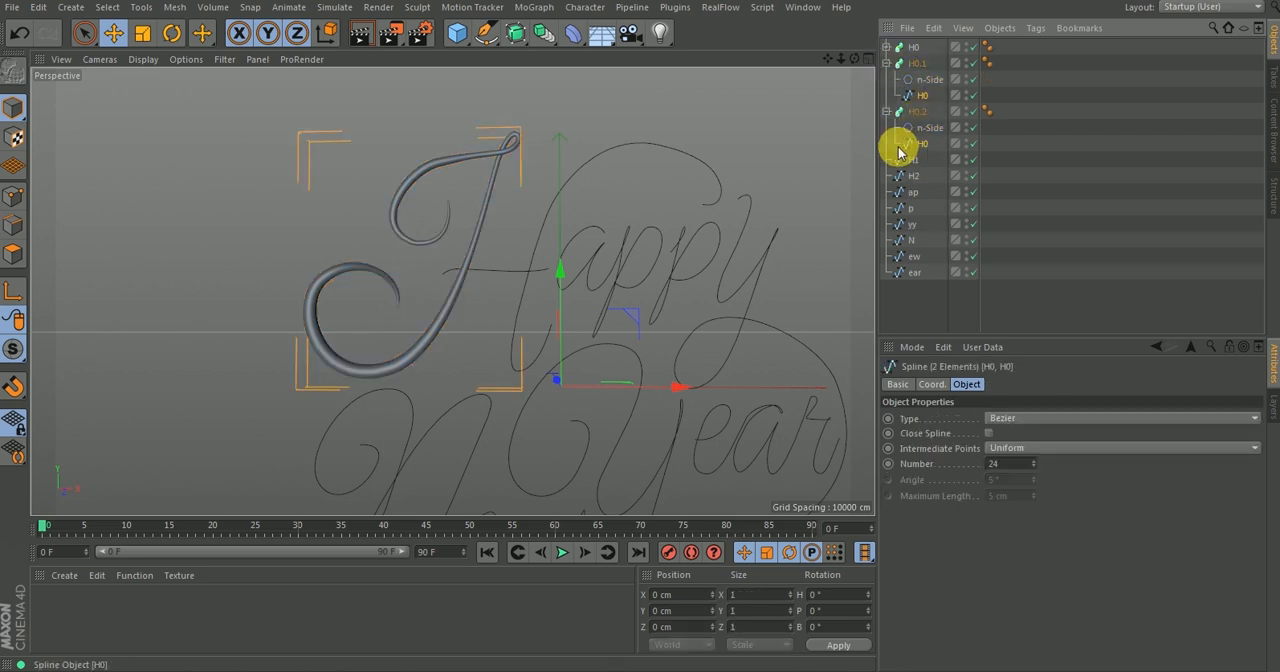
{"action": "key", "text": "Delete"}
Rename the two duplicated sweeps H1 and H2.
{"action": "left_click", "coordinate": [921, 66]}
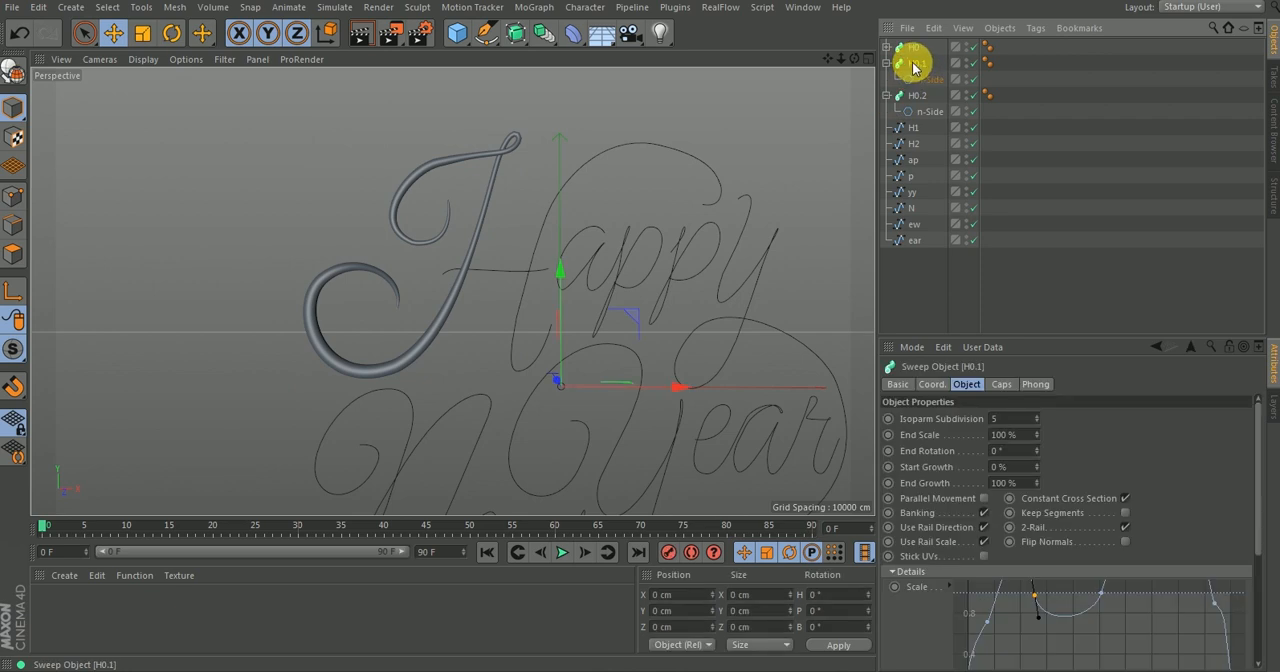
{"action": "double_click", "coordinate": [919, 65]}
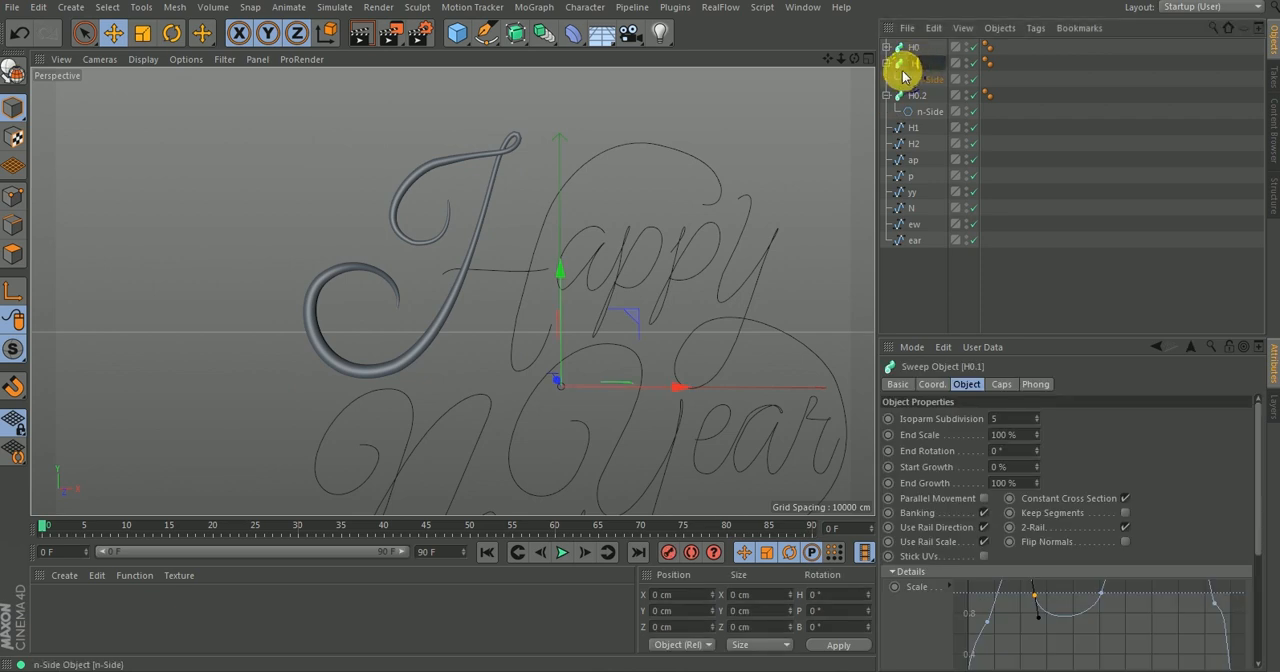
{"action": "type", "text": "H1"}
{"action": "left_click", "coordinate": [920, 95]}
{"action": "double_click", "coordinate": [920, 96]}
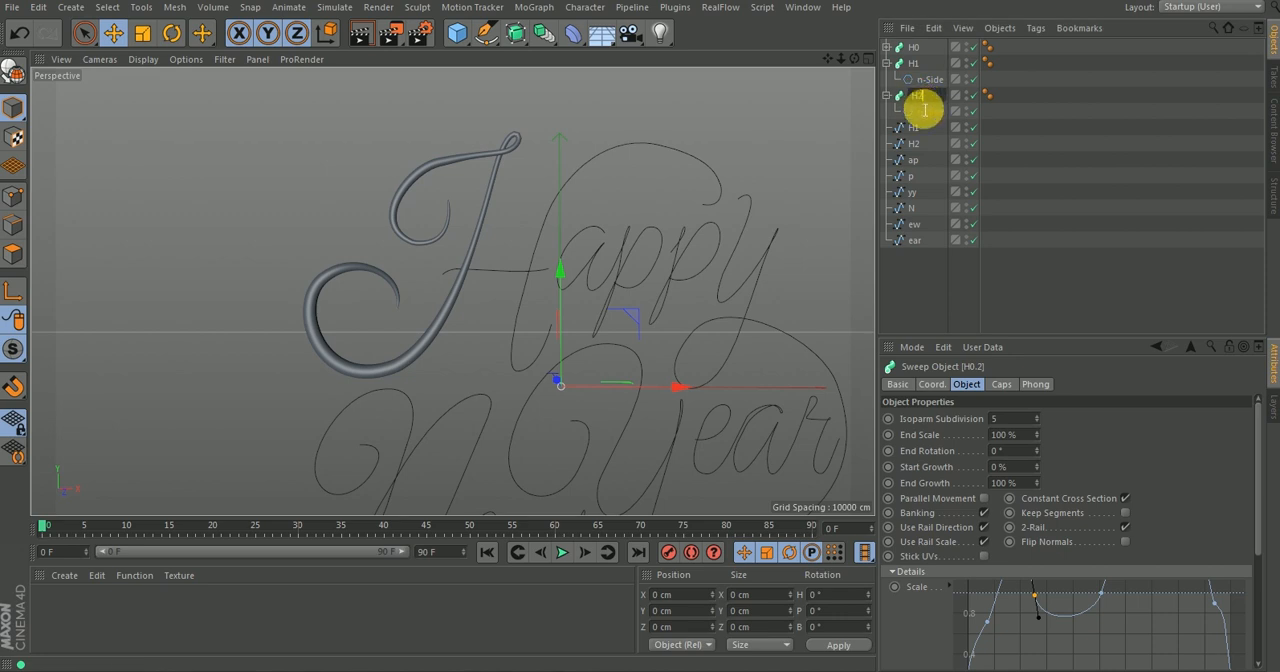
{"action": "type", "text": "H2"}
{"action": "key", "text": "Return"}
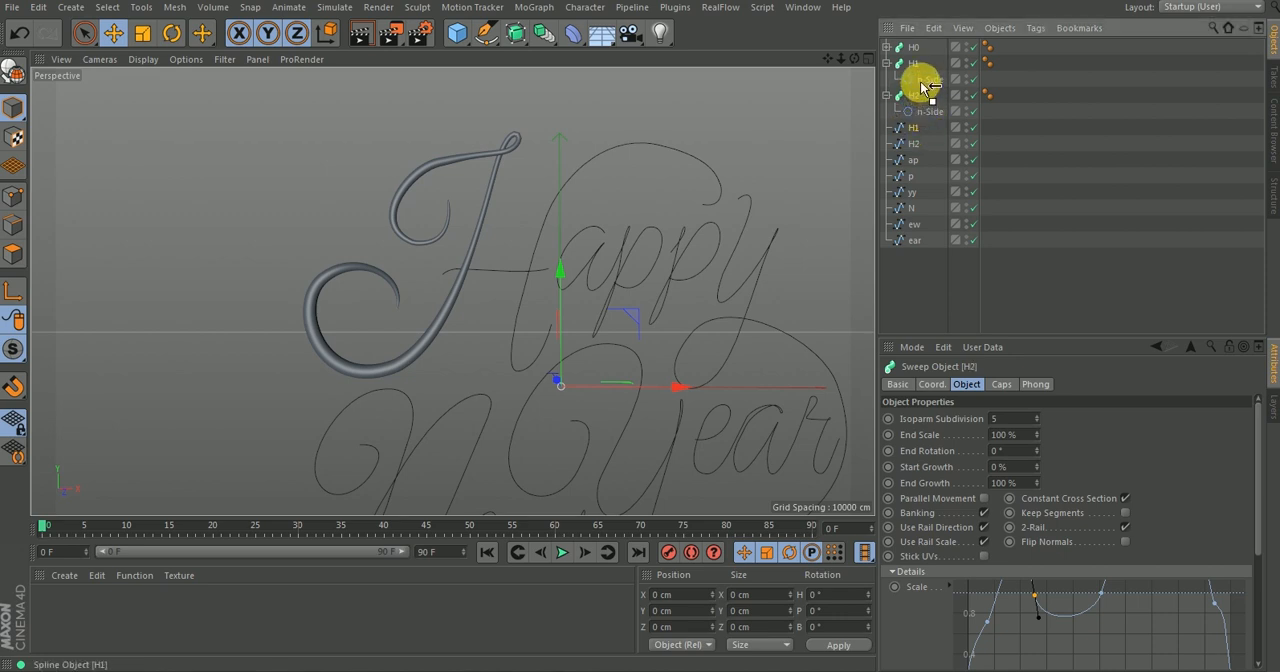
Place the H1 spline under the H1 sweep and the H2 spline under the H2 sweep, each below its n-Side profile.
{"action": "left_click_drag", "start_coordinate": [924, 88], "coordinate": [922, 87]}
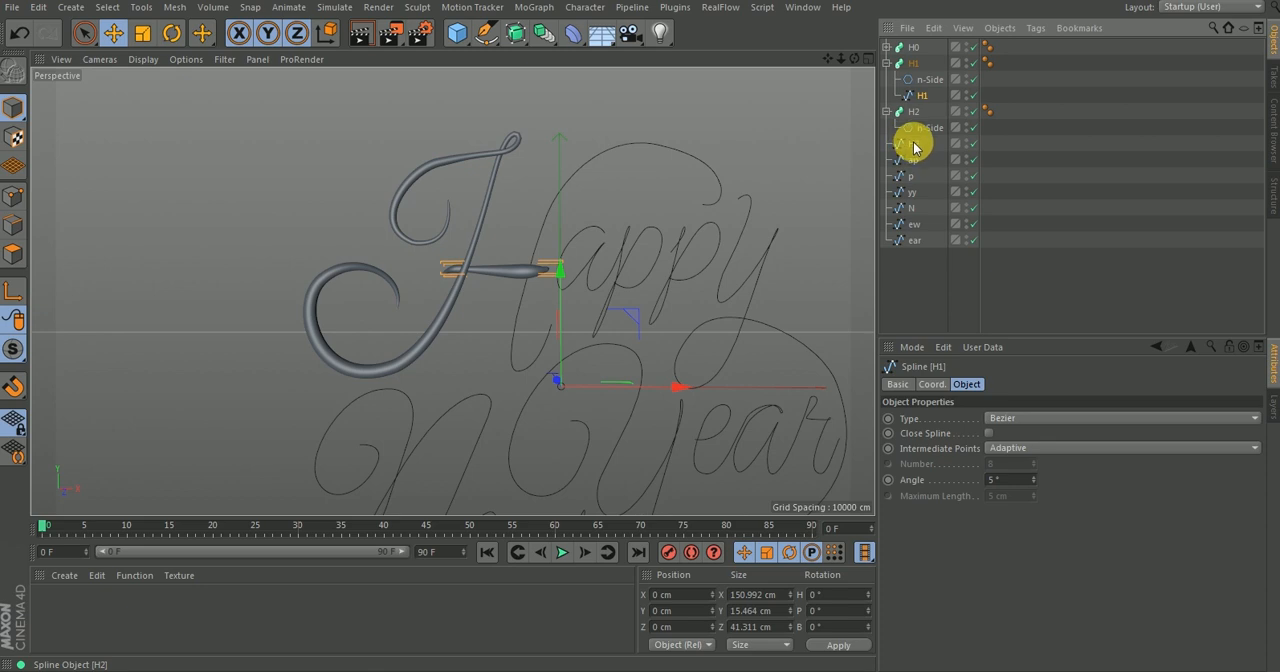
{"action": "left_click_drag", "start_coordinate": [920, 138], "coordinate": [918, 134]}
{"action": "mouse_move", "coordinate": [582, 231]}
{"action": "left_mouse_down", "text": "alt"}
{"action": "mouse_move", "coordinate": [706, 211]}
{"action": "mouse_move", "coordinate": [609, 217]}
{"action": "mouse_move", "coordinate": [549, 243]}
{"action": "mouse_move", "coordinate": [558, 263]}
{"action": "mouse_move", "coordinate": [766, 143]}
{"action": "left_mouse_up", "text": "alt"}
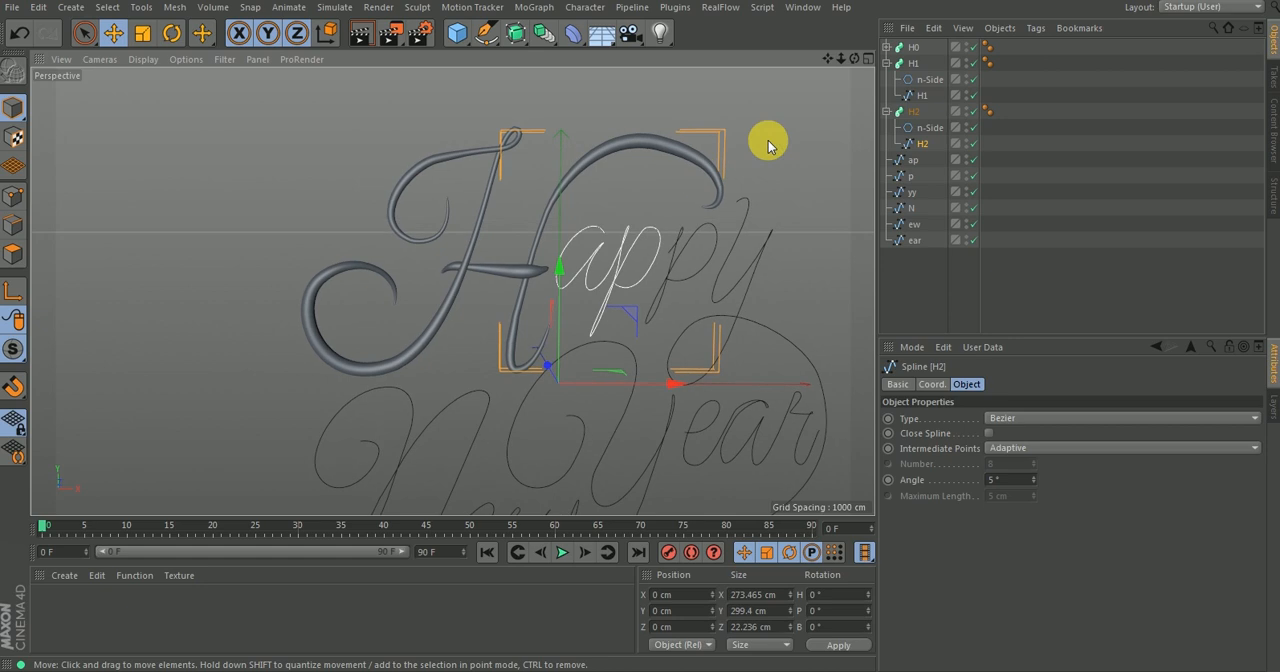
Try to simplify the H1 sweep's scale curve by removing the shaping point at about 0.25.
{"action": "left_click", "coordinate": [914, 64]}
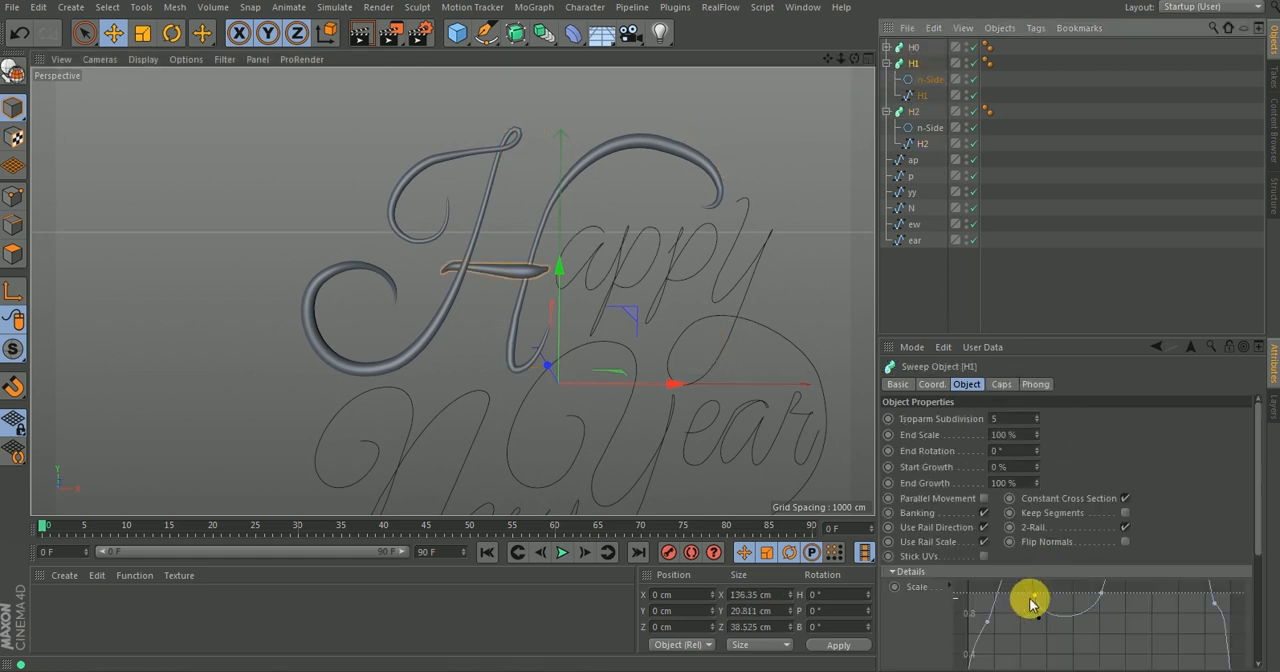
{"action": "mouse_move", "coordinate": [1035, 600]}
{"action": "left_mouse_down"}
{"action": "mouse_move", "coordinate": [1057, 491]}
{"action": "mouse_move", "coordinate": [1049, 614]}
{"action": "mouse_move", "coordinate": [1054, 594]}
{"action": "mouse_move", "coordinate": [1033, 605]}
{"action": "left_mouse_up"}
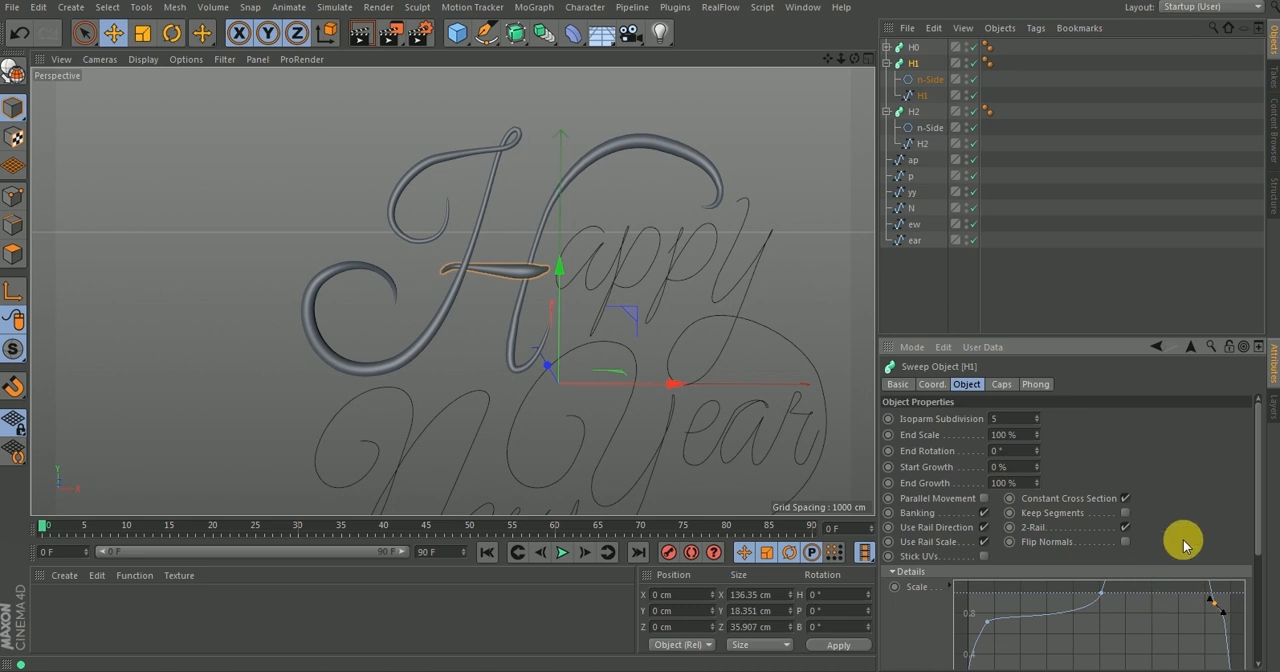
{"action": "left_click_drag", "start_coordinate": [1256, 532], "coordinate": [1247, 584]}
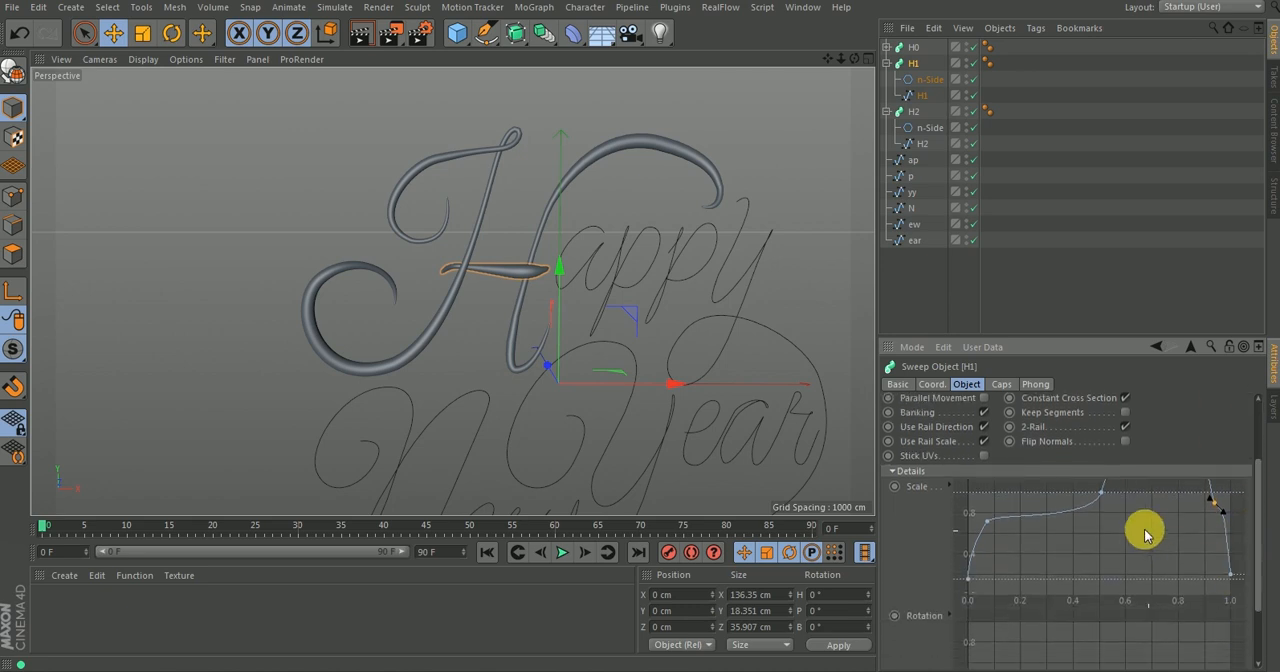
{"action": "right_click_drag", "start_coordinate": [1131, 519], "coordinate": [1165, 560], "text": "alt"}
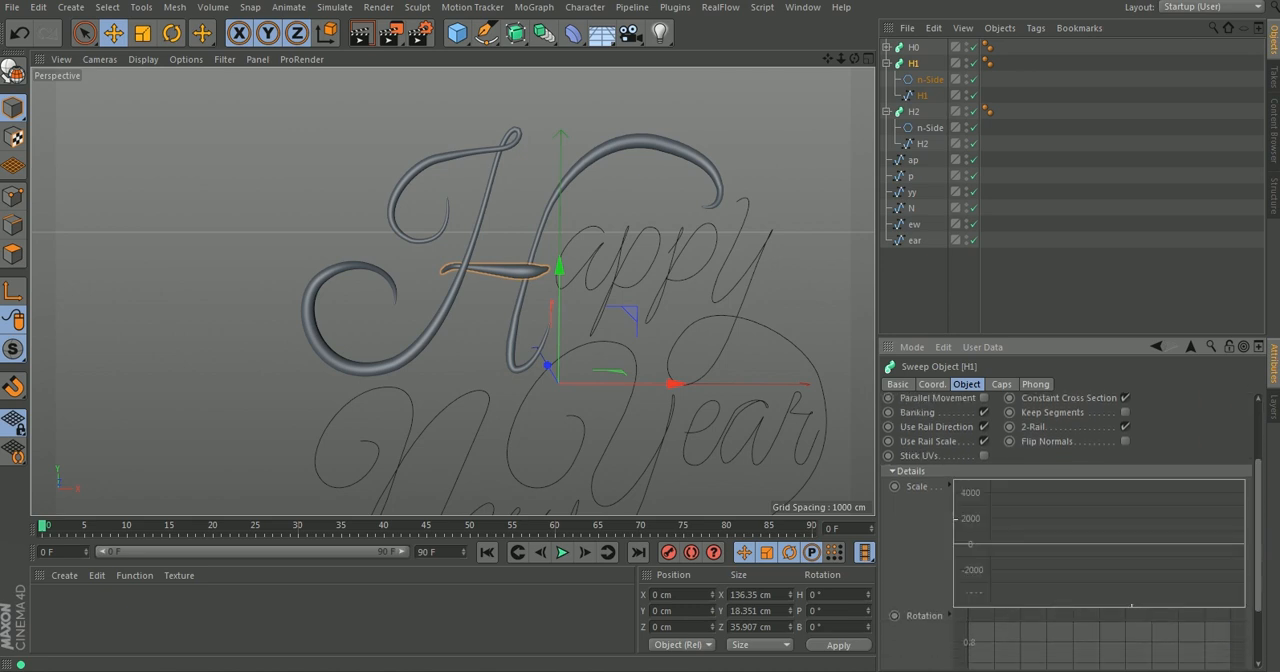
{"action": "middle_click_drag", "start_coordinate": [1087, 531], "coordinate": [1048, 508], "text": "alt"}
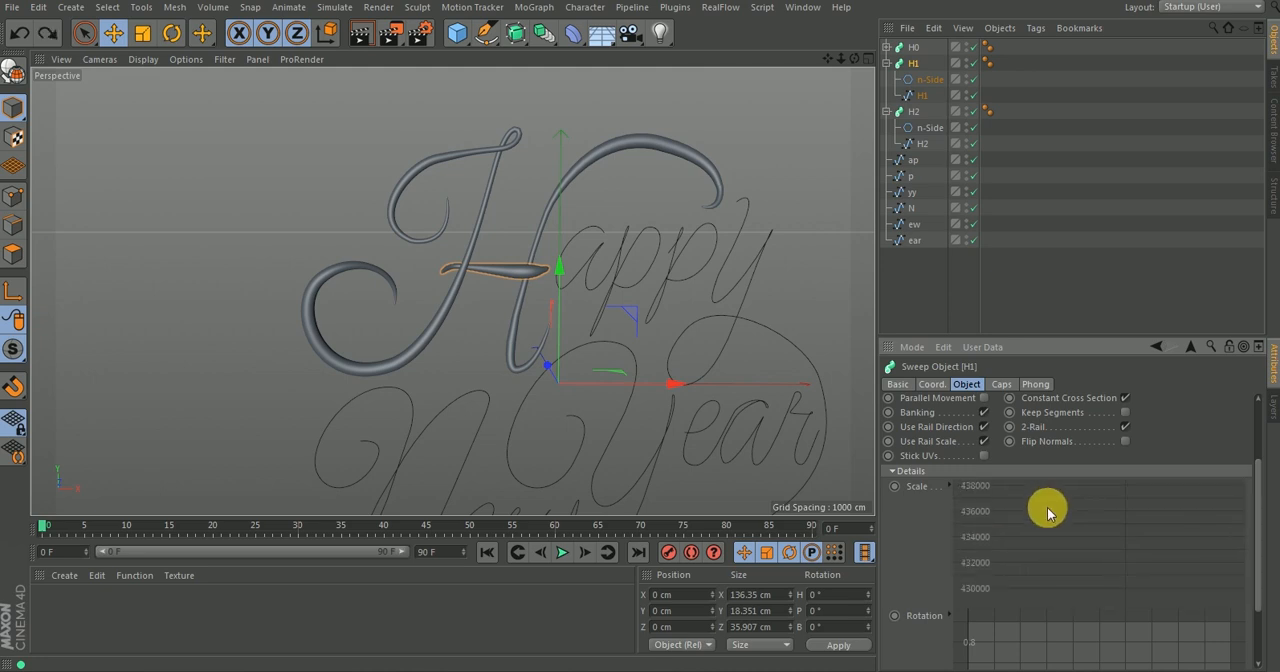
Reset the H1 sweep's scale curve to its default shape.
{"action": "right_click", "coordinate": [1060, 528]}
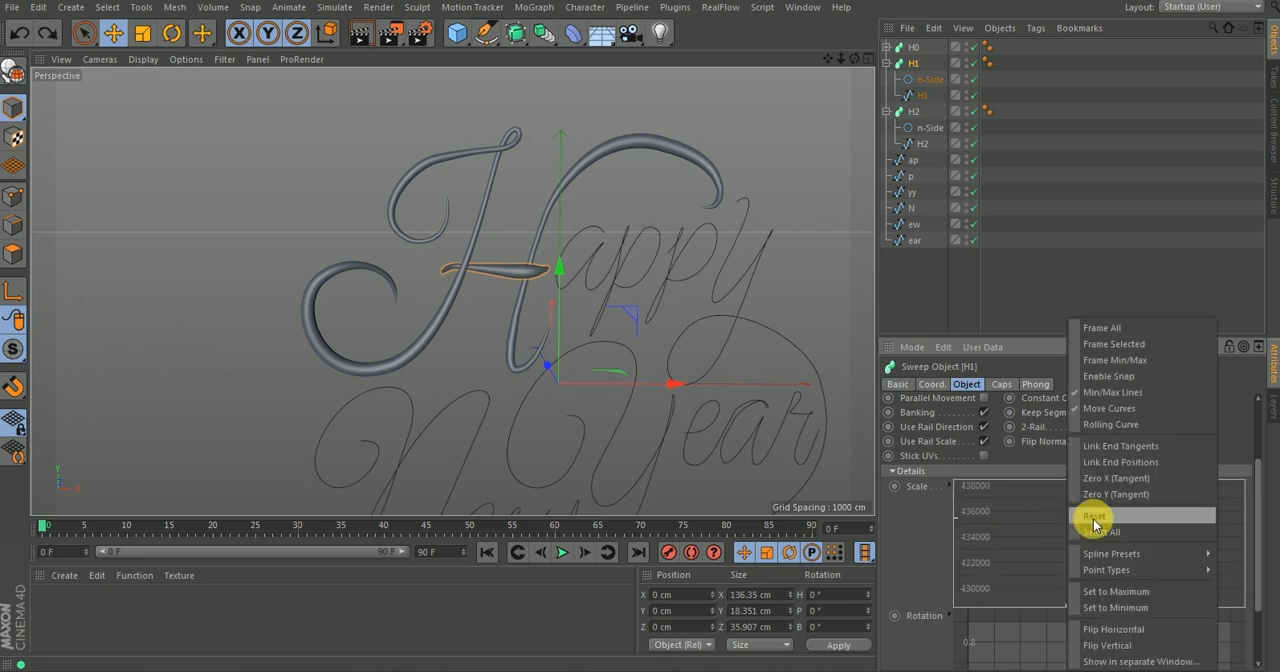
{"action": "left_click", "coordinate": [1097, 515]}
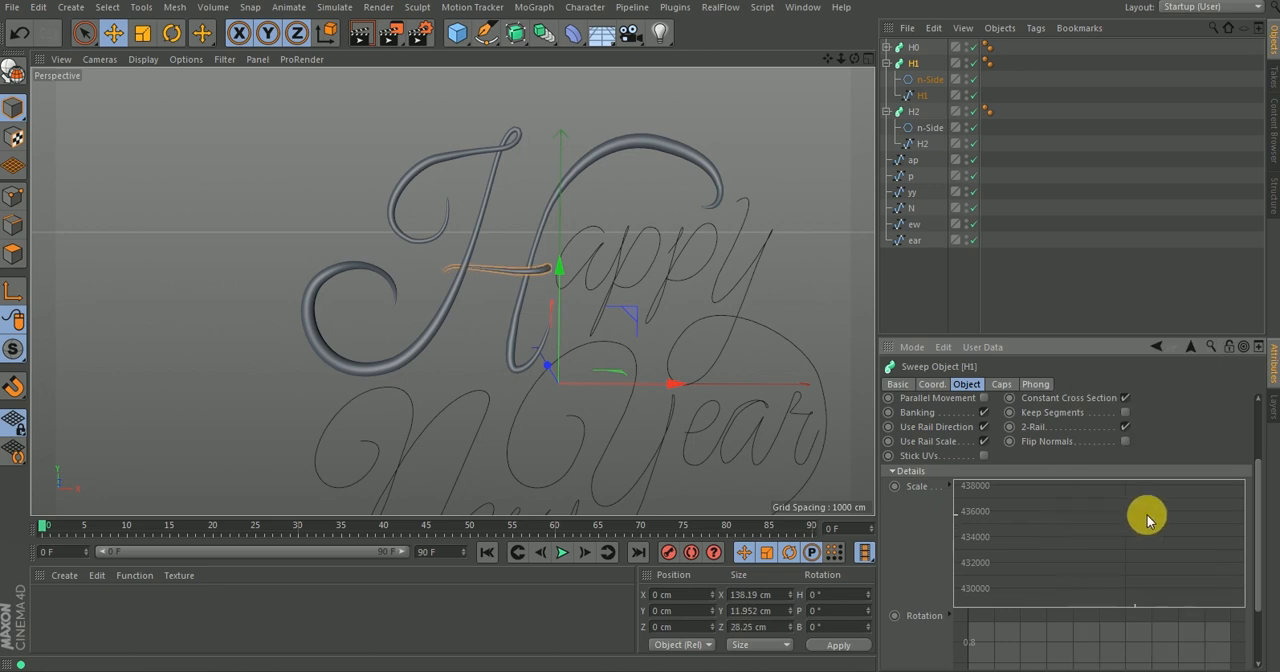
{"action": "mouse_move", "coordinate": [1257, 537]}
{"action": "left_mouse_down"}
{"action": "mouse_move", "coordinate": [1243, 600]}
{"action": "mouse_move", "coordinate": [1266, 523]}
{"action": "left_mouse_up"}
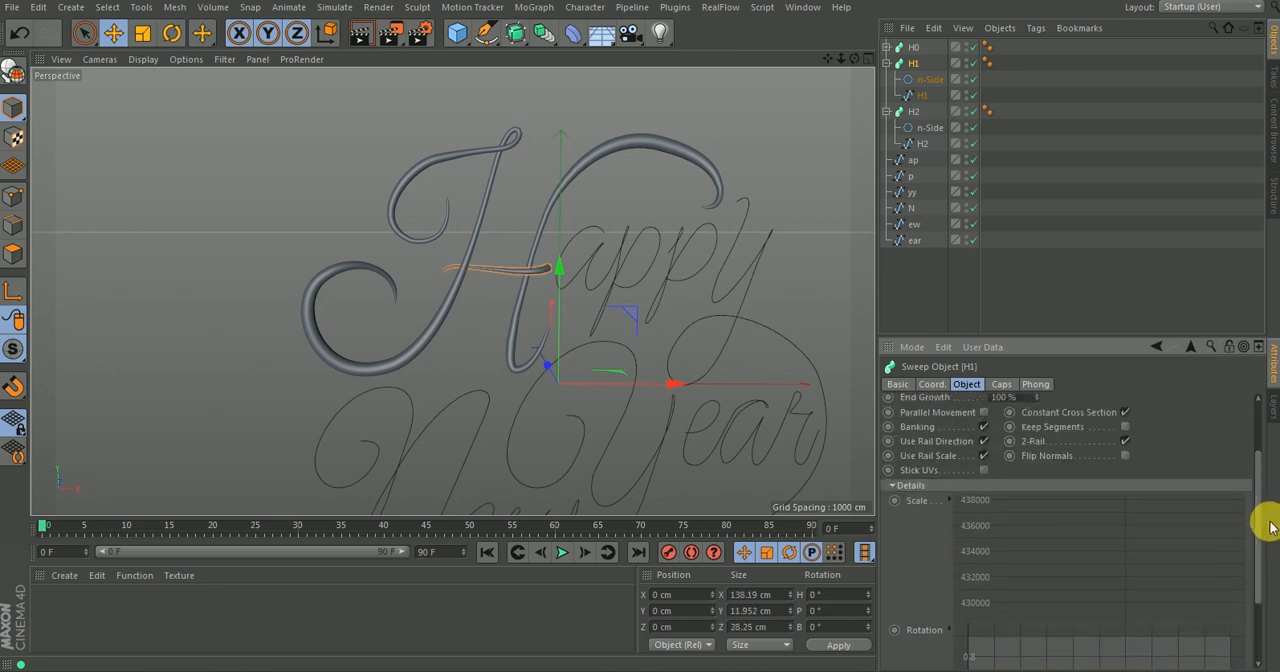
{"action": "left_click", "coordinate": [948, 502]}
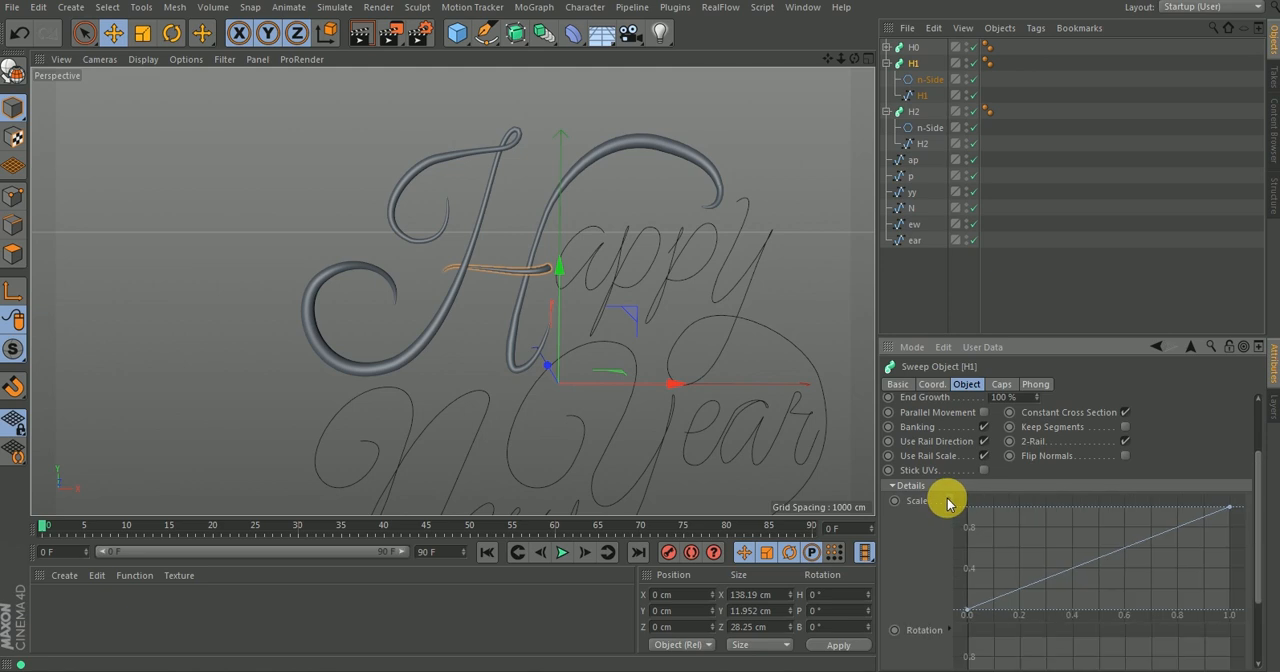
{"action": "left_click", "coordinate": [948, 502]}
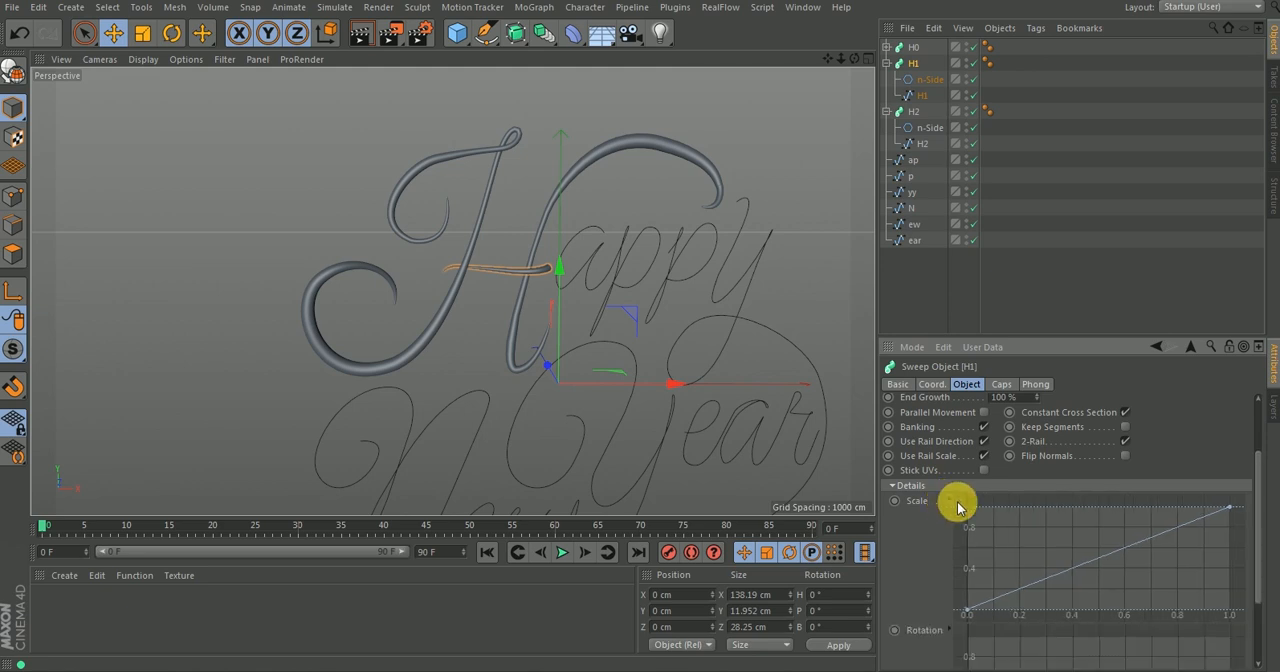
Ease the H1 scale curve's first point, set it at about 0.15, and add a steep shaping point near the start.
{"action": "left_click_drag", "start_coordinate": [967, 611], "coordinate": [964, 560]}
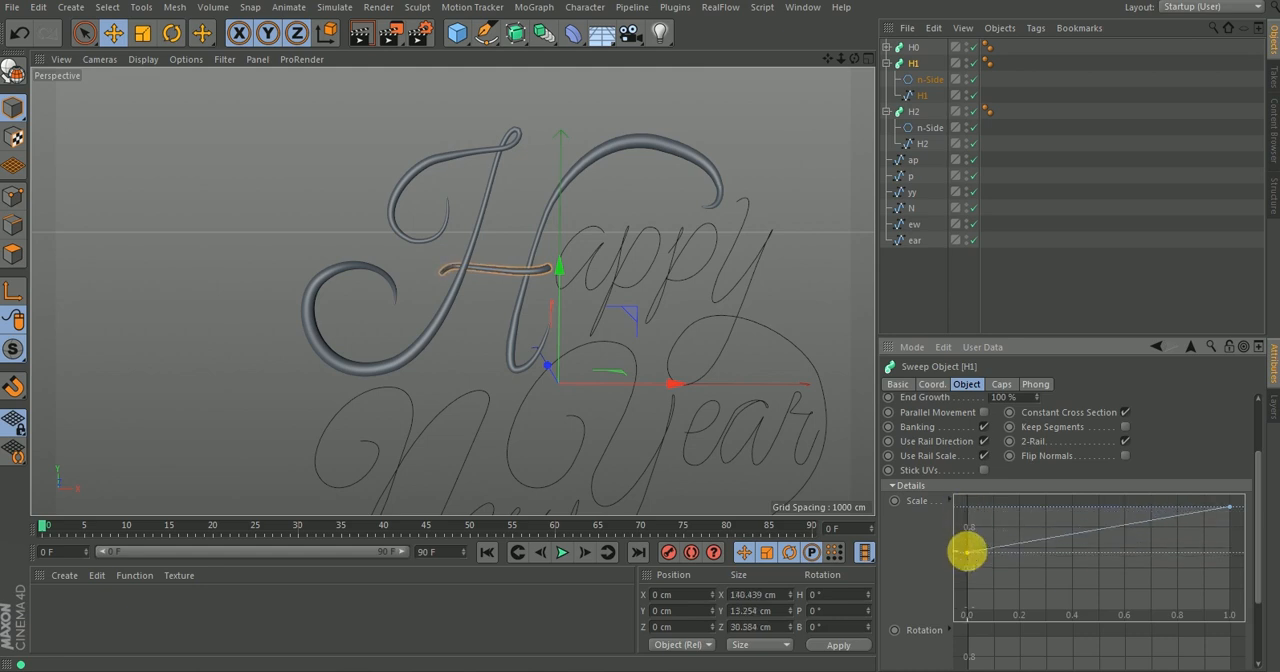
{"action": "right_click", "coordinate": [966, 552]}
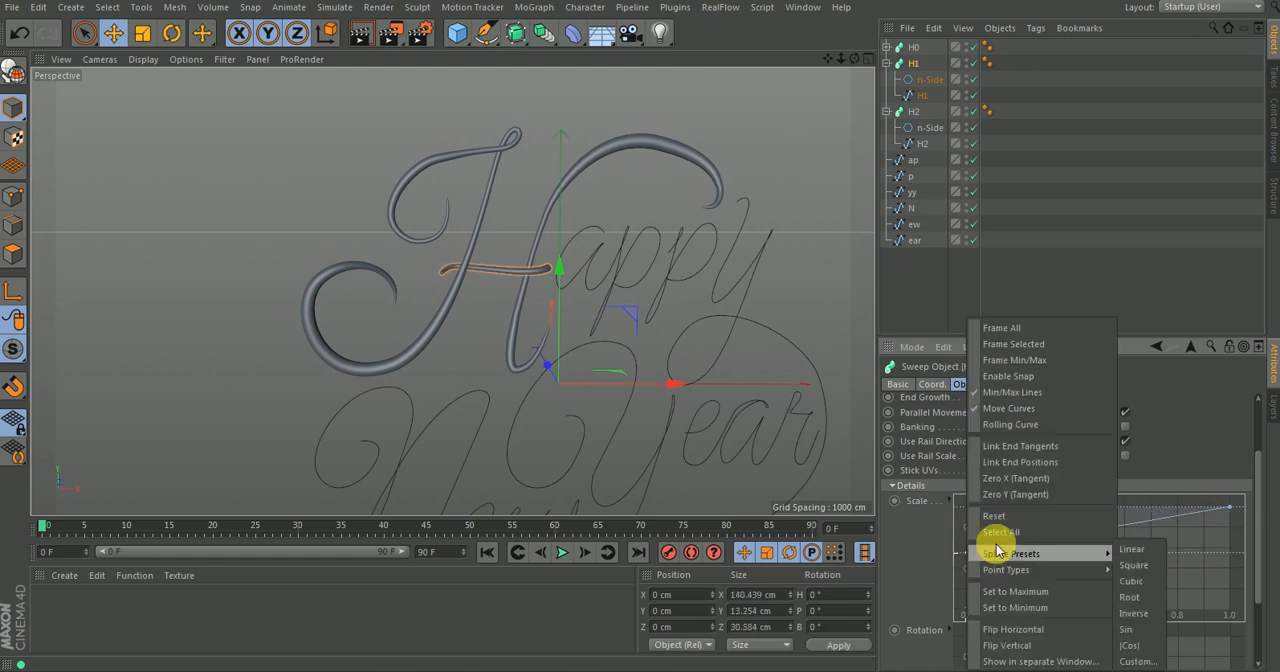
{"action": "mouse_move", "coordinate": [1071, 569]}
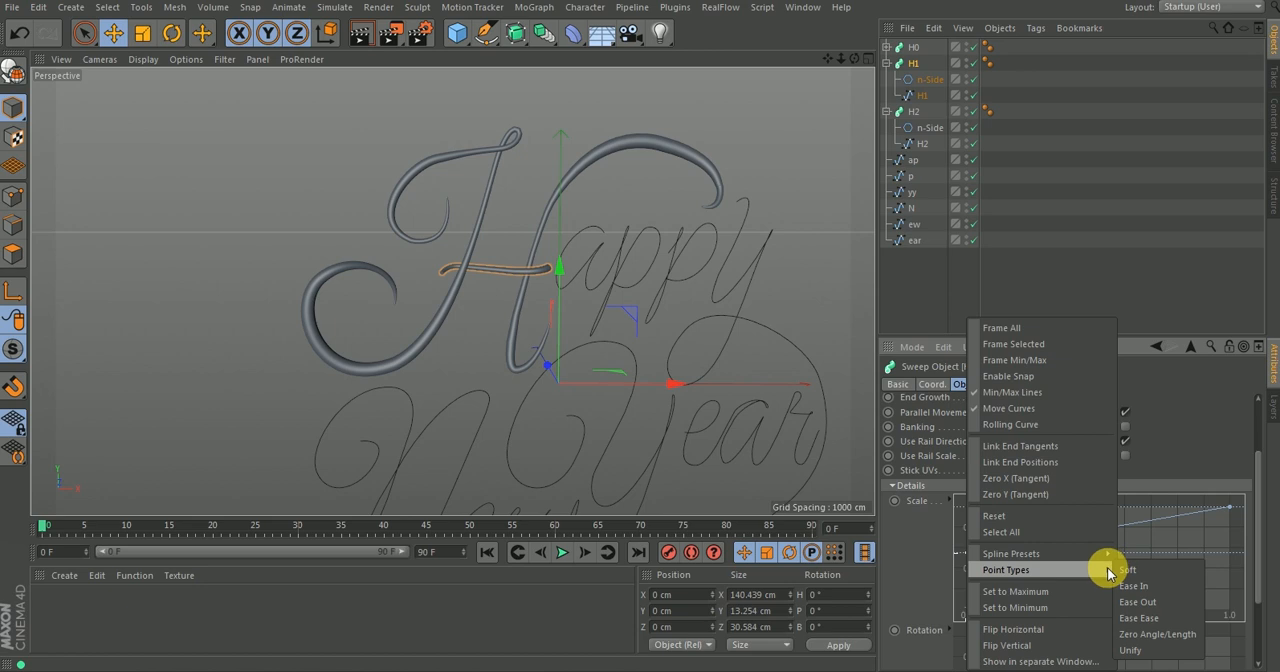
{"action": "left_click", "coordinate": [1136, 618]}
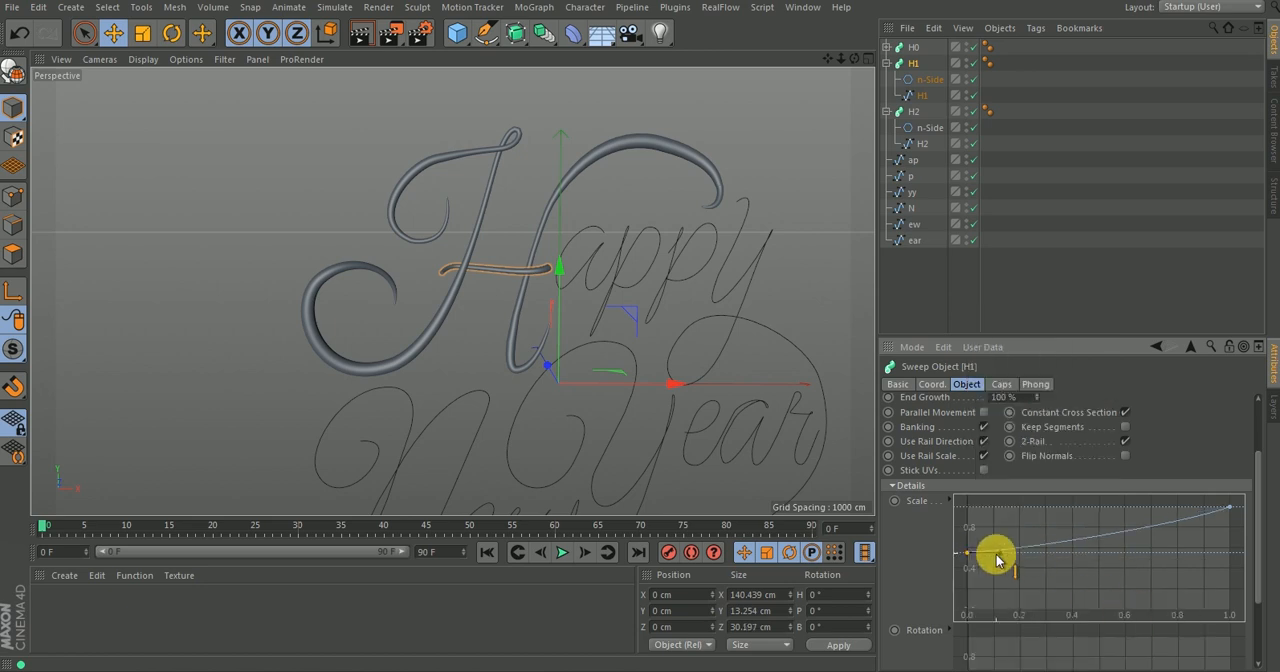
{"action": "left_click_drag", "start_coordinate": [1003, 560], "coordinate": [963, 594]}
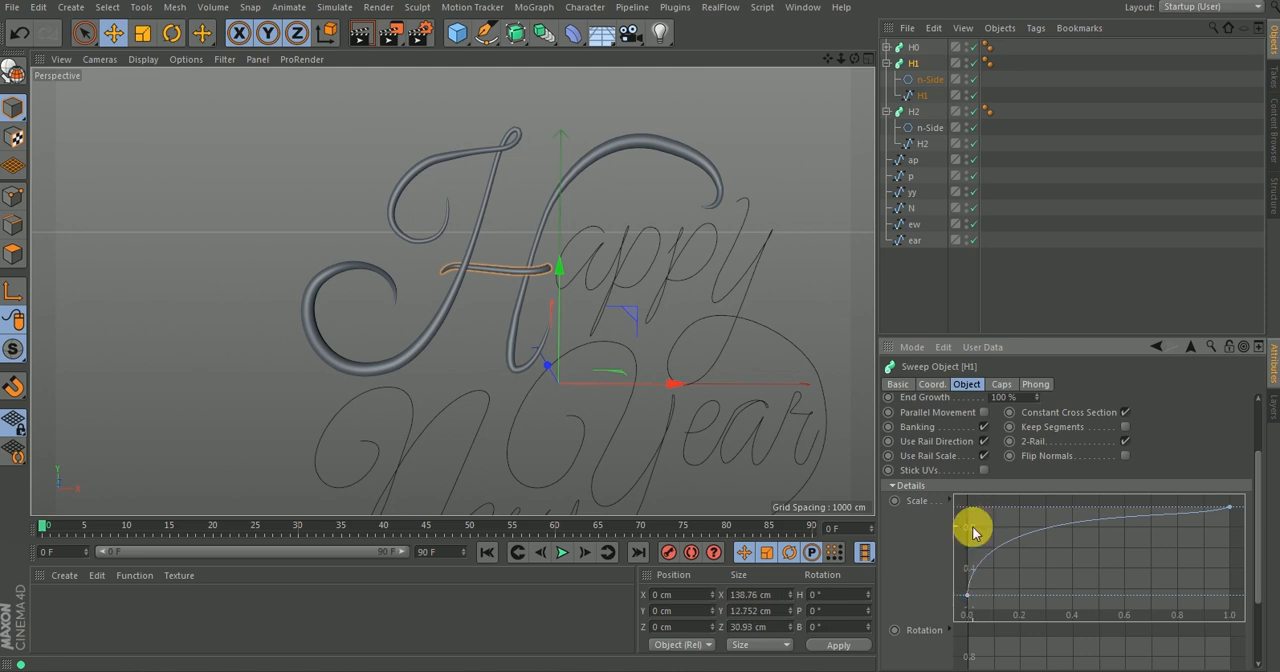
{"action": "left_click", "coordinate": [968, 597]}
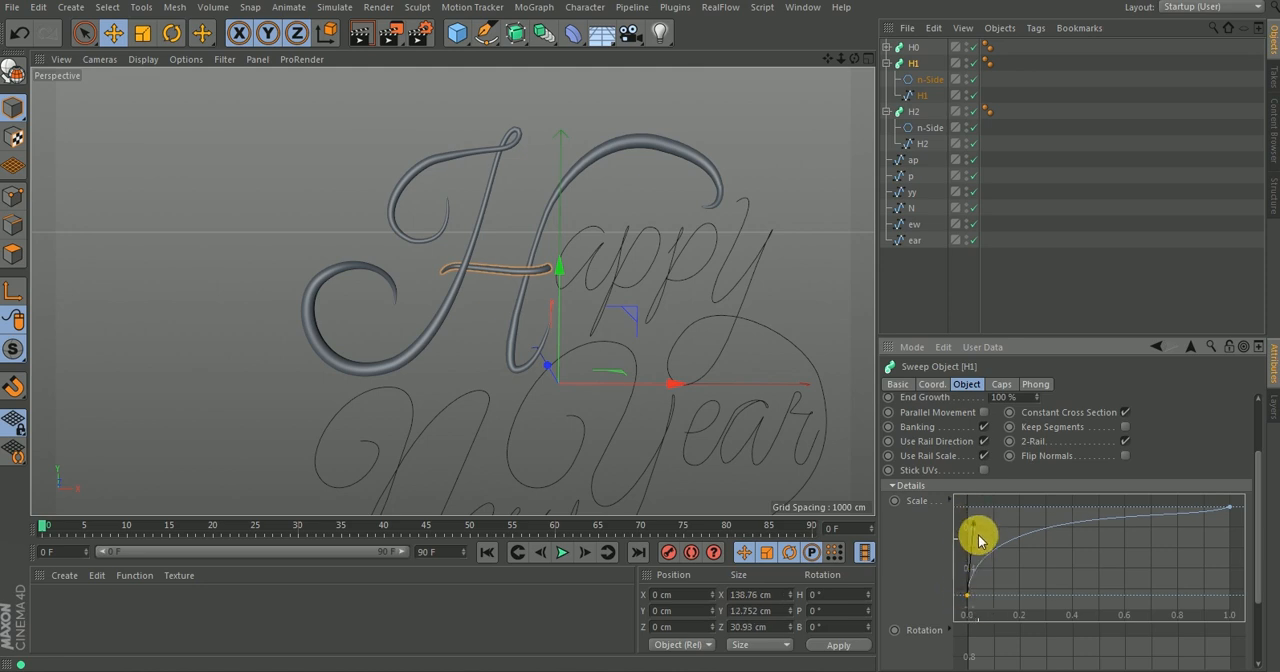
{"action": "mouse_move", "coordinate": [975, 521]}
{"action": "left_mouse_down"}
{"action": "mouse_move", "coordinate": [976, 558]}
{"action": "mouse_move", "coordinate": [980, 523]}
{"action": "left_mouse_up"}
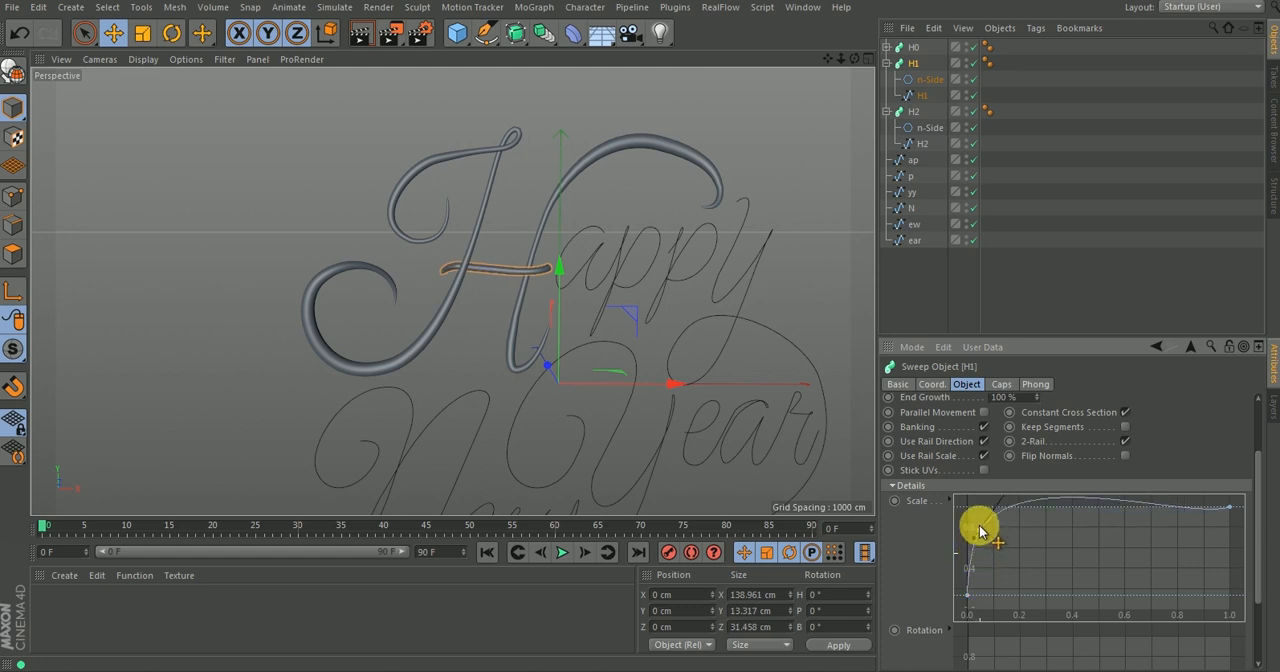
Lower the H1 scale curve's last point to about 0 and add a shaping point just before it at about 0.94.
{"action": "left_click", "coordinate": [1229, 508]}
{"action": "mouse_move", "coordinate": [1231, 514]}
{"action": "left_mouse_down"}
{"action": "mouse_move", "coordinate": [1220, 557]}
{"action": "mouse_move", "coordinate": [1239, 590]}
{"action": "mouse_move", "coordinate": [1197, 594]}
{"action": "mouse_move", "coordinate": [1220, 557]}
{"action": "mouse_move", "coordinate": [1217, 595]}
{"action": "mouse_move", "coordinate": [1220, 574]}
{"action": "mouse_move", "coordinate": [1226, 583]}
{"action": "mouse_move", "coordinate": [1205, 597]}
{"action": "mouse_move", "coordinate": [1237, 543]}
{"action": "mouse_move", "coordinate": [1205, 547]}
{"action": "mouse_move", "coordinate": [1226, 523]}
{"action": "left_mouse_up"}
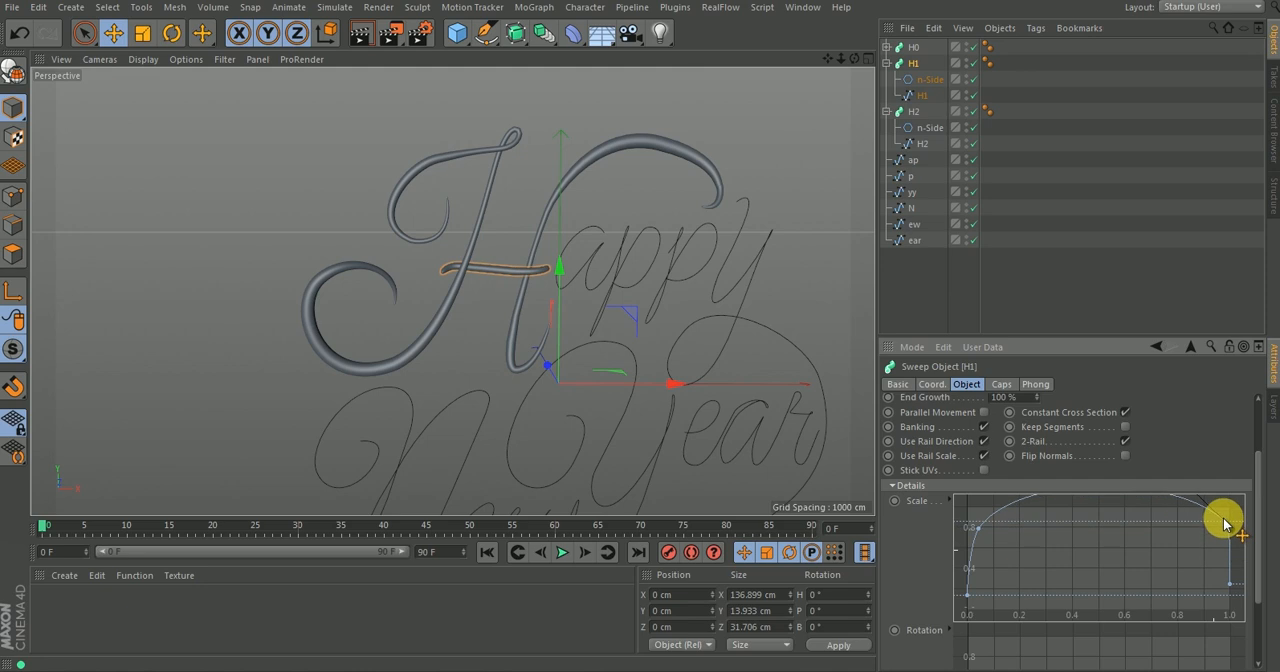
{"action": "left_click", "coordinate": [1213, 517], "text": "ctrl"}
{"action": "left_click_drag", "start_coordinate": [1229, 594], "coordinate": [1233, 615]}
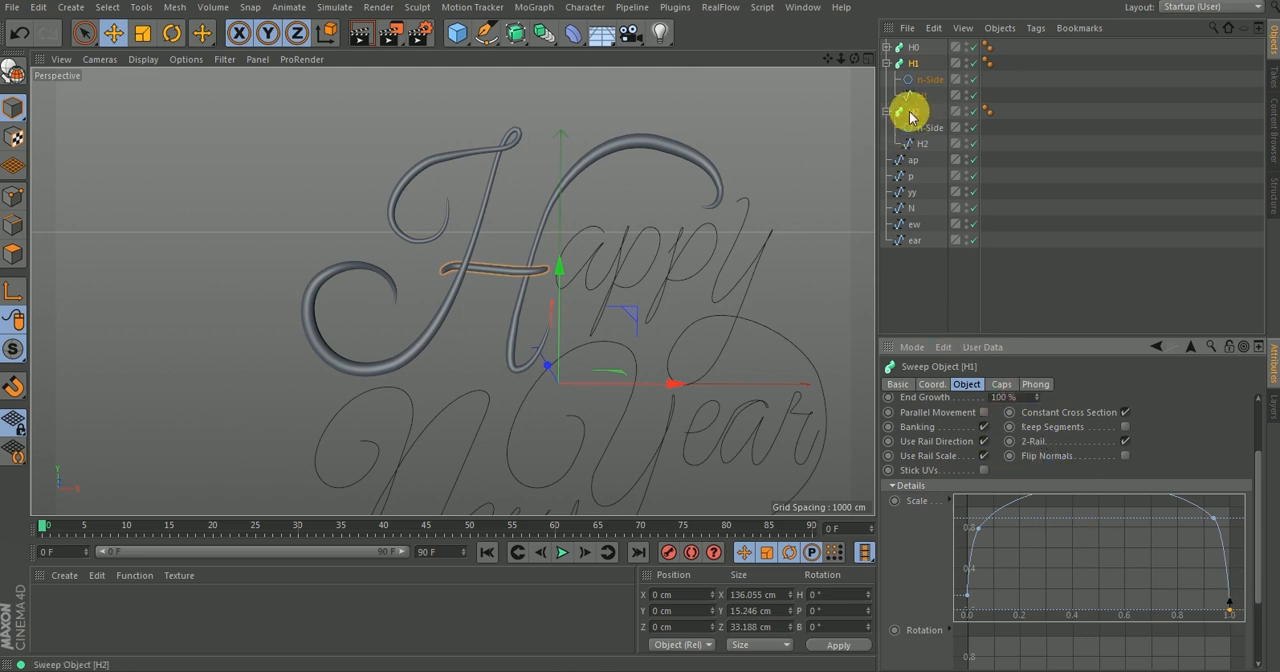
Take the H2 spline out of the H2 sweep and delete that sweep.
{"action": "left_click", "coordinate": [887, 63]}
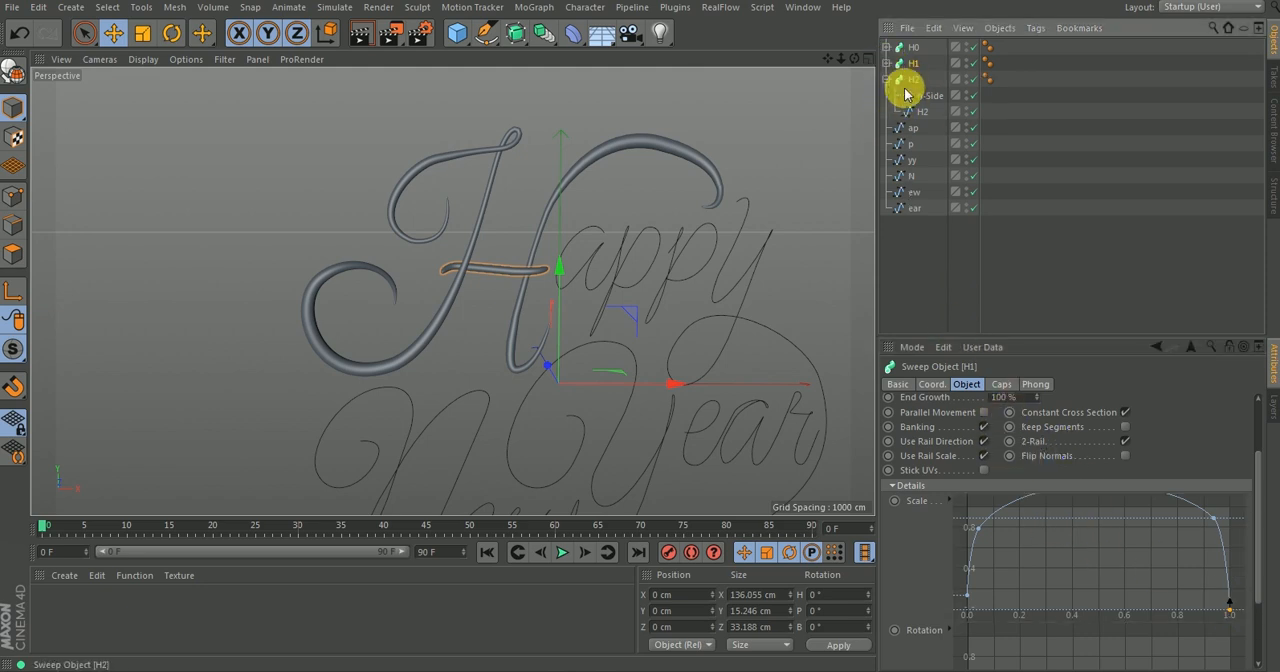
{"action": "left_click", "coordinate": [910, 84]}
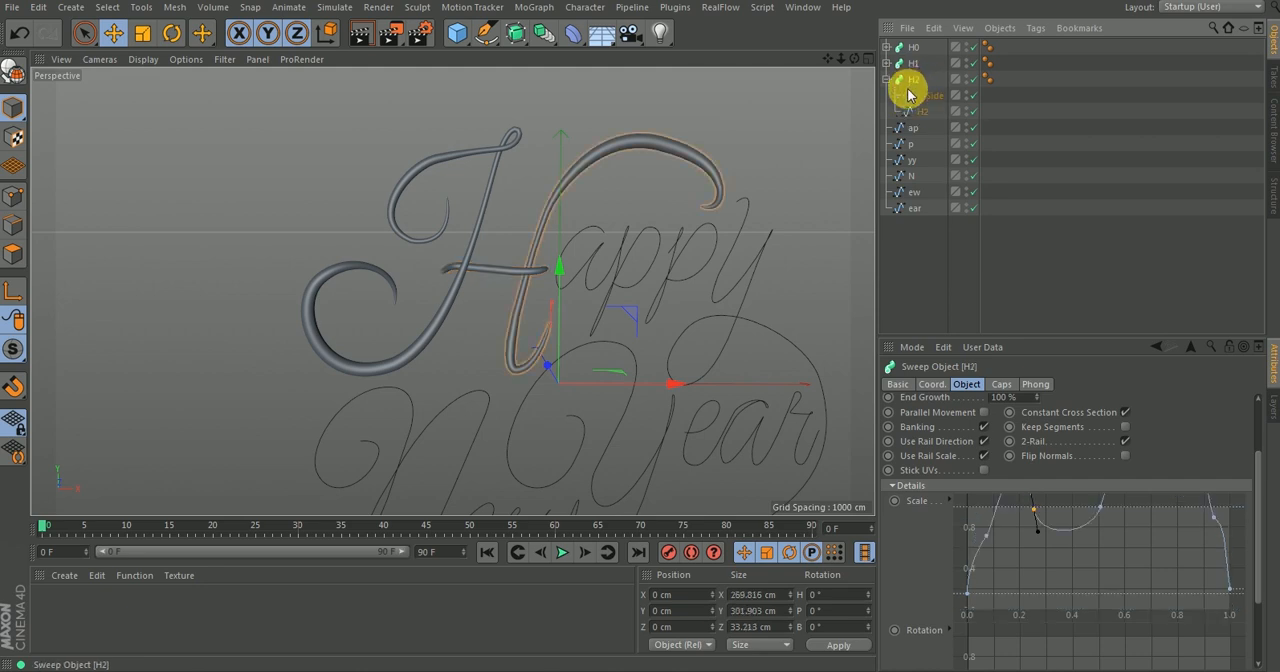
{"action": "left_click", "coordinate": [918, 114]}
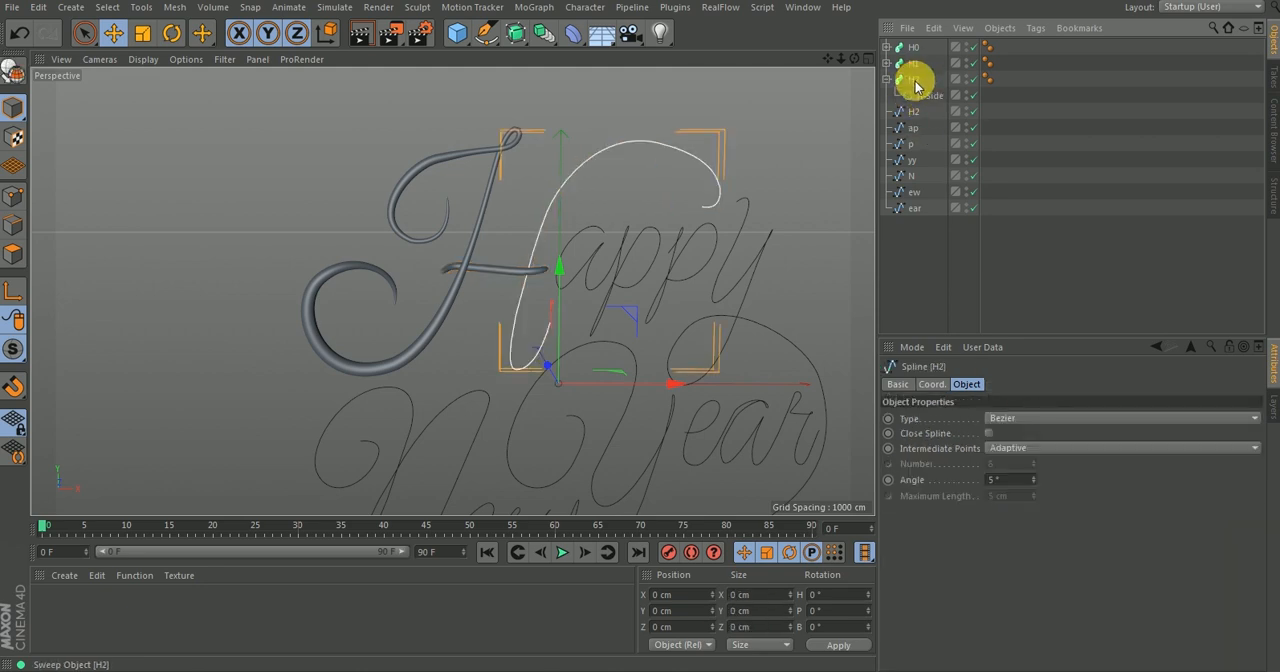
{"action": "left_click", "coordinate": [916, 80]}
{"action": "key", "text": "Delete"}
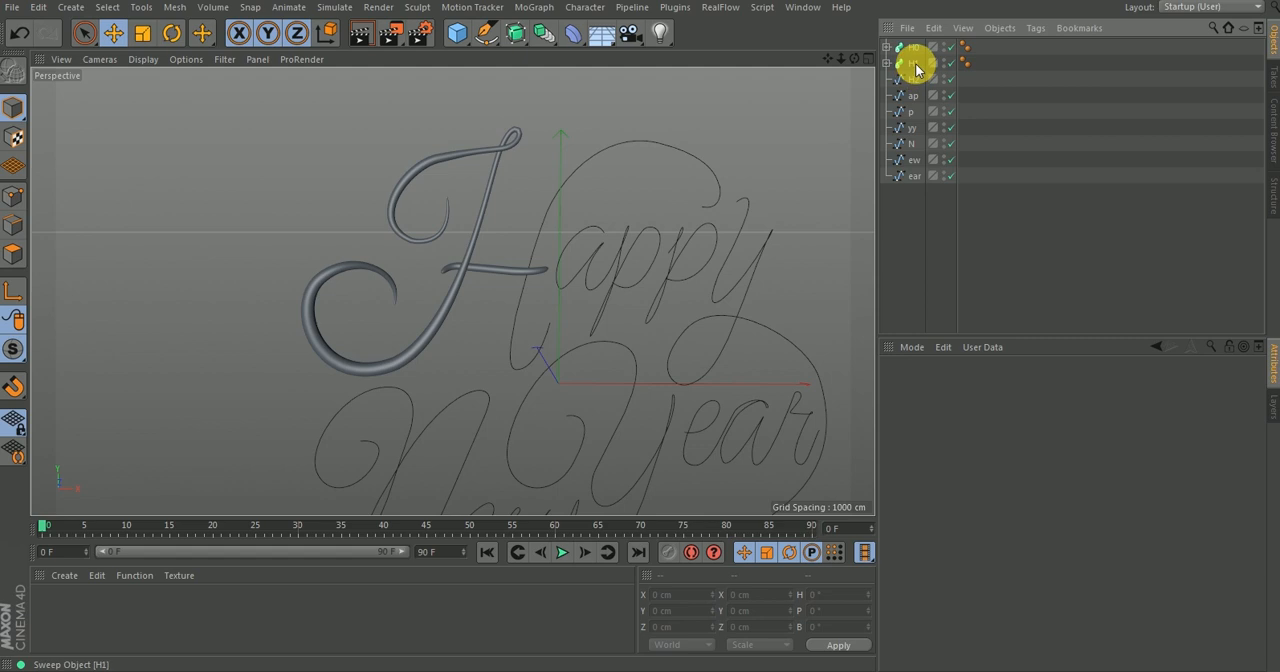
Duplicate the reshaped H1 sweep and rename the copy H2.
{"action": "left_click_drag", "start_coordinate": [918, 72], "coordinate": [912, 83], "text": "ctrl"}
{"action": "double_click", "coordinate": [916, 79]}
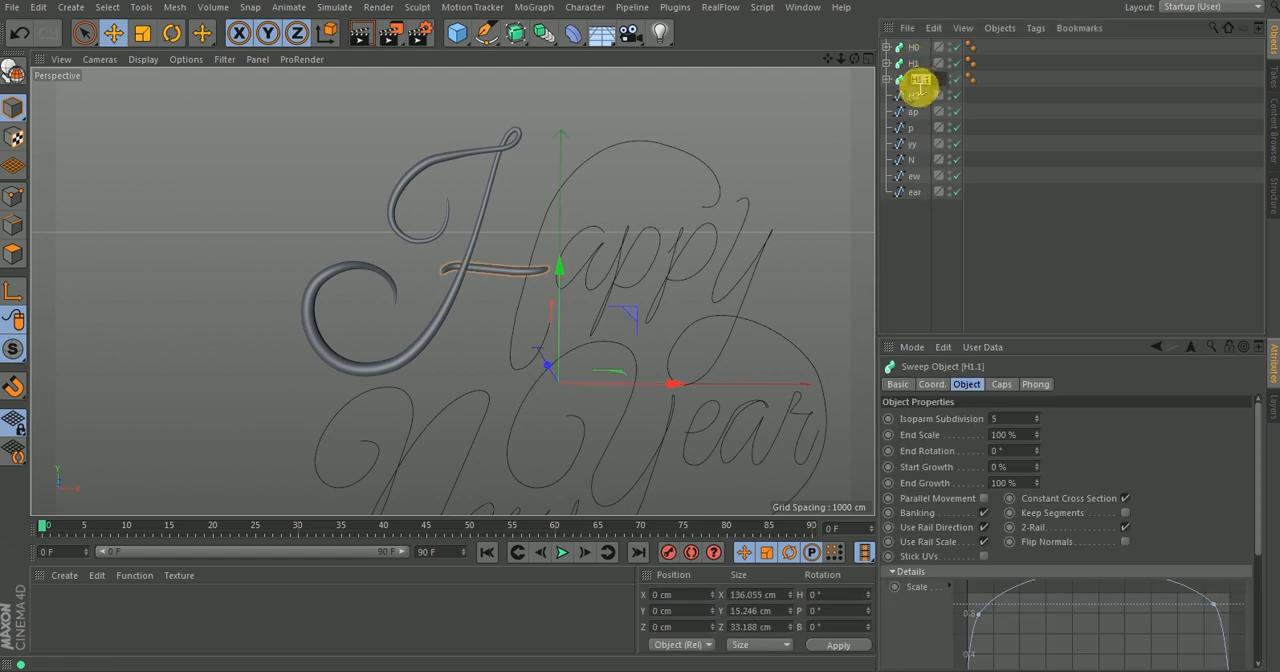
{"action": "type", "text": "H2"}
{"action": "key", "text": "Return"}
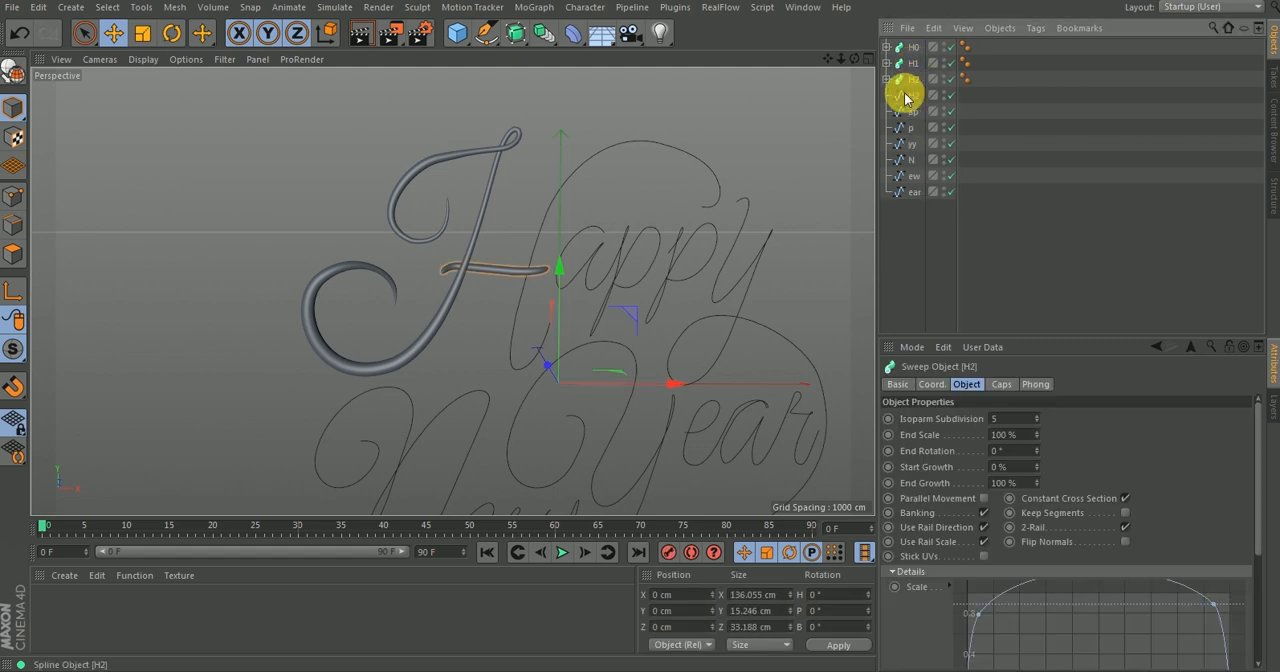
Replace the H1 spline inside the new H2 sweep with the H2 spline.
{"action": "left_click", "coordinate": [887, 79]}
{"action": "left_click", "coordinate": [922, 113]}
{"action": "key", "text": "Delete"}
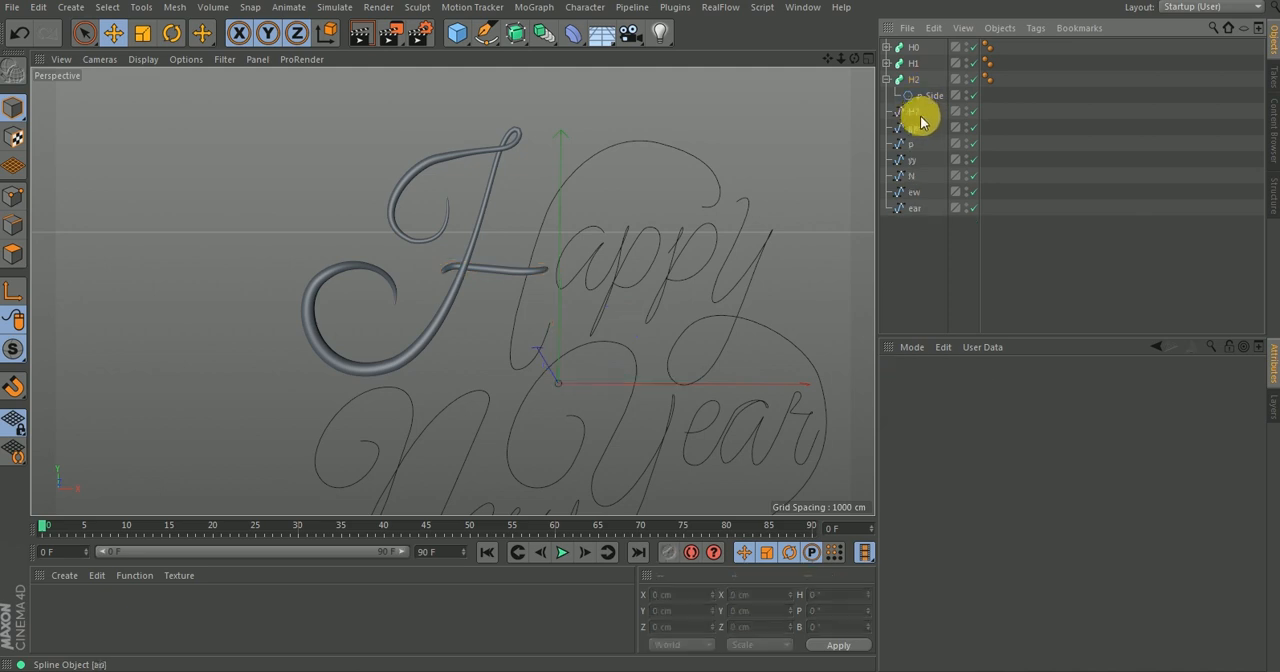
{"action": "left_click", "coordinate": [918, 113]}
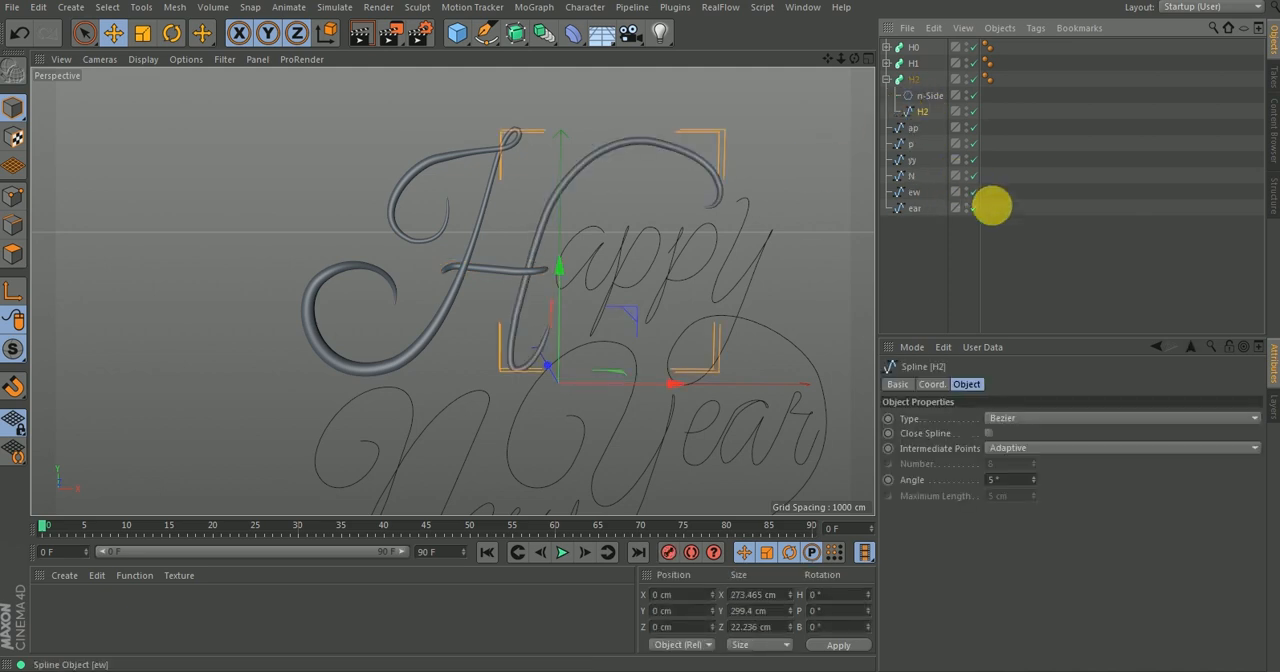
{"action": "left_click", "coordinate": [985, 205]}
{"action": "left_click_drag", "start_coordinate": [654, 250], "coordinate": [582, 278], "text": "alt"}
{"action": "left_click_drag", "start_coordinate": [527, 272], "coordinate": [674, 193], "text": "alt"}
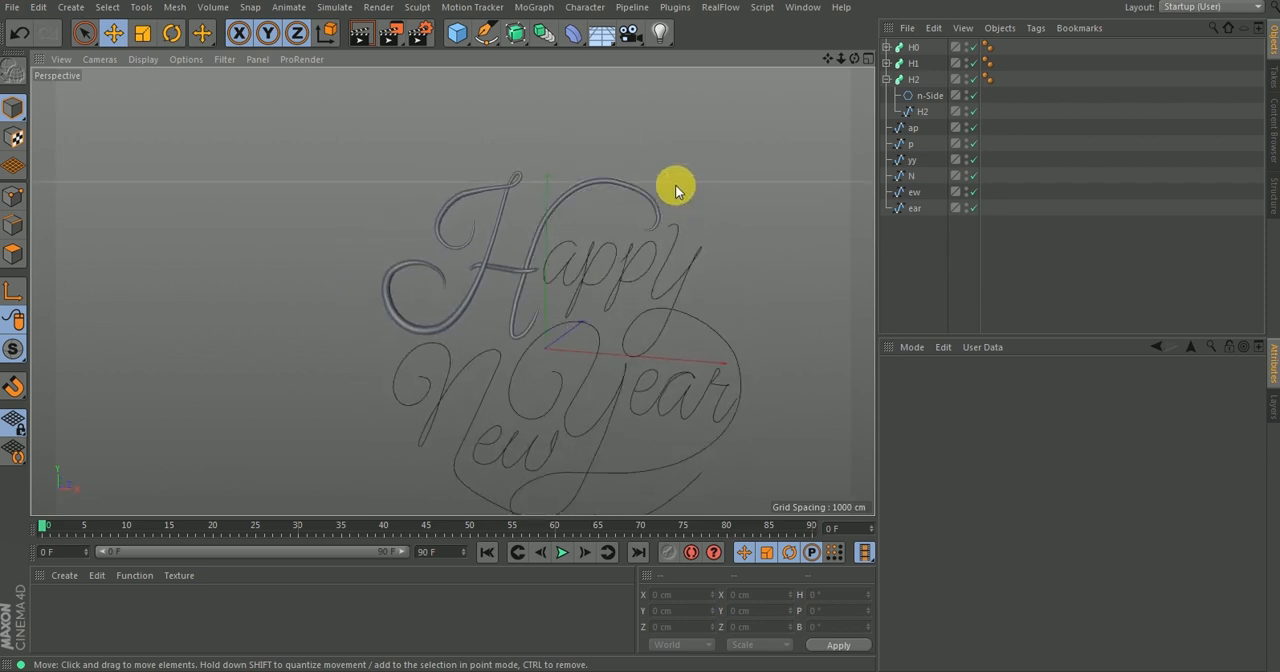
{"action": "key", "text": "v"}
{"action": "mouse_move", "coordinate": [687, 198]}
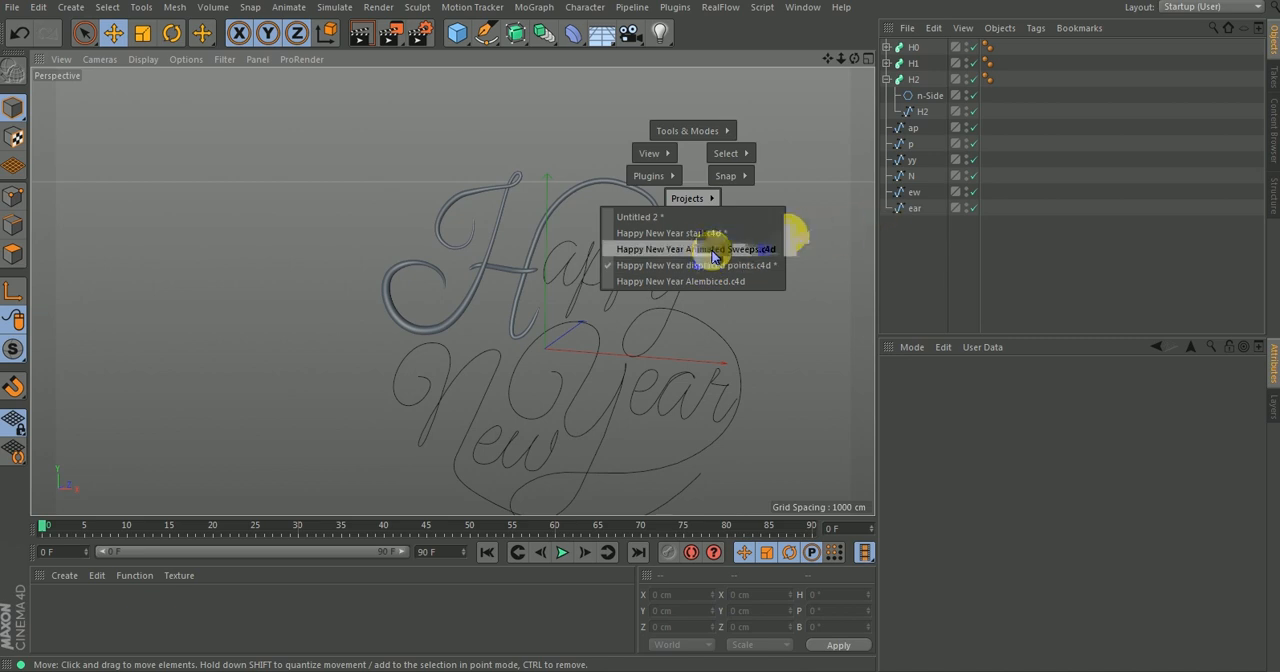
{"action": "left_click", "coordinate": [914, 240]}
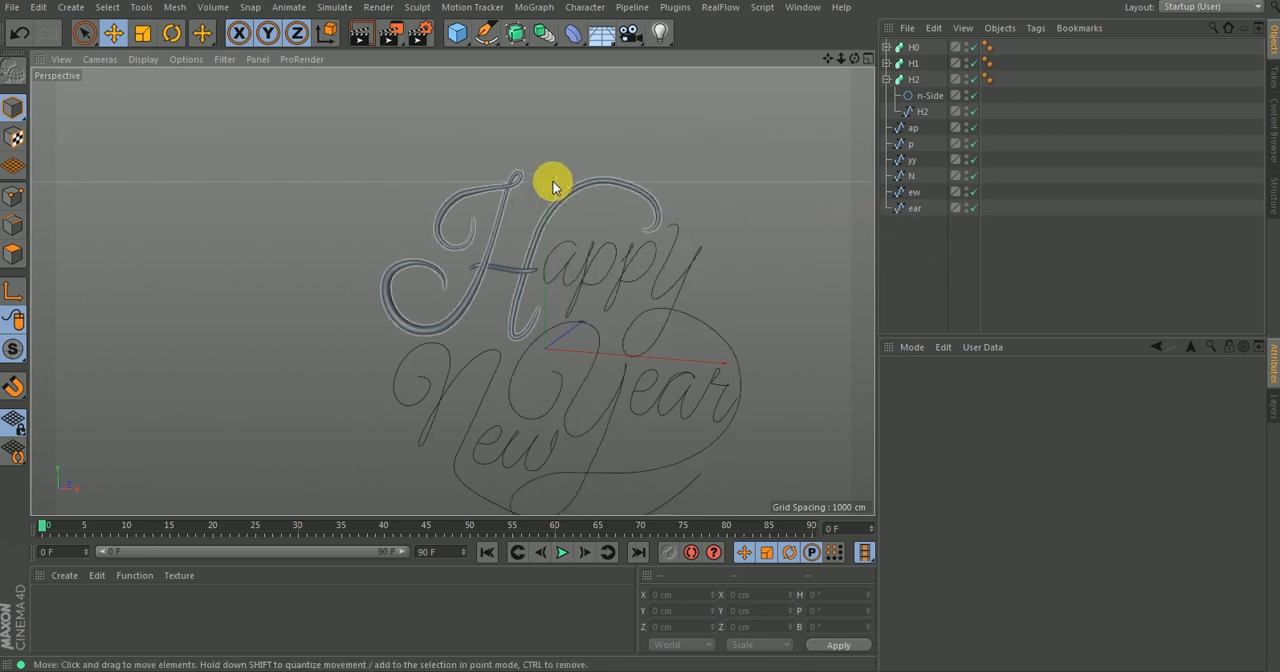
Try out the H0 sweep's write-on effect by varying Start Growth between 0% and 100%, ending at 0%.
{"action": "left_click", "coordinate": [887, 79]}
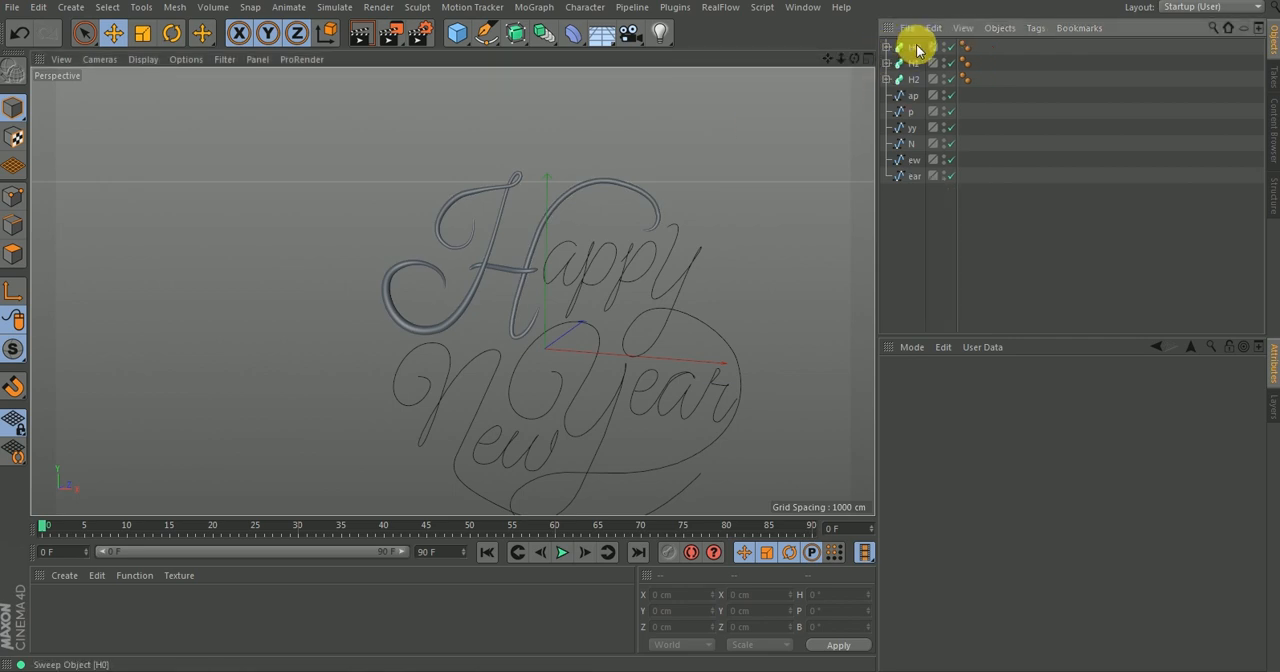
{"action": "left_click", "coordinate": [913, 47]}
{"action": "left_click_drag", "start_coordinate": [462, 270], "coordinate": [471, 278], "text": "alt"}
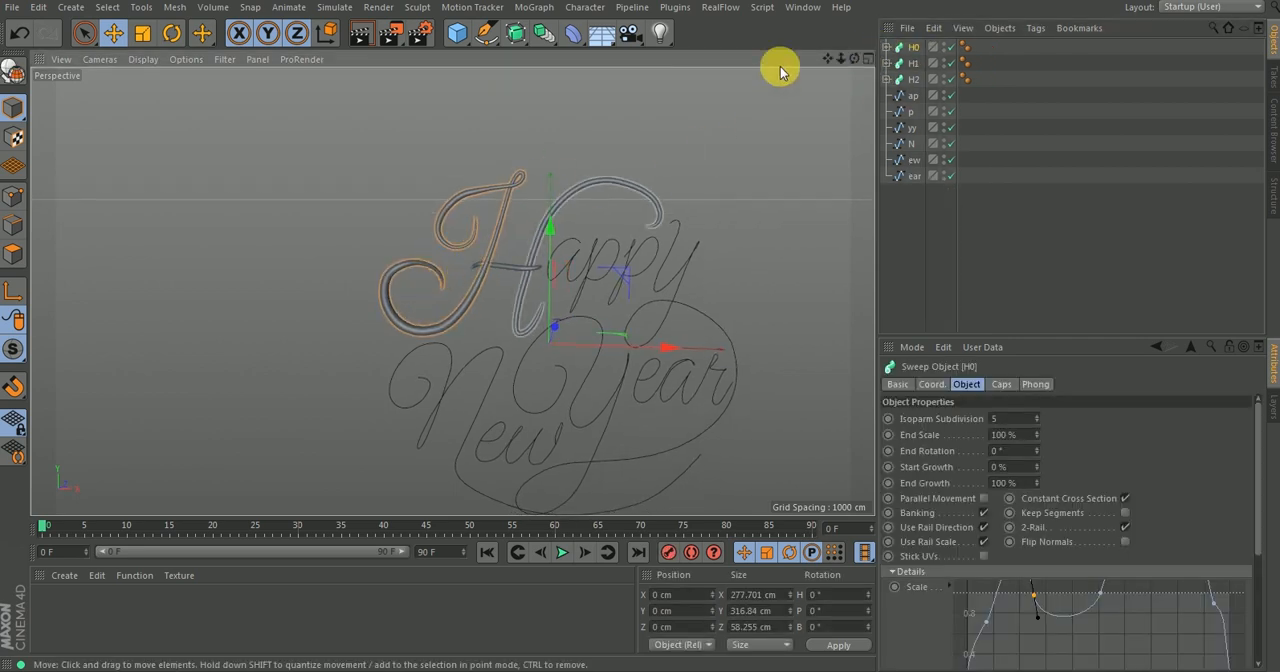
{"action": "left_click", "coordinate": [926, 467]}
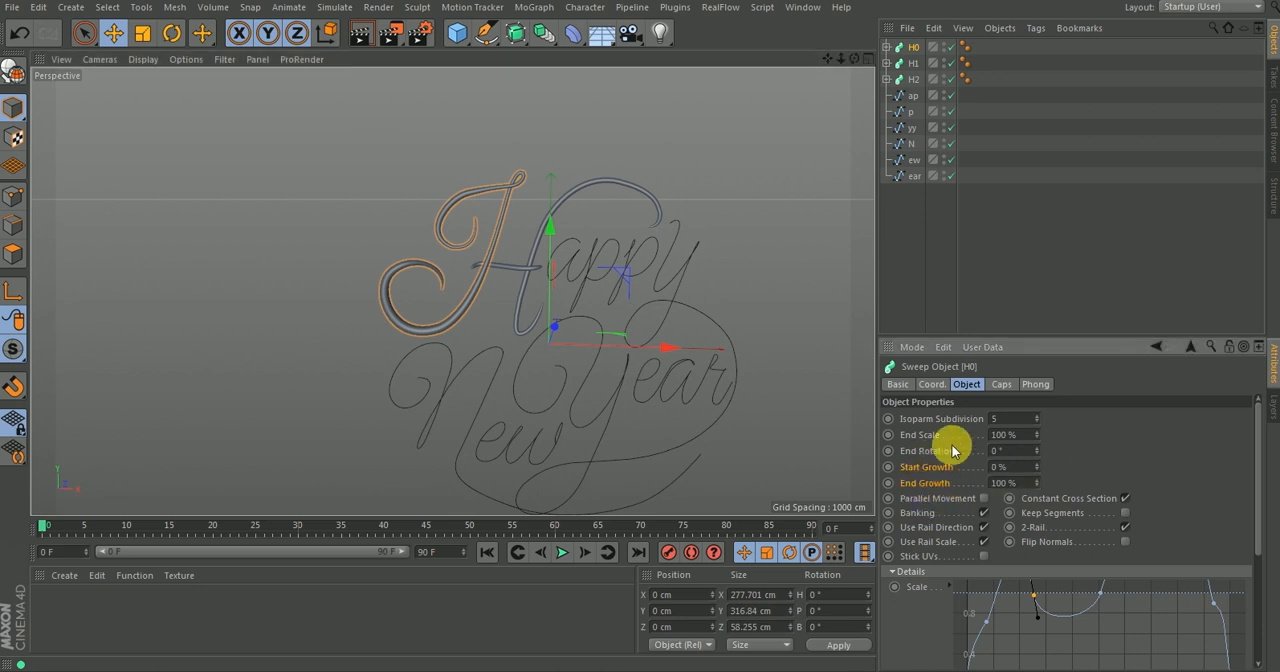
{"action": "mouse_move", "coordinate": [1037, 484]}
{"action": "left_mouse_down"}
{"action": "mouse_move", "coordinate": [1037, 582]}
{"action": "mouse_move", "coordinate": [1037, 484]}
{"action": "left_mouse_up"}
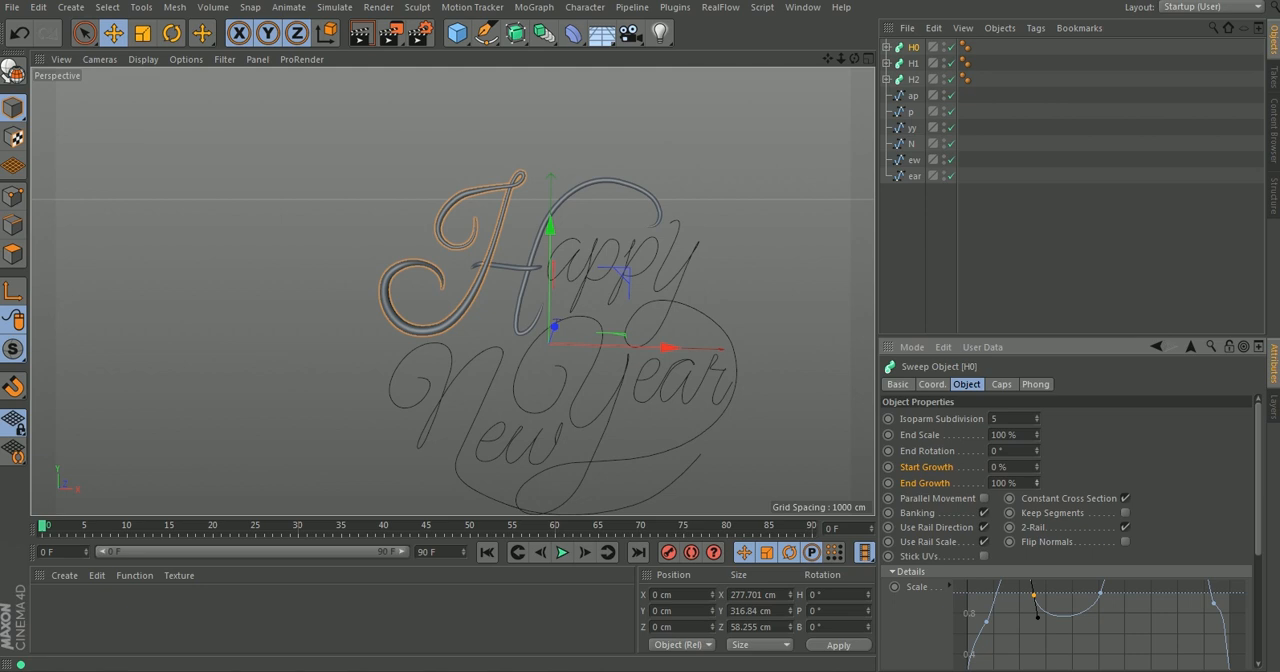
{"action": "left_click_drag", "start_coordinate": [1037, 467], "coordinate": [1037, 369]}
{"action": "left_click_drag", "start_coordinate": [1037, 467], "coordinate": [1037, 567]}
{"action": "left_click_drag", "start_coordinate": [1037, 467], "coordinate": [1037, 400]}
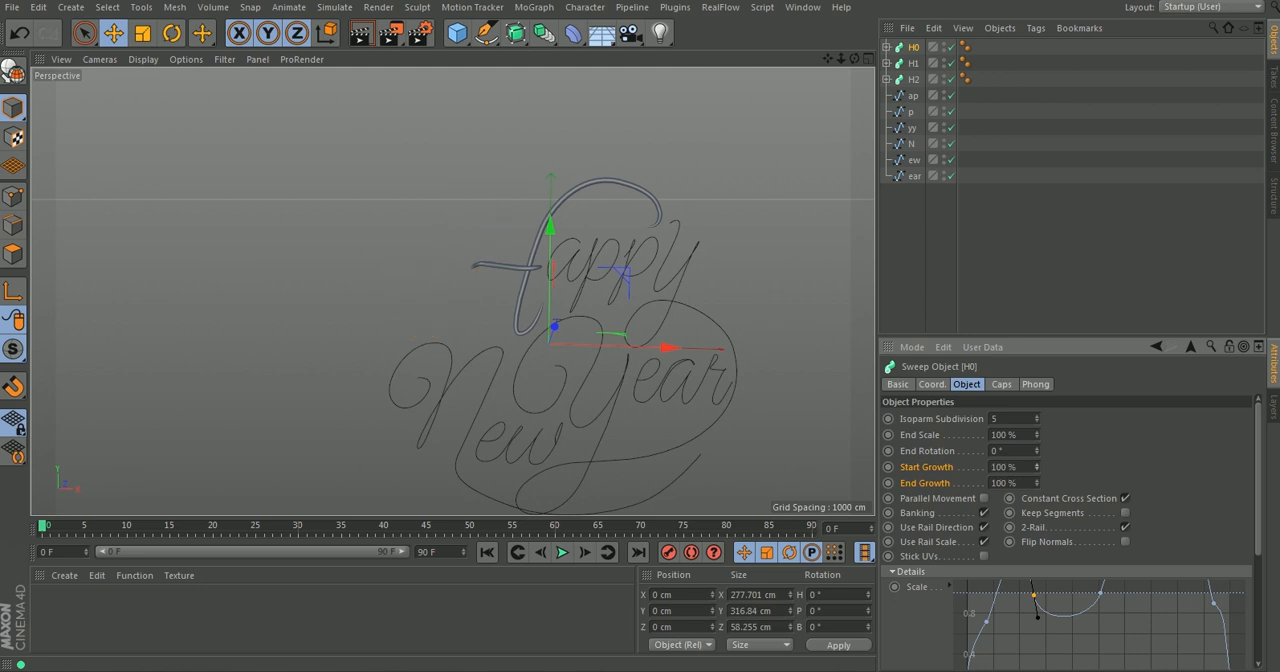
{"action": "left_click_drag", "start_coordinate": [1037, 467], "coordinate": [1037, 540]}
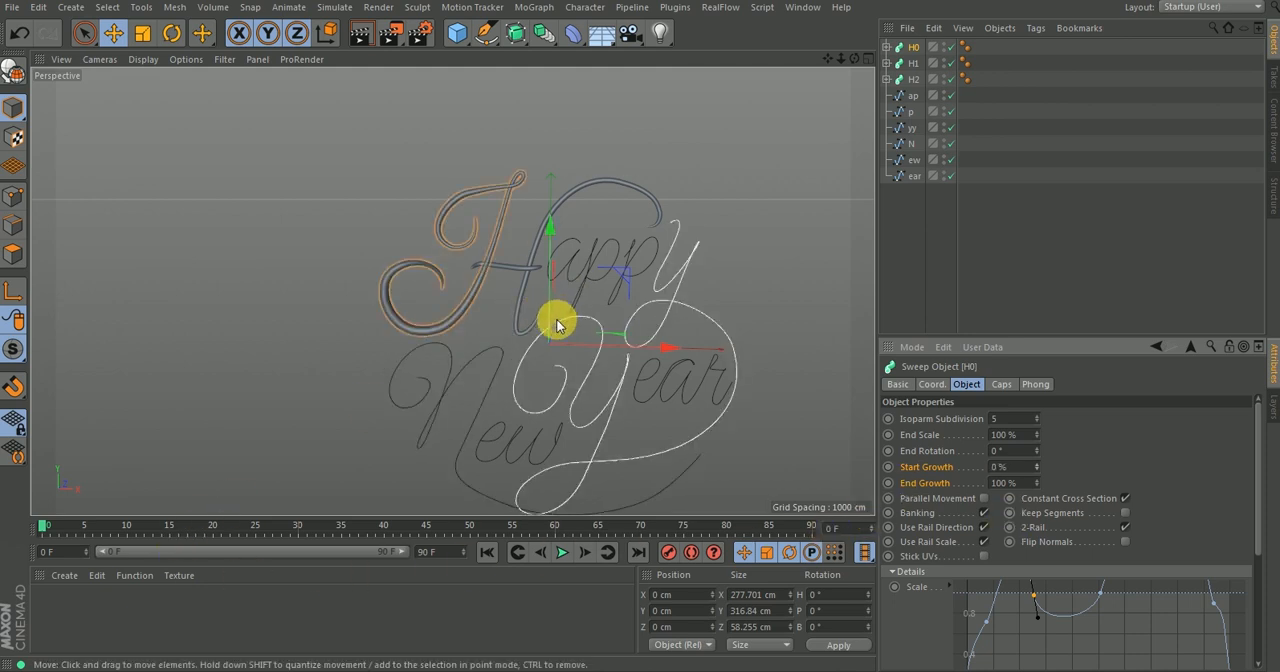
Set both the project frame rate and the render output frame rate to 24.
{"action": "key", "text": "ctrl+d"}
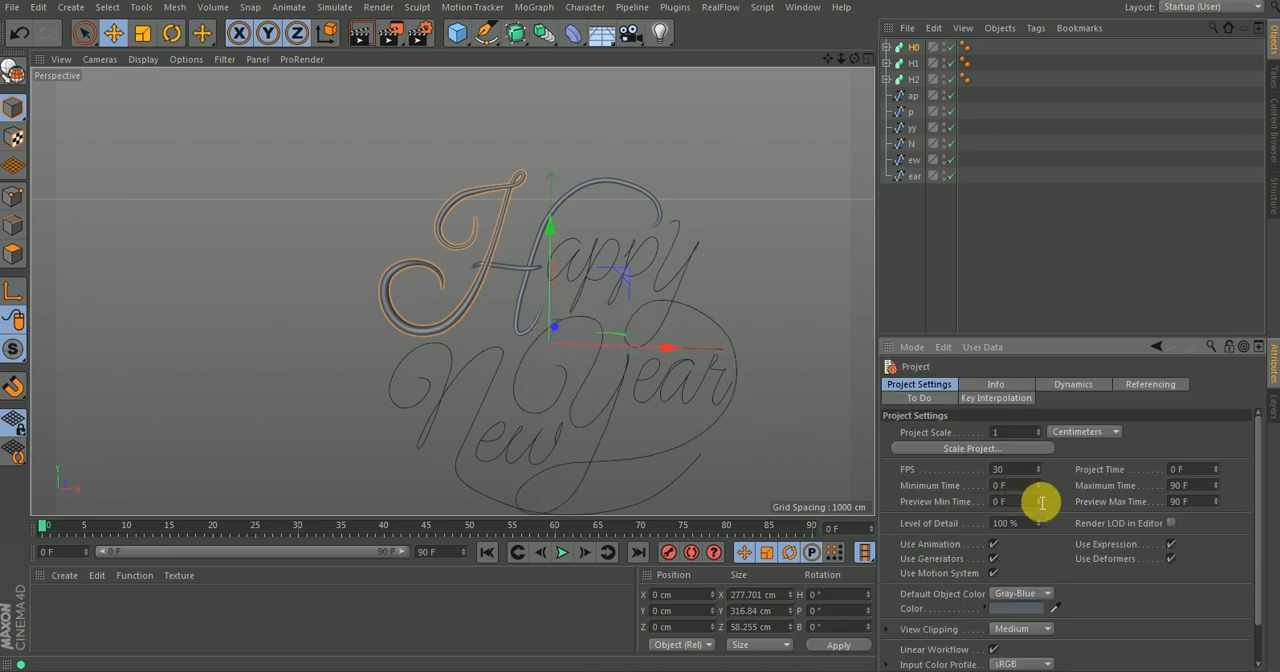
{"action": "left_click", "coordinate": [1026, 474]}
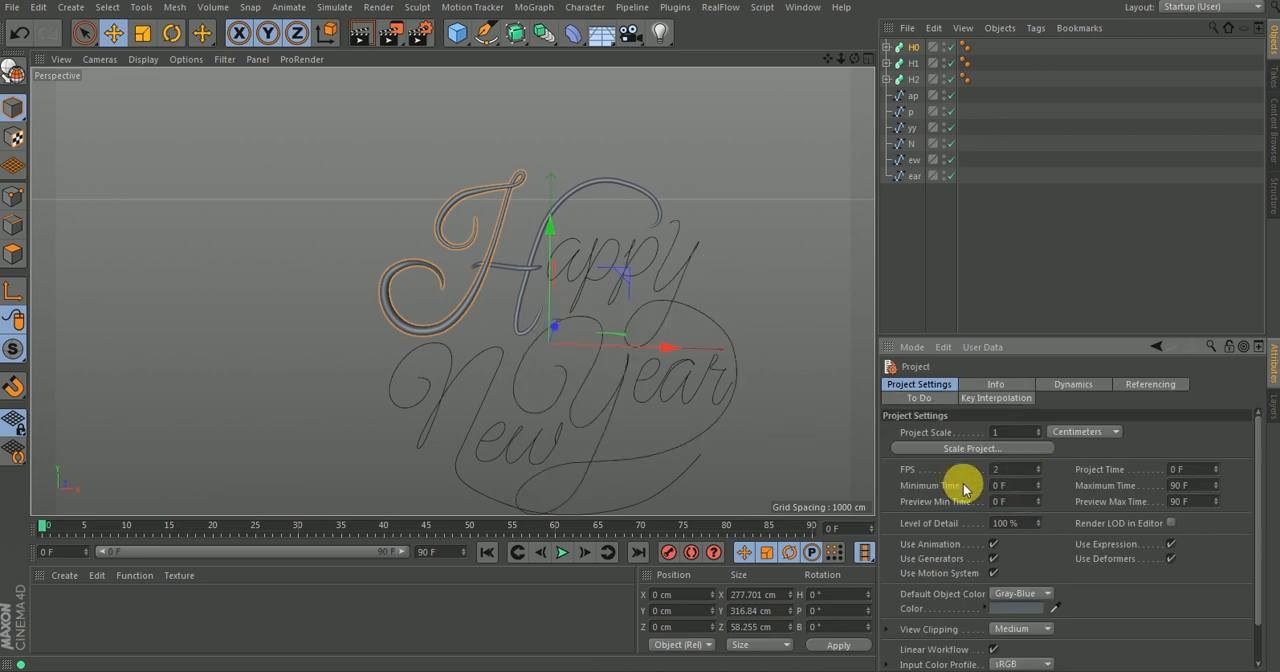
{"action": "left_click", "coordinate": [422, 44]}
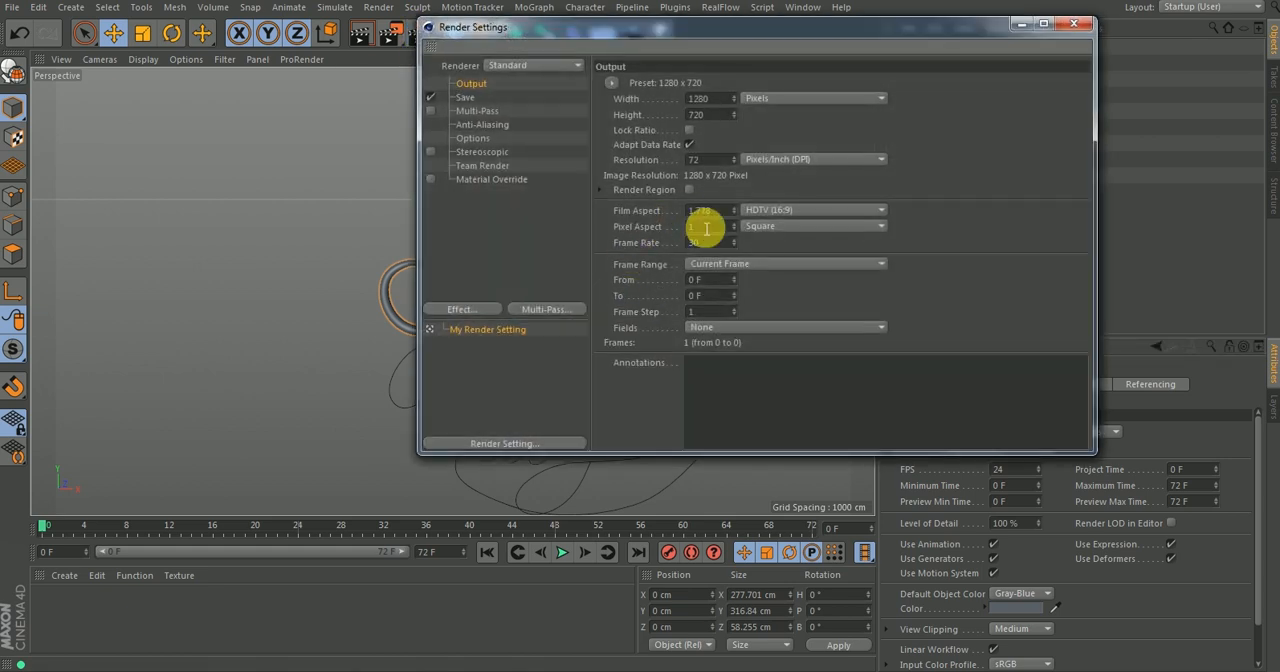
{"action": "left_click", "coordinate": [706, 244]}
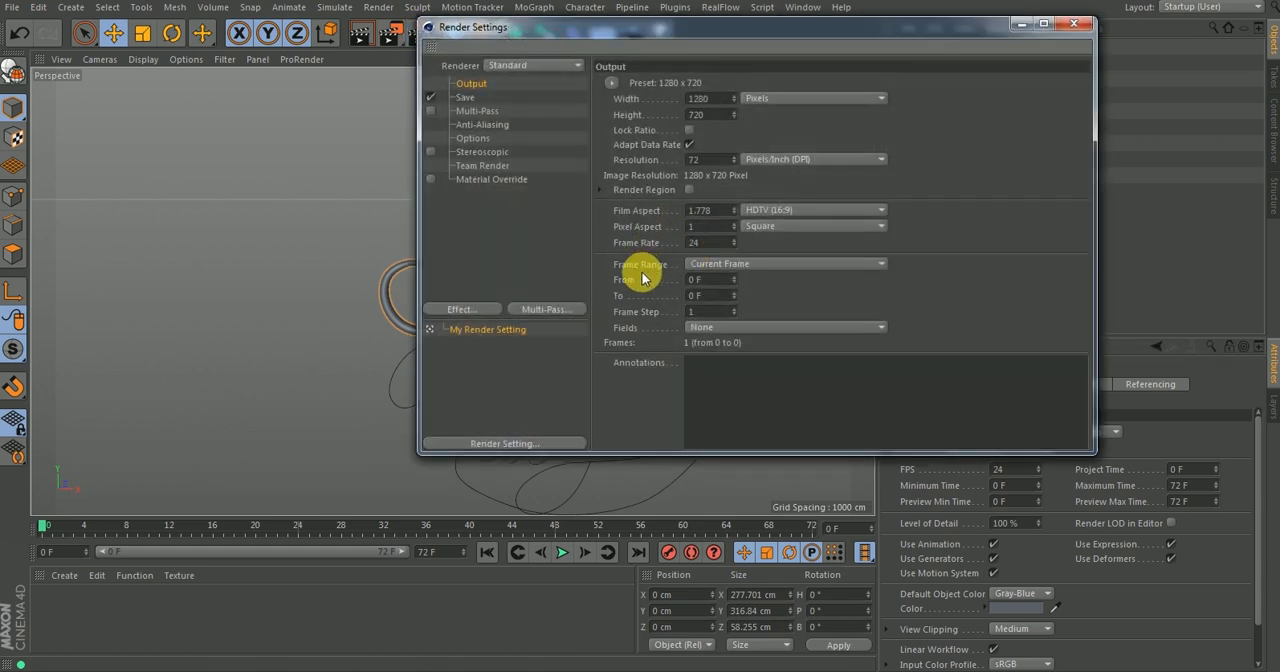
{"action": "left_click", "coordinate": [1076, 24]}
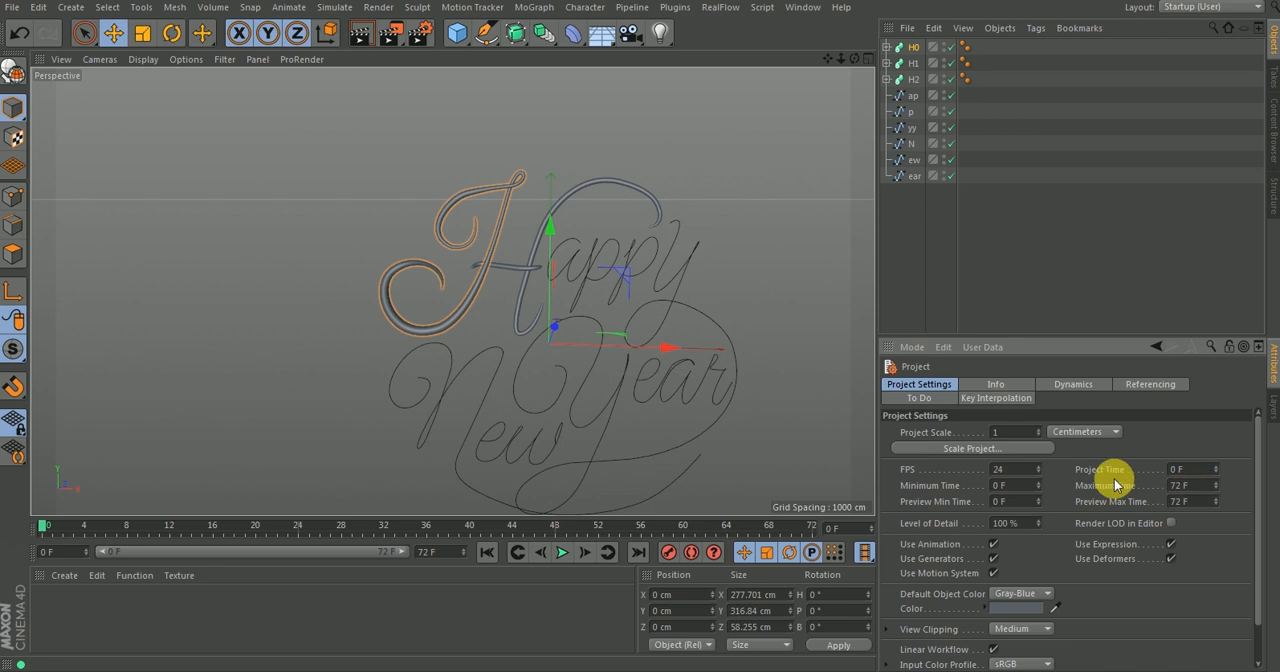
Extend the project's maximum time and preview maximum time to 96 frames.
{"action": "left_click", "coordinate": [1190, 486]}
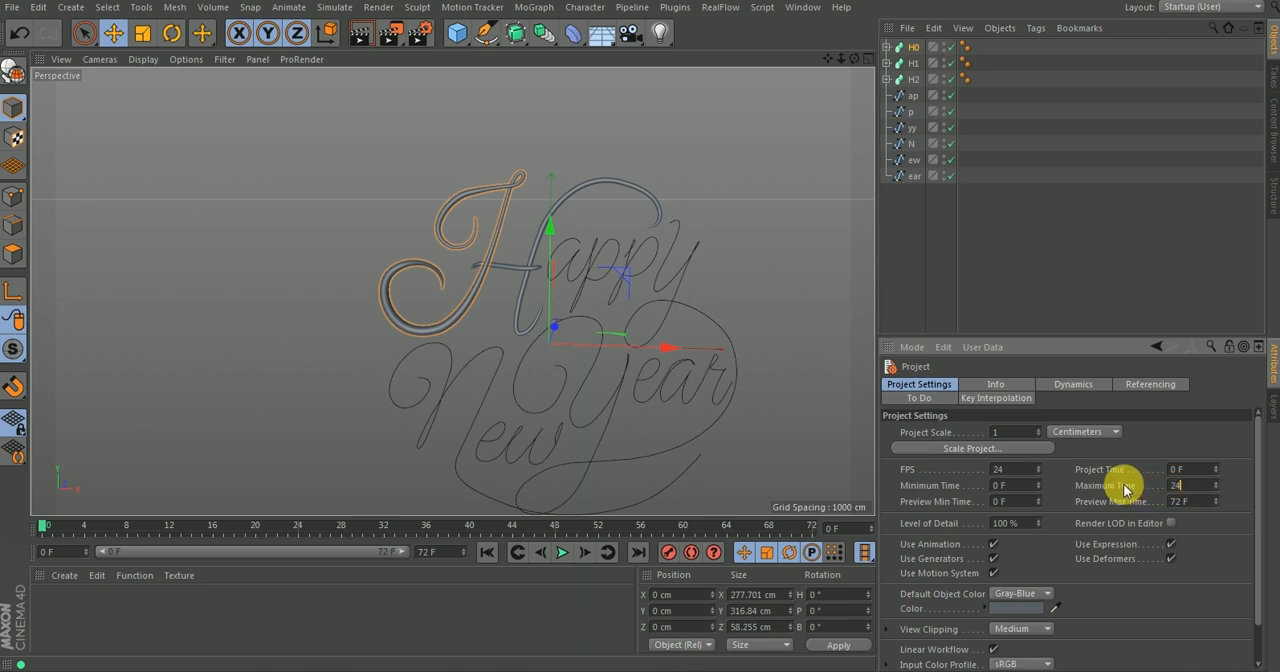
{"action": "key", "text": "Return"}
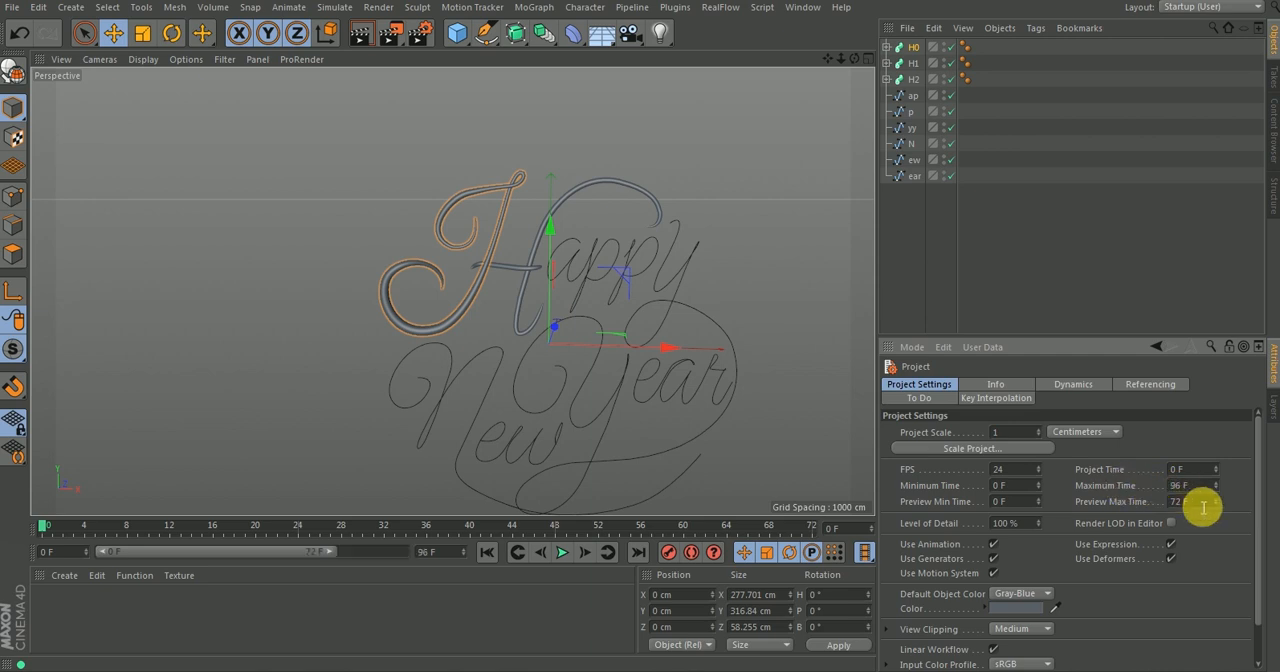
{"action": "left_click", "coordinate": [1201, 505]}
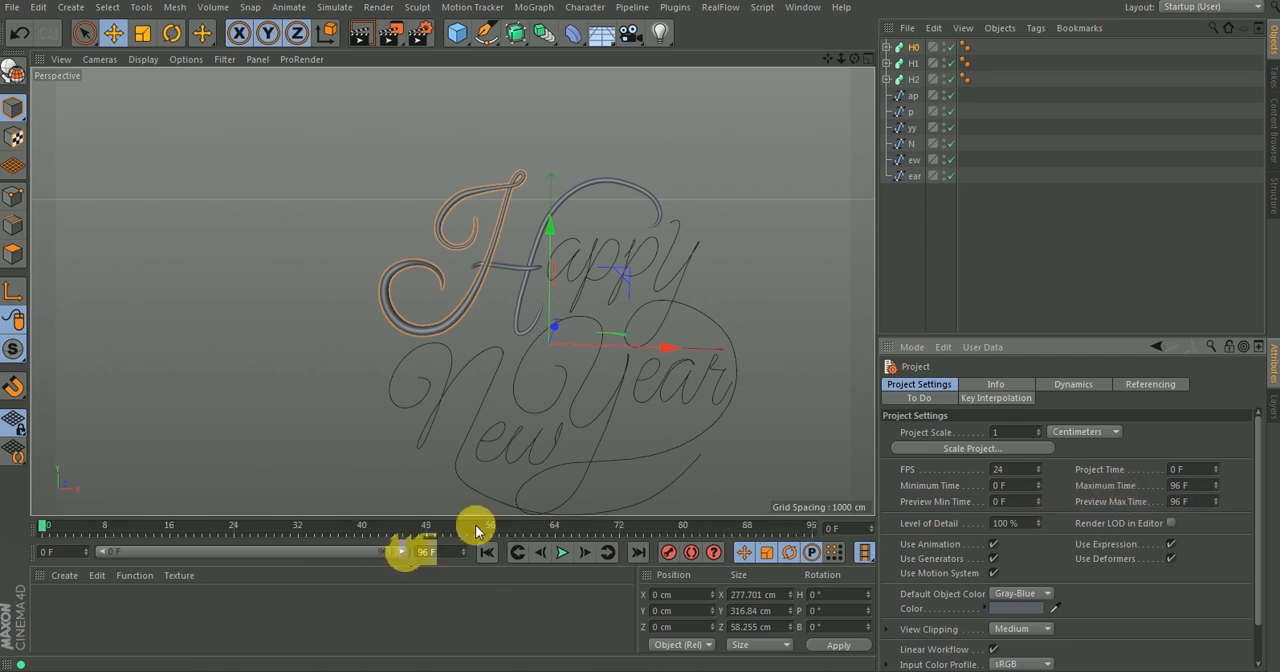
{"action": "double_click", "coordinate": [432, 554]}
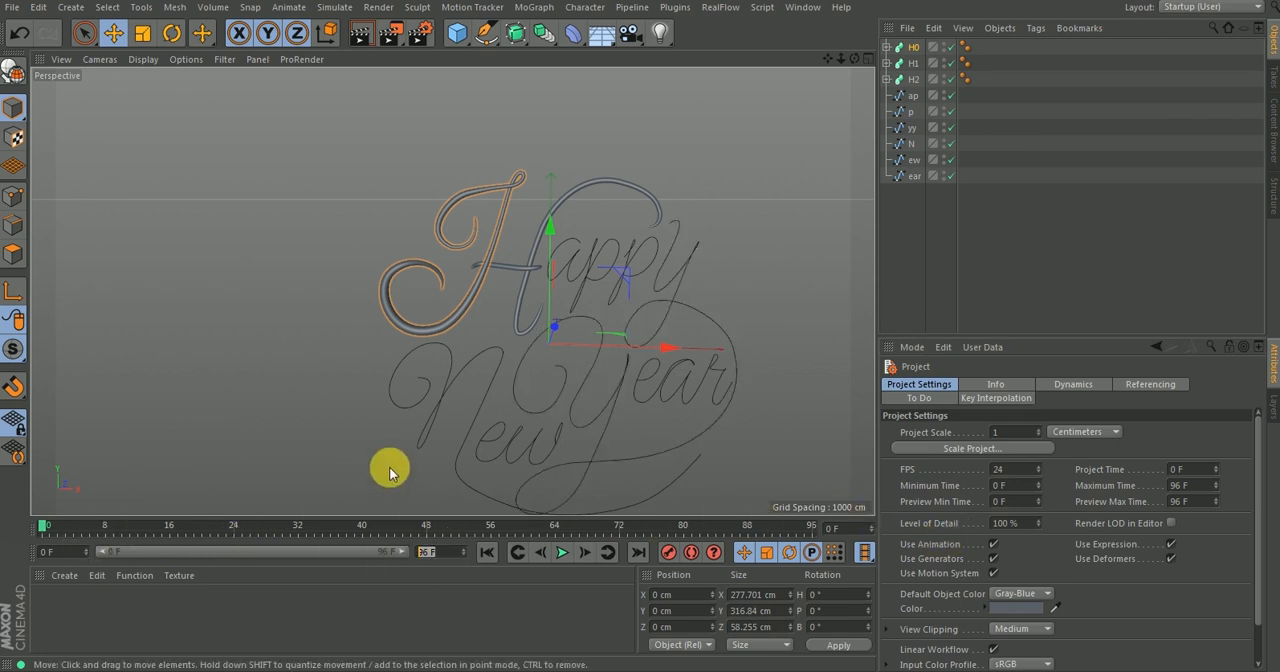
Set the H0 sweep's Start Growth to 100% at frame 5 and keyframe only that parameter.
{"action": "left_click_drag", "start_coordinate": [391, 297], "coordinate": [414, 286], "text": "alt"}
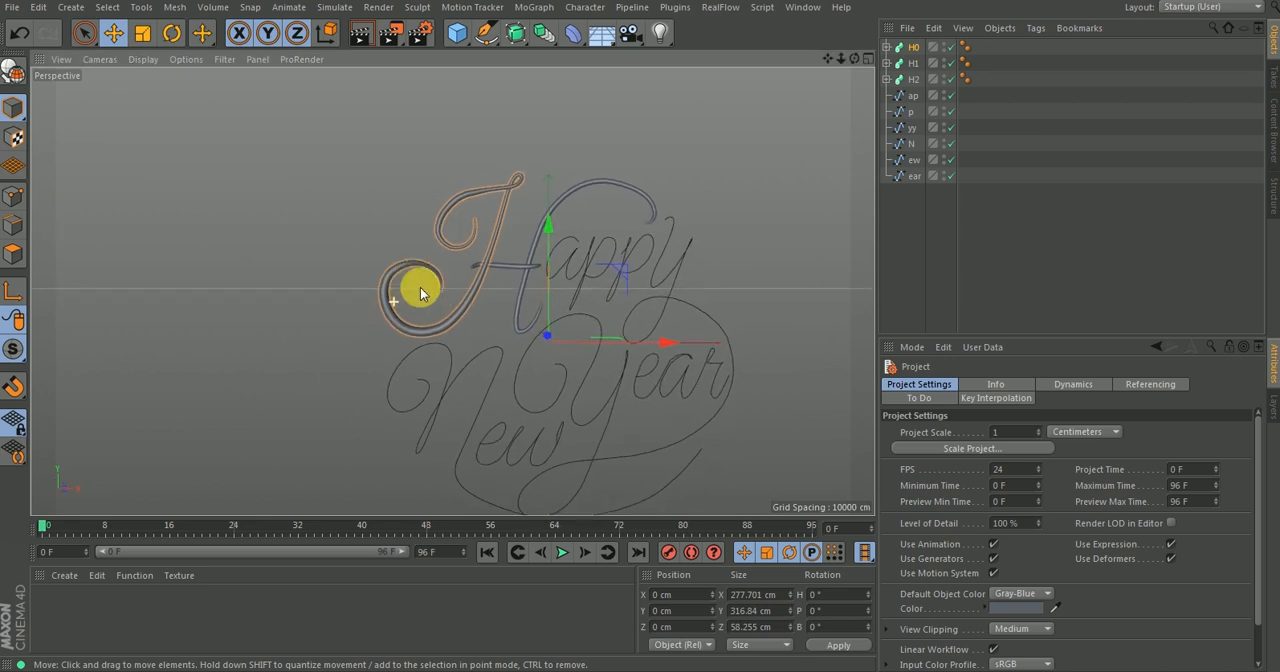
{"action": "left_click", "coordinate": [912, 47]}
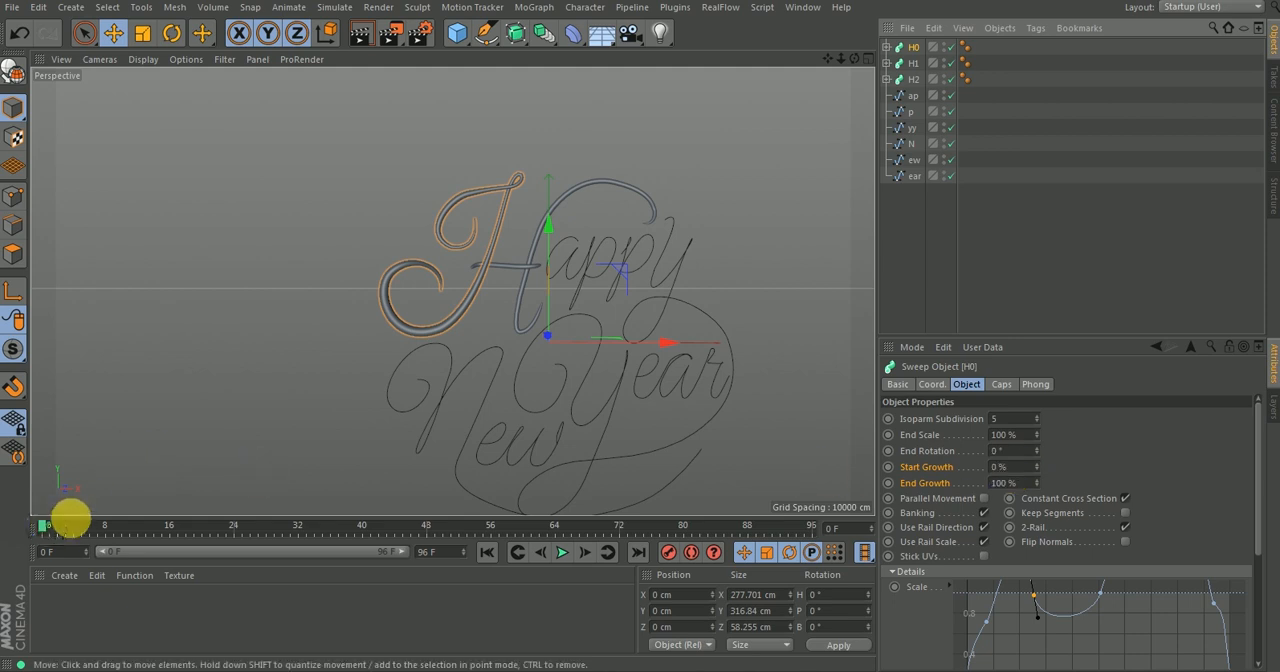
{"action": "left_click_drag", "start_coordinate": [63, 523], "coordinate": [86, 540]}
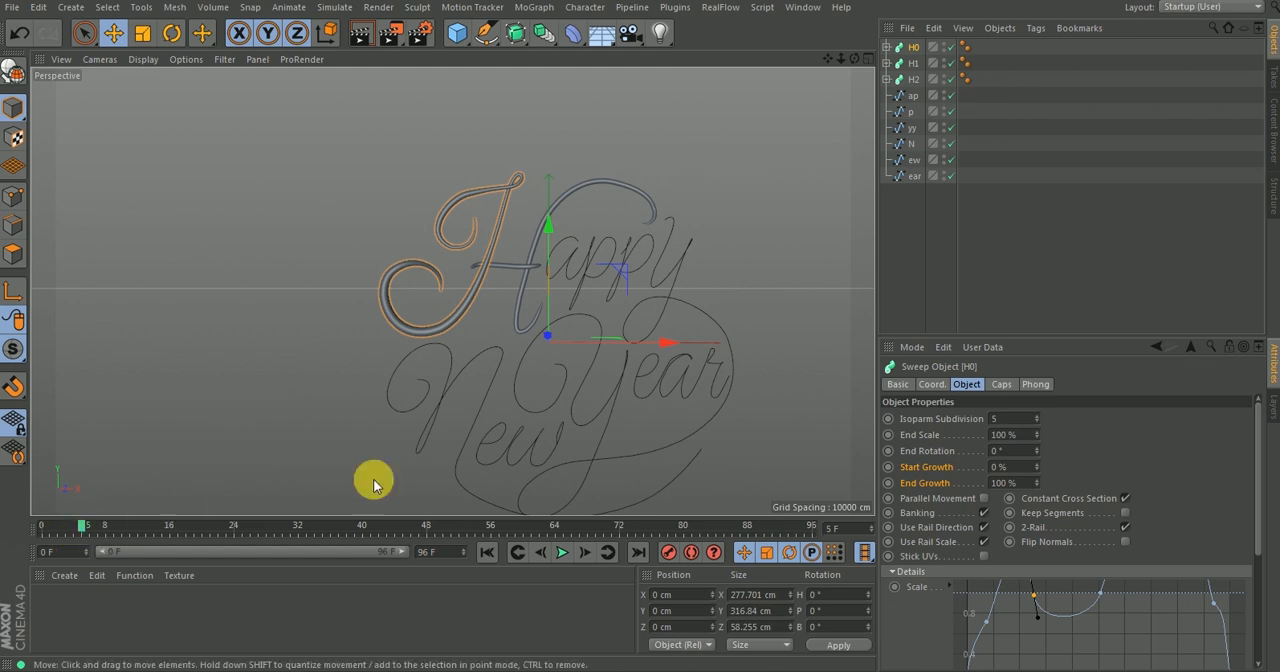
{"action": "left_click", "coordinate": [1009, 469]}
{"action": "type", "text": "100"}
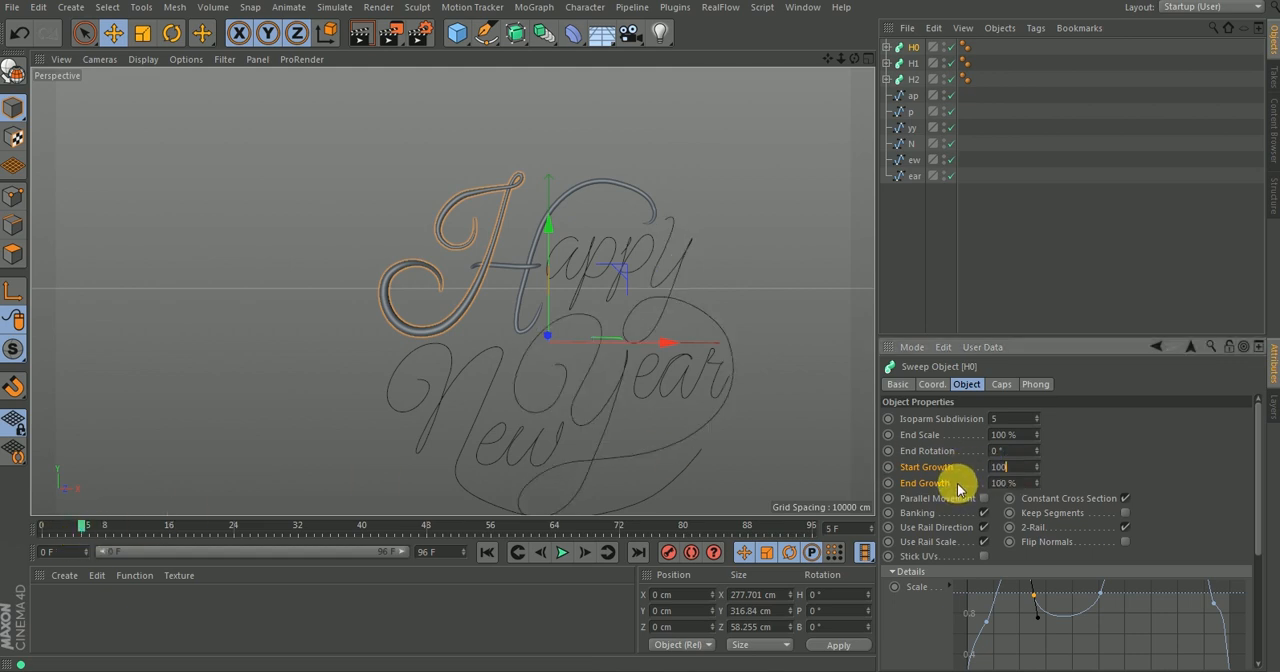
{"action": "key", "text": "Return"}
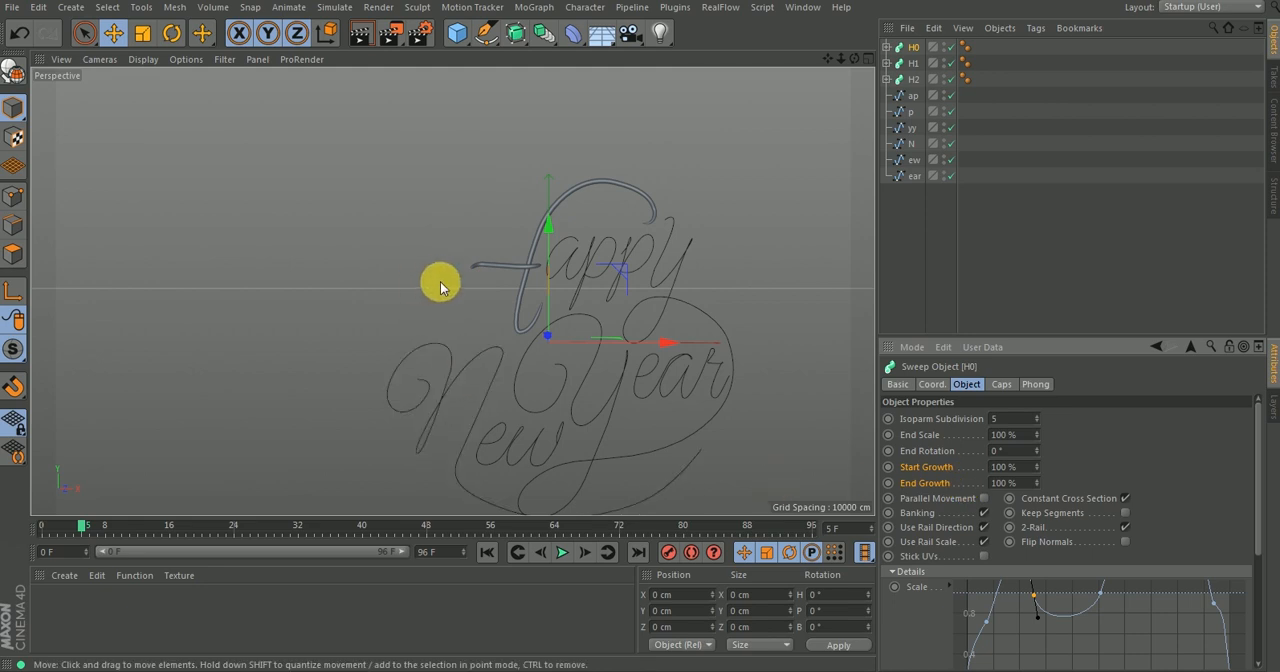
{"action": "left_click", "coordinate": [889, 468], "text": "ctrl"}
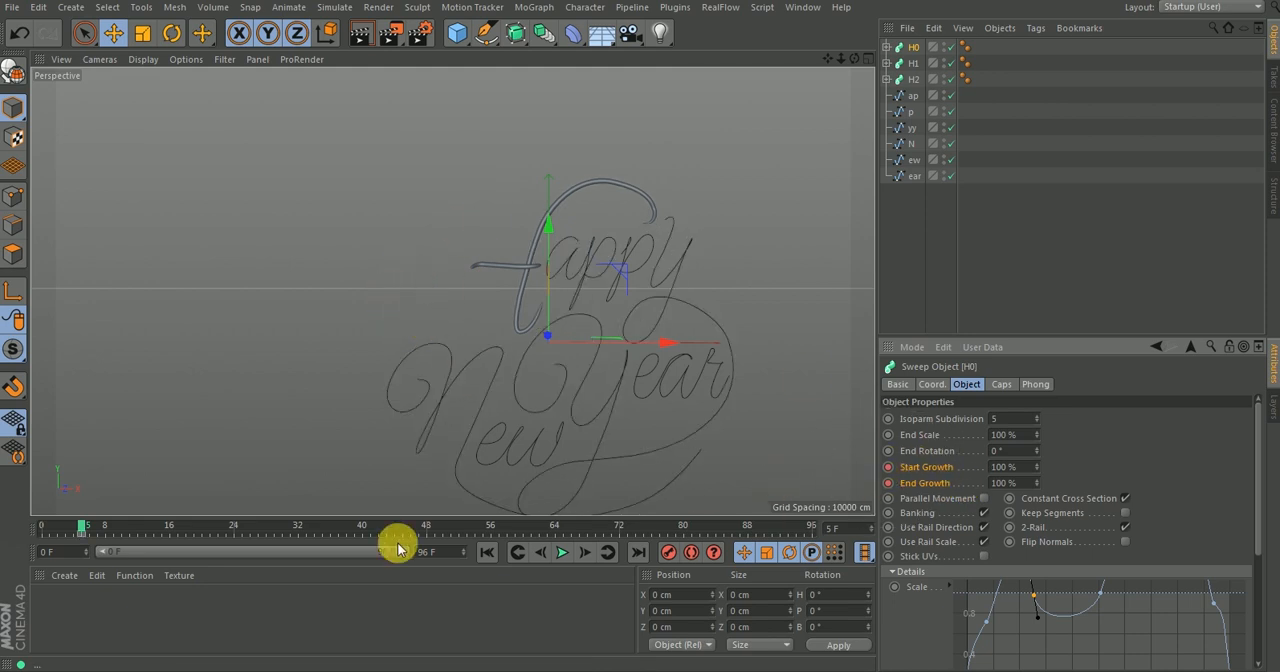
{"action": "key", "text": "ctrl+z"}
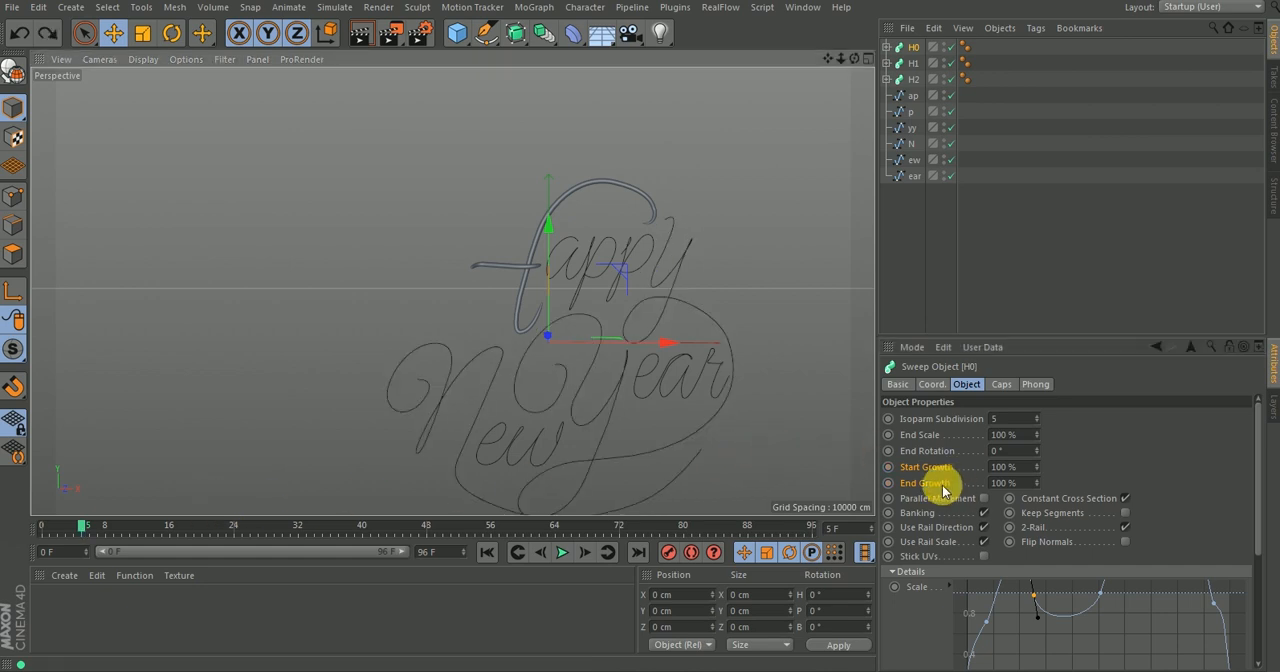
{"action": "left_click", "coordinate": [888, 467]}
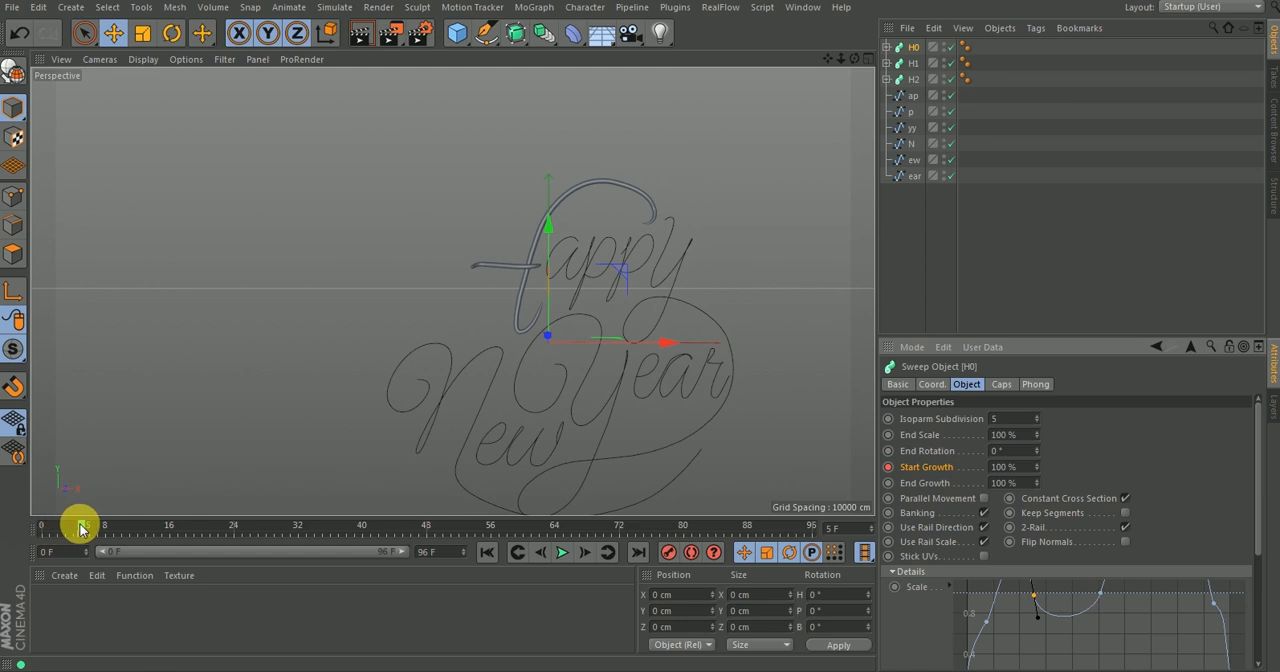
Keyframe the H0 sweep's Start Growth at 0% on frame 24.
{"action": "left_click_drag", "start_coordinate": [77, 523], "coordinate": [233, 530]}
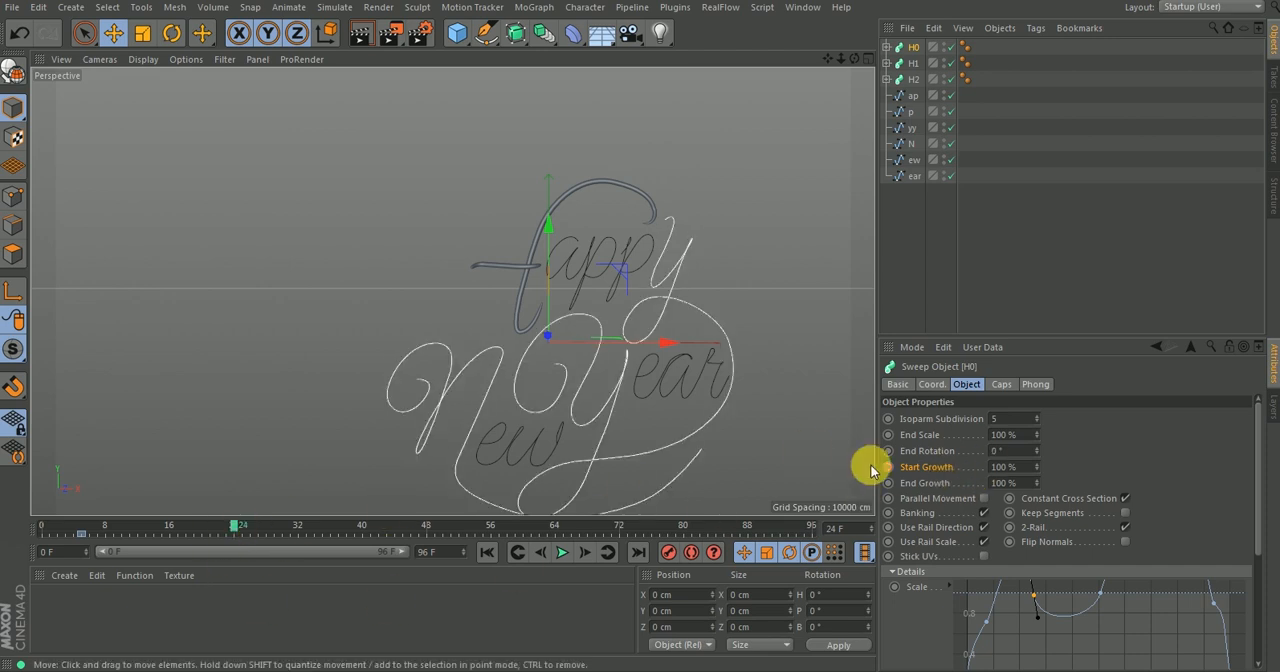
{"action": "left_click", "coordinate": [1020, 467]}
{"action": "type", "text": "0"}
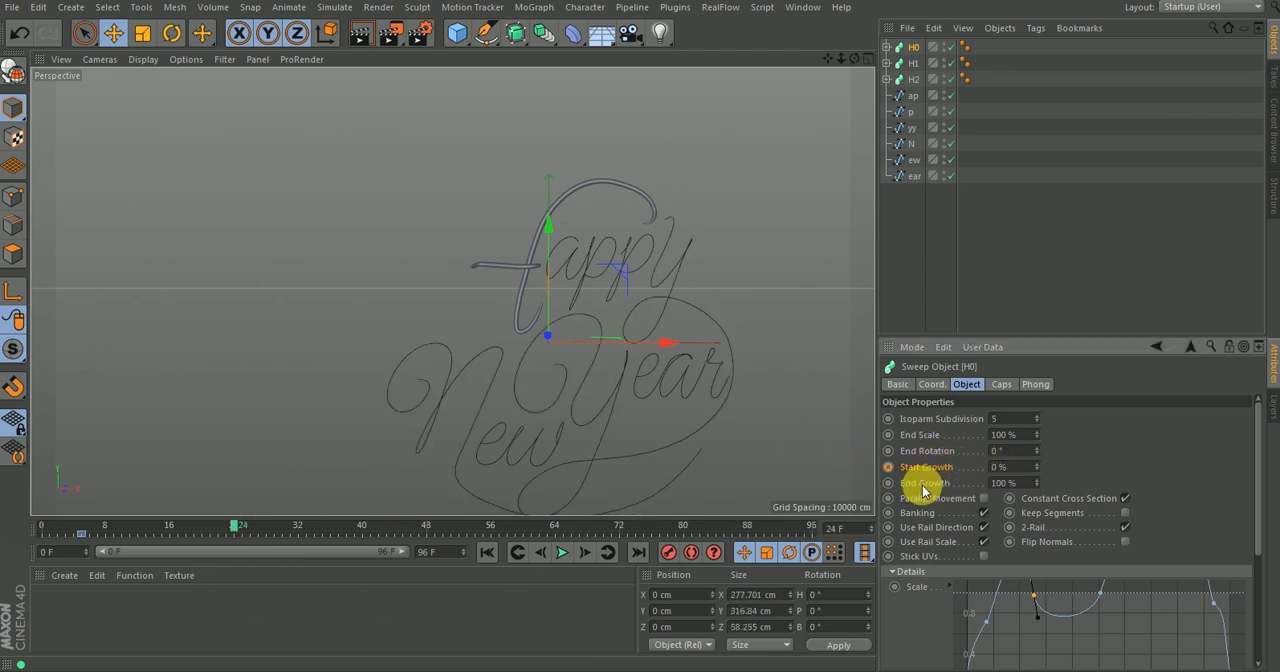
{"action": "key", "text": "Return"}
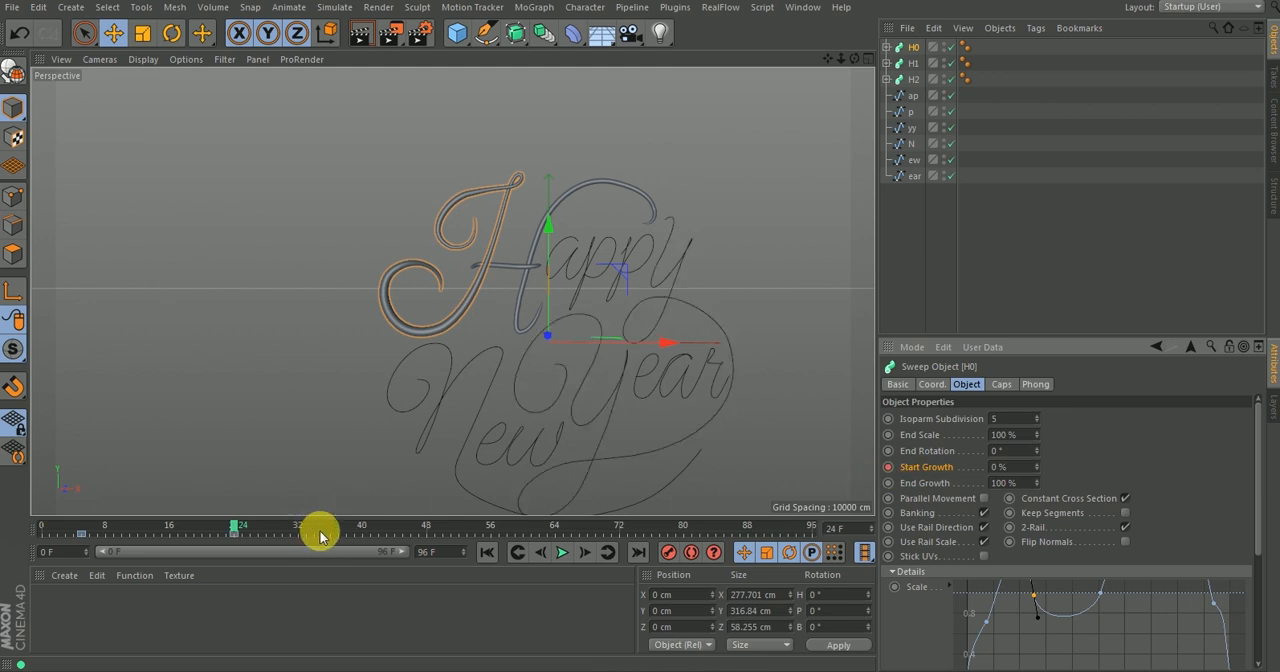
Play back the H0 write-on and move its 0% Start Growth keyframe to frame 40.
{"action": "left_click", "coordinate": [488, 552]}
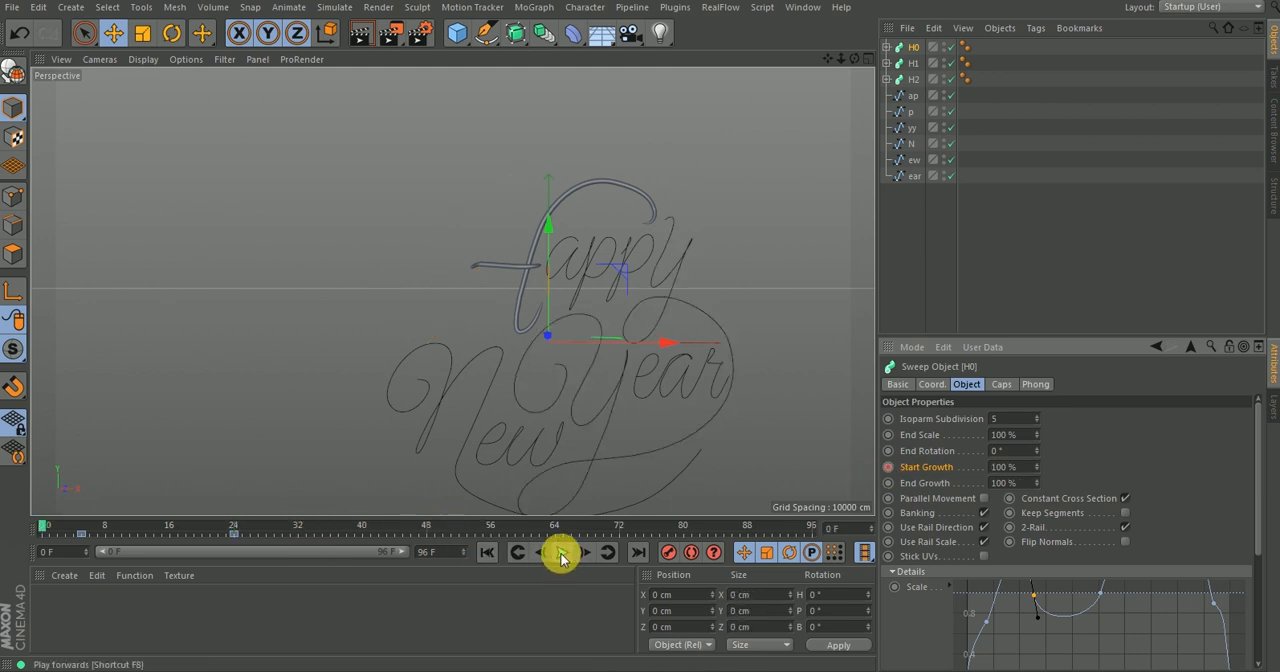
{"action": "left_click", "coordinate": [558, 553]}
{"action": "left_click_drag", "start_coordinate": [234, 531], "coordinate": [338, 542]}
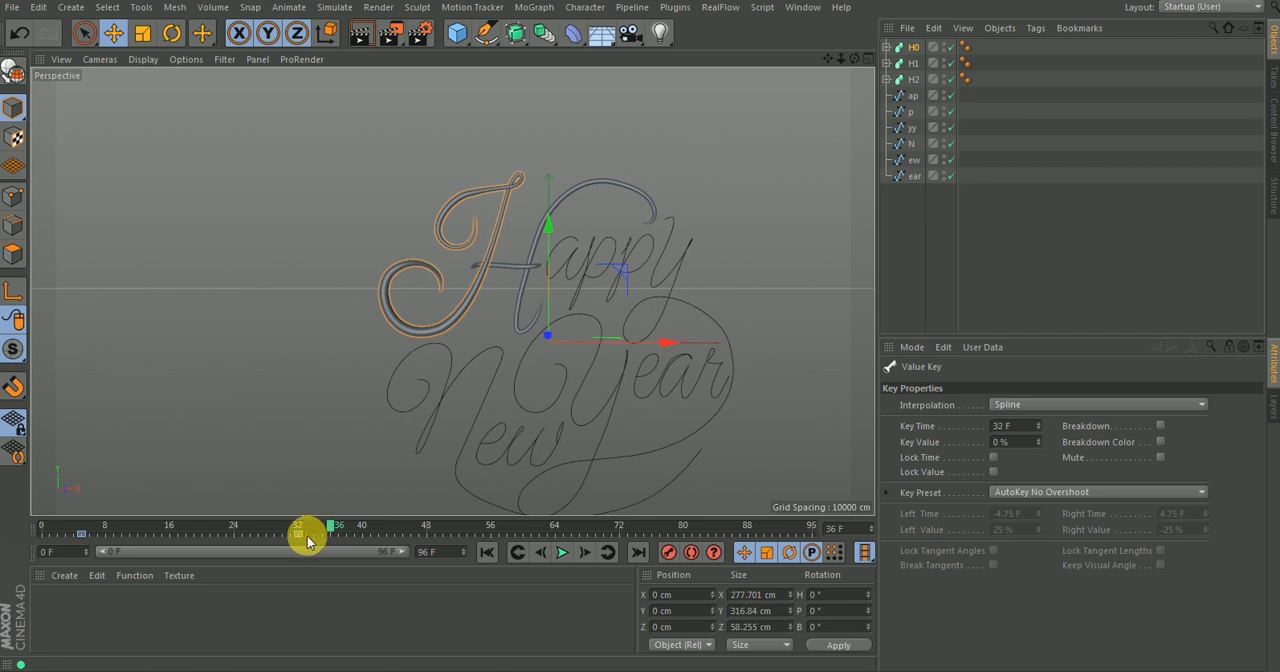
{"action": "left_click_drag", "start_coordinate": [293, 537], "coordinate": [362, 539]}
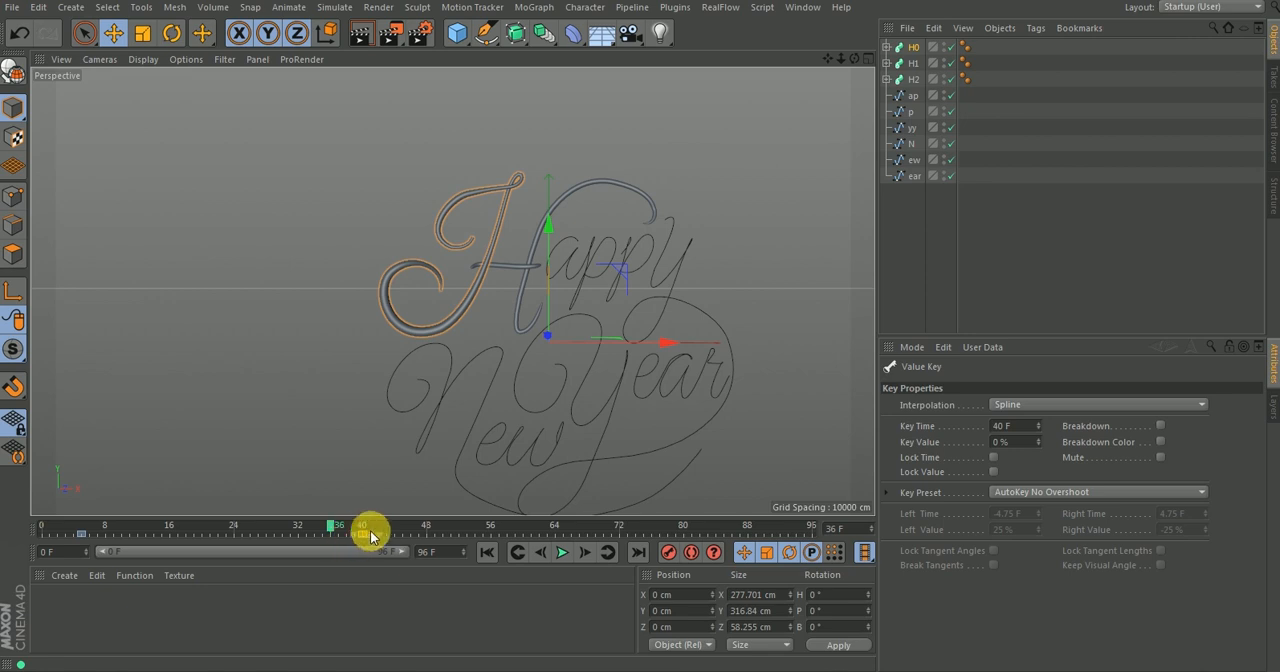
Play the retimed H0 write-on from the beginning and scrub to frame 22 to examine the partly drawn stroke.
{"action": "left_click_drag", "start_coordinate": [332, 531], "coordinate": [14, 520]}
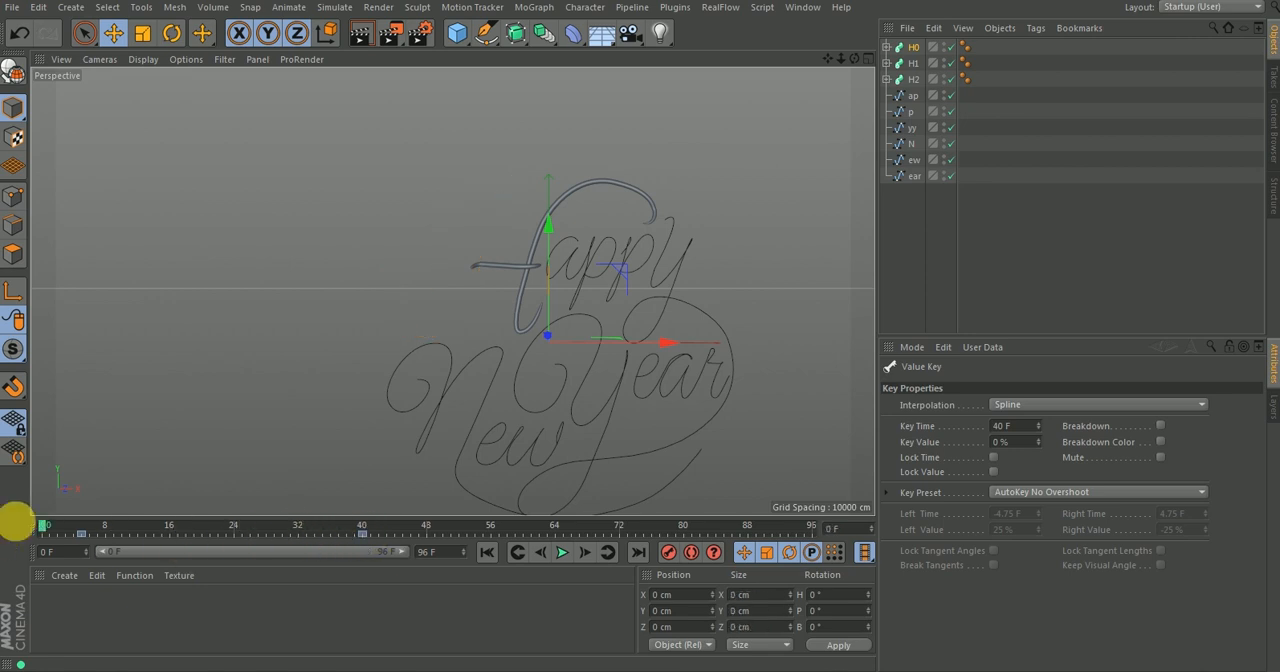
{"action": "left_click", "coordinate": [558, 558]}
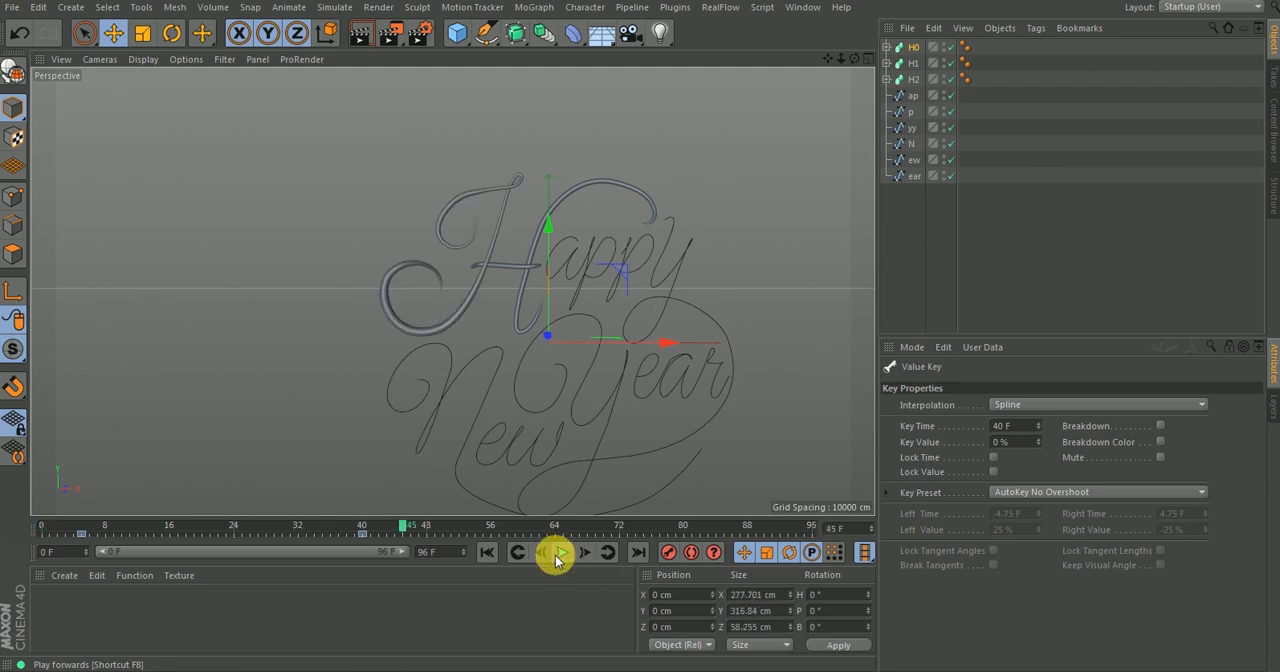
{"action": "mouse_move", "coordinate": [405, 525]}
{"action": "left_mouse_down"}
{"action": "mouse_move", "coordinate": [341, 541]}
{"action": "mouse_move", "coordinate": [134, 530]}
{"action": "mouse_move", "coordinate": [218, 532]}
{"action": "left_mouse_up"}
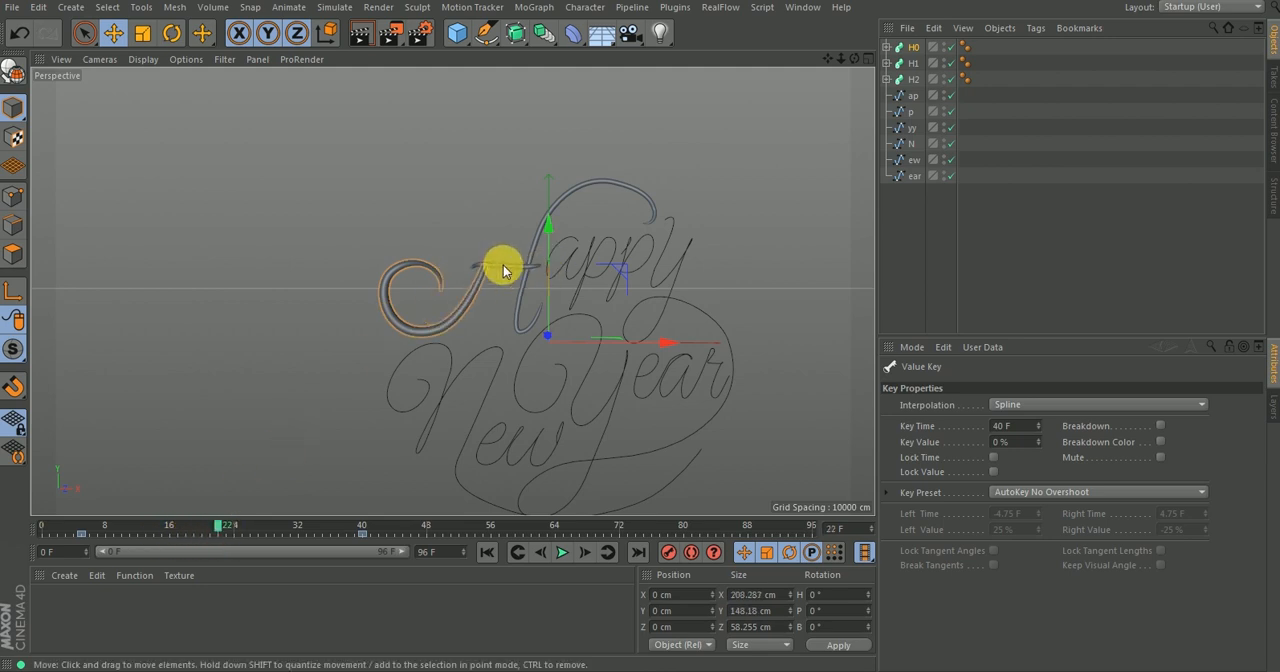
Set the H1 crossbar sweep's End Growth to 0% and keyframe it at frame 22.
{"action": "left_click", "coordinate": [914, 65]}
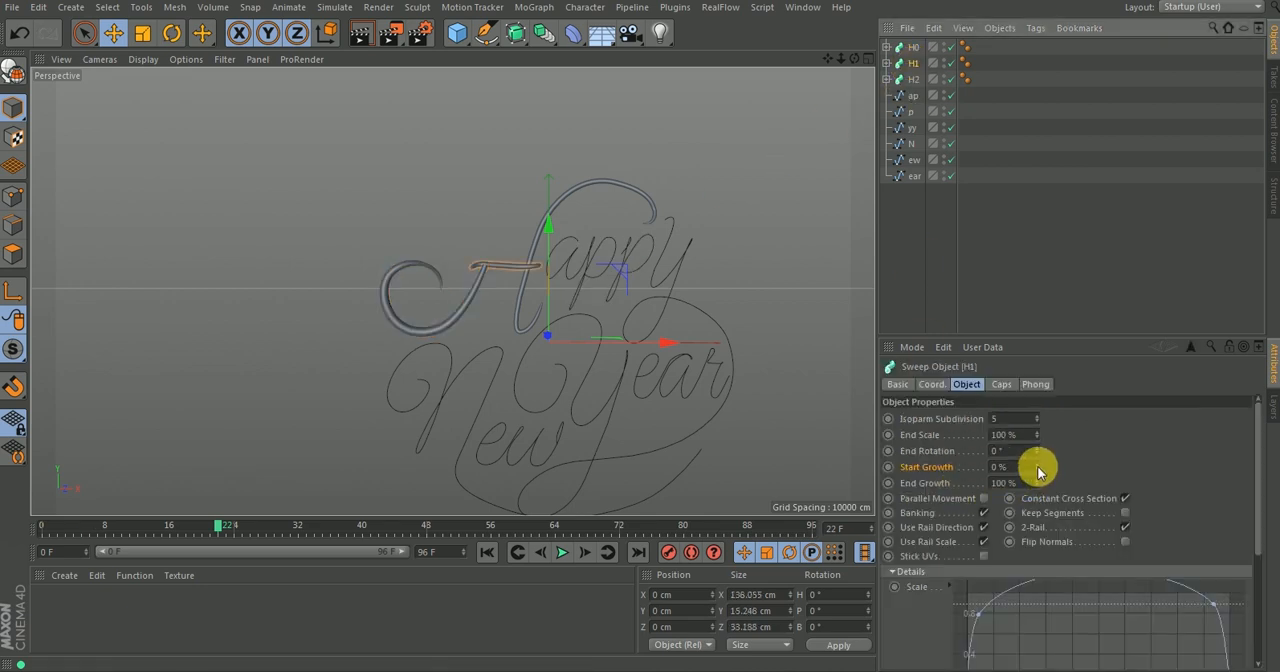
{"action": "left_click_drag", "start_coordinate": [1037, 467], "coordinate": [1069, 467]}
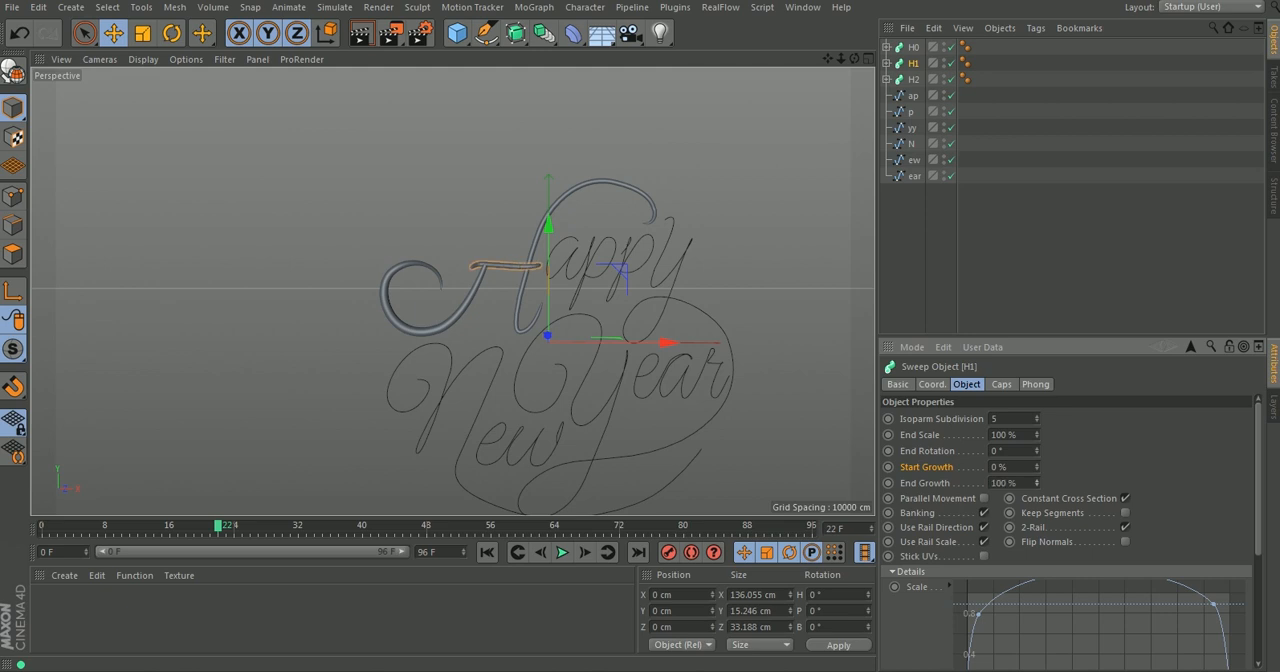
{"action": "left_click", "coordinate": [888, 483]}
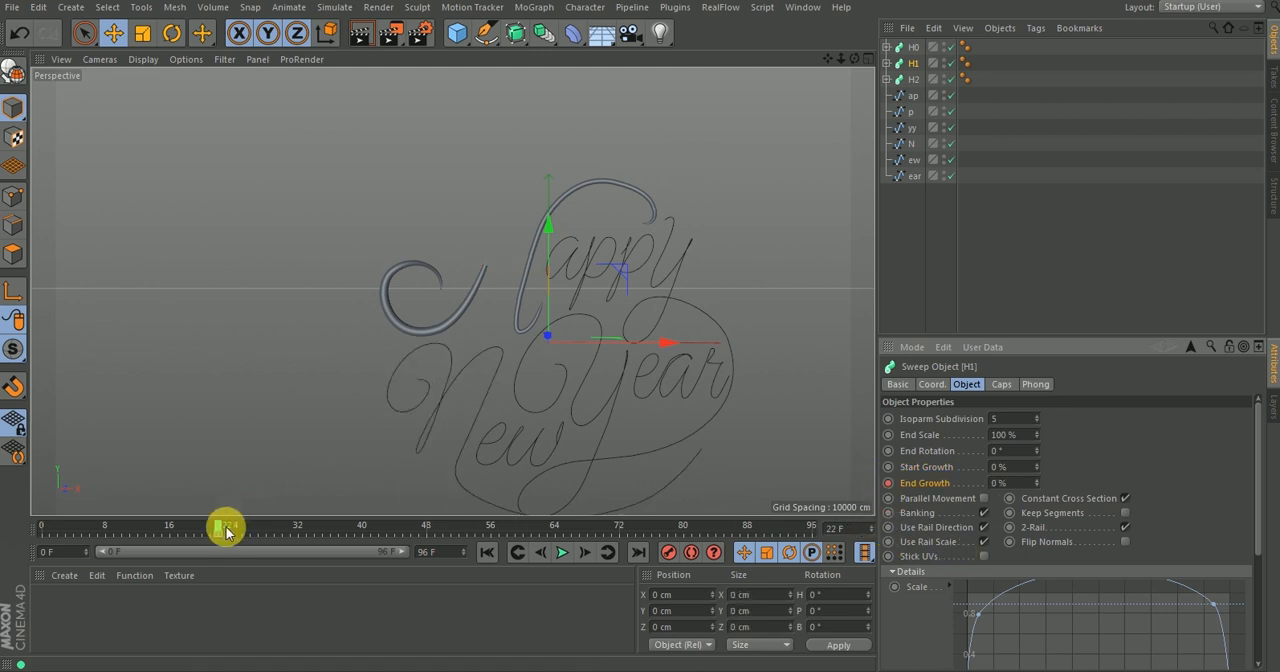
Keyframe the H1 sweep's End Growth at 100% on frame 29 and scrub back to check the crossbar's growth.
{"action": "left_click_drag", "start_coordinate": [220, 524], "coordinate": [241, 528]}
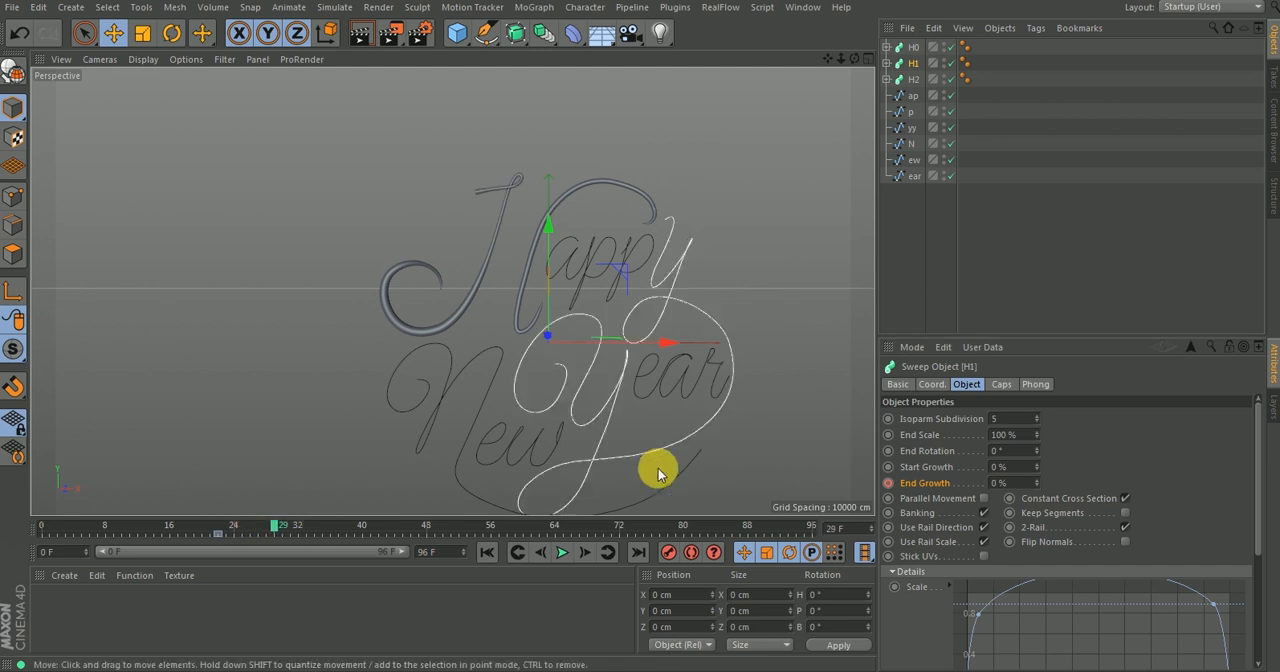
{"action": "left_click", "coordinate": [1000, 483]}
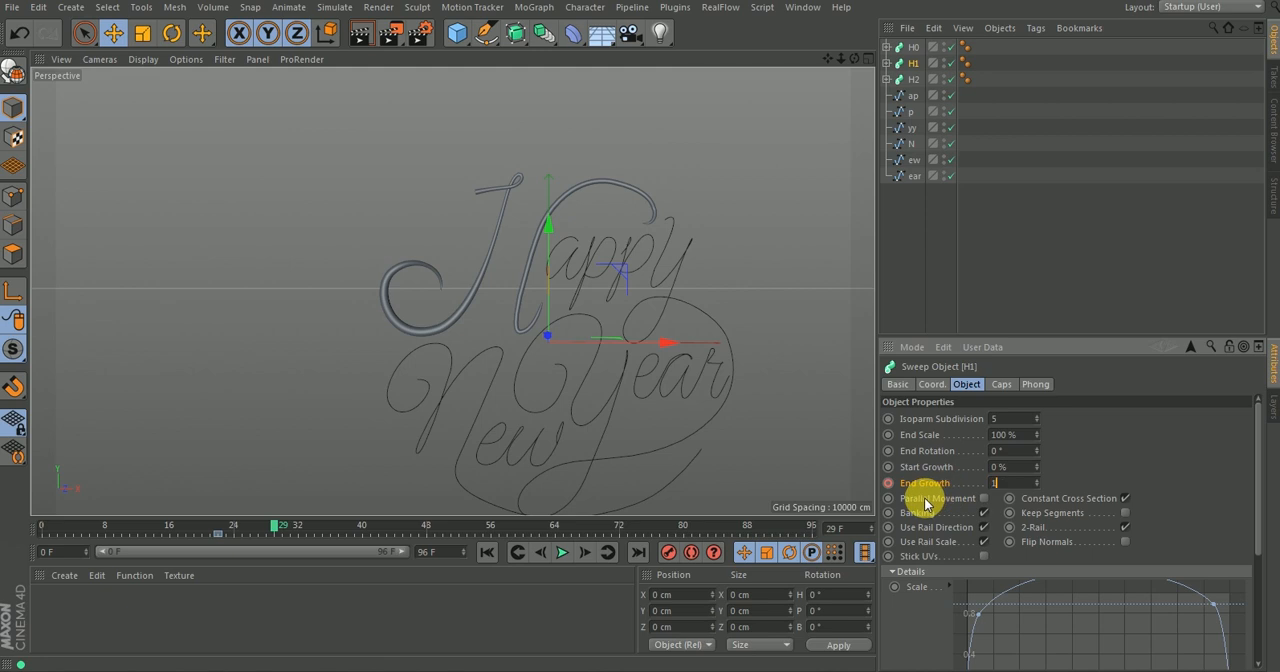
{"action": "key", "text": "Return"}
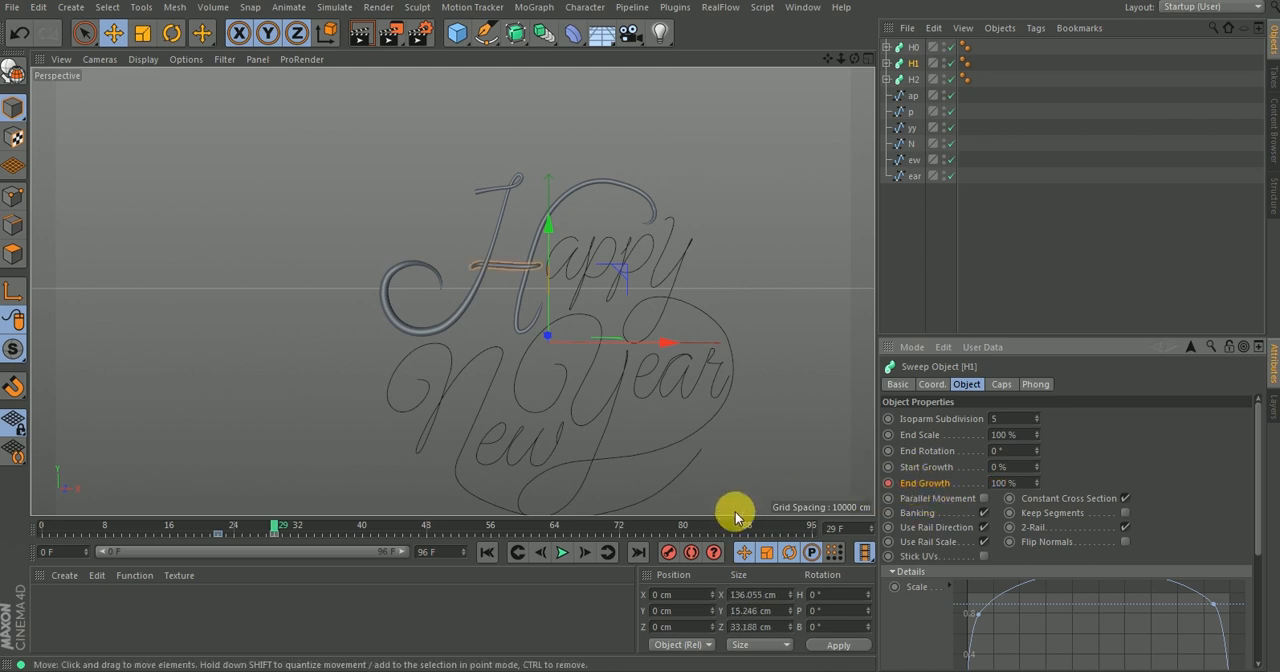
{"action": "mouse_move", "coordinate": [277, 526]}
{"action": "left_mouse_down"}
{"action": "mouse_move", "coordinate": [162, 555]}
{"action": "mouse_move", "coordinate": [268, 527]}
{"action": "left_mouse_up"}
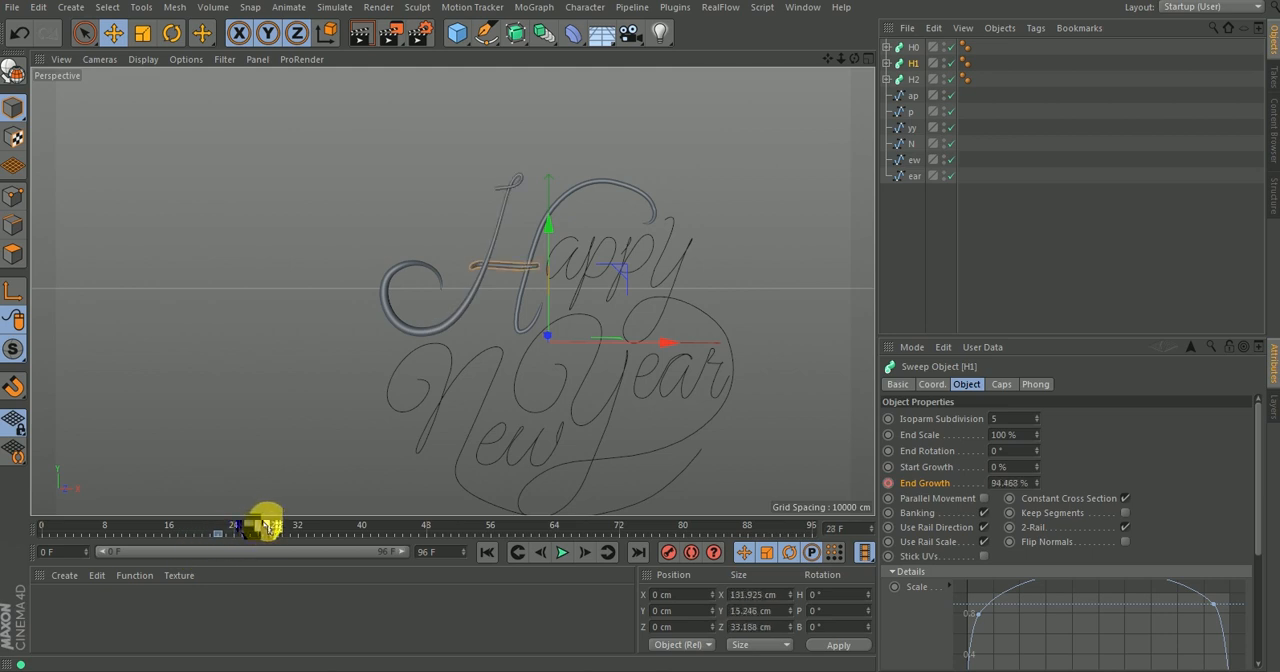
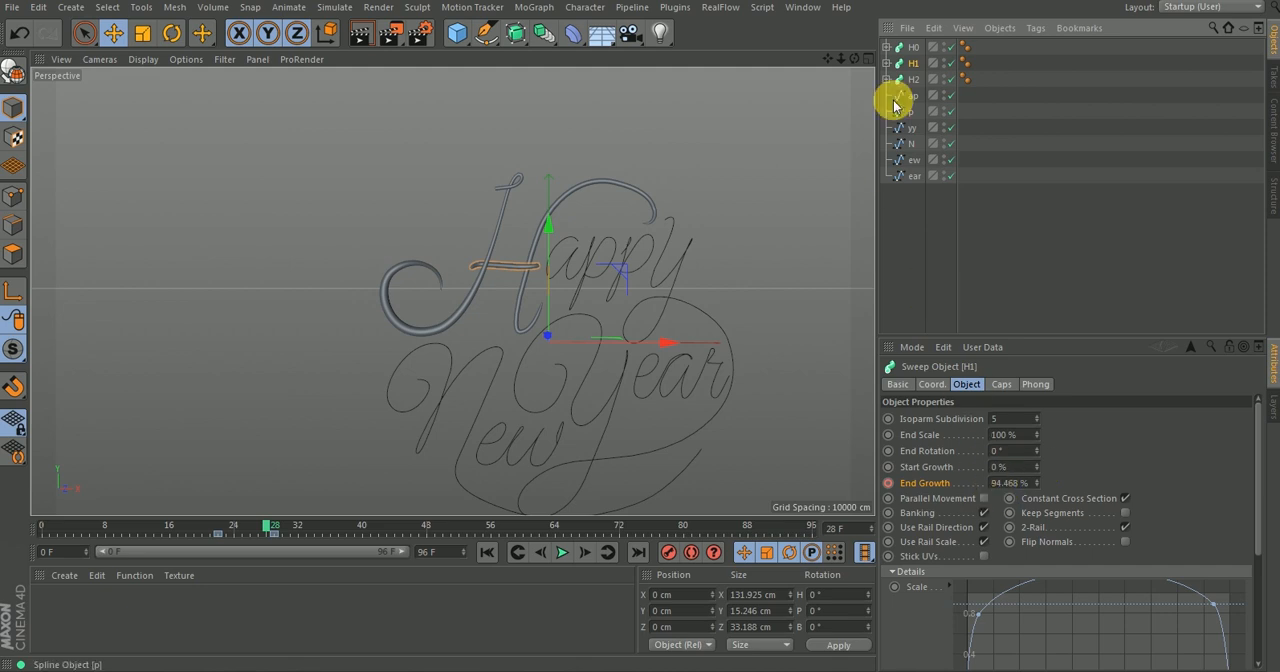
Set the H2 sweep's End Growth to 0%, keyframe it, and move that key to frame 26.
{"action": "left_click", "coordinate": [916, 80]}
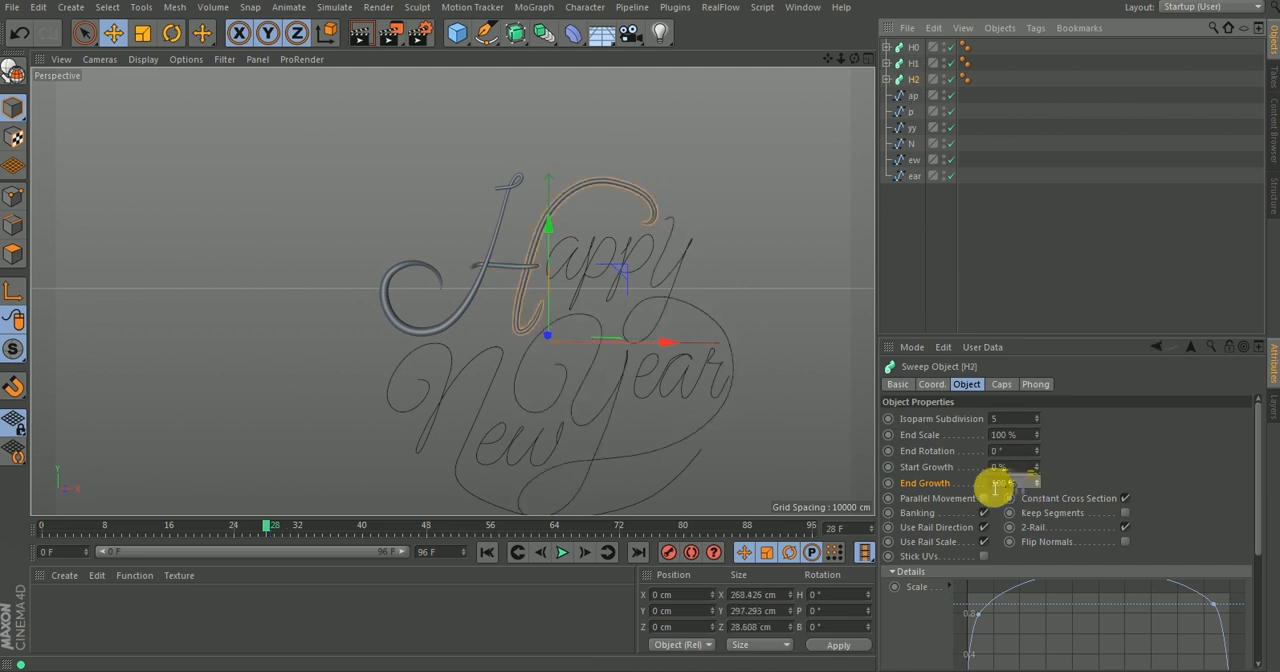
{"action": "left_click_drag", "start_coordinate": [1036, 484], "coordinate": [1036, 500]}
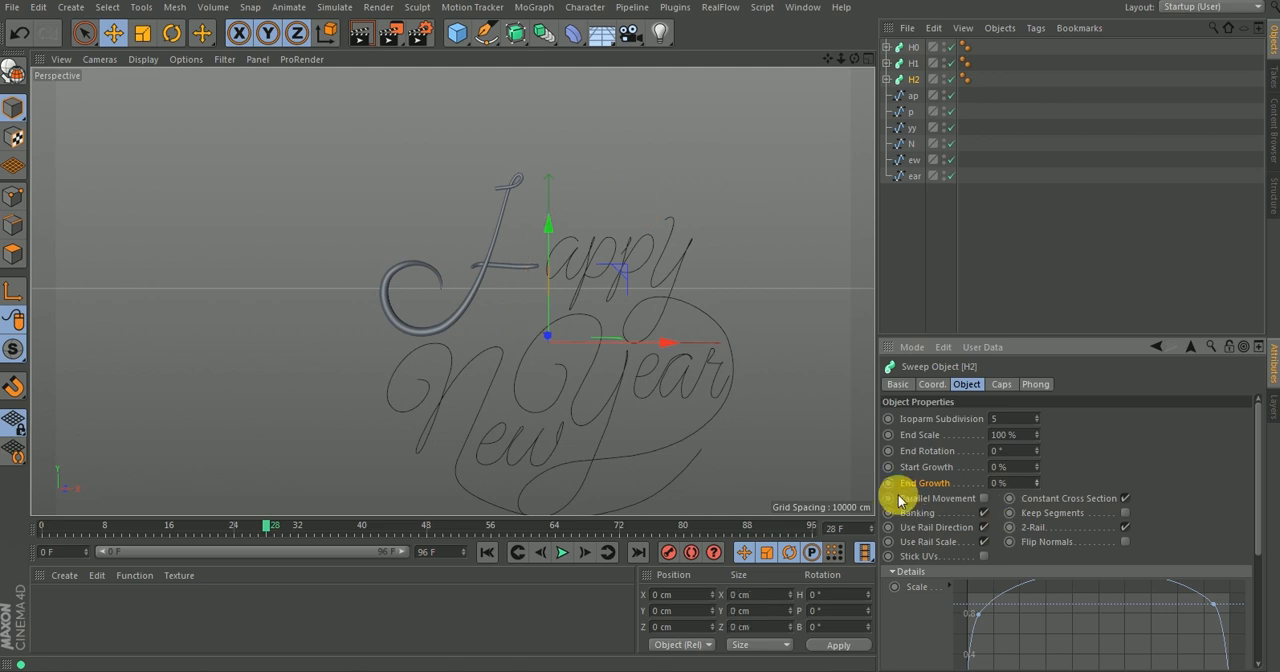
{"action": "left_click", "coordinate": [268, 533]}
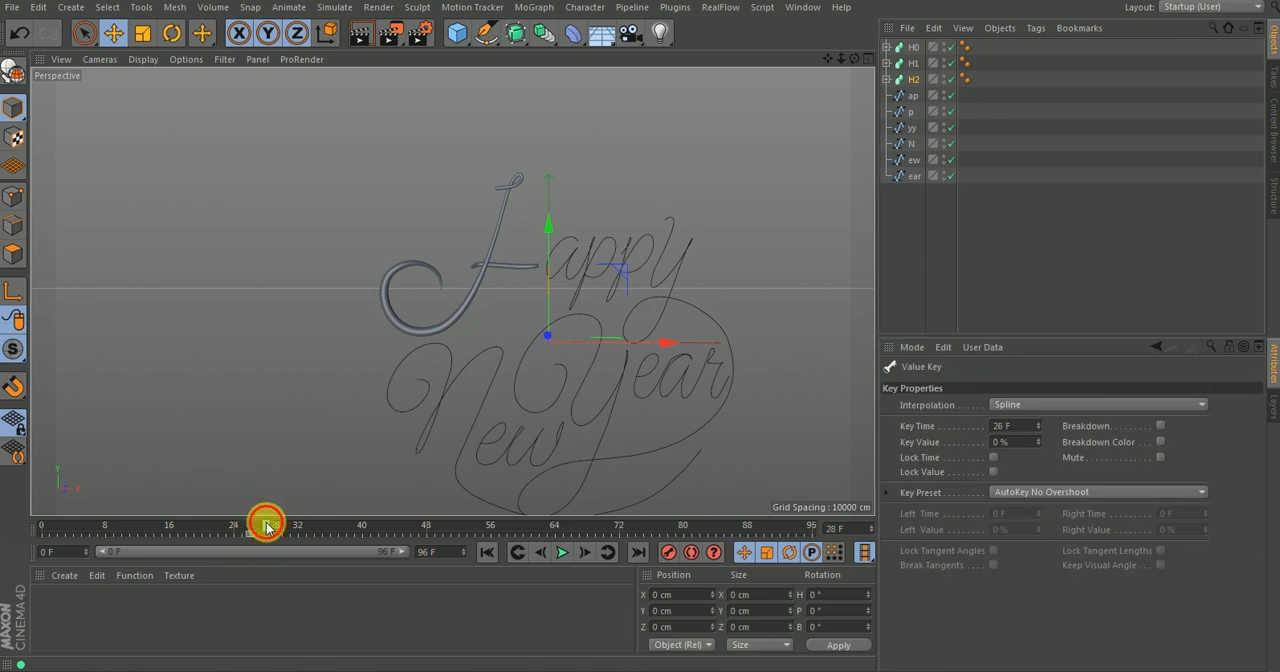
Keyframe the H2 sweep's End Growth at 100% on frame 41.
{"action": "left_click", "coordinate": [369, 526]}
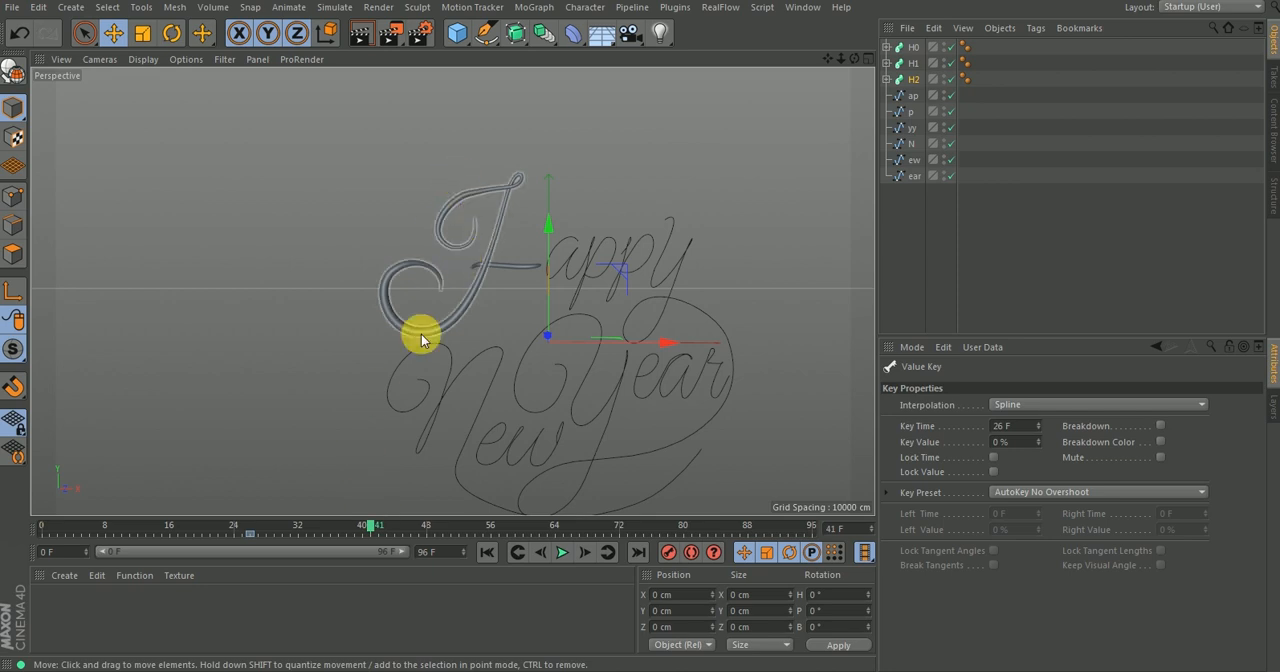
{"action": "left_click", "coordinate": [918, 83]}
{"action": "left_click", "coordinate": [1001, 483]}
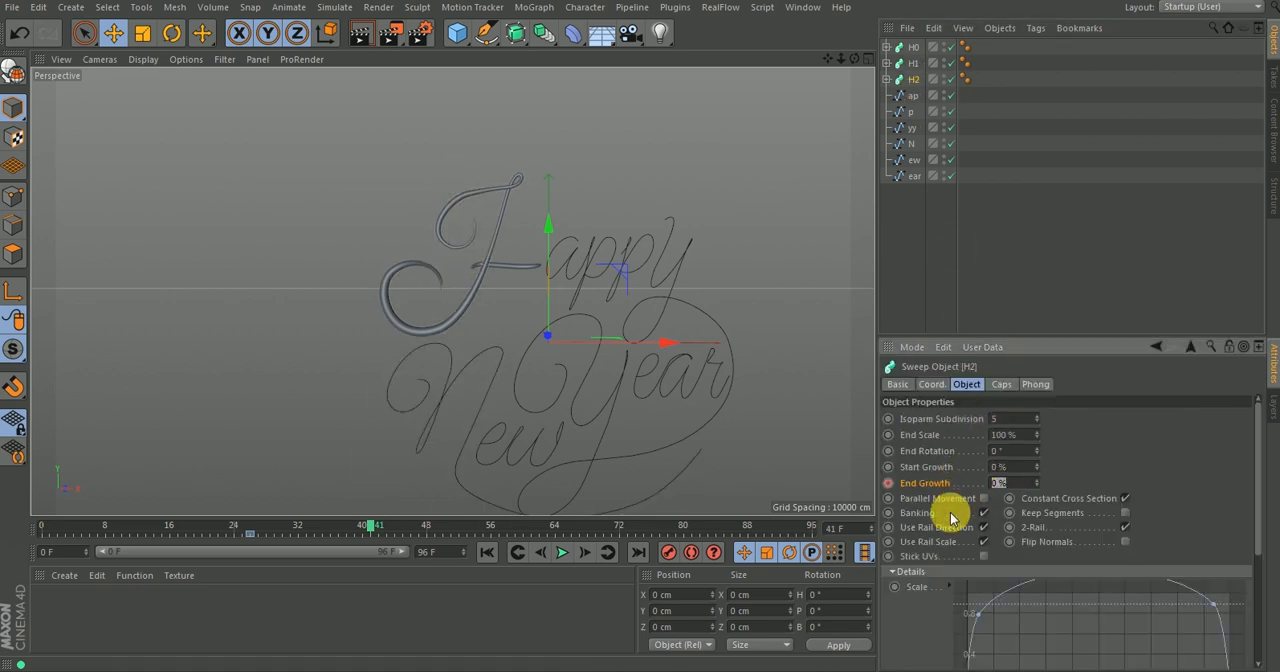
{"action": "key", "text": "Return"}
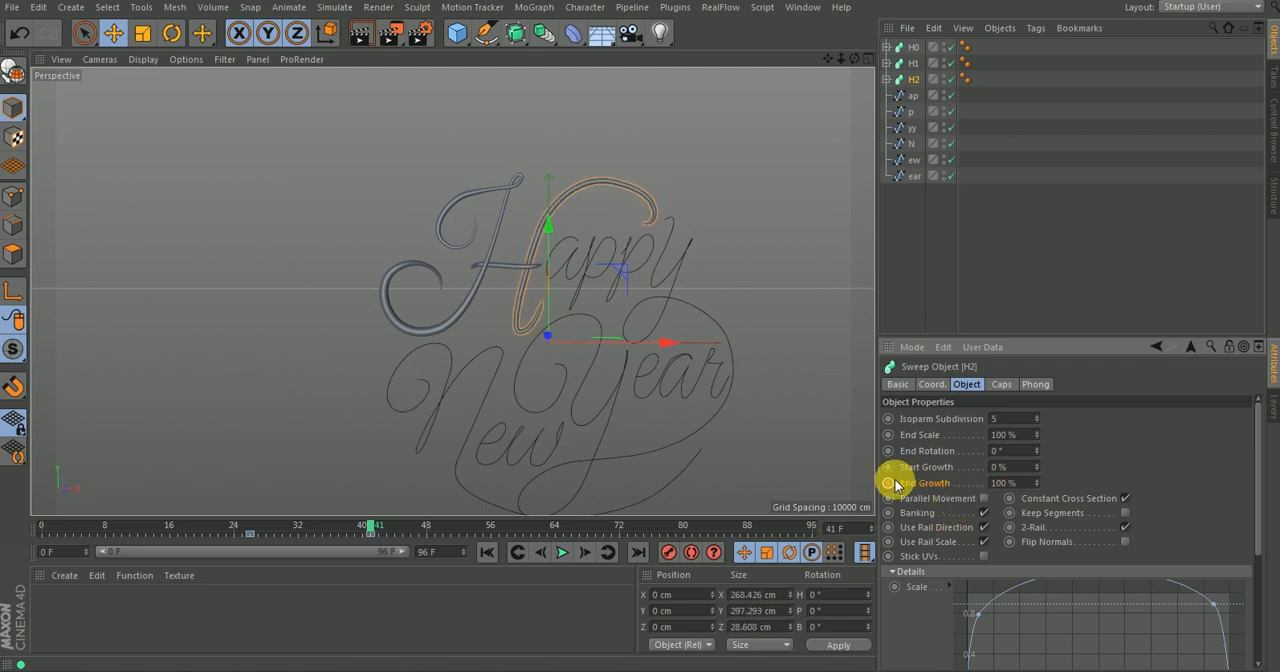
{"action": "left_click", "coordinate": [888, 483], "text": "ctrl"}
Play back the complete H write-on from the first frame to check the timing of all three strokes.
{"action": "left_click", "coordinate": [487, 552]}
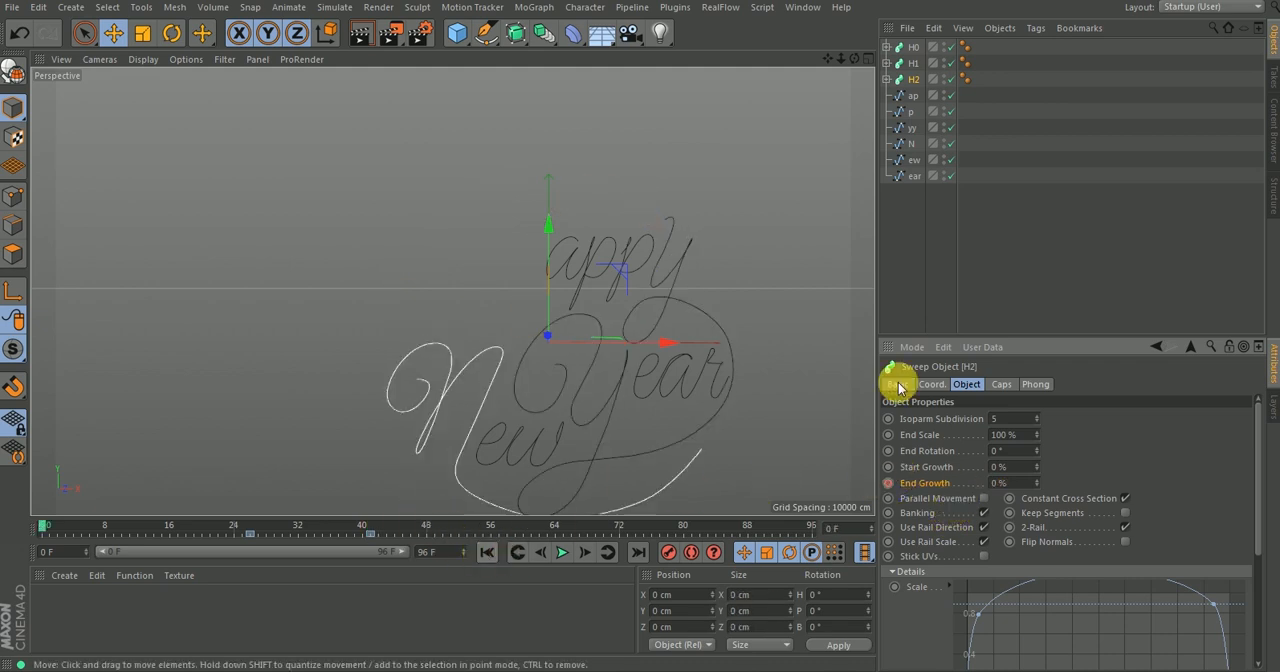
{"action": "left_click", "coordinate": [1020, 288]}
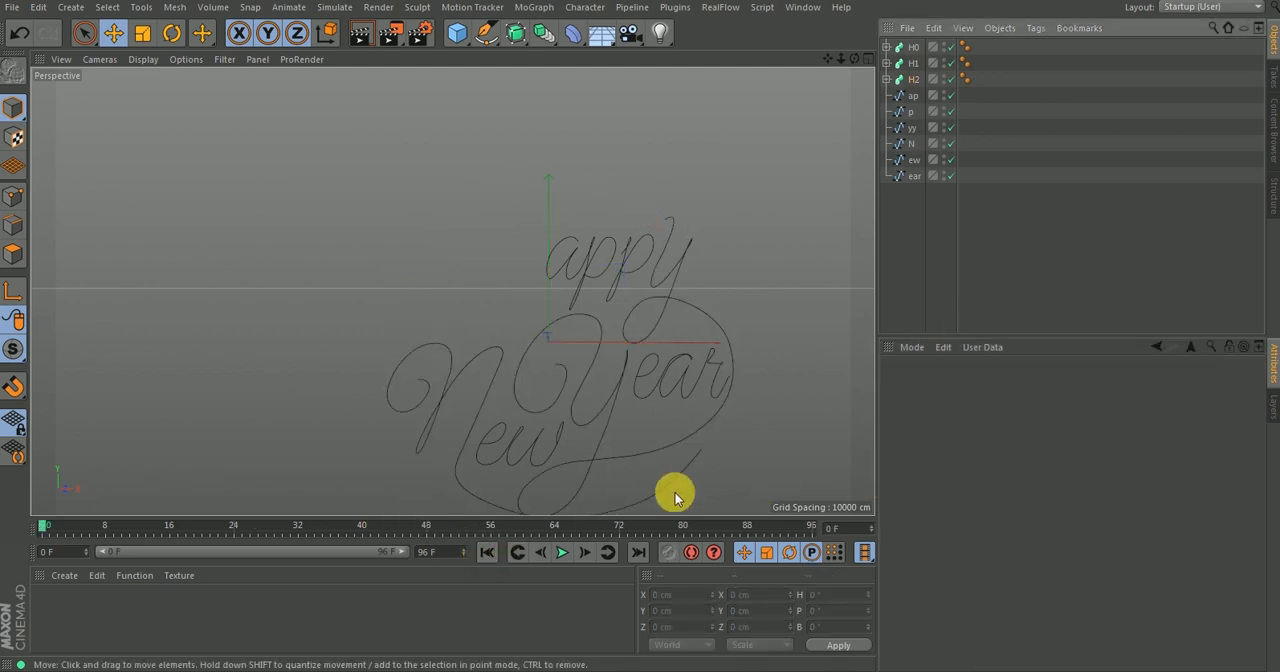
{"action": "left_click", "coordinate": [563, 552]}
{"action": "left_click", "coordinate": [487, 552]}
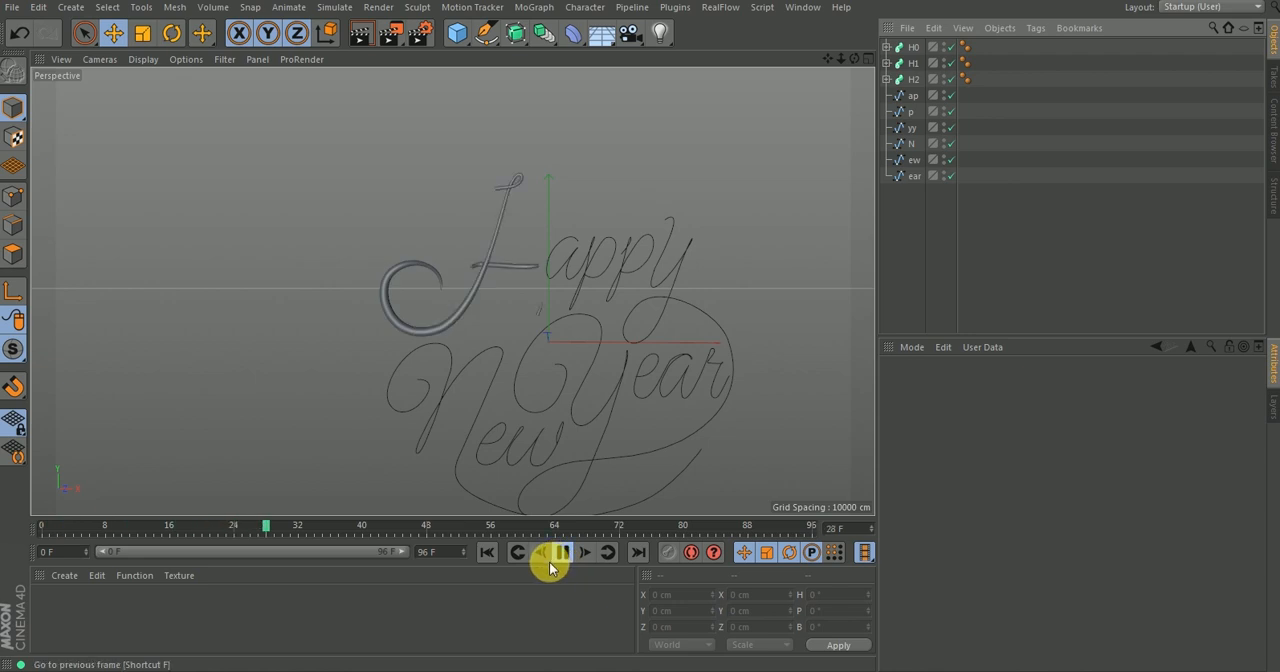
{"action": "left_click", "coordinate": [561, 553]}
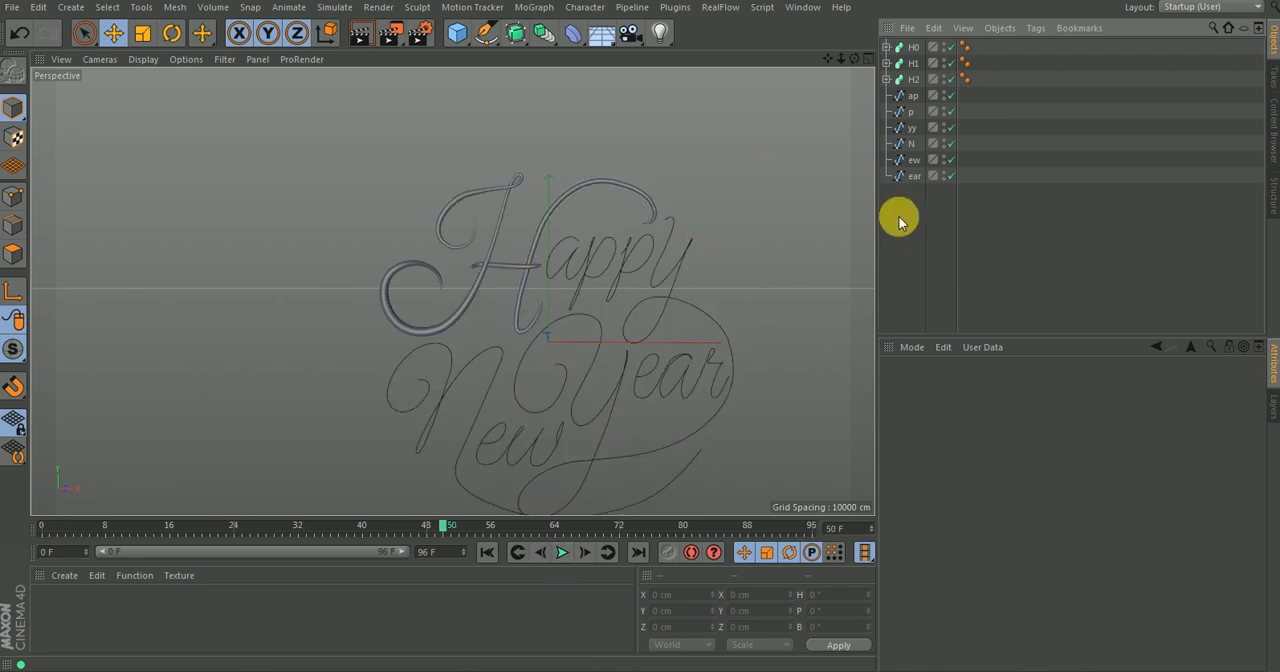
Switch to the open project Happy New Year Animated Sweeps.c4d.
{"action": "left_click", "coordinate": [686, 222]}
{"action": "scroll", "coordinate": [636, 259], "scroll_direction": "down", "scroll_amount": 5}
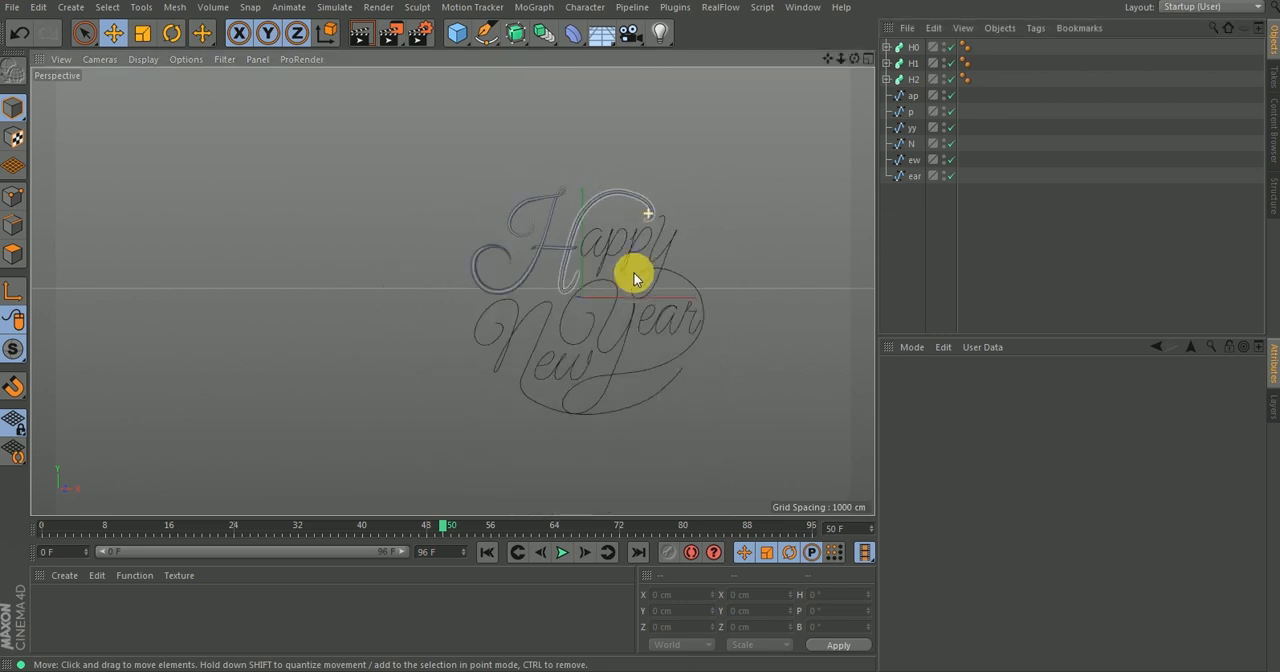
{"action": "scroll", "coordinate": [650, 237], "scroll_direction": "up", "scroll_amount": 2}
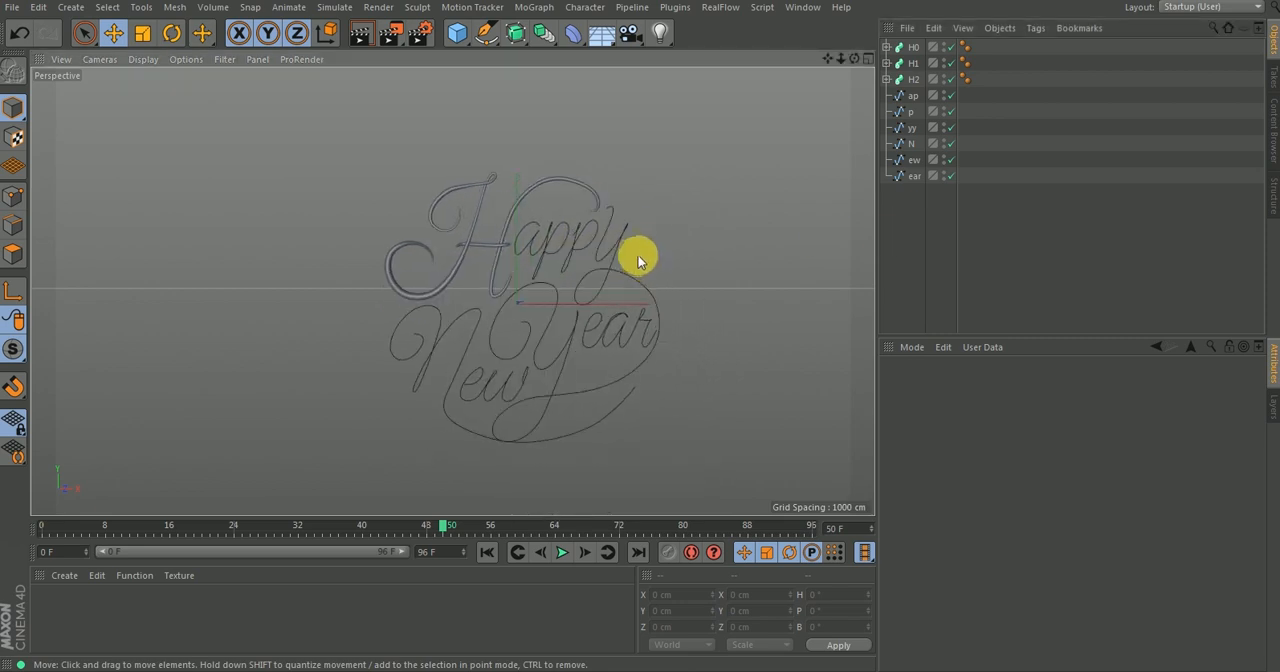
{"action": "key", "text": "v"}
{"action": "mouse_move", "coordinate": [643, 304]}
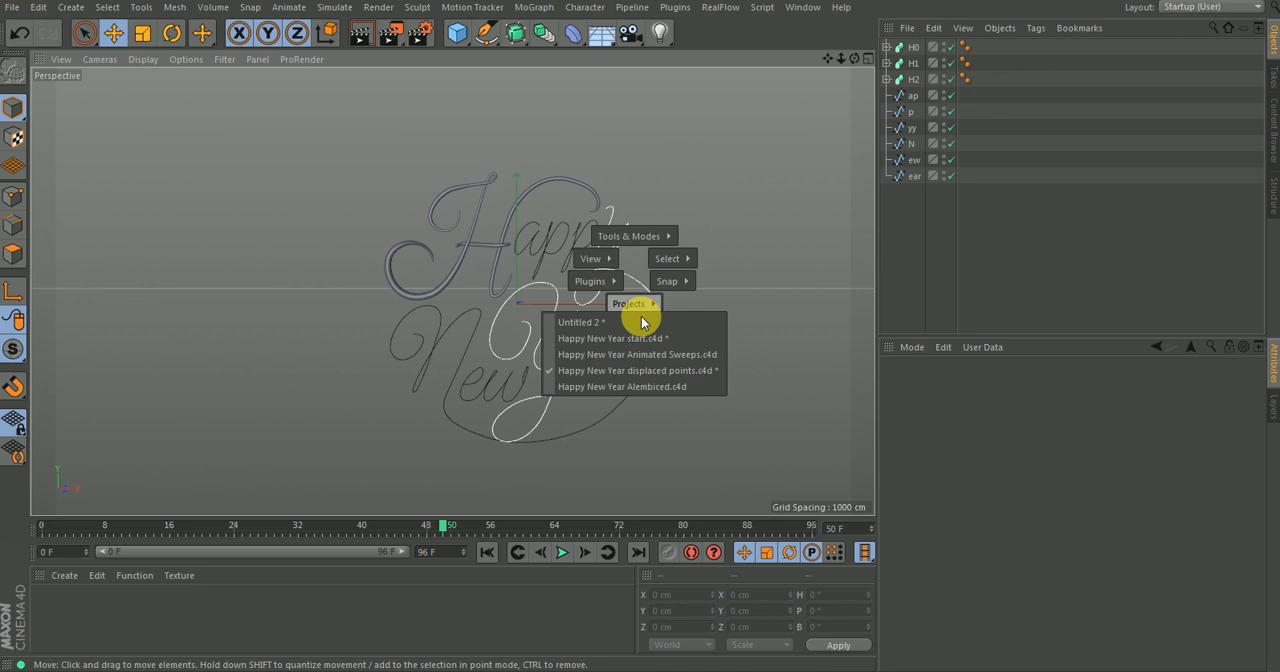
{"action": "left_click", "coordinate": [672, 358]}
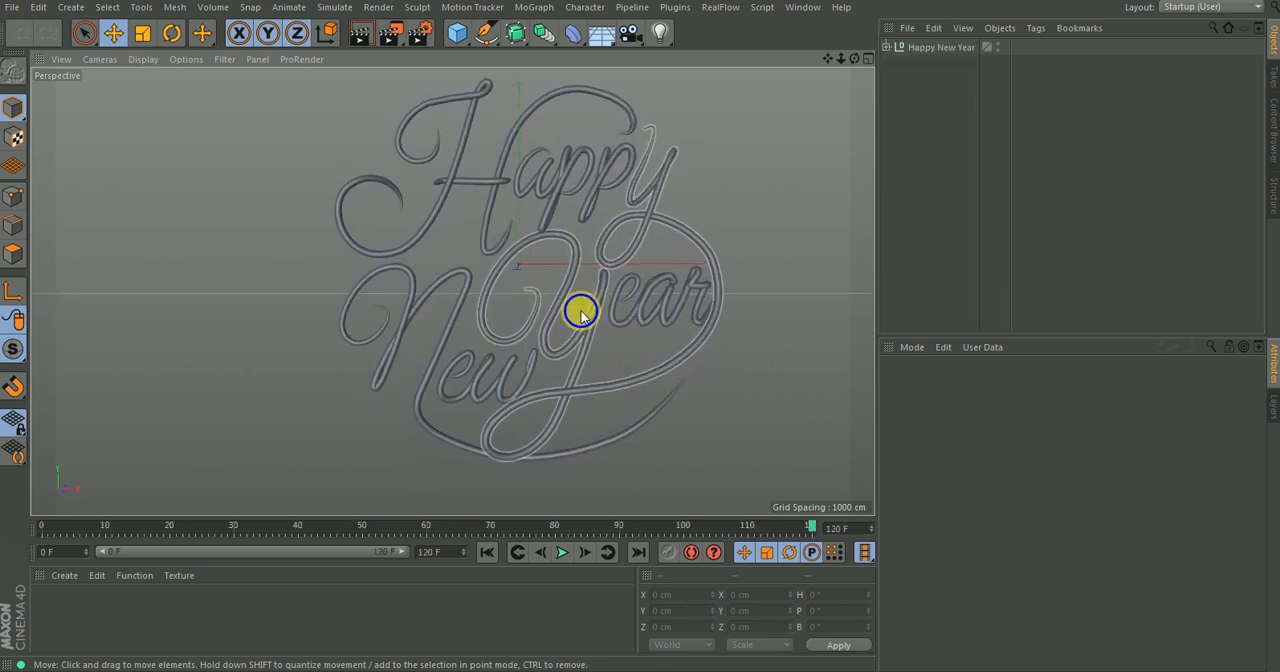
Play back the full Happy New Year write-on from the start, view it from an angle, and go to the last frame.
{"action": "left_click", "coordinate": [484, 555]}
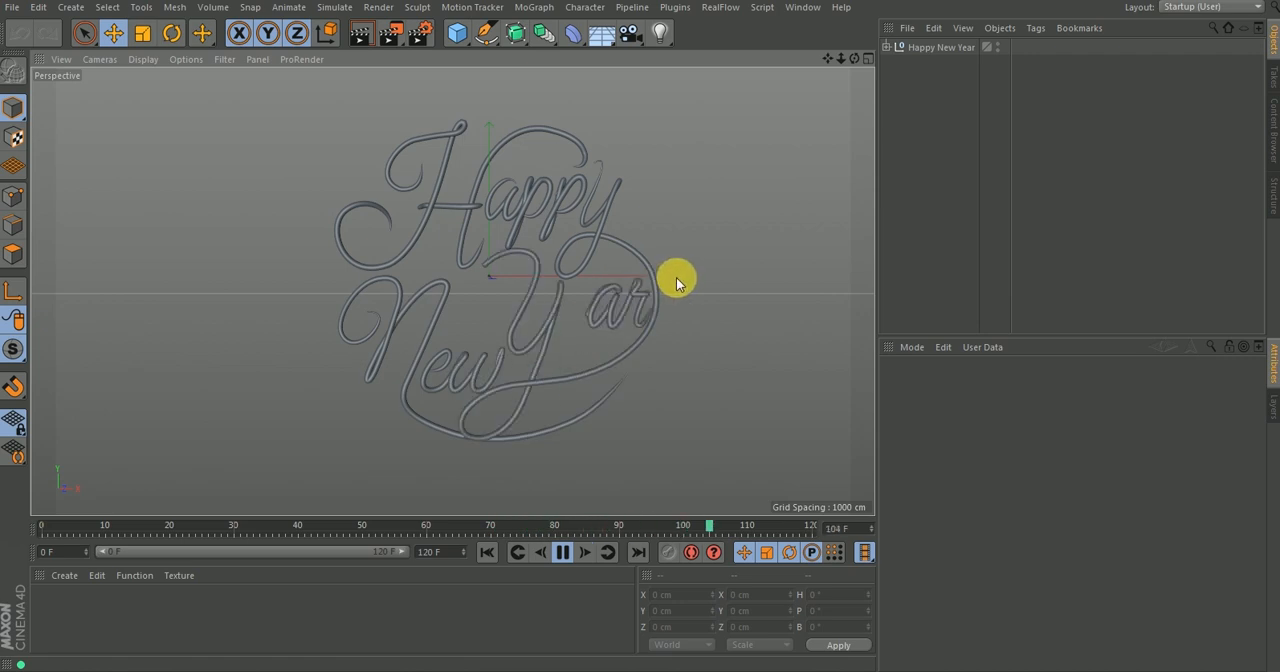
{"action": "left_click_drag", "start_coordinate": [532, 294], "coordinate": [539, 240], "text": "alt"}
{"action": "middle_click_drag", "start_coordinate": [539, 240], "coordinate": [497, 249], "text": "alt"}
{"action": "scroll", "coordinate": [486, 281], "scroll_direction": "up", "scroll_amount": 1}
{"action": "left_click_drag", "start_coordinate": [506, 328], "coordinate": [511, 344], "text": "alt"}
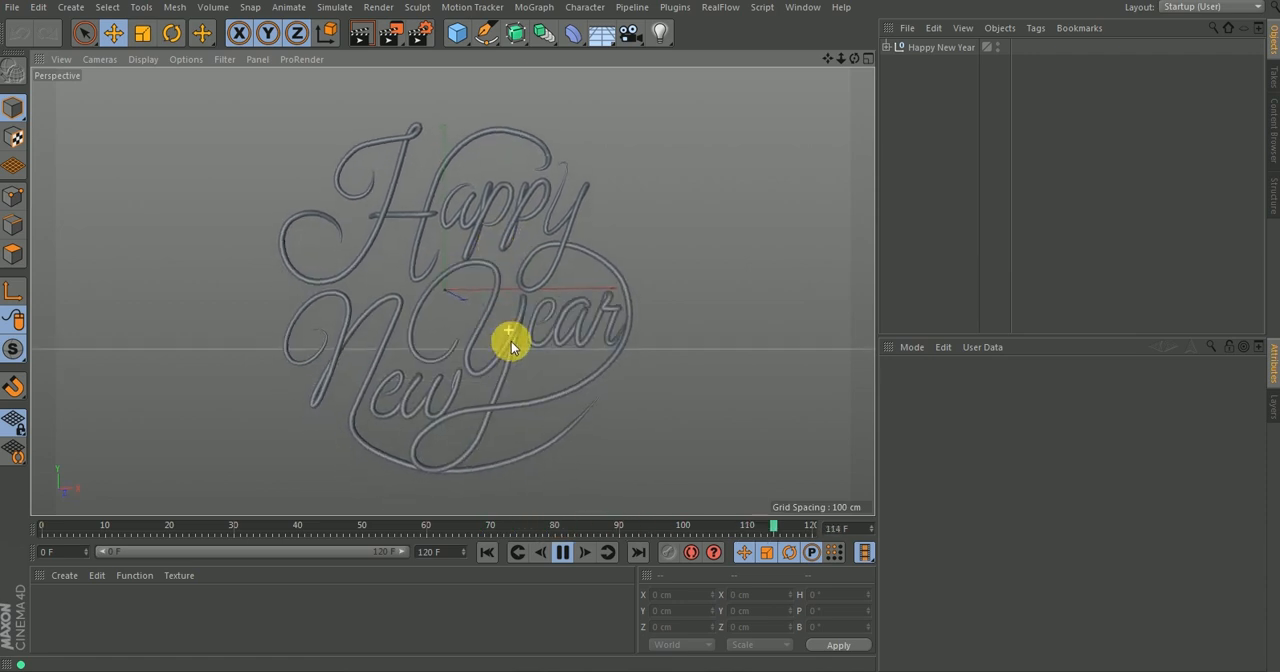
{"action": "left_click", "coordinate": [562, 556]}
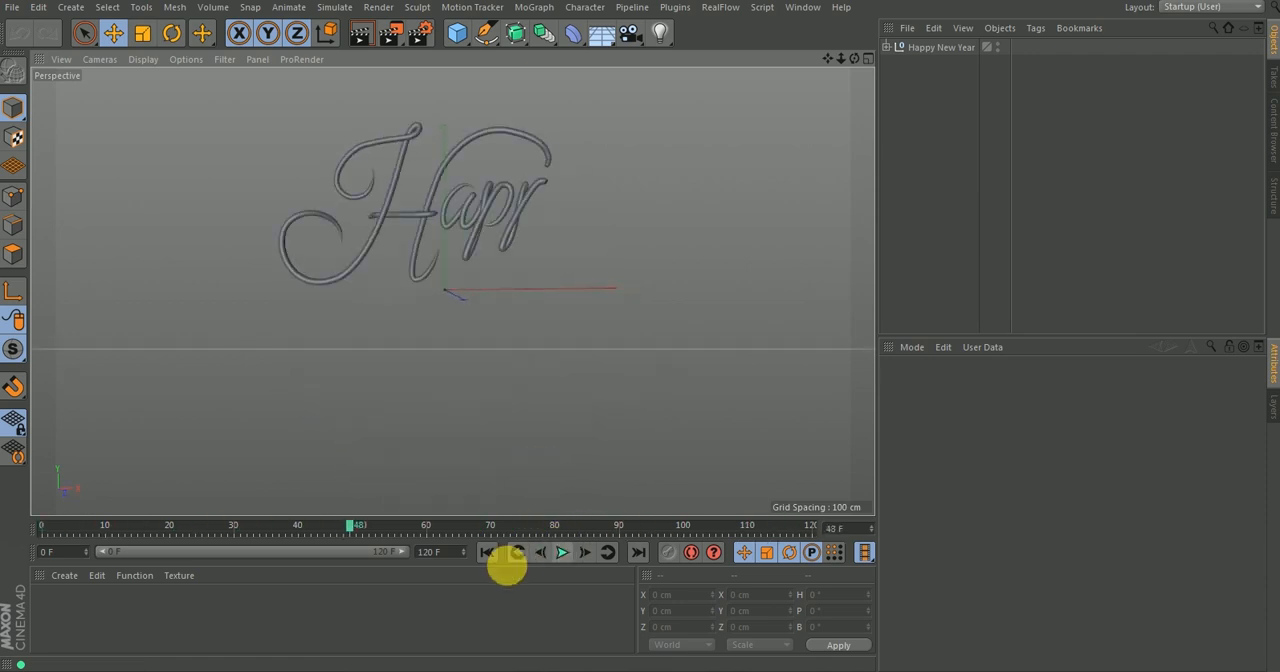
{"action": "left_click", "coordinate": [636, 552]}
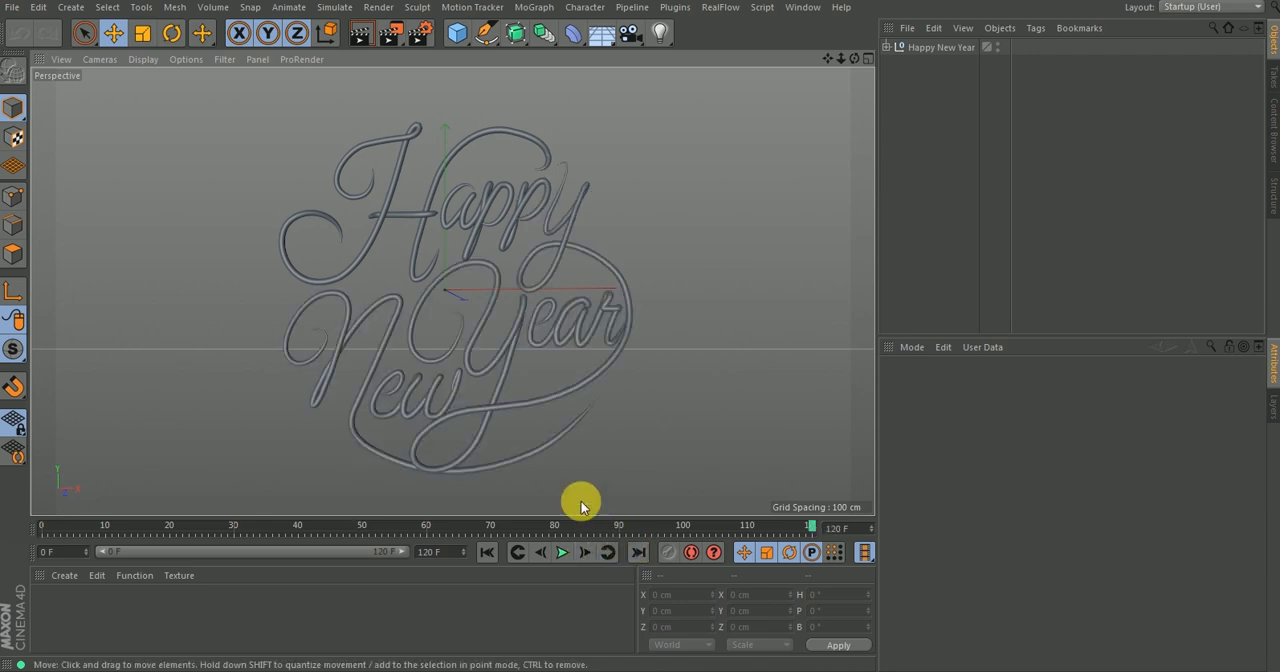
View the reference lettering picture in Windows Photo Viewer and open the Happy new year_T image from the Desktop folder.
{"action": "left_click", "coordinate": [572, 671]}
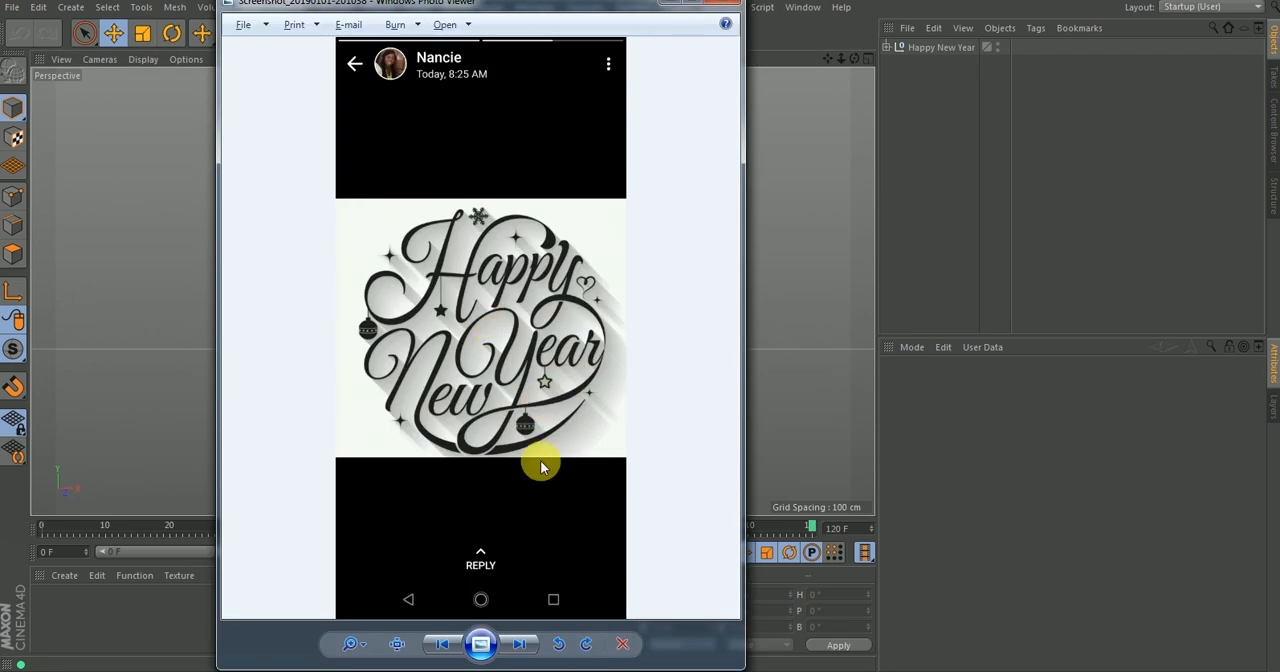
{"action": "left_click", "coordinate": [558, 668]}
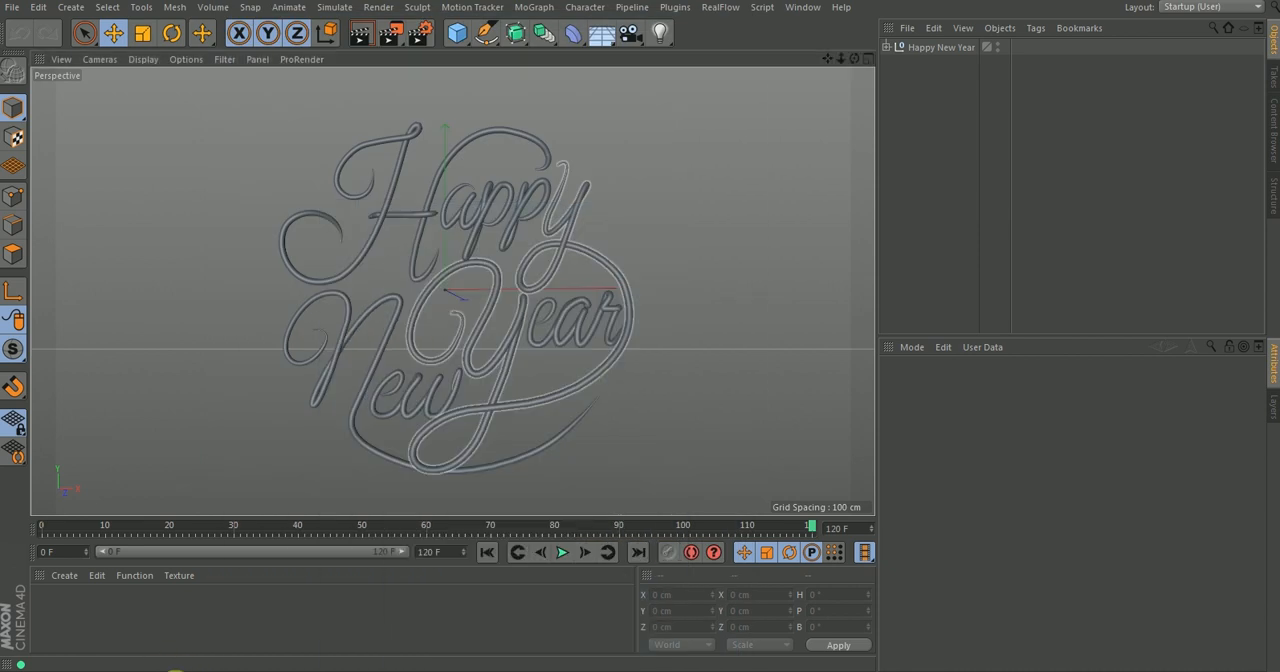
{"action": "mouse_move", "coordinate": [232, 625]}
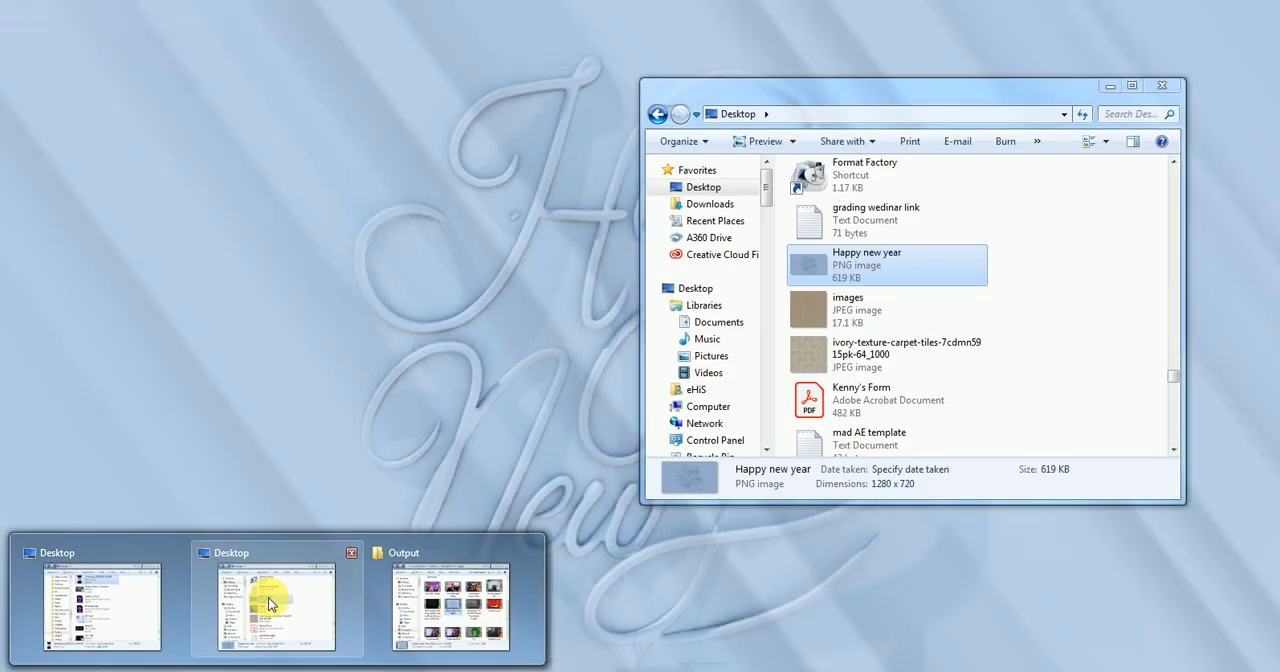
{"action": "left_click", "coordinate": [271, 603]}
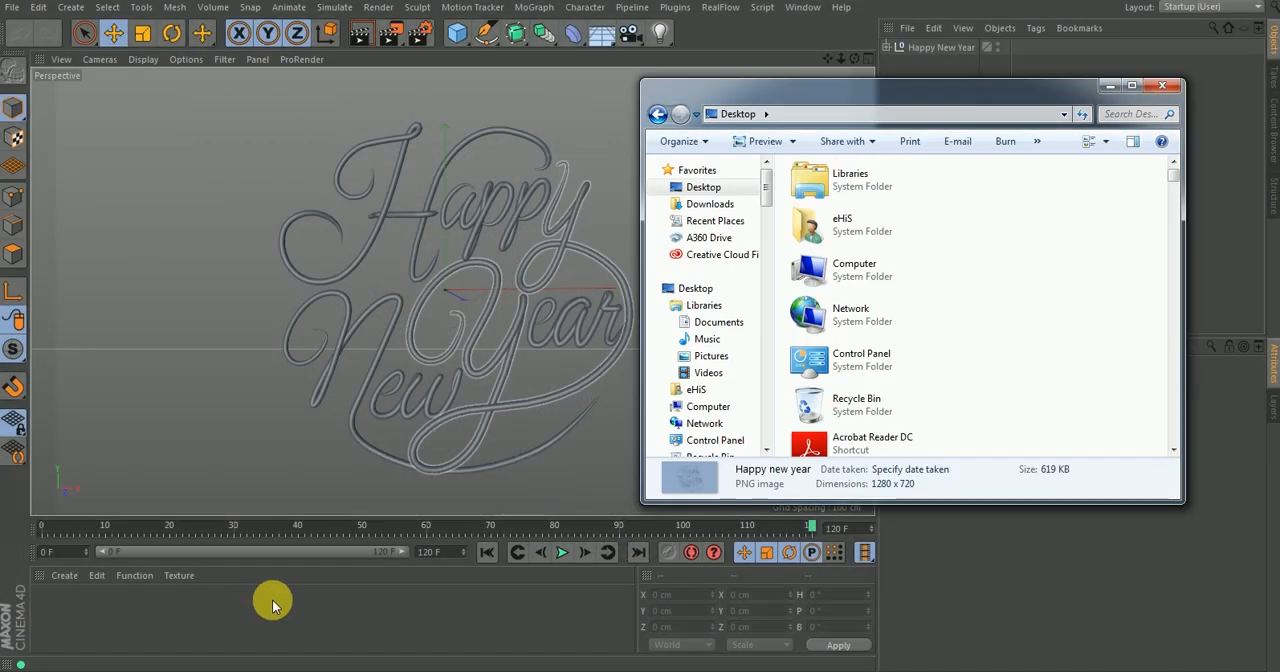
{"action": "left_click", "coordinate": [815, 330]}
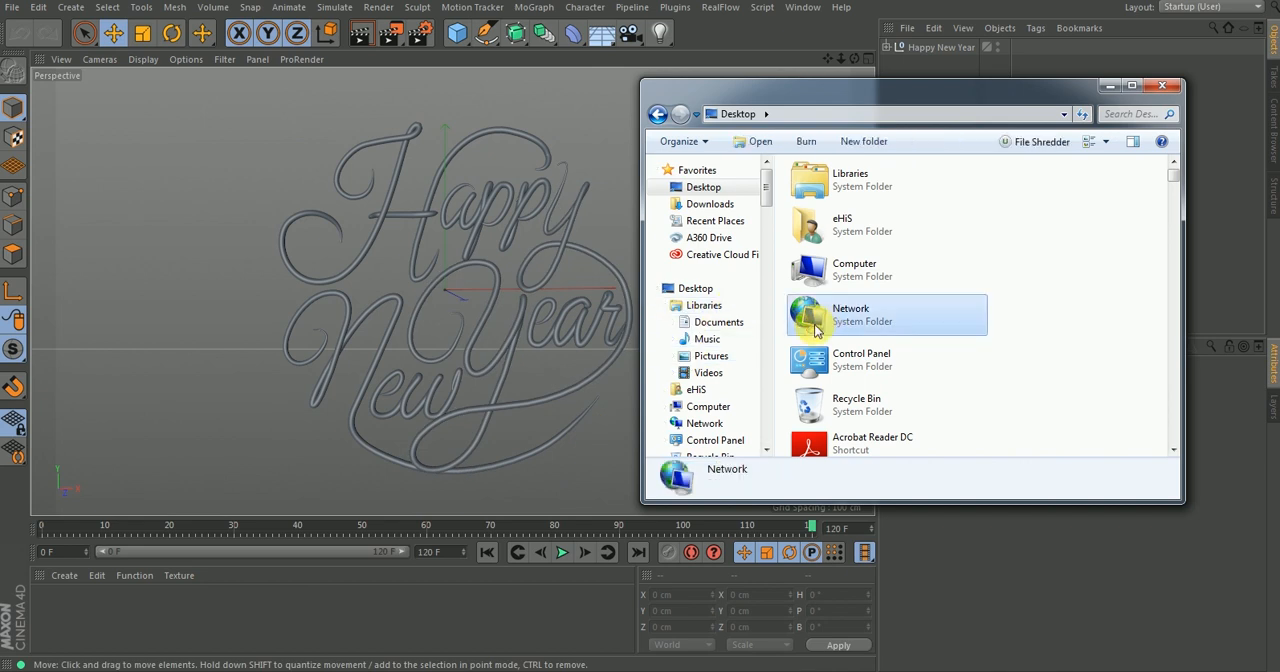
{"action": "key", "text": "h"}
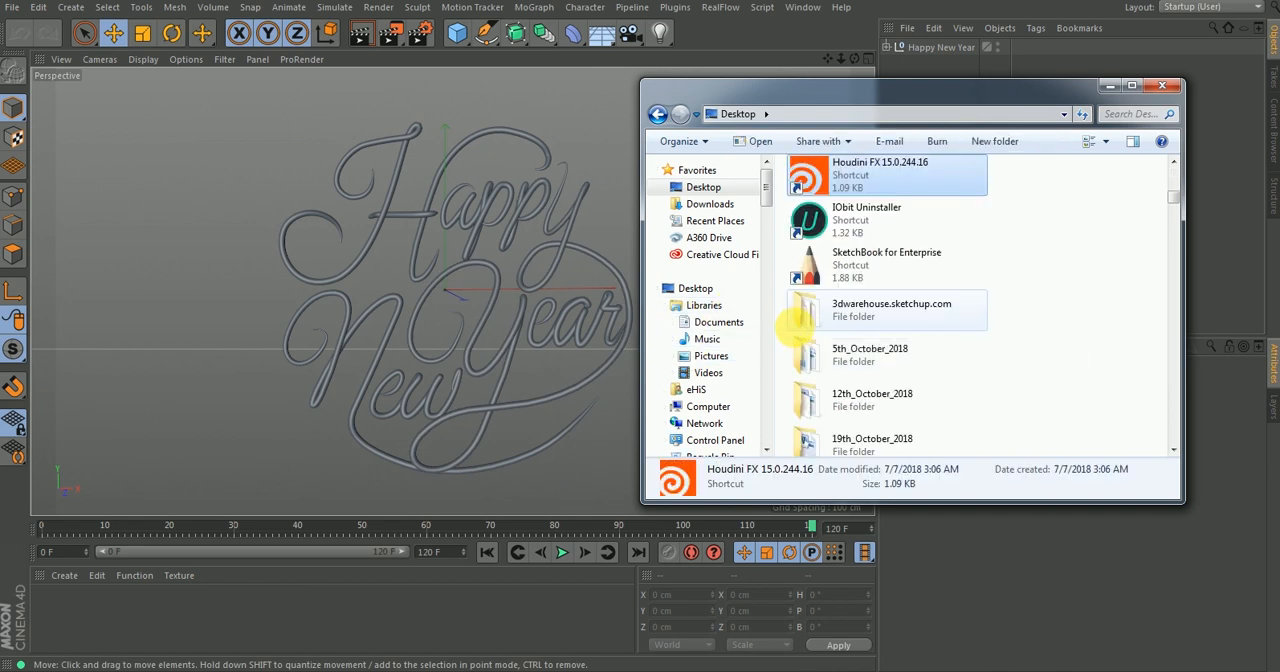
{"action": "key", "text": "a"}
{"action": "left_click", "coordinate": [846, 225]}
{"action": "double_click", "coordinate": [846, 225]}
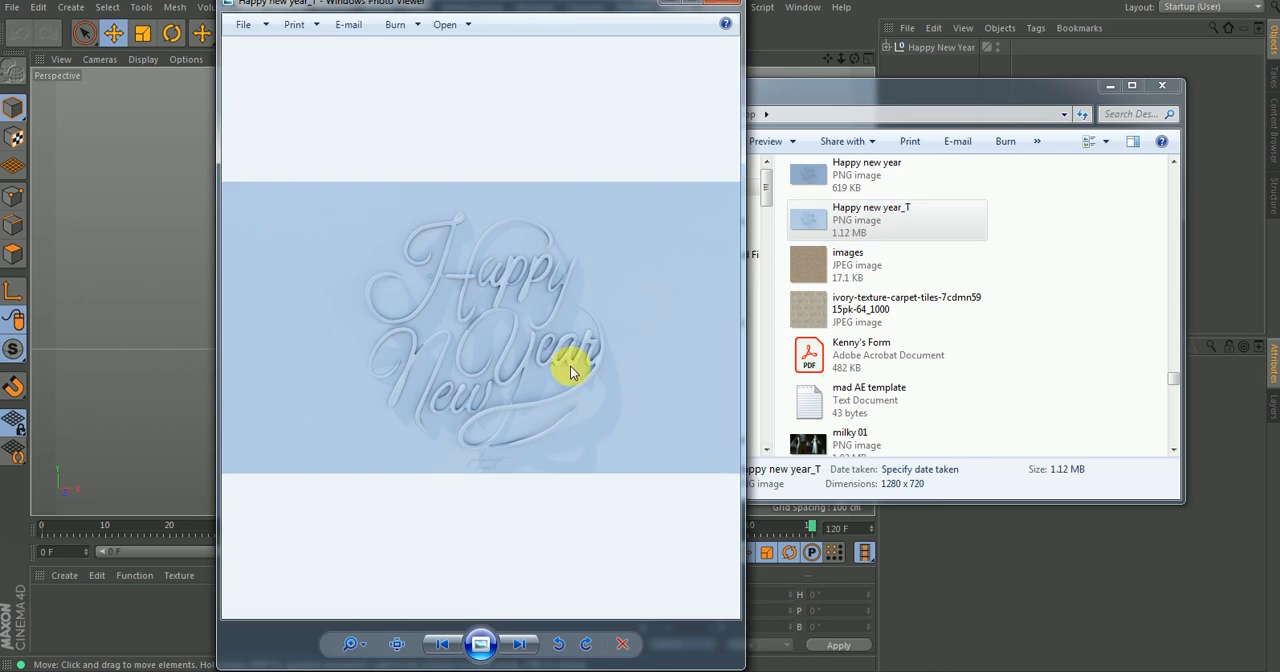
Examine the raised lettering in Happy new year_T up close across all three words, and return to Cinema 4D.
{"action": "right_click", "coordinate": [478, 322]}
{"action": "left_click", "coordinate": [449, 306]}
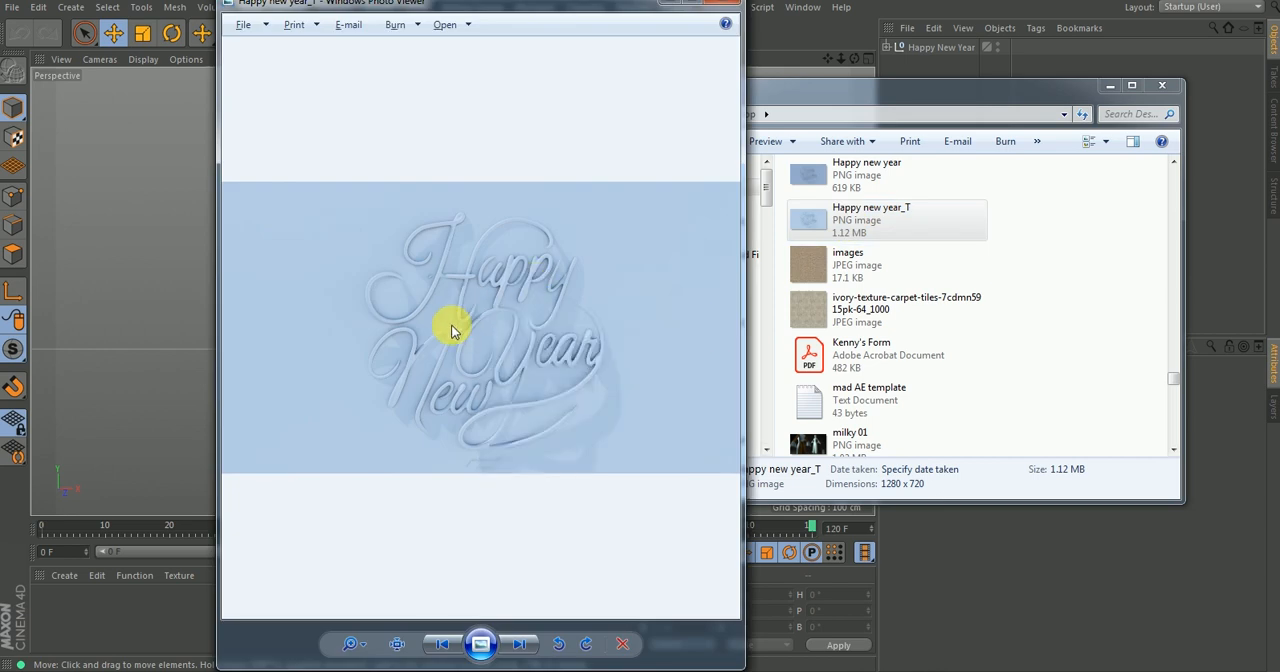
{"action": "left_click_drag", "start_coordinate": [366, 643], "coordinate": [365, 621]}
{"action": "left_click_drag", "start_coordinate": [422, 362], "coordinate": [533, 494]}
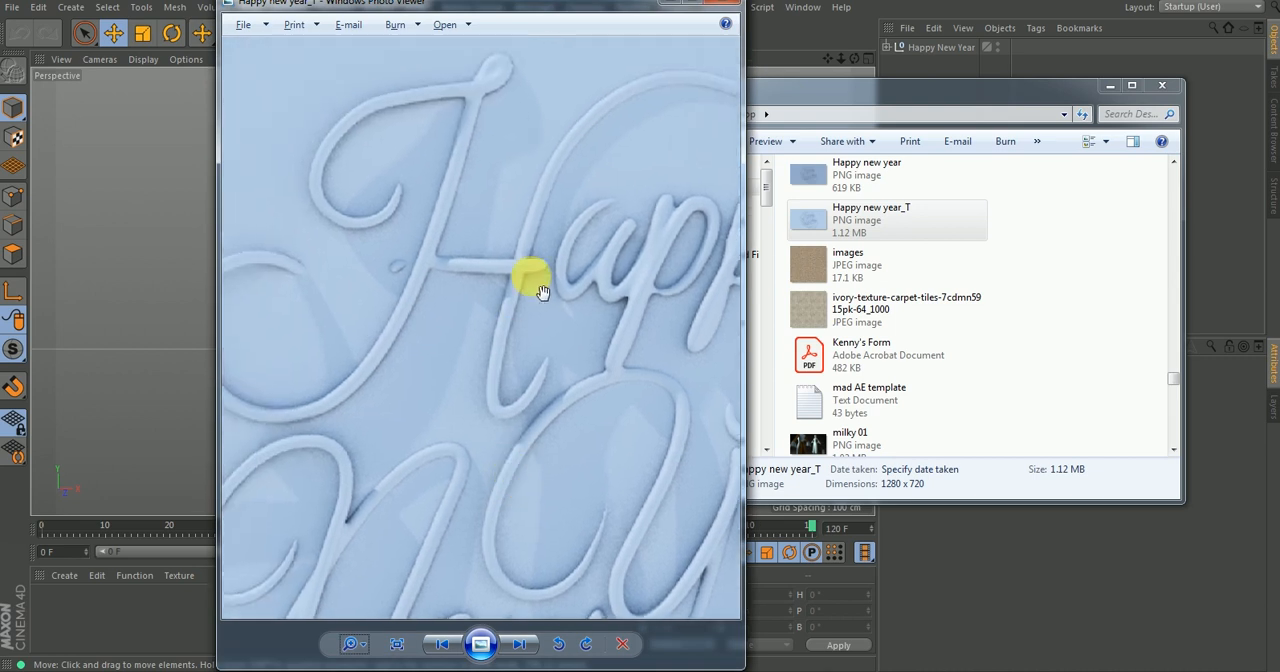
{"action": "left_click_drag", "start_coordinate": [496, 184], "coordinate": [504, 268]}
{"action": "left_click_drag", "start_coordinate": [585, 343], "coordinate": [513, 330]}
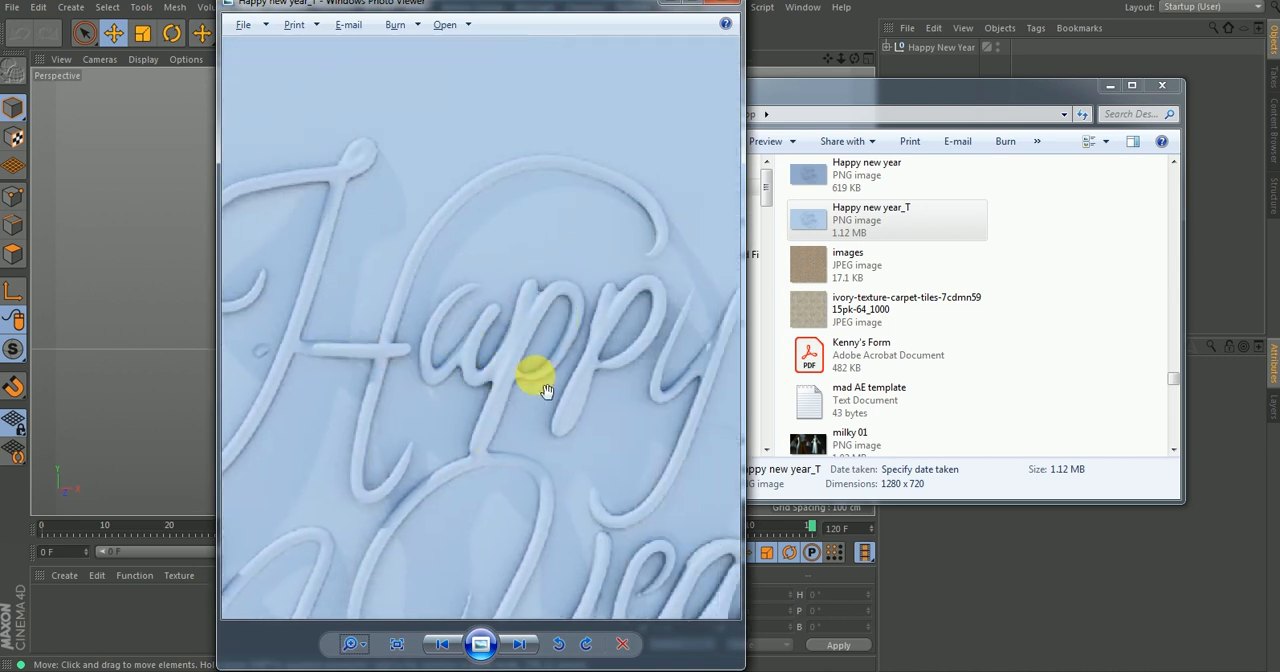
{"action": "left_click_drag", "start_coordinate": [650, 381], "coordinate": [566, 289]}
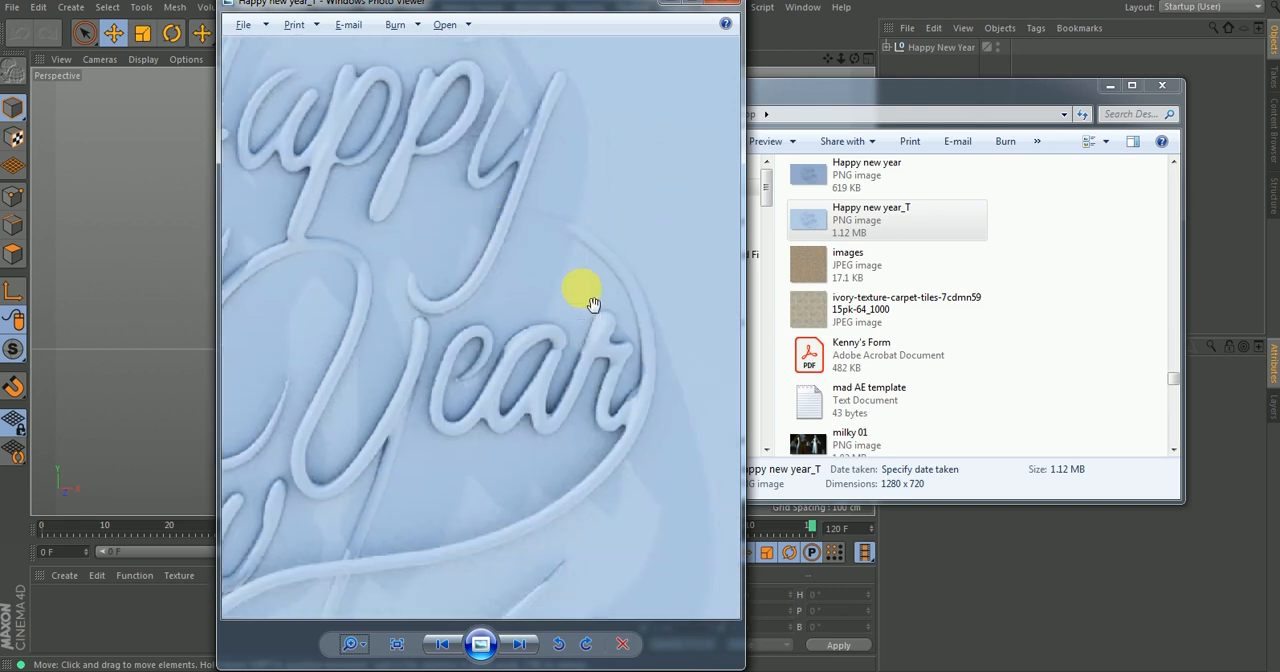
{"action": "left_click_drag", "start_coordinate": [586, 392], "coordinate": [615, 137]}
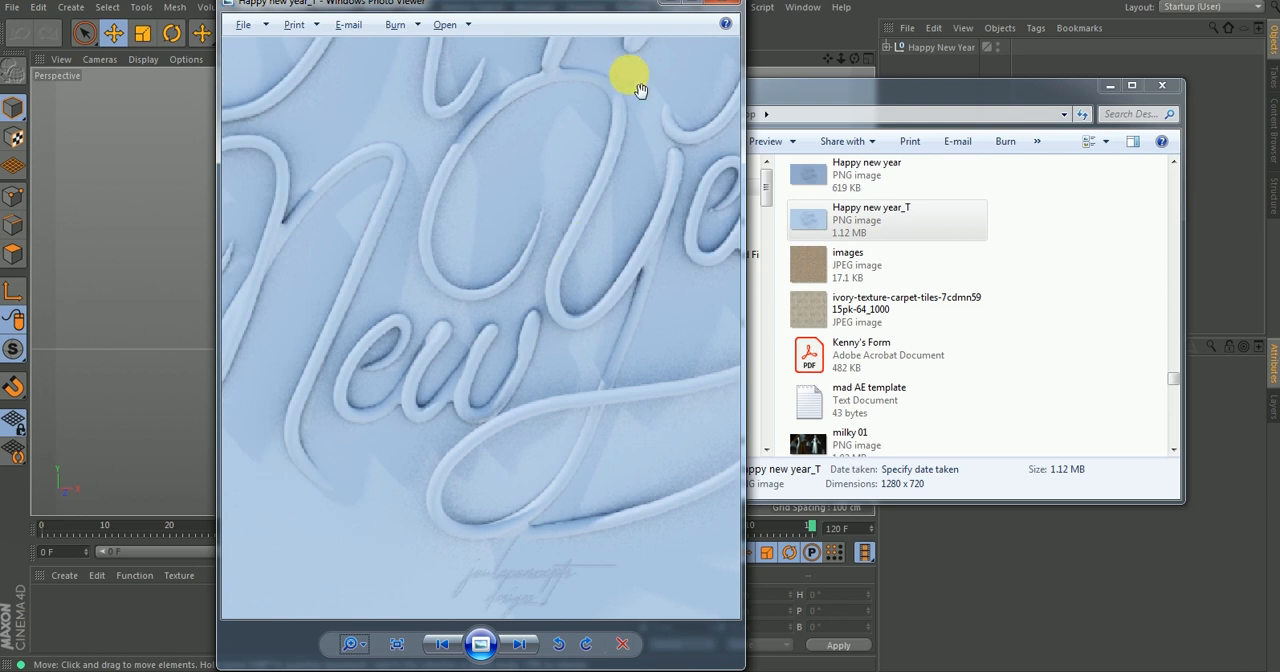
{"action": "left_click", "coordinate": [695, 5]}
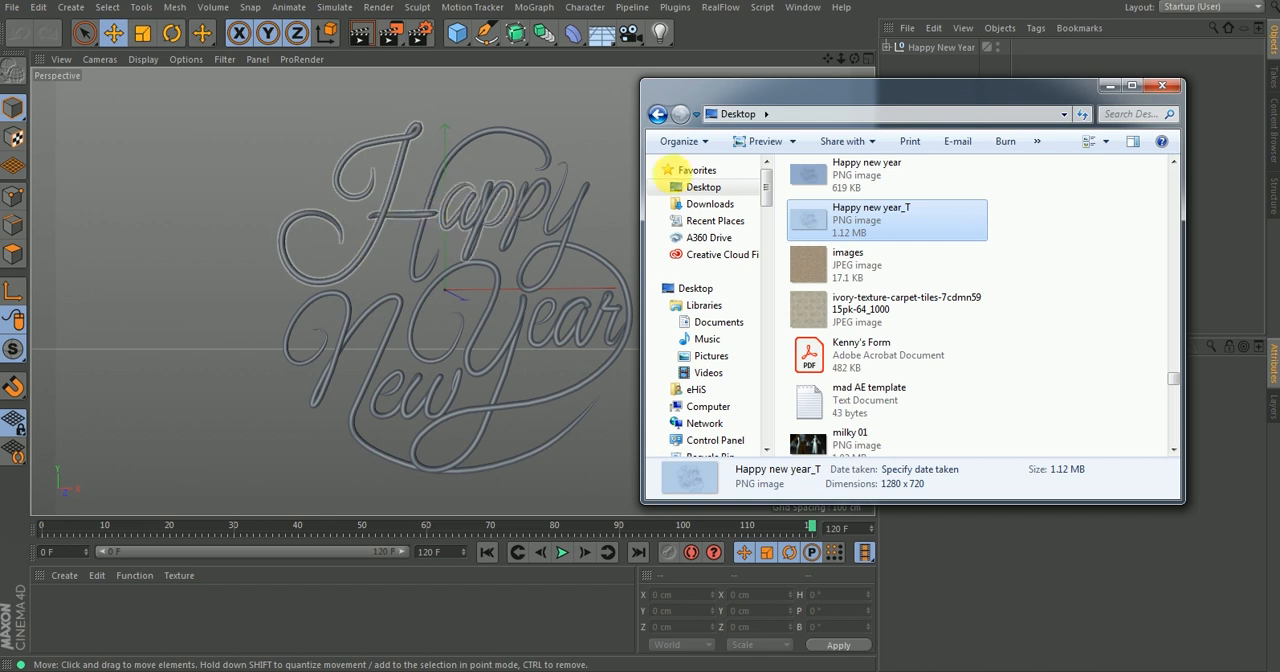
{"action": "left_click", "coordinate": [1104, 86]}
Add a Plane object at the origin behind the lettering and set its orientation to +Z.
{"action": "left_click_drag", "start_coordinate": [486, 229], "coordinate": [491, 200], "text": "alt"}
{"action": "right_click_drag", "start_coordinate": [491, 200], "coordinate": [600, 52], "text": "alt"}
{"action": "scroll", "coordinate": [497, 229], "scroll_direction": "down", "scroll_amount": 10}
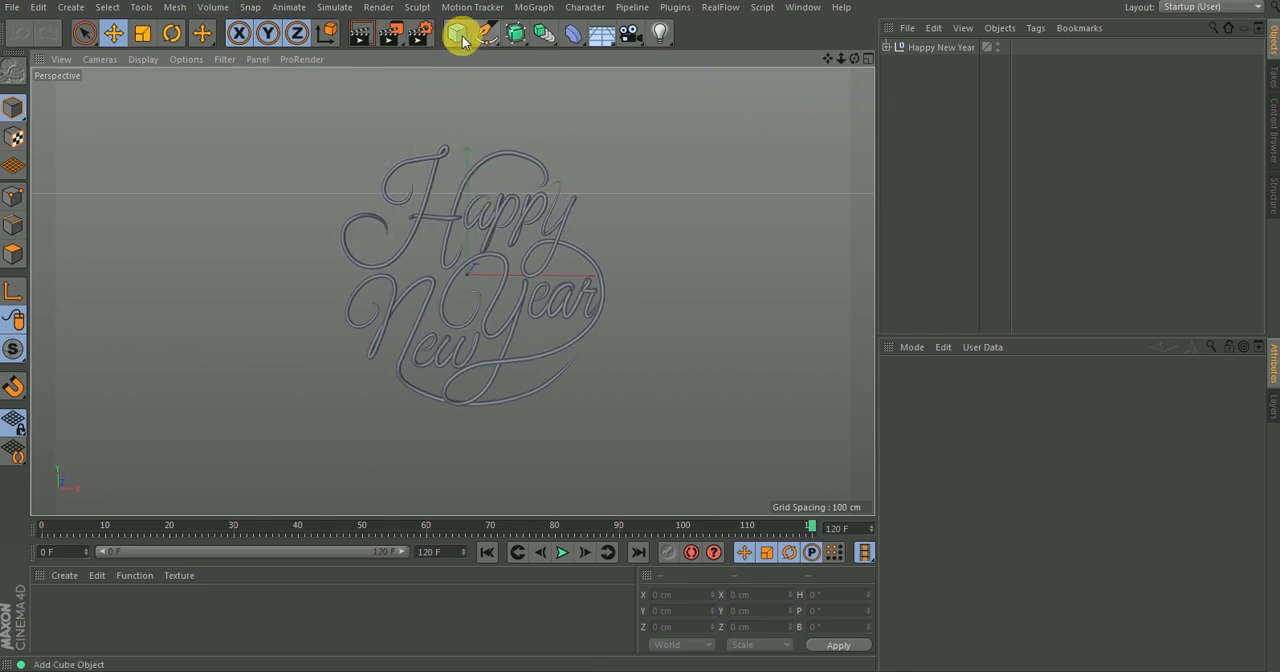
{"action": "left_click_drag", "start_coordinate": [460, 40], "coordinate": [607, 86]}
{"action": "left_click", "coordinate": [597, 90]}
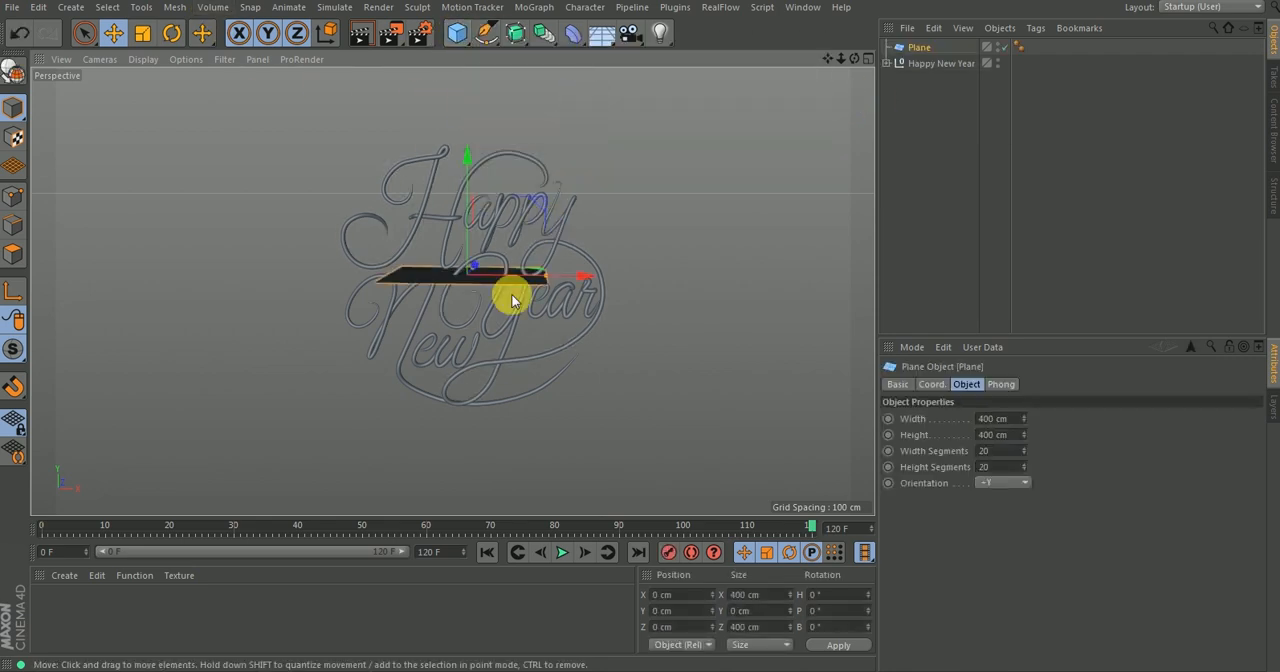
{"action": "left_click", "coordinate": [996, 482]}
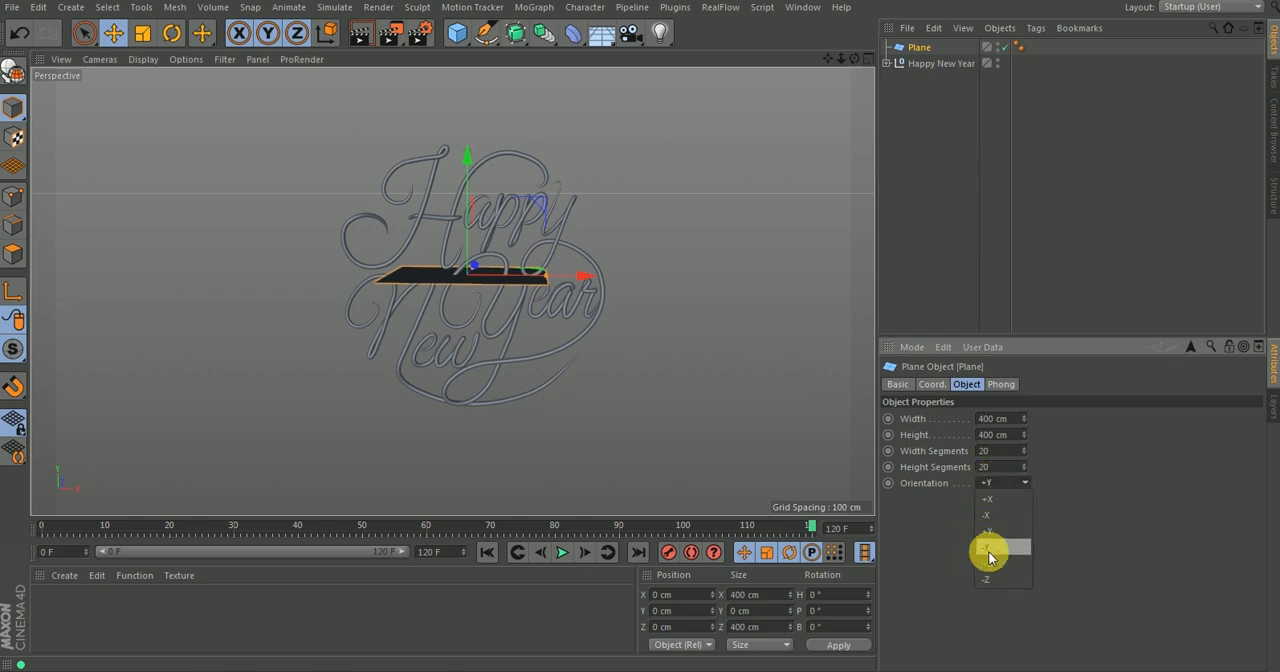
{"action": "left_click", "coordinate": [986, 563]}
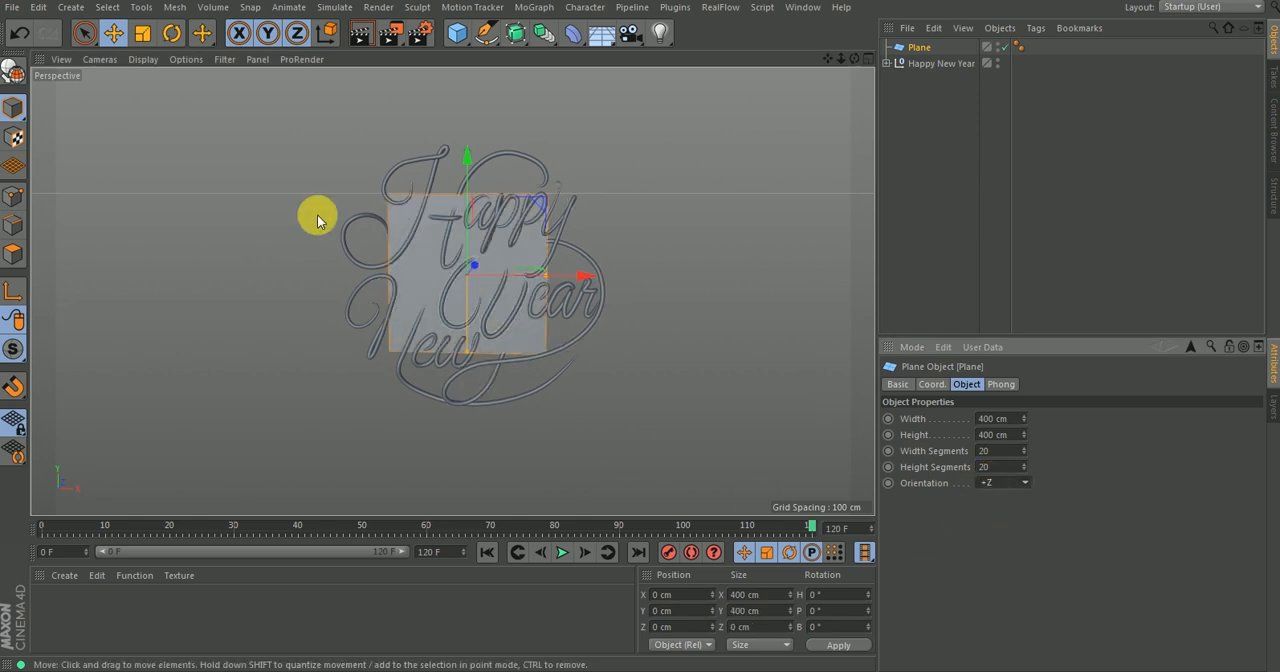
Scale the Plane uniformly to about 3616 cm square so it extends well beyond the lettering.
{"action": "left_click", "coordinate": [143, 33]}
{"action": "left_click_drag", "start_coordinate": [450, 140], "coordinate": [737, 132]}
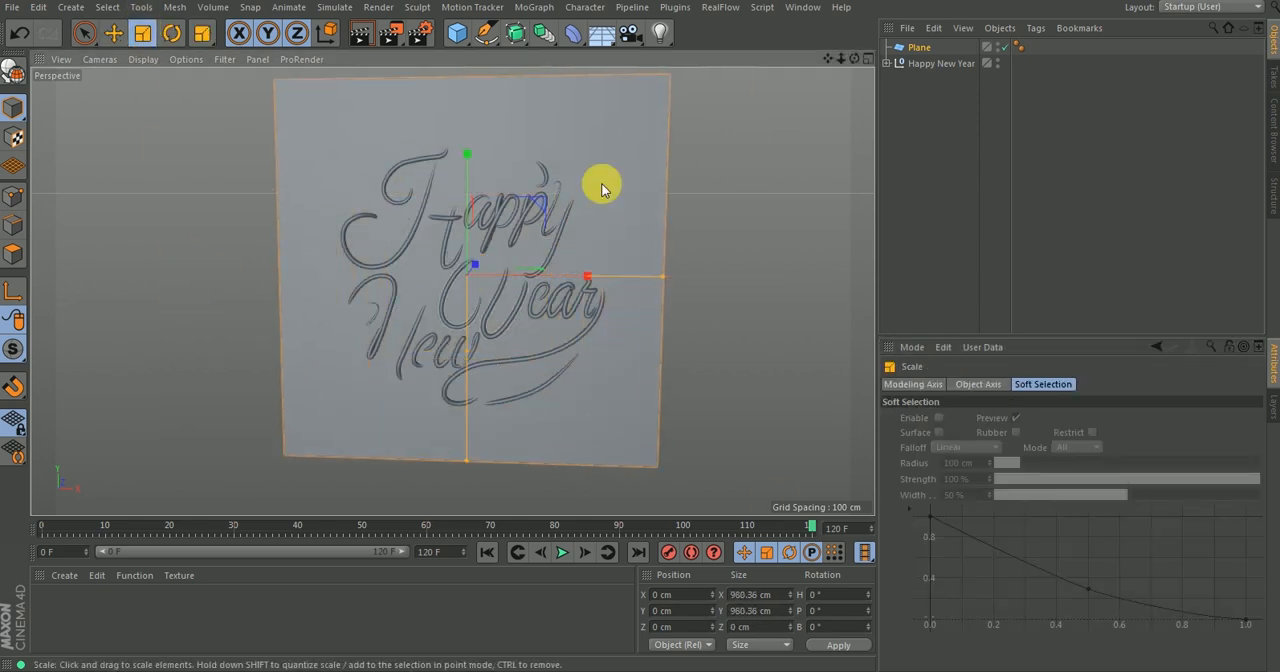
{"action": "left_click_drag", "start_coordinate": [310, 281], "coordinate": [563, 243]}
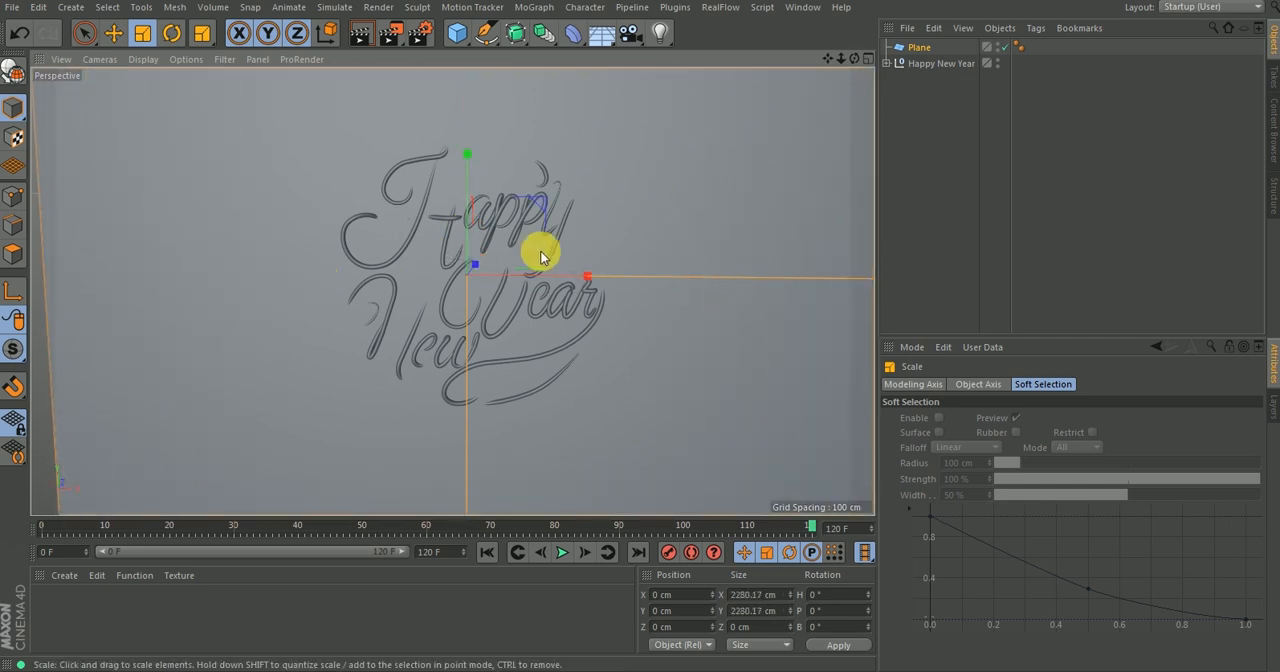
{"action": "left_click_drag", "start_coordinate": [260, 337], "coordinate": [545, 270]}
{"action": "scroll", "coordinate": [545, 270], "scroll_direction": "up", "scroll_amount": 4}
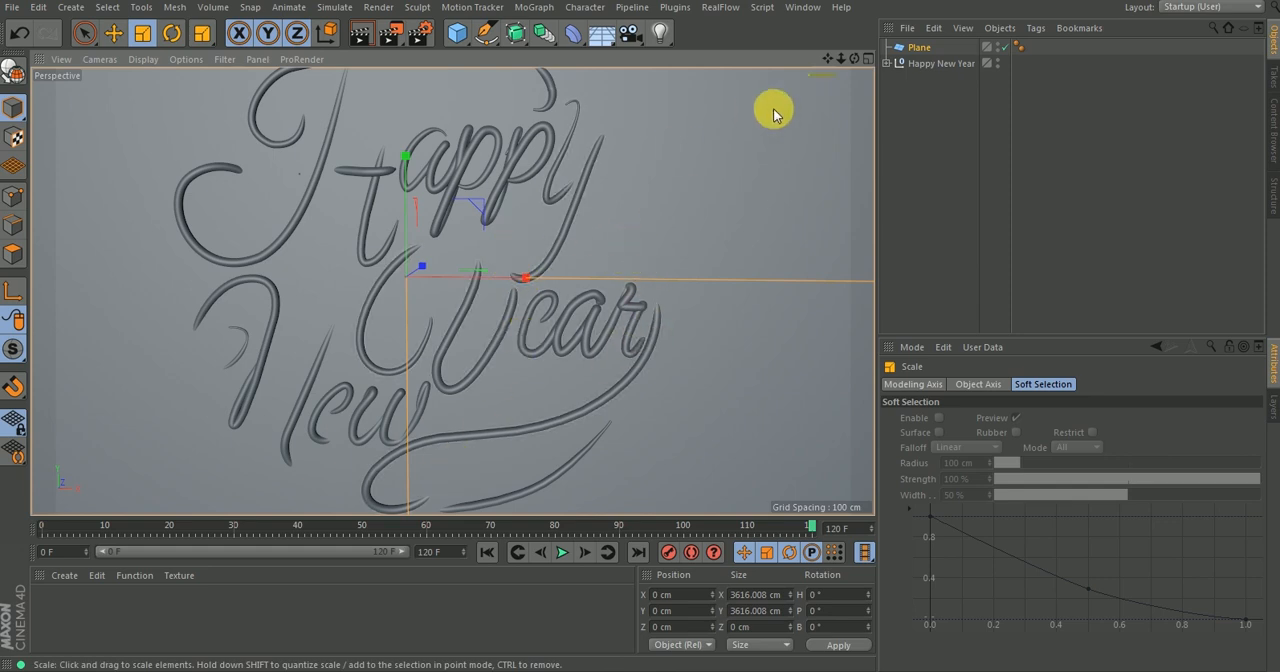
Move the Plane back along the Z axis to about 9.6 cm so the lettering stands out from it.
{"action": "key", "text": "e"}
{"action": "left_click_drag", "start_coordinate": [424, 267], "coordinate": [478, 226]}
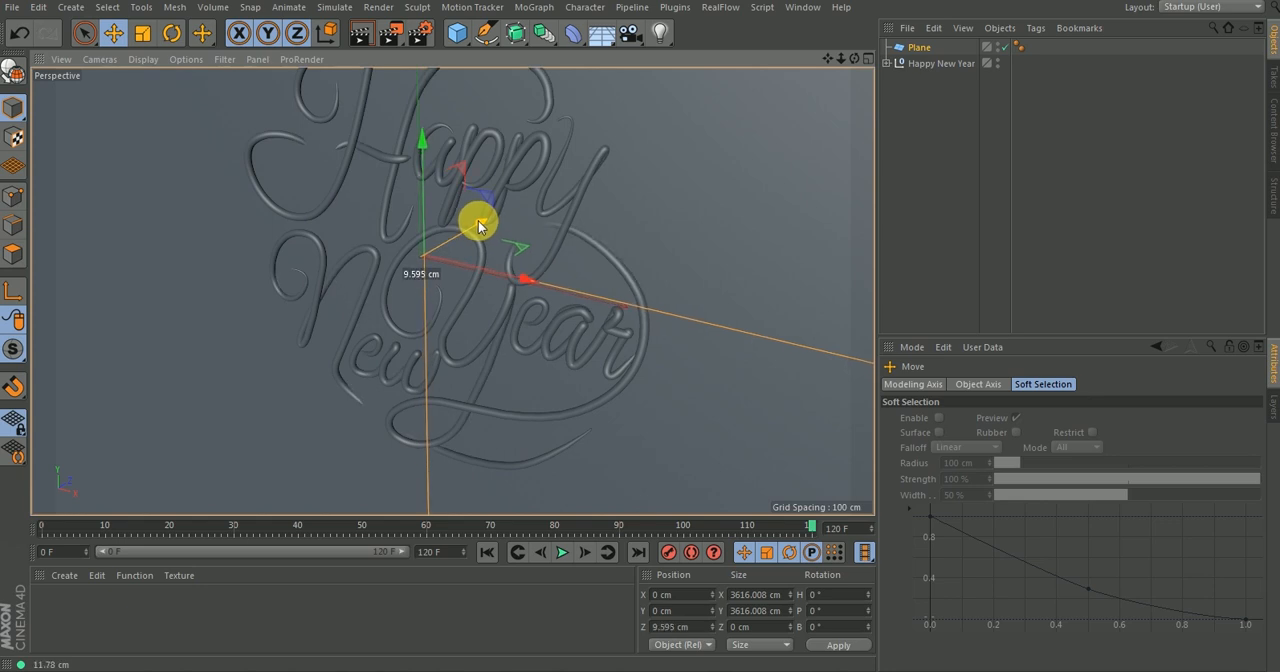
{"action": "left_click_drag", "start_coordinate": [478, 224], "coordinate": [478, 226]}
{"action": "left_click_drag", "start_coordinate": [455, 276], "coordinate": [532, 203], "text": "alt"}
{"action": "right_click_drag", "start_coordinate": [517, 231], "coordinate": [506, 286], "text": "alt"}
{"action": "middle_click_drag", "start_coordinate": [489, 260], "coordinate": [451, 288], "text": "alt"}
{"action": "mouse_move", "coordinate": [476, 289]}
{"action": "left_mouse_down", "text": "alt"}
{"action": "mouse_move", "coordinate": [499, 283]}
{"action": "mouse_move", "coordinate": [477, 276]}
{"action": "left_mouse_up", "text": "alt"}
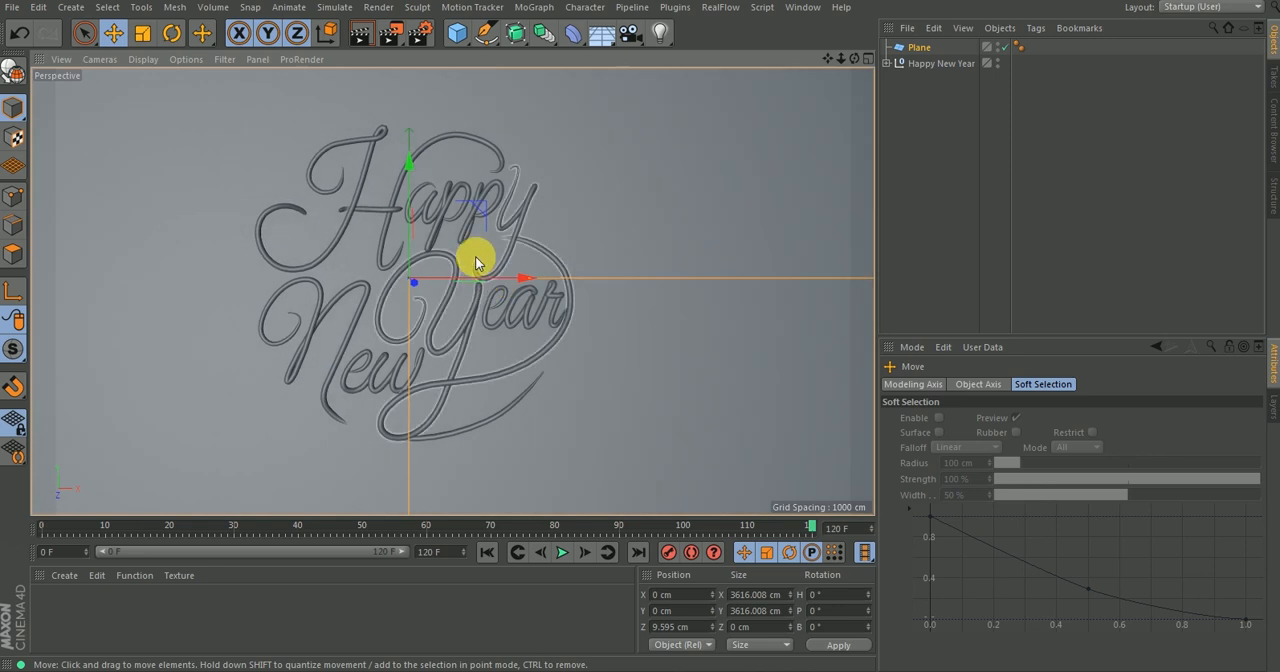
{"action": "middle_click_drag", "start_coordinate": [451, 289], "coordinate": [501, 277], "text": "alt"}
Set the Plane's width segments and height segments to 1.
{"action": "left_click", "coordinate": [918, 47]}
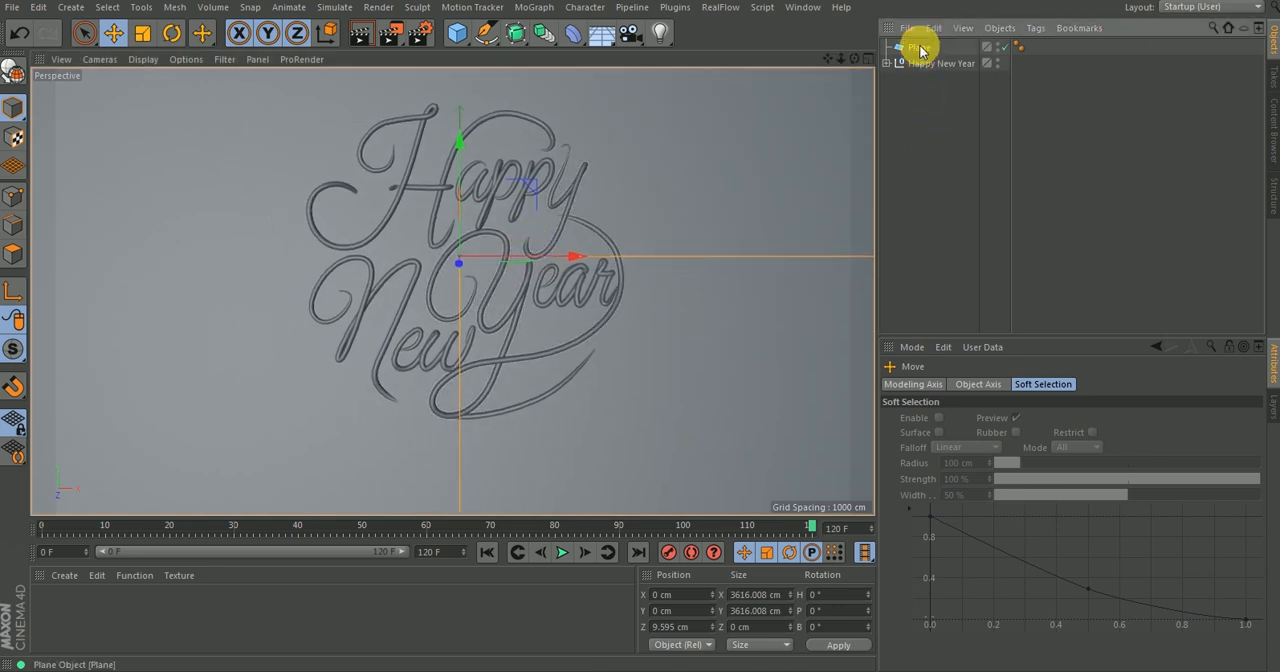
{"action": "double_click", "coordinate": [1000, 450]}
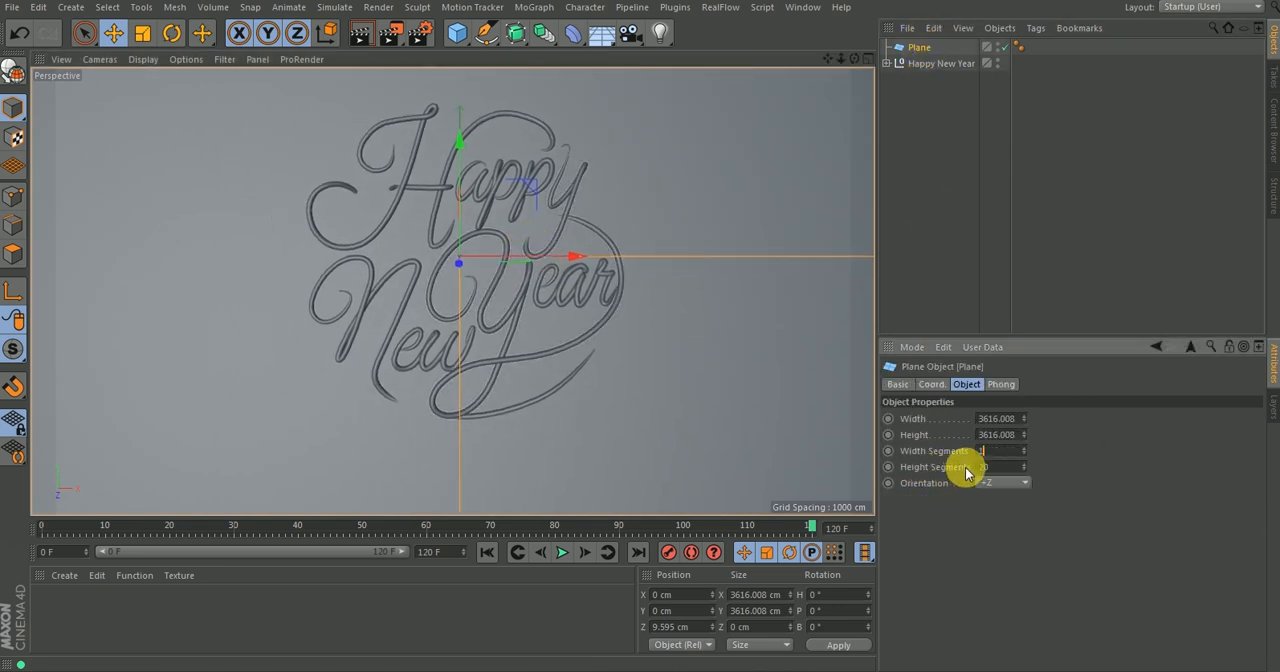
{"action": "type", "text": "1"}
{"action": "key", "text": "Return"}
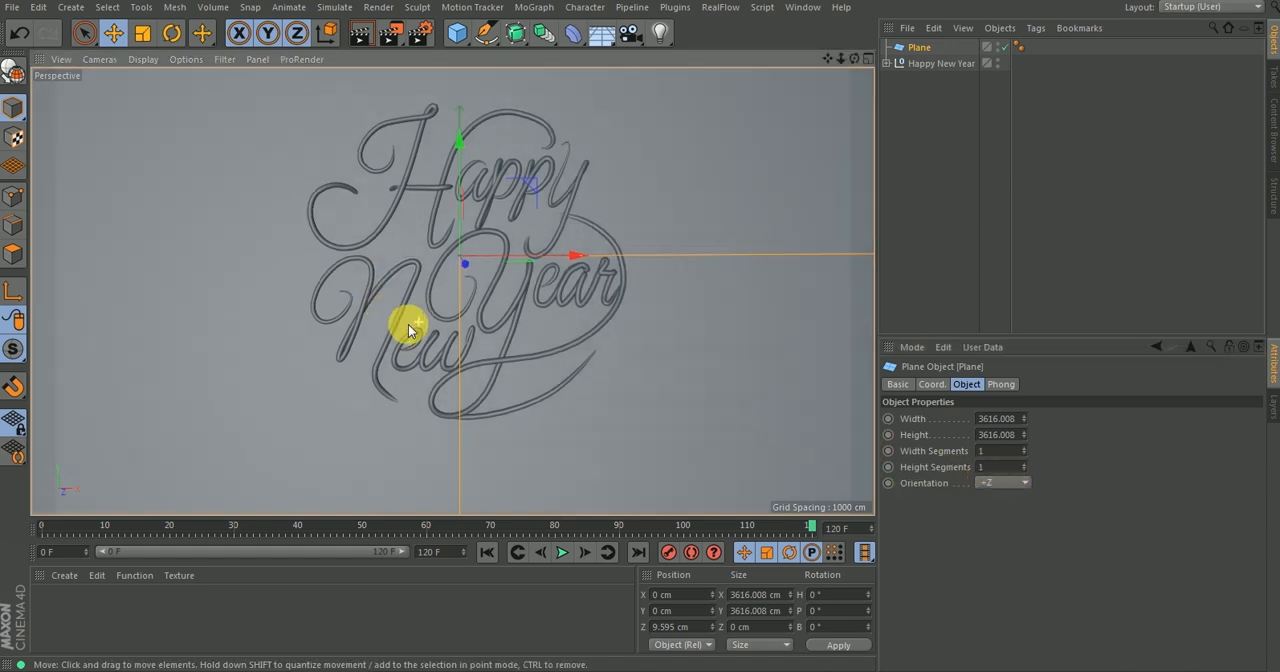
{"action": "left_click_drag", "start_coordinate": [425, 316], "coordinate": [420, 279], "text": "alt"}
{"action": "right_click_drag", "start_coordinate": [420, 279], "coordinate": [457, 271], "text": "alt"}
{"action": "middle_click_drag", "start_coordinate": [494, 266], "coordinate": [499, 328], "text": "alt"}
{"action": "middle_click_drag", "start_coordinate": [529, 243], "coordinate": [553, 193], "text": "alt"}
Add a Volume Builder and a Volume Mesher to the scene.
{"action": "left_click", "coordinate": [917, 174]}
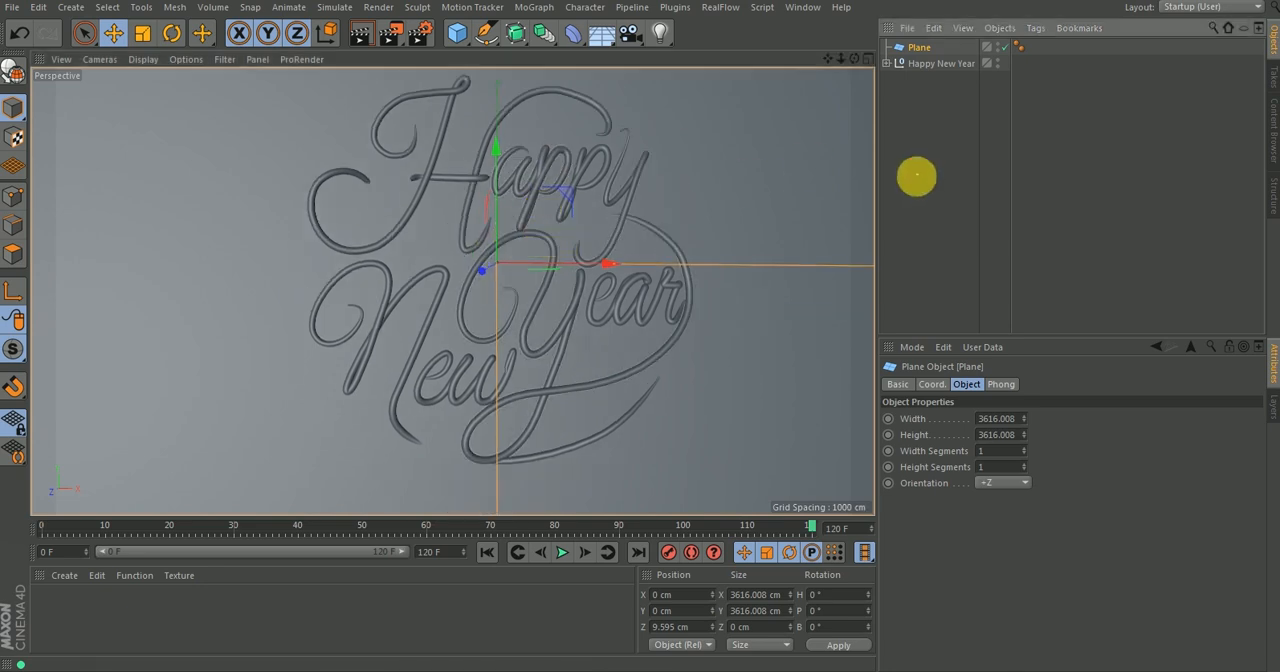
{"action": "left_click", "coordinate": [211, 14]}
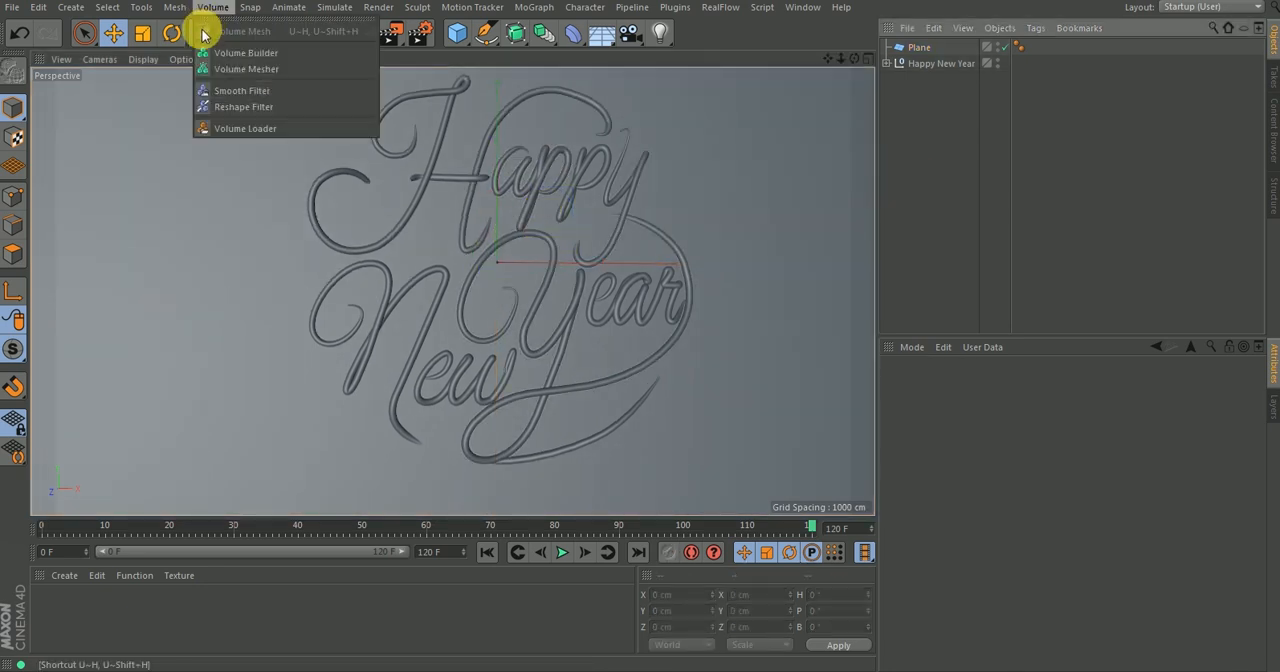
{"action": "left_click", "coordinate": [251, 51]}
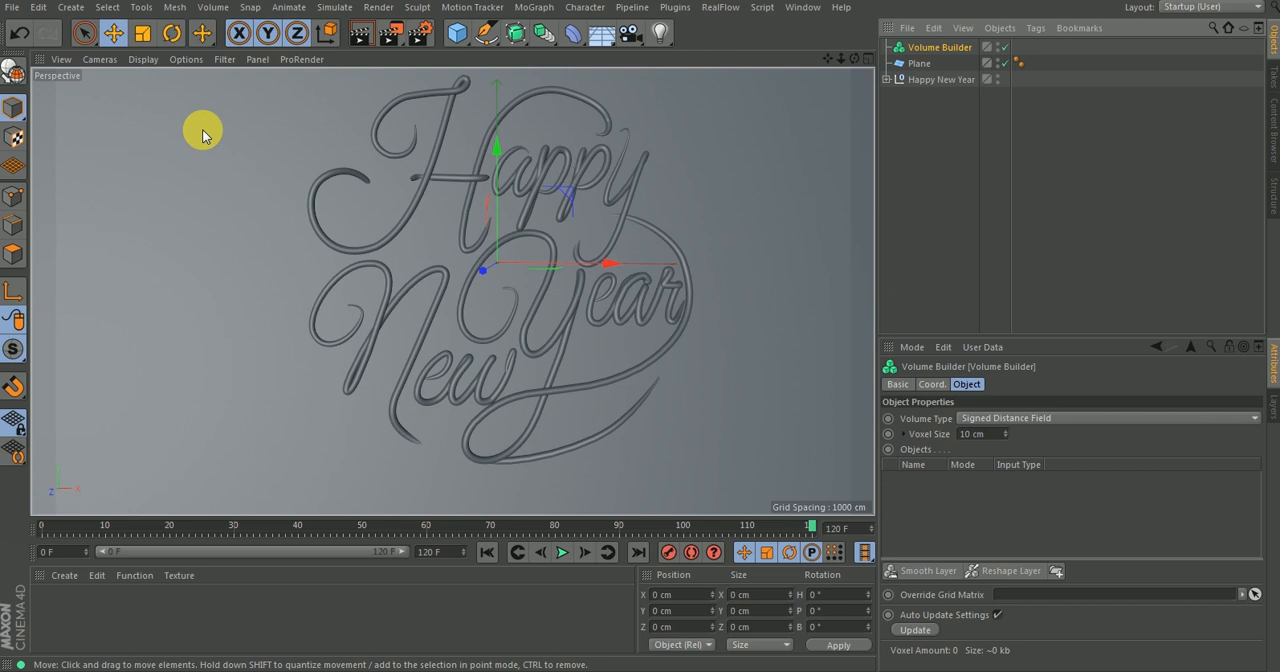
{"action": "left_click", "coordinate": [212, 7]}
{"action": "left_click", "coordinate": [233, 75]}
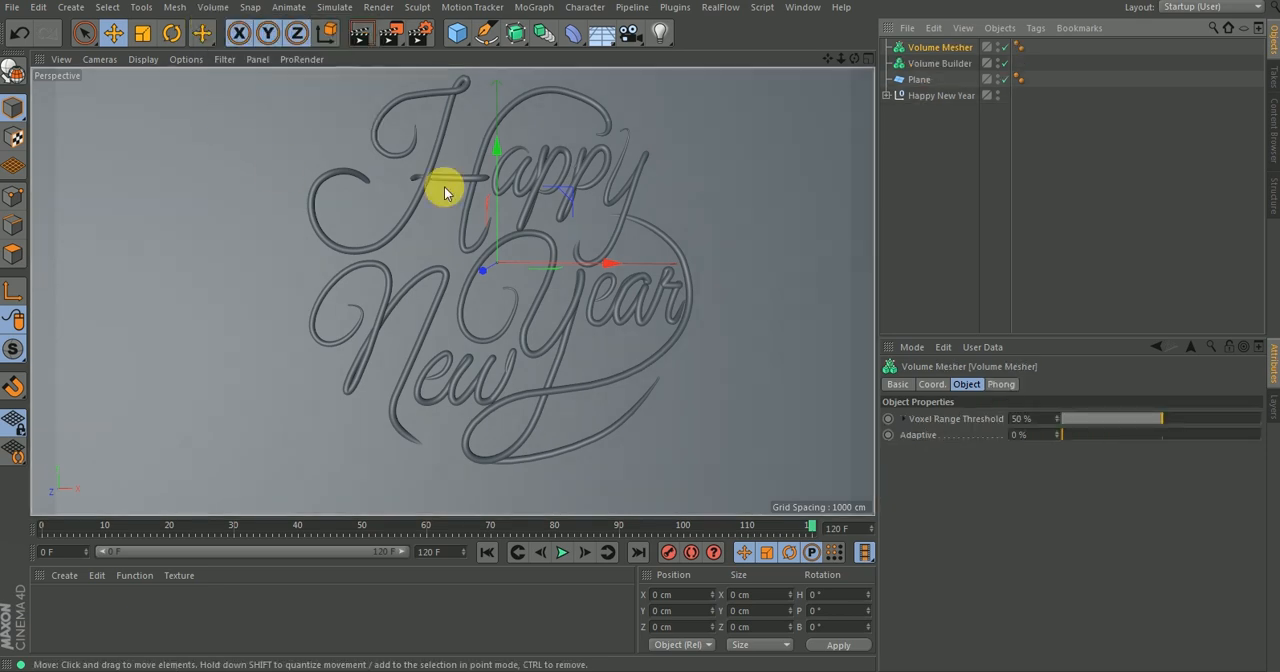
Make the Plane and the Happy New Year null children of the Volume Builder.
{"action": "left_click", "coordinate": [937, 65]}
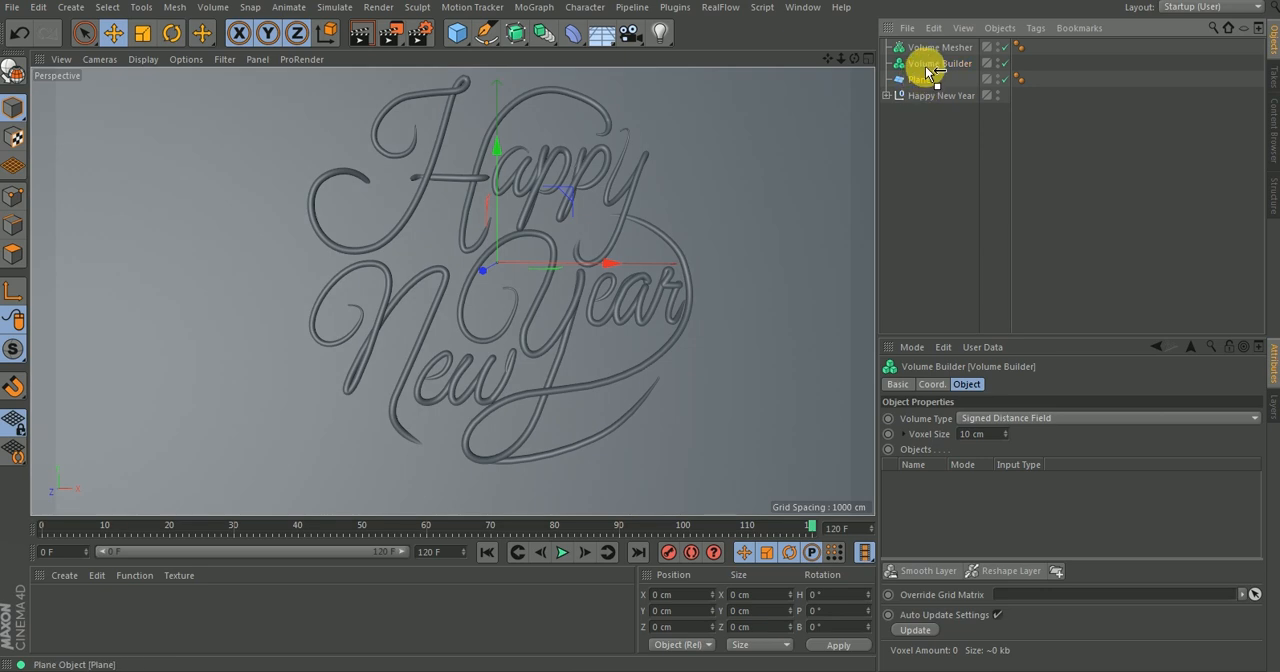
{"action": "left_click_drag", "start_coordinate": [929, 66], "coordinate": [932, 64]}
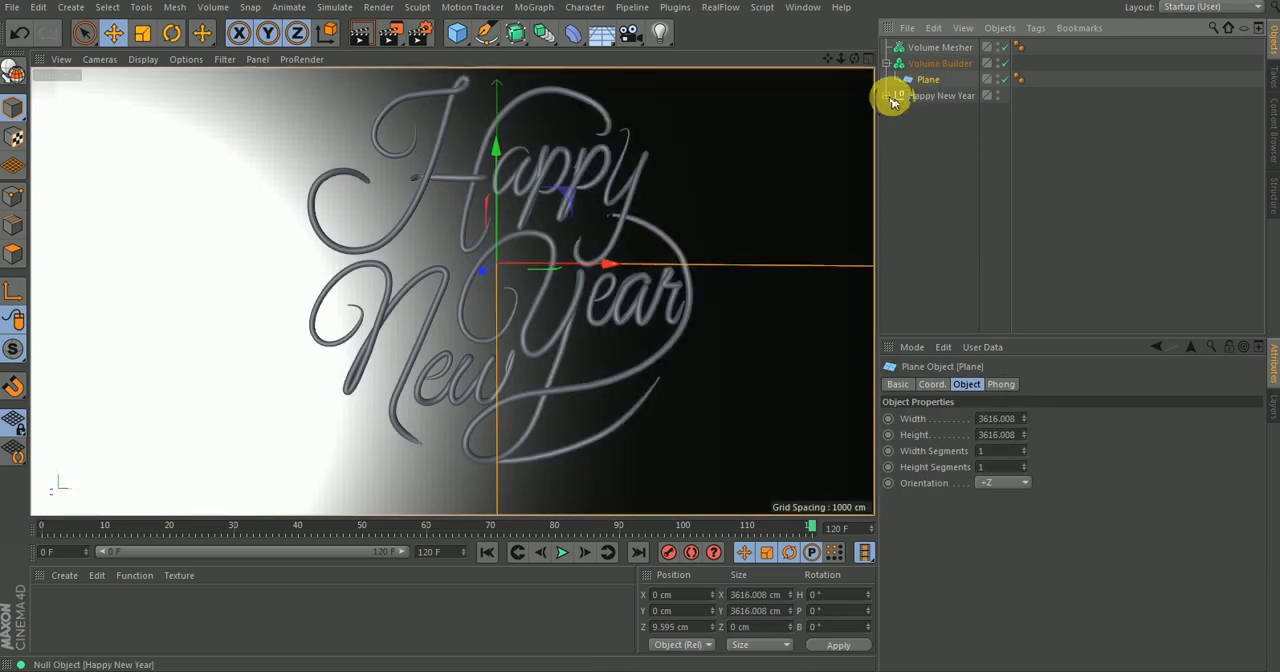
{"action": "left_click", "coordinate": [921, 100]}
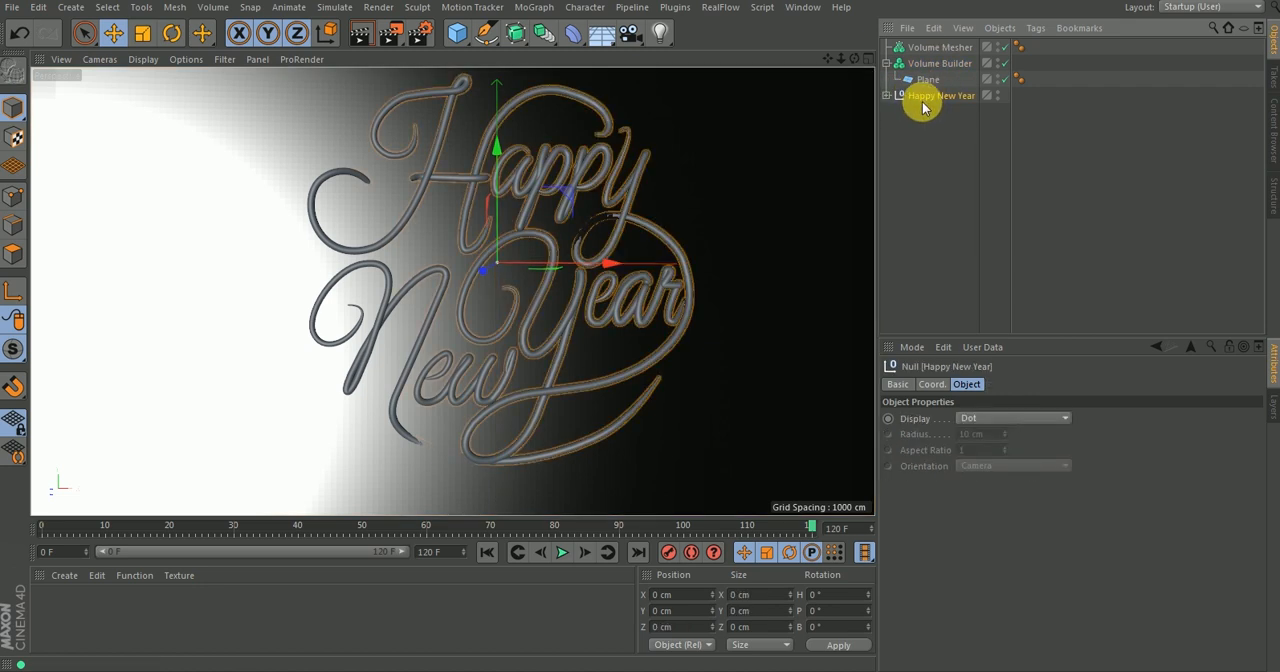
{"action": "left_click_drag", "start_coordinate": [930, 88], "coordinate": [929, 82]}
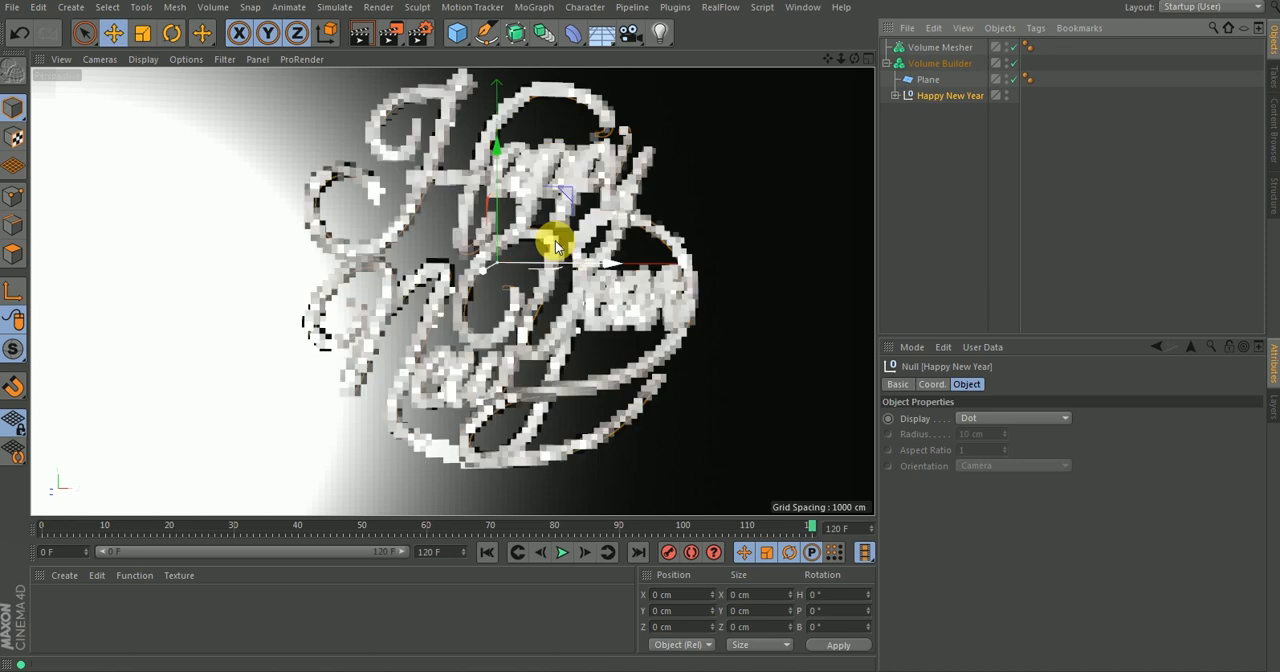
Take the Plane out of the Volume Builder, place it above the Volume Mesher, and hide it in the viewport.
{"action": "left_click_drag", "start_coordinate": [656, 198], "coordinate": [604, 224], "text": "alt"}
{"action": "right_click_drag", "start_coordinate": [606, 248], "coordinate": [561, 344], "text": "alt"}
{"action": "middle_click_drag", "start_coordinate": [586, 243], "coordinate": [514, 308], "text": "alt"}
{"action": "left_click_drag", "start_coordinate": [563, 302], "coordinate": [494, 363], "text": "alt"}
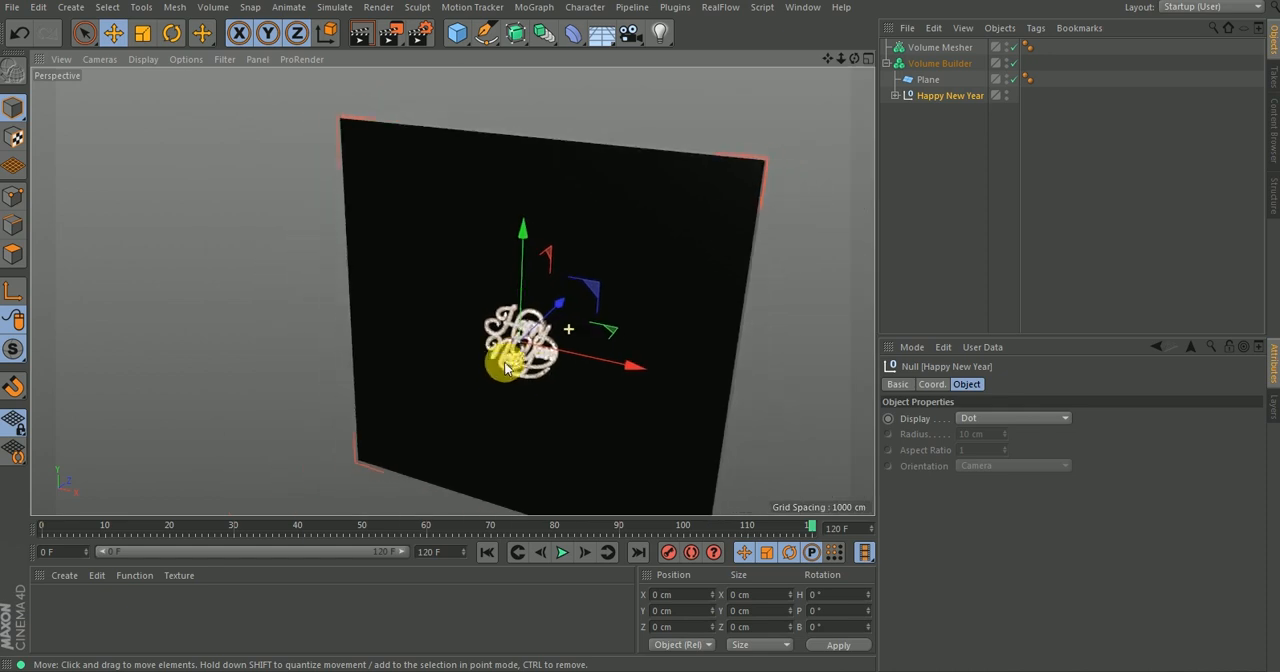
{"action": "left_click_drag", "start_coordinate": [596, 292], "coordinate": [494, 297], "text": "alt"}
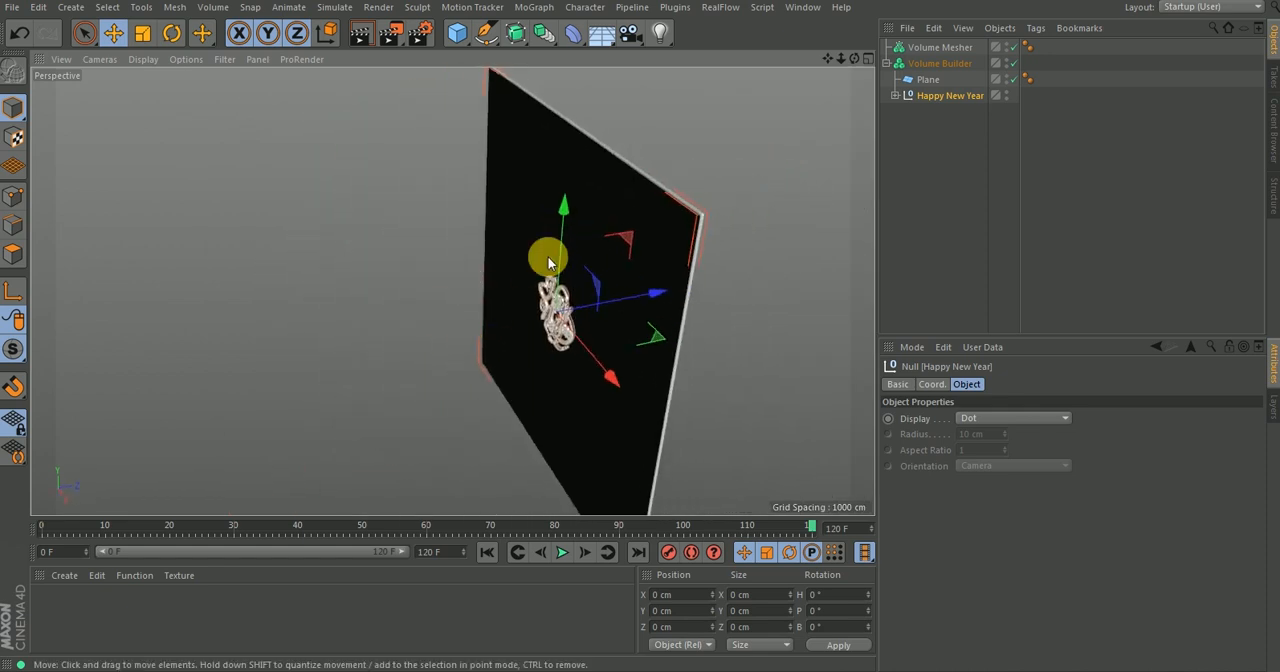
{"action": "left_click_drag", "start_coordinate": [618, 240], "coordinate": [772, 112], "text": "alt"}
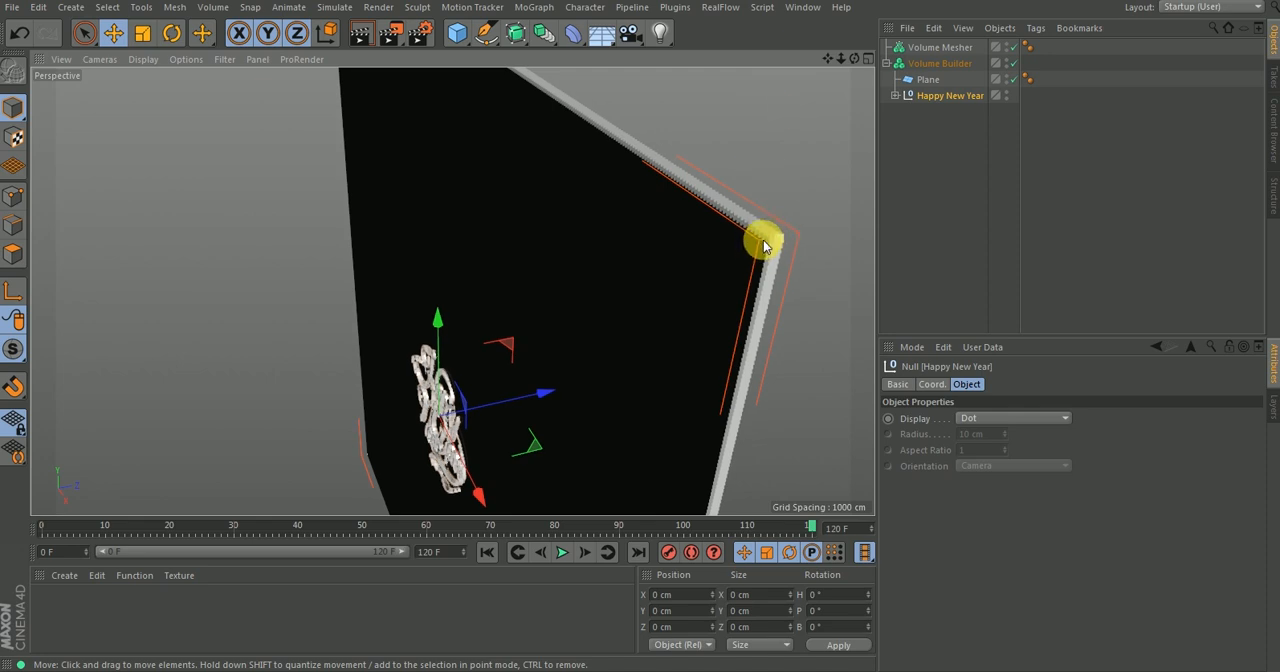
{"action": "left_click", "coordinate": [925, 81]}
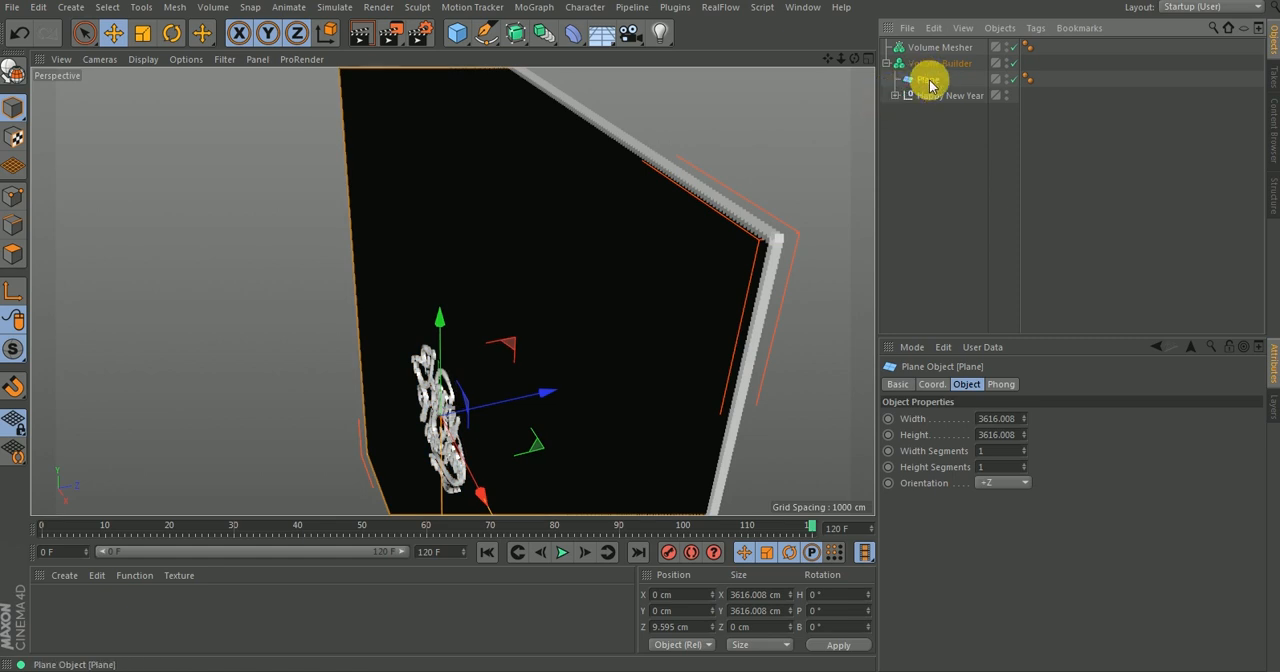
{"action": "left_click_drag", "start_coordinate": [940, 46], "coordinate": [938, 44]}
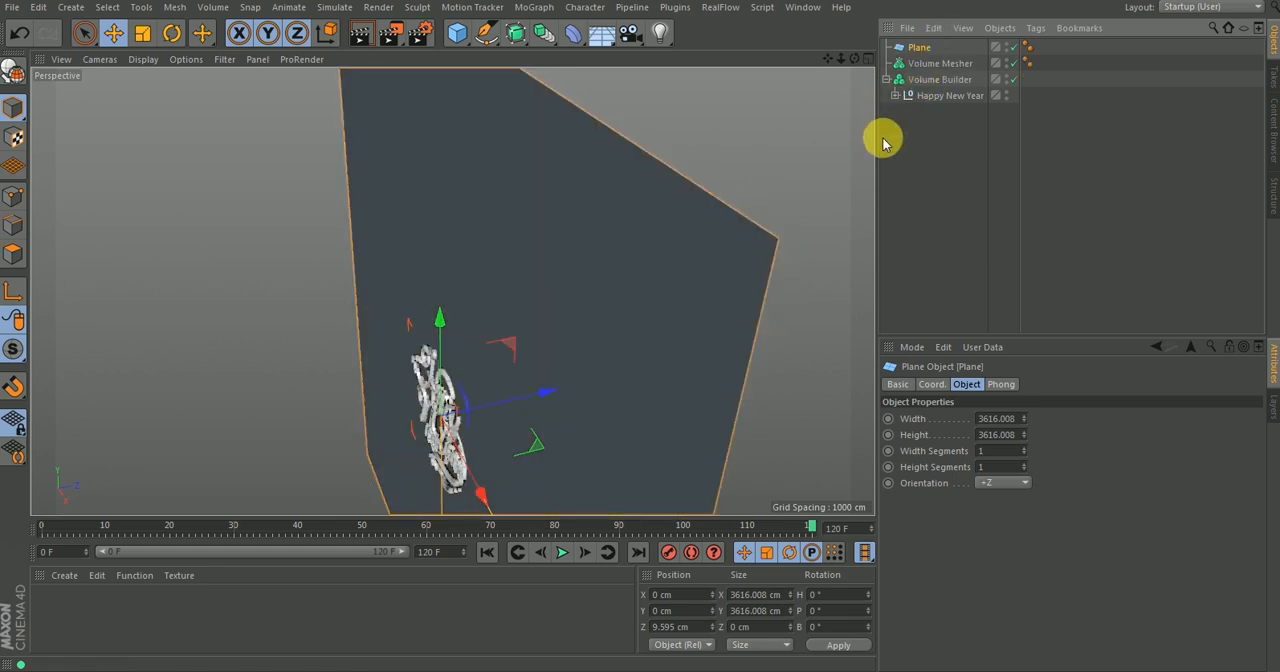
{"action": "double_click", "coordinate": [1005, 46]}
Examine the Happy New Year volume from the front and its voxel blocks up close, with the Volume Builder selected.
{"action": "middle_click_drag", "start_coordinate": [540, 313], "coordinate": [622, 208], "text": "alt"}
{"action": "left_click_drag", "start_coordinate": [498, 390], "coordinate": [523, 310], "text": "alt"}
{"action": "middle_click_drag", "start_coordinate": [440, 385], "coordinate": [517, 300], "text": "alt"}
{"action": "mouse_move", "coordinate": [499, 317]}
{"action": "right_mouse_down", "text": "alt"}
{"action": "mouse_move", "coordinate": [594, 194]}
{"action": "mouse_move", "coordinate": [500, 332]}
{"action": "right_mouse_up", "text": "alt"}
{"action": "left_click_drag", "start_coordinate": [500, 335], "coordinate": [530, 280], "text": "alt"}
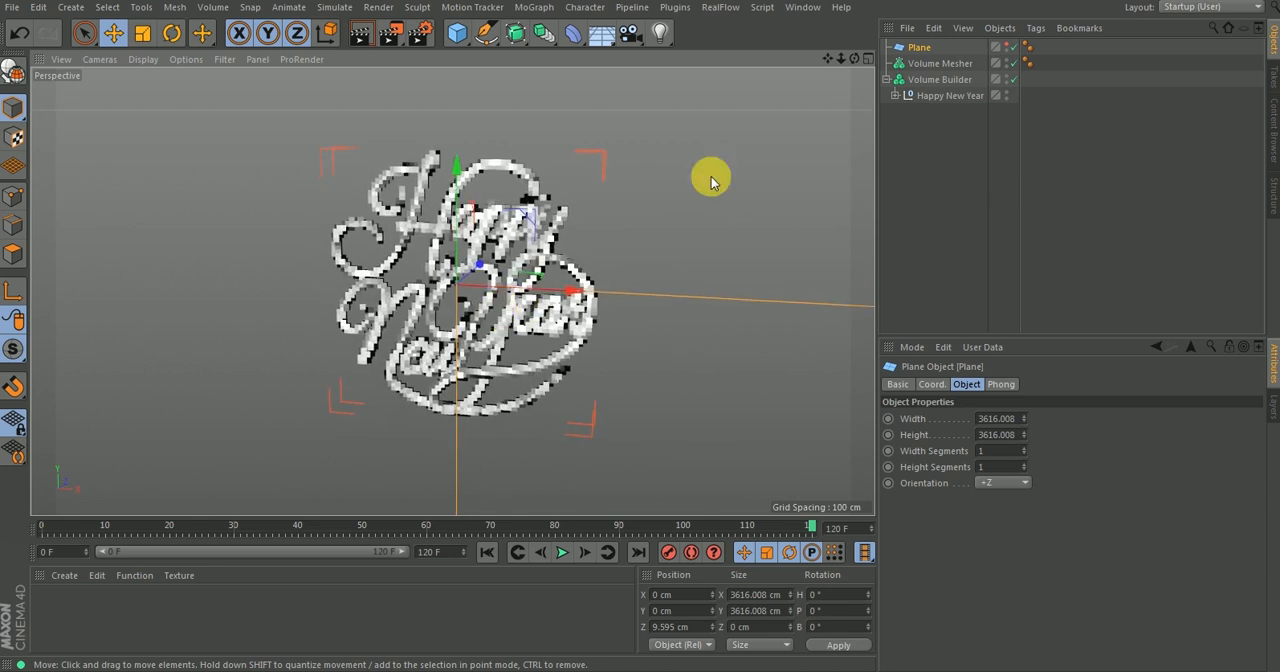
{"action": "left_click", "coordinate": [940, 80]}
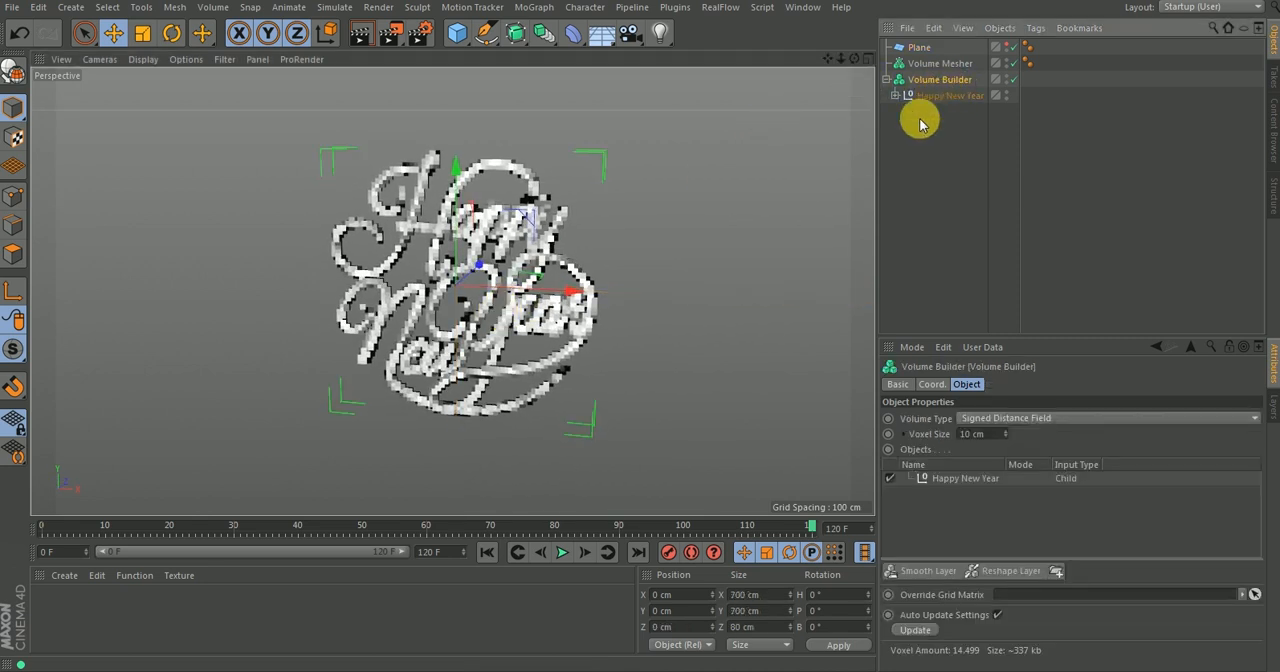
{"action": "left_click", "coordinate": [985, 434]}
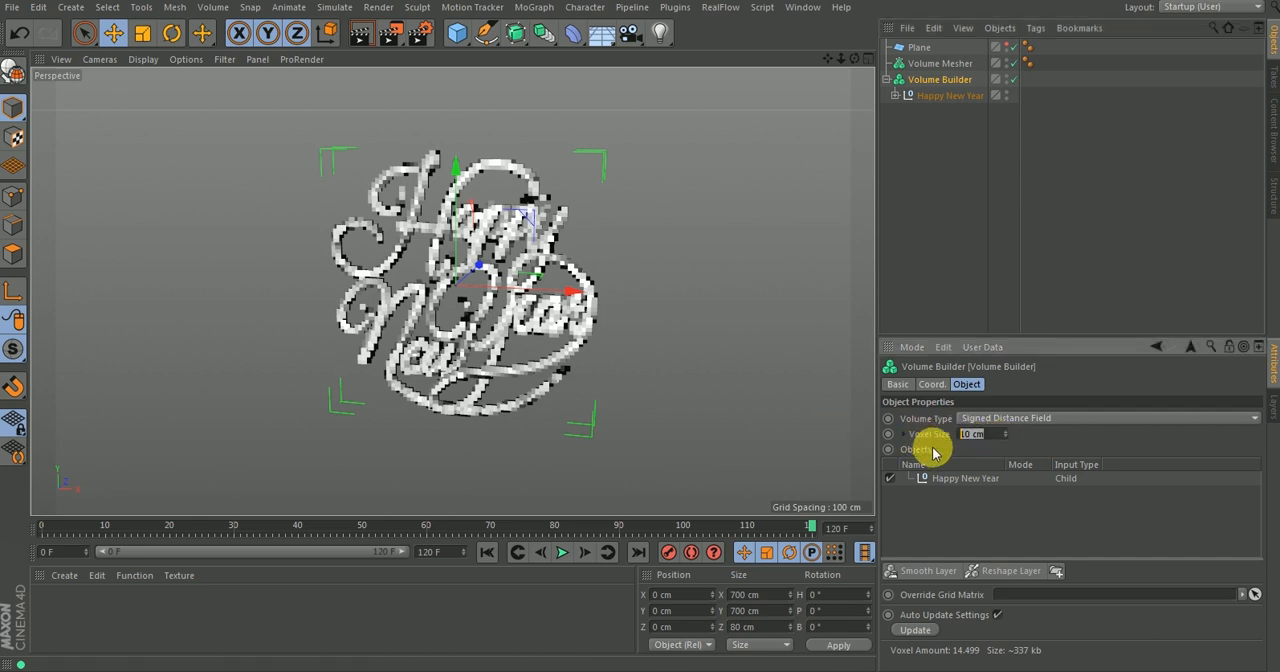
{"action": "right_click_drag", "start_coordinate": [500, 262], "coordinate": [523, 197], "text": "alt"}
{"action": "middle_click_drag", "start_coordinate": [529, 228], "coordinate": [505, 270], "text": "alt"}
{"action": "right_click_drag", "start_coordinate": [534, 190], "coordinate": [561, 146], "text": "alt"}
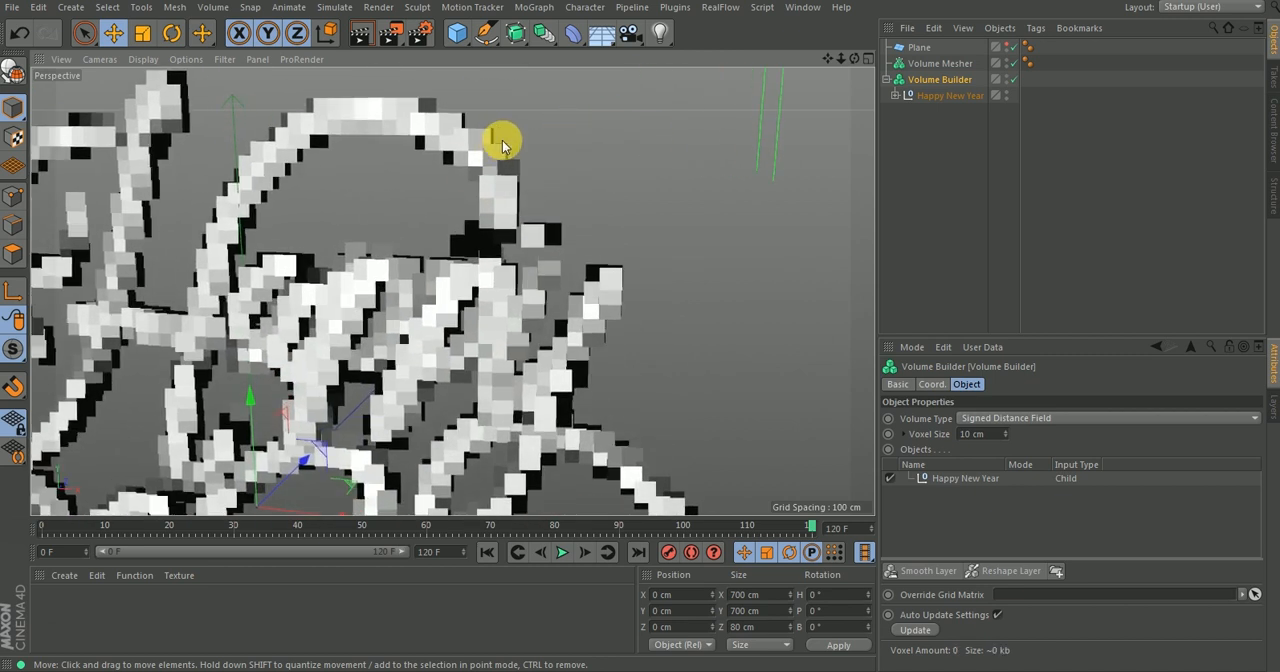
{"action": "right_click_drag", "start_coordinate": [497, 150], "coordinate": [477, 133], "text": "alt"}
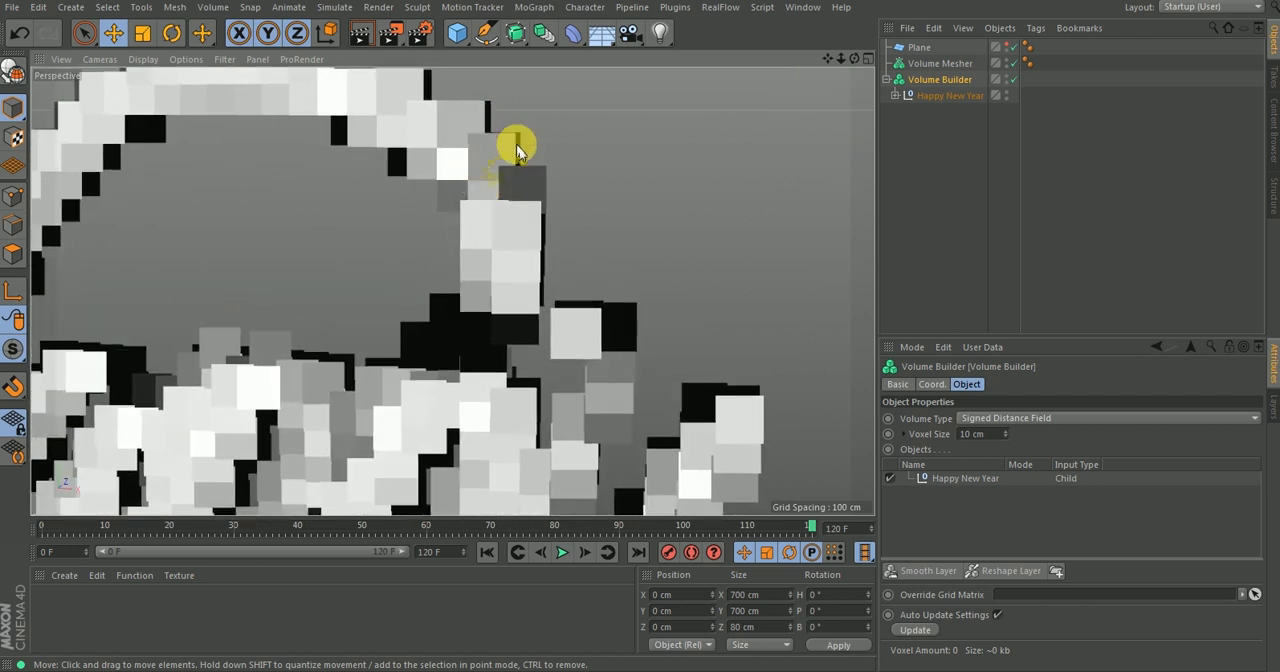
{"action": "right_click_drag", "start_coordinate": [480, 177], "coordinate": [474, 248], "text": "alt"}
{"action": "middle_click_drag", "start_coordinate": [516, 128], "coordinate": [516, 127], "text": "alt"}
{"action": "right_click_drag", "start_coordinate": [500, 217], "coordinate": [478, 238], "text": "alt"}
{"action": "right_click_drag", "start_coordinate": [509, 147], "coordinate": [566, 100], "text": "alt"}
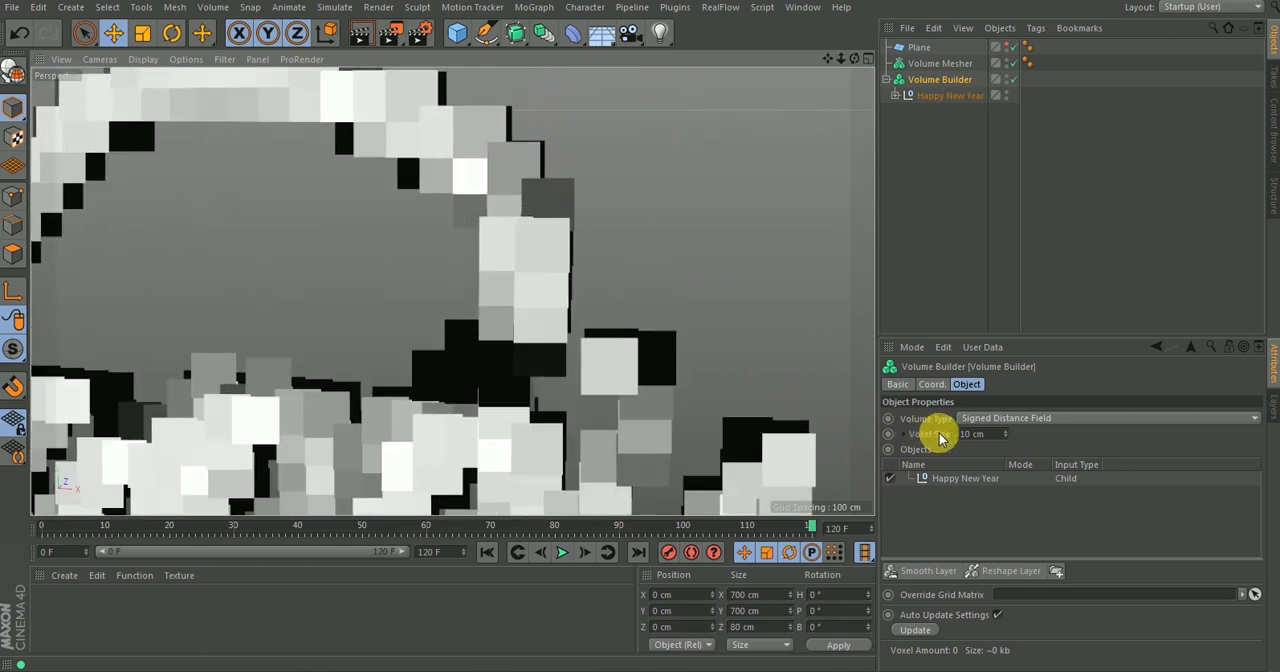
Set the Volume Builder's voxel size to 5 cm and check the whole lettering.
{"action": "left_click", "coordinate": [990, 435]}
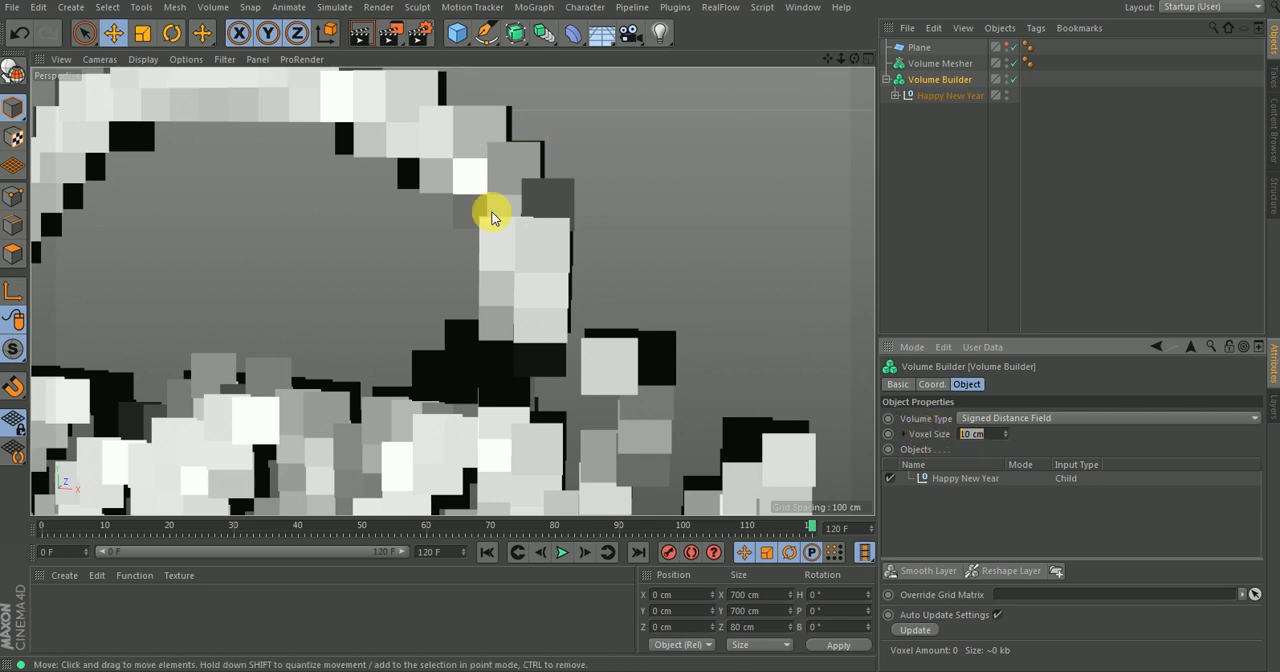
{"action": "type", "text": "5"}
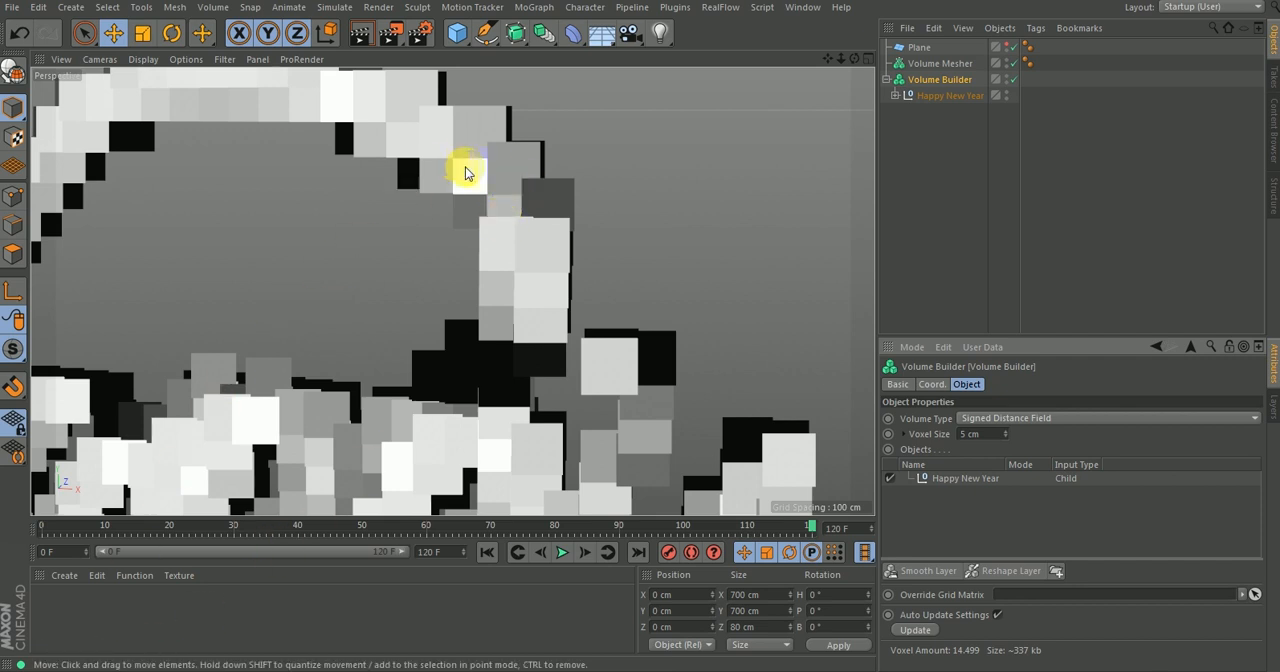
{"action": "right_click_drag", "start_coordinate": [466, 213], "coordinate": [371, 333], "text": "alt"}
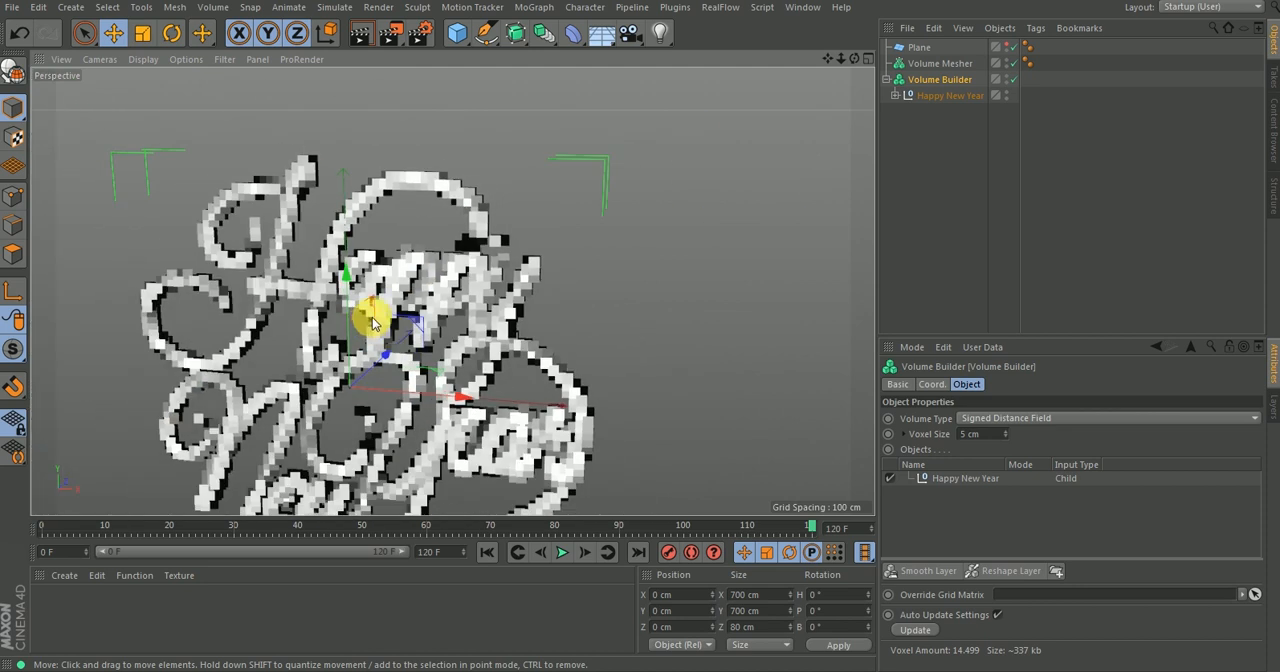
{"action": "middle_click_drag", "start_coordinate": [370, 320], "coordinate": [396, 261], "text": "alt"}
{"action": "right_click_drag", "start_coordinate": [451, 271], "coordinate": [417, 311], "text": "alt"}
{"action": "left_click_drag", "start_coordinate": [418, 315], "coordinate": [463, 316], "text": "alt"}
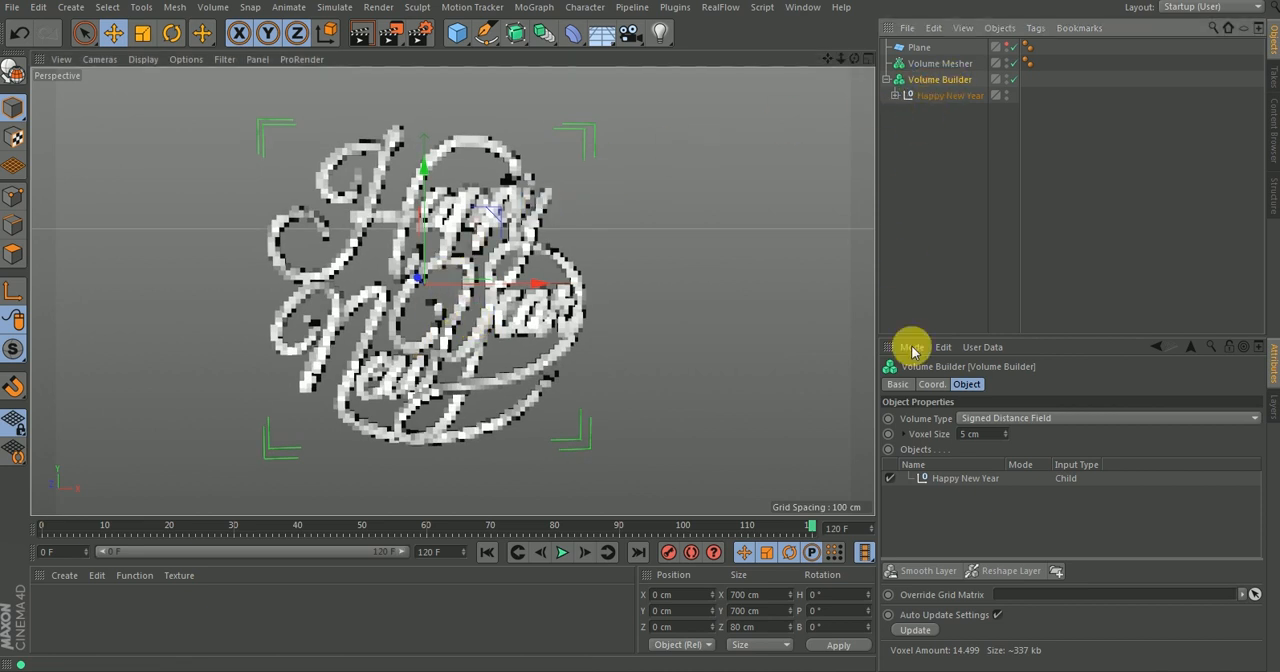
Set the Volume Builder's voxel size to 3 cm and check the lettering's detail up close.
{"action": "left_click", "coordinate": [970, 434]}
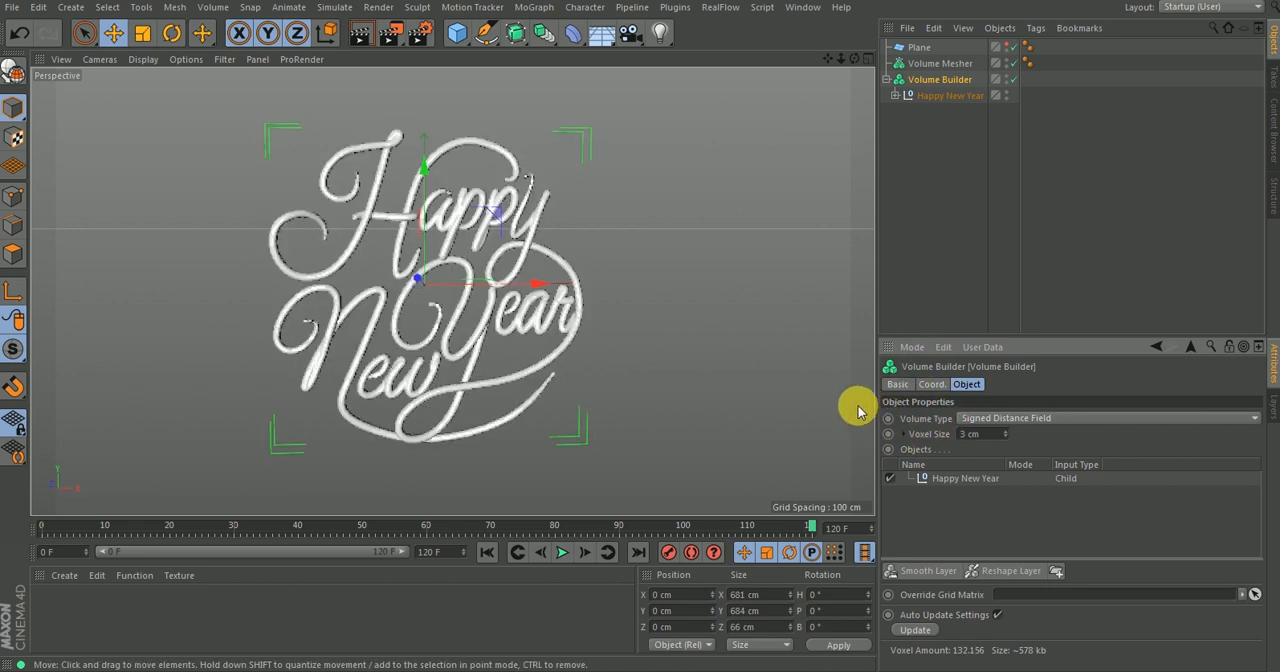
{"action": "right_click_drag", "start_coordinate": [502, 173], "coordinate": [481, 200], "text": "alt"}
{"action": "left_click_drag", "start_coordinate": [481, 204], "coordinate": [485, 255], "text": "alt"}
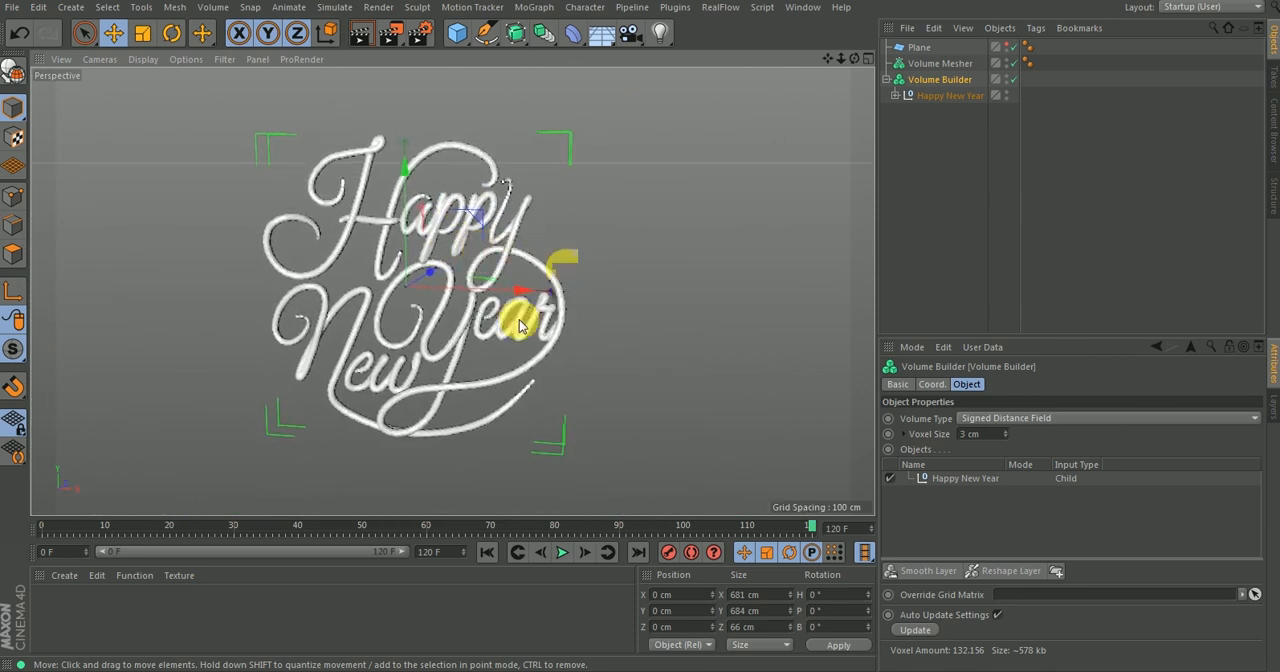
{"action": "right_click_drag", "start_coordinate": [384, 178], "coordinate": [576, 300], "text": "alt"}
{"action": "left_click_drag", "start_coordinate": [576, 300], "coordinate": [512, 230], "text": "alt"}
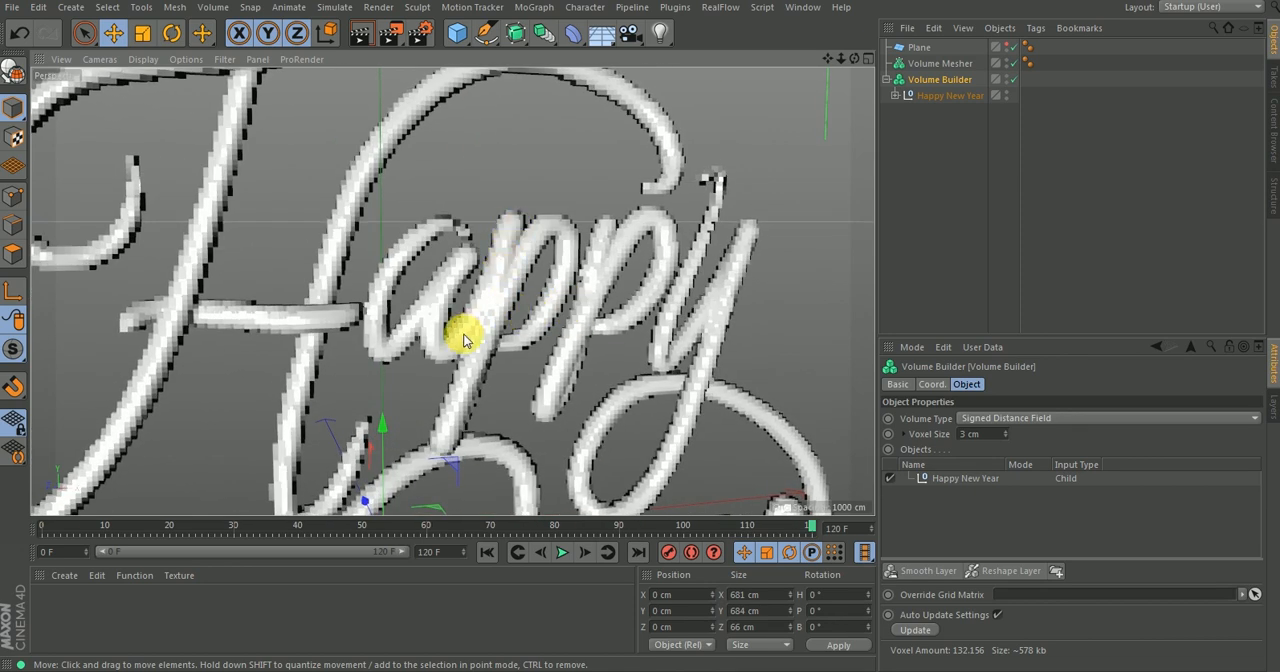
{"action": "right_click_drag", "start_coordinate": [536, 285], "coordinate": [500, 265], "text": "alt"}
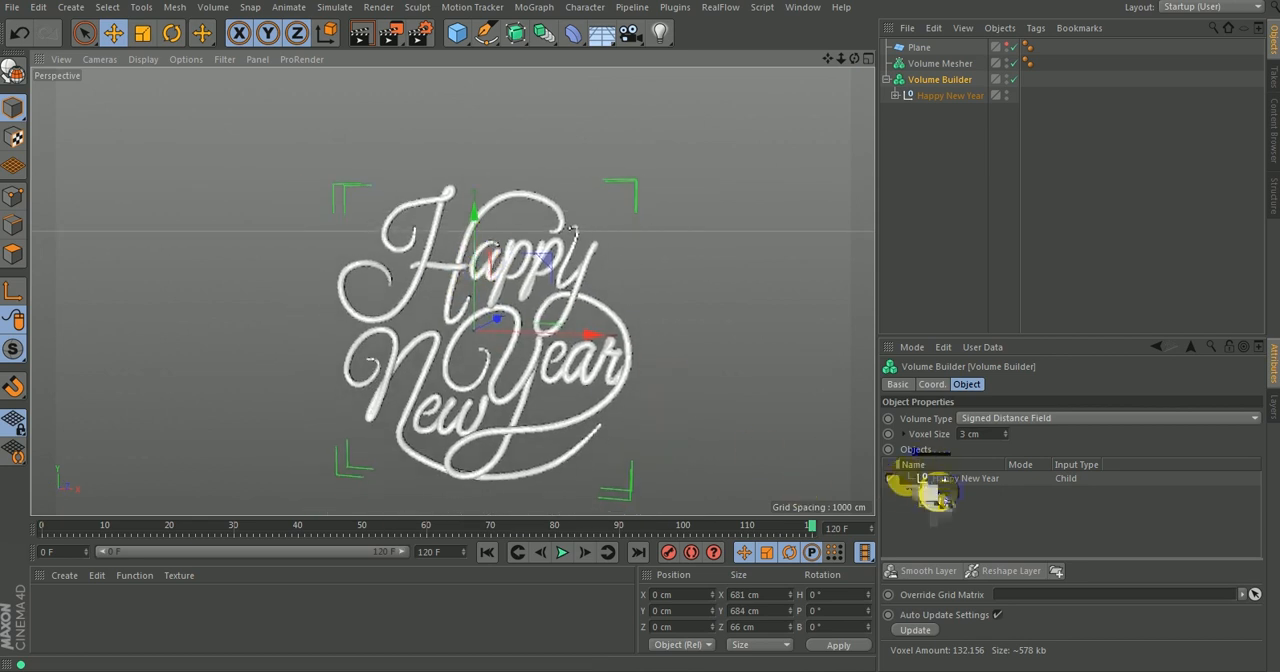
Add a Smooth Layer to the Volume Builder and set its filter type to Laplacian Flow.
{"action": "left_click", "coordinate": [912, 576]}
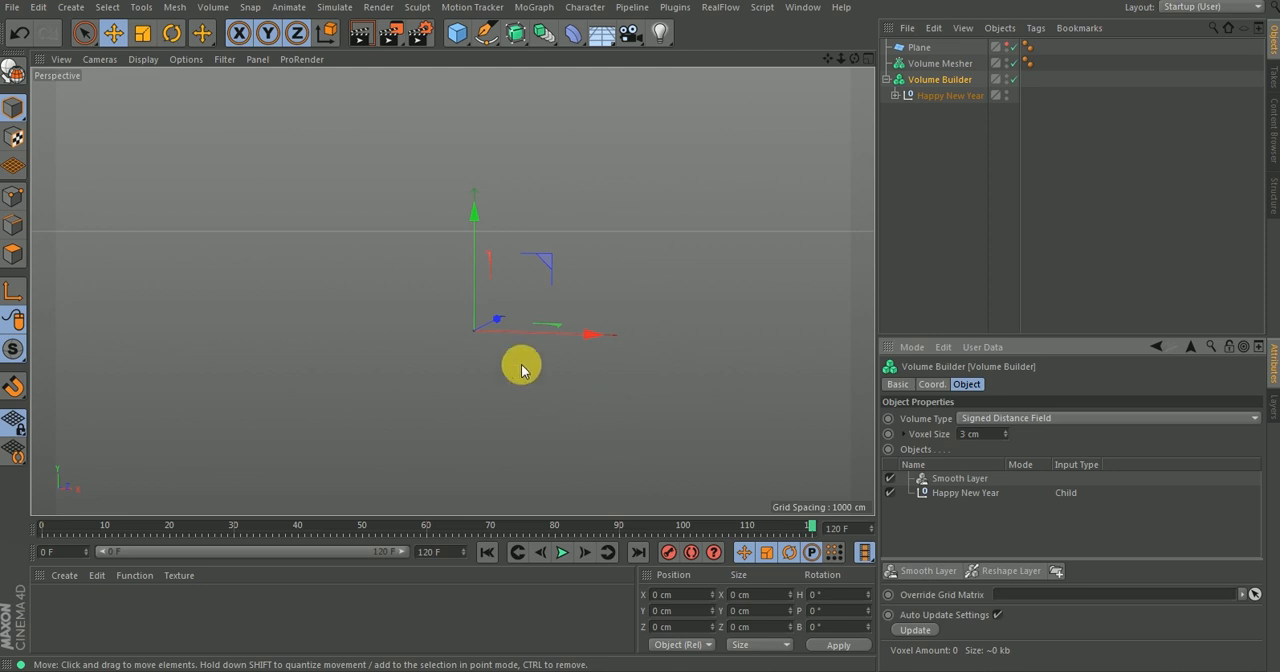
{"action": "left_click", "coordinate": [952, 481]}
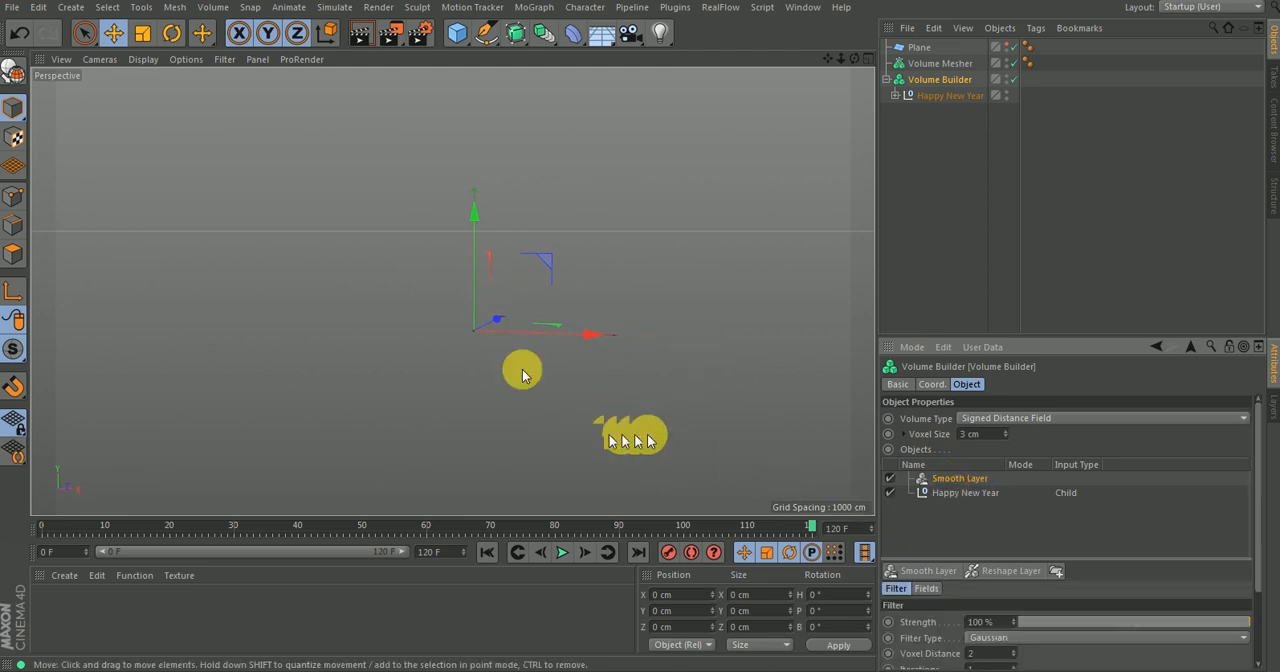
{"action": "middle_click_drag", "start_coordinate": [478, 346], "coordinate": [454, 269], "text": "alt"}
{"action": "scroll", "coordinate": [472, 332], "scroll_direction": "down", "scroll_amount": 1}
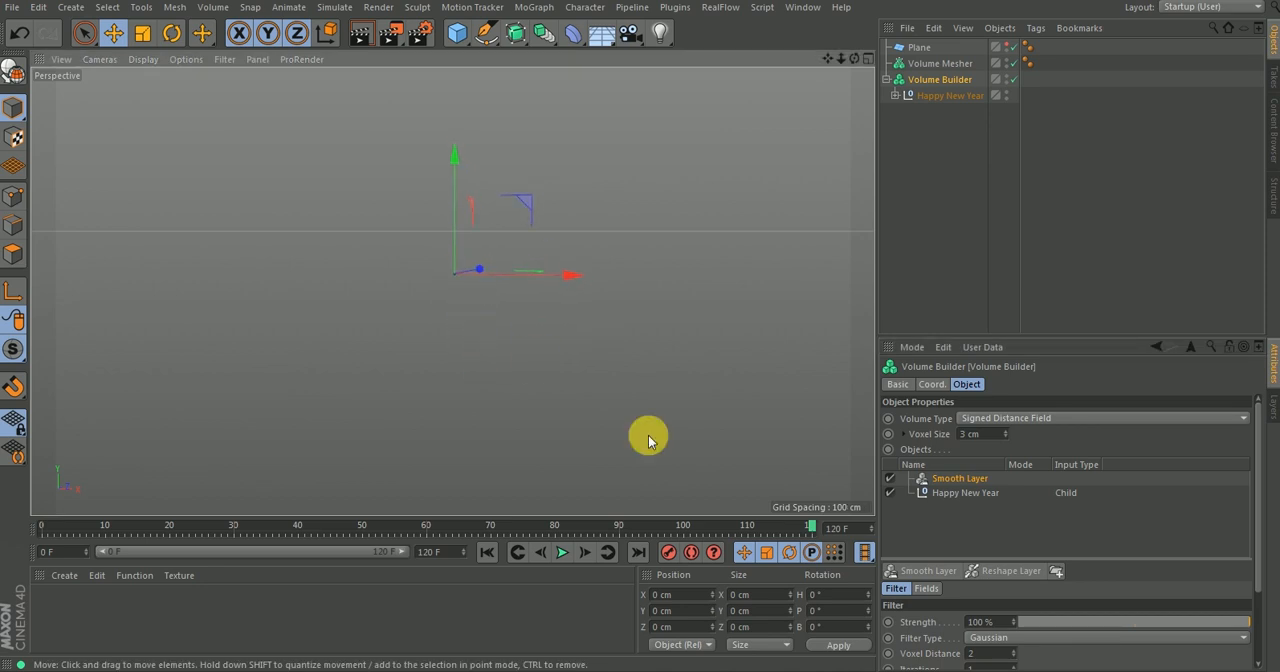
{"action": "left_click", "coordinate": [983, 638]}
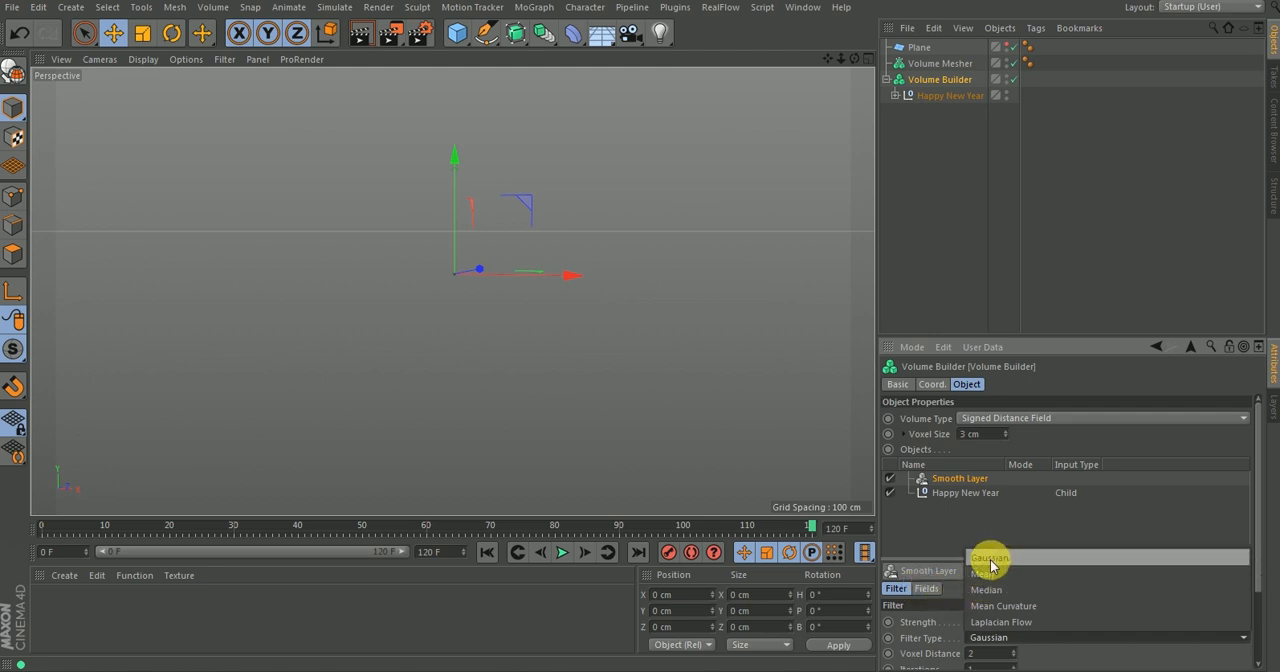
{"action": "left_click", "coordinate": [987, 622]}
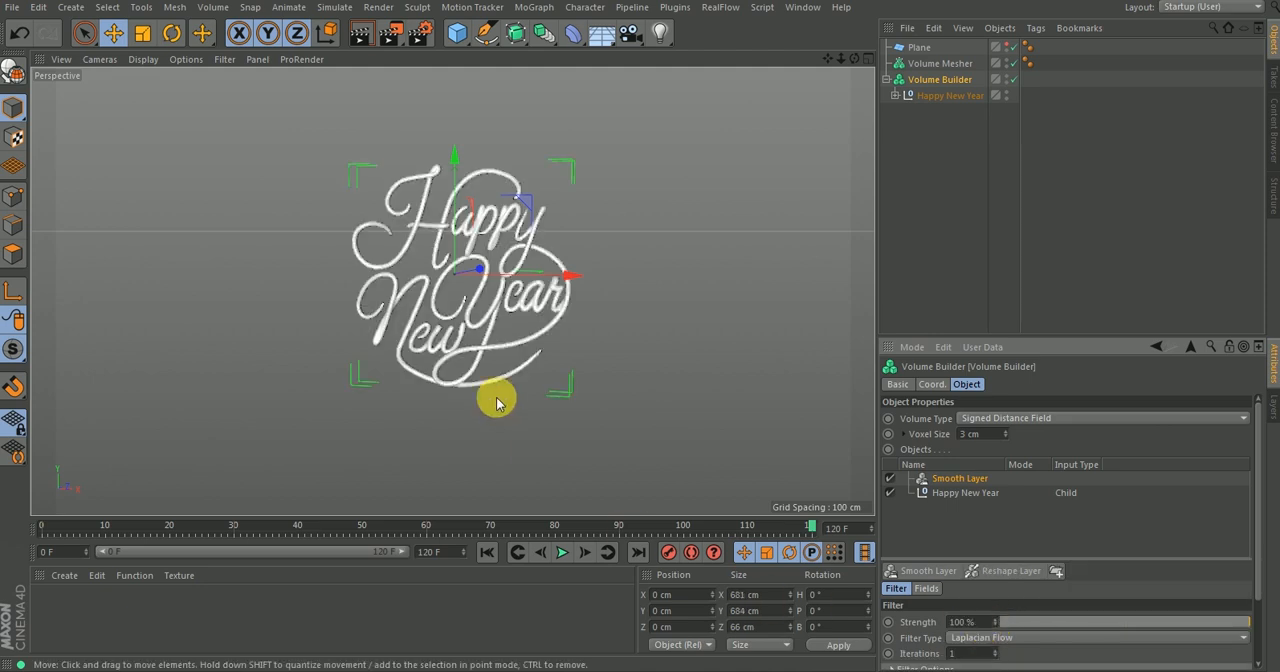
Render a viewport preview of the smoothed volume before it is meshed, and check the lettering.
{"action": "left_click_drag", "start_coordinate": [449, 218], "coordinate": [473, 203], "text": "alt"}
{"action": "right_click_drag", "start_coordinate": [473, 203], "coordinate": [530, 173], "text": "alt"}
{"action": "left_click_drag", "start_coordinate": [530, 173], "coordinate": [480, 250], "text": "alt"}
{"action": "left_click", "coordinate": [362, 34]}
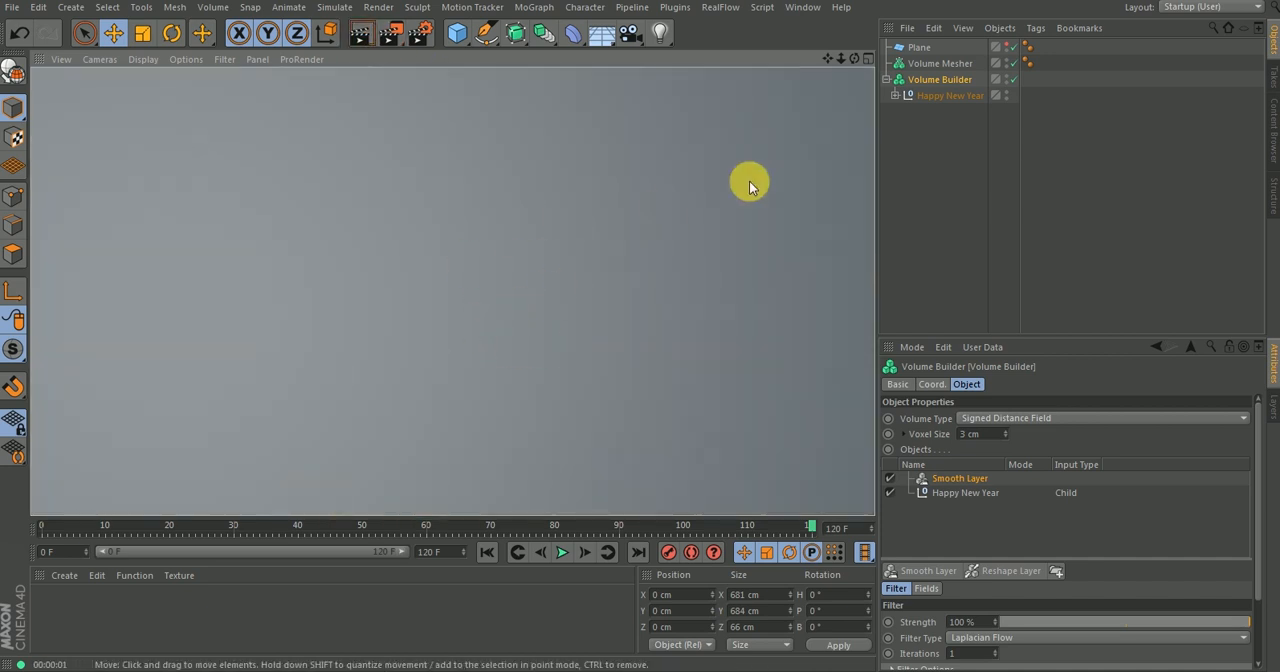
{"action": "left_click", "coordinate": [903, 149]}
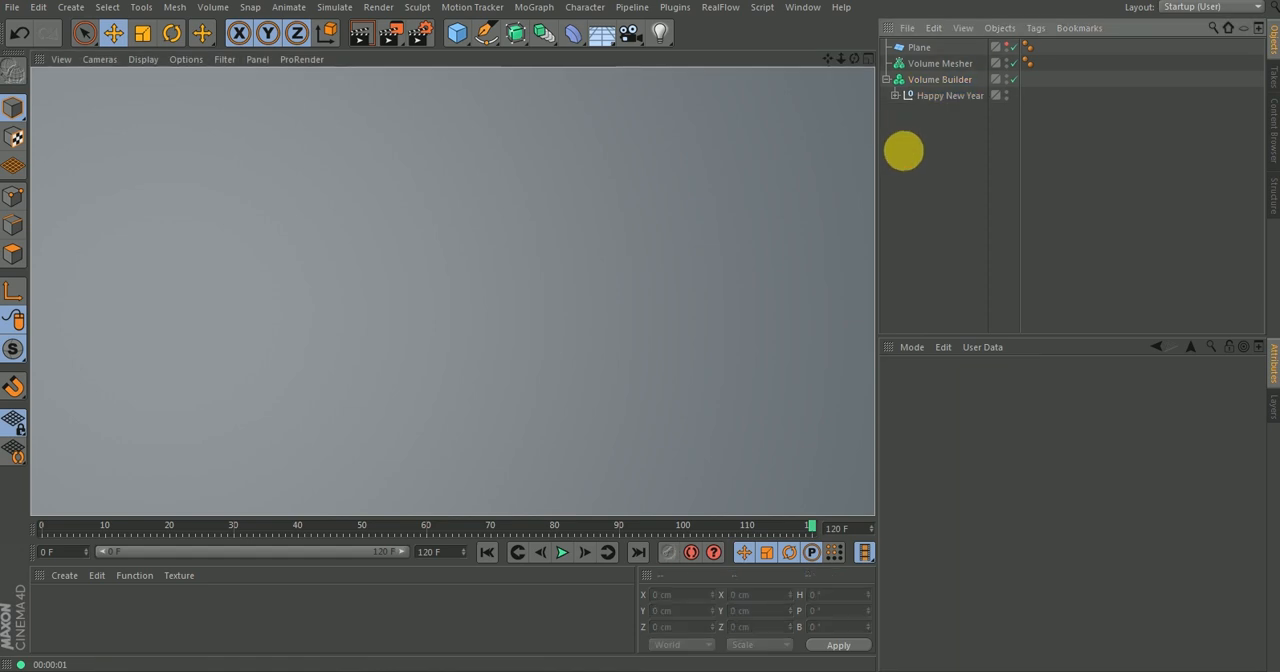
{"action": "left_click_drag", "start_coordinate": [507, 308], "coordinate": [496, 326], "text": "alt"}
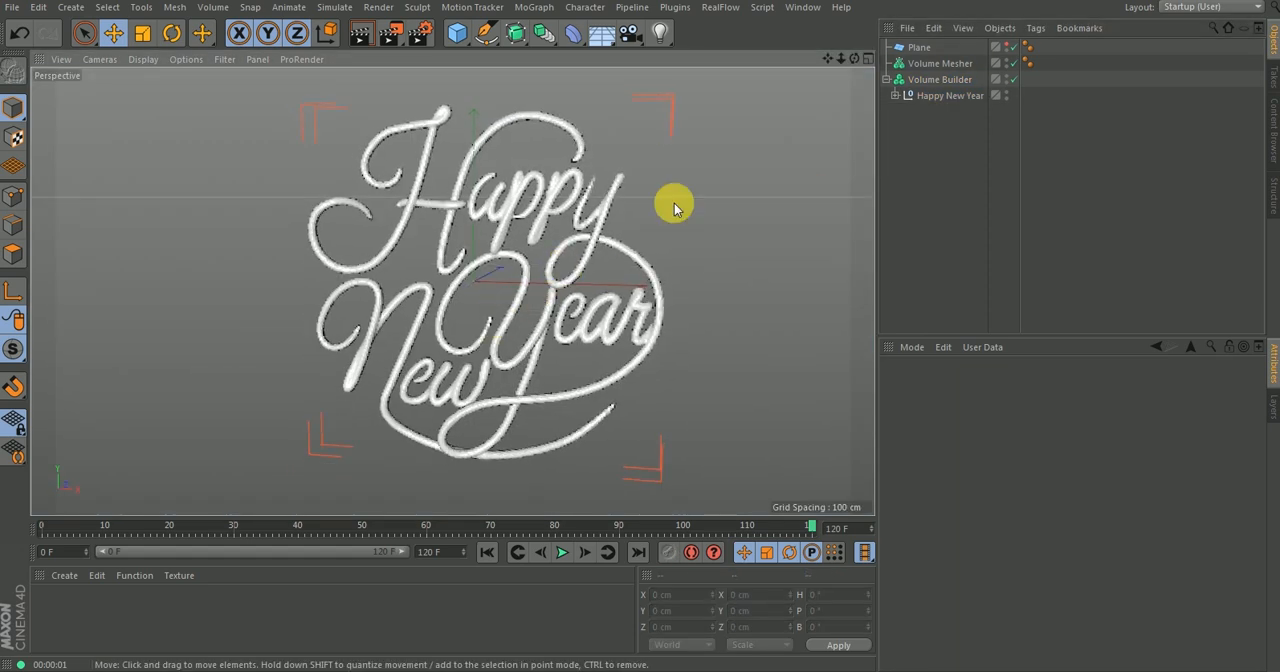
Nest the Volume Builder inside the Volume Mesher and render a viewport preview of the meshed lettering.
{"action": "left_click", "coordinate": [937, 82]}
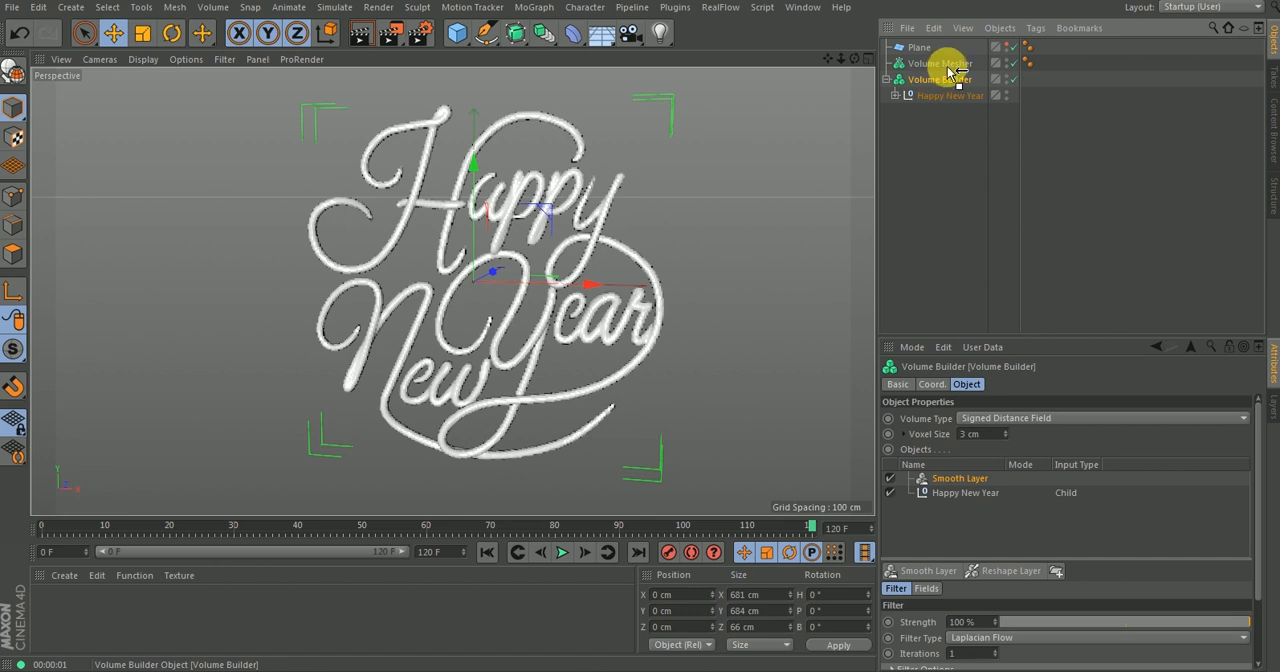
{"action": "left_click_drag", "start_coordinate": [950, 67], "coordinate": [948, 68]}
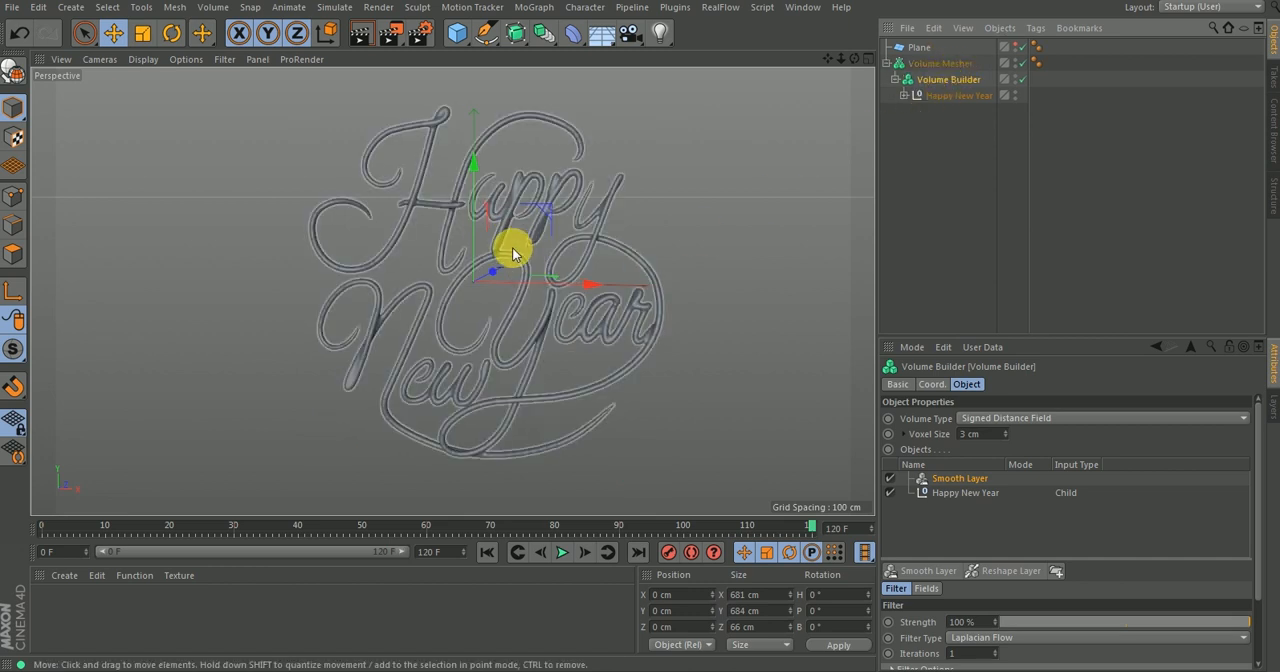
{"action": "scroll", "coordinate": [520, 240], "scroll_direction": "up", "scroll_amount": 2}
{"action": "right_click_drag", "start_coordinate": [549, 214], "coordinate": [537, 238], "text": "alt"}
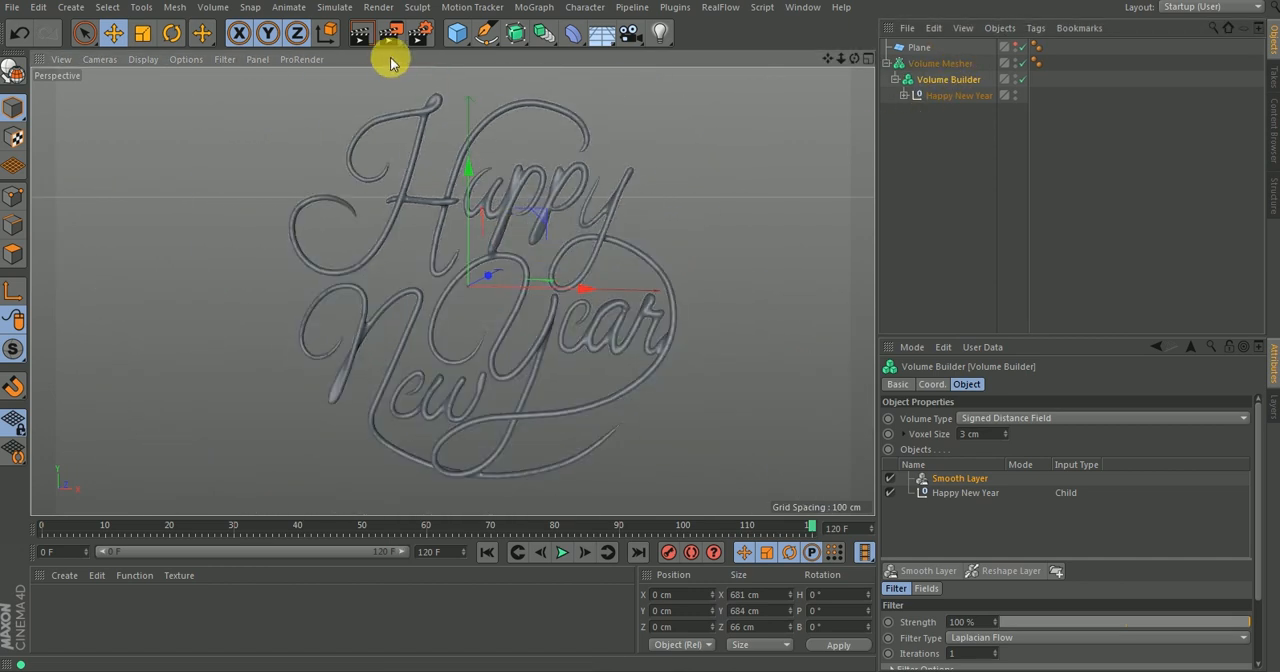
{"action": "left_click", "coordinate": [366, 36]}
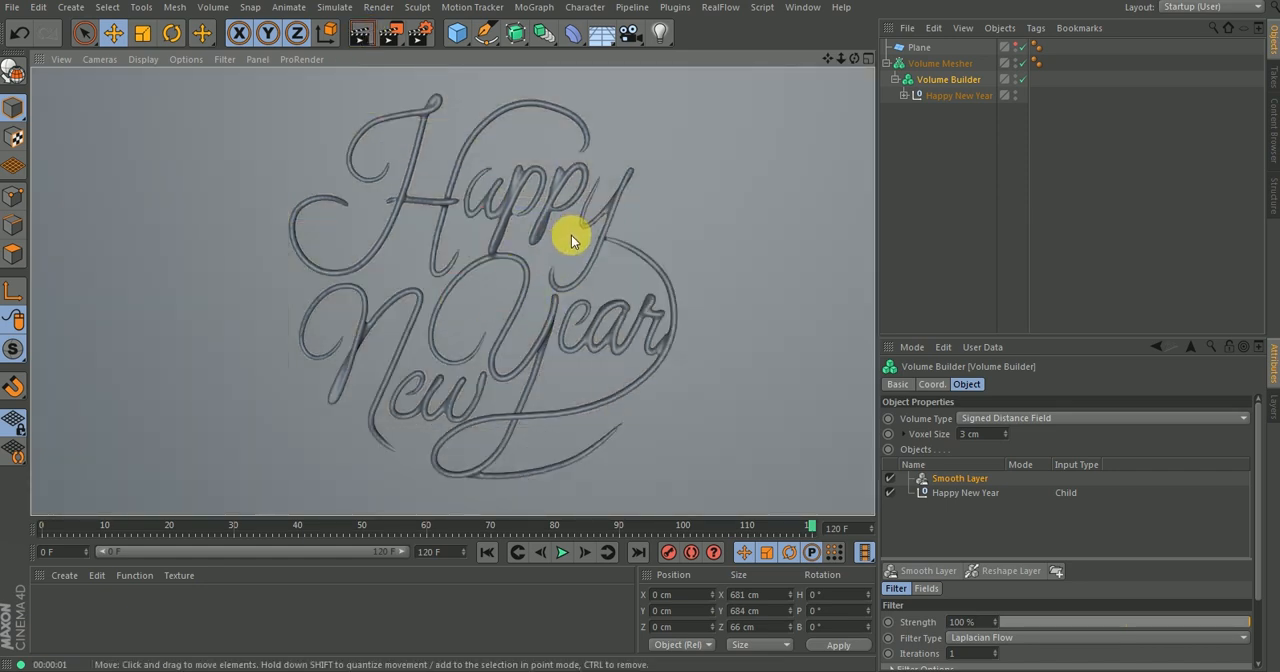
{"action": "left_click", "coordinate": [914, 157]}
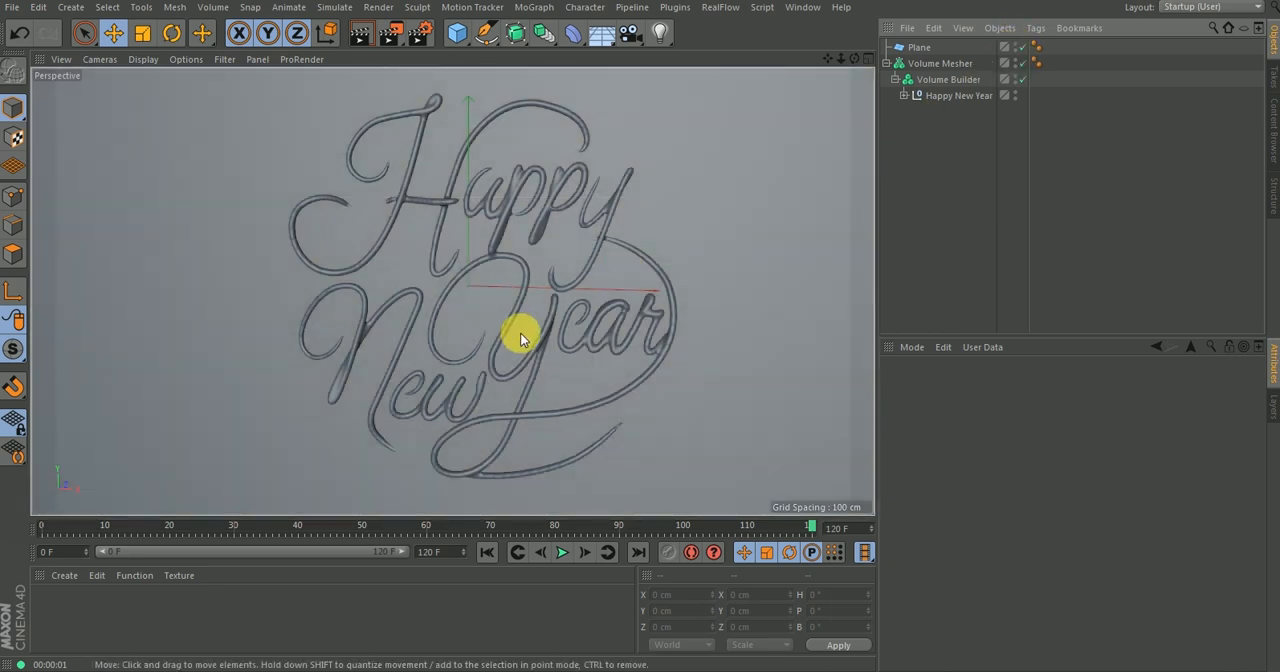
Show the Plane in the viewport again and check the meshed lettering against it from several angles.
{"action": "left_click_drag", "start_coordinate": [518, 335], "coordinate": [505, 289], "text": "alt"}
{"action": "right_click_drag", "start_coordinate": [505, 289], "coordinate": [575, 269], "text": "alt"}
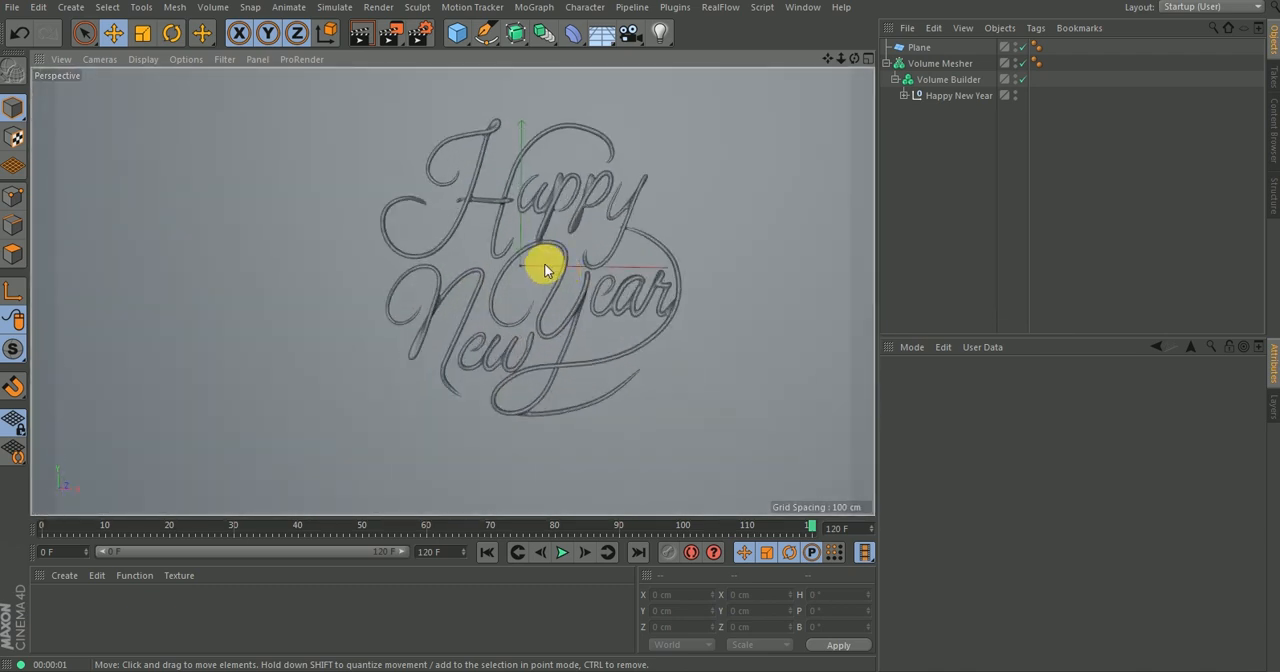
{"action": "left_click_drag", "start_coordinate": [545, 270], "coordinate": [669, 234], "text": "alt"}
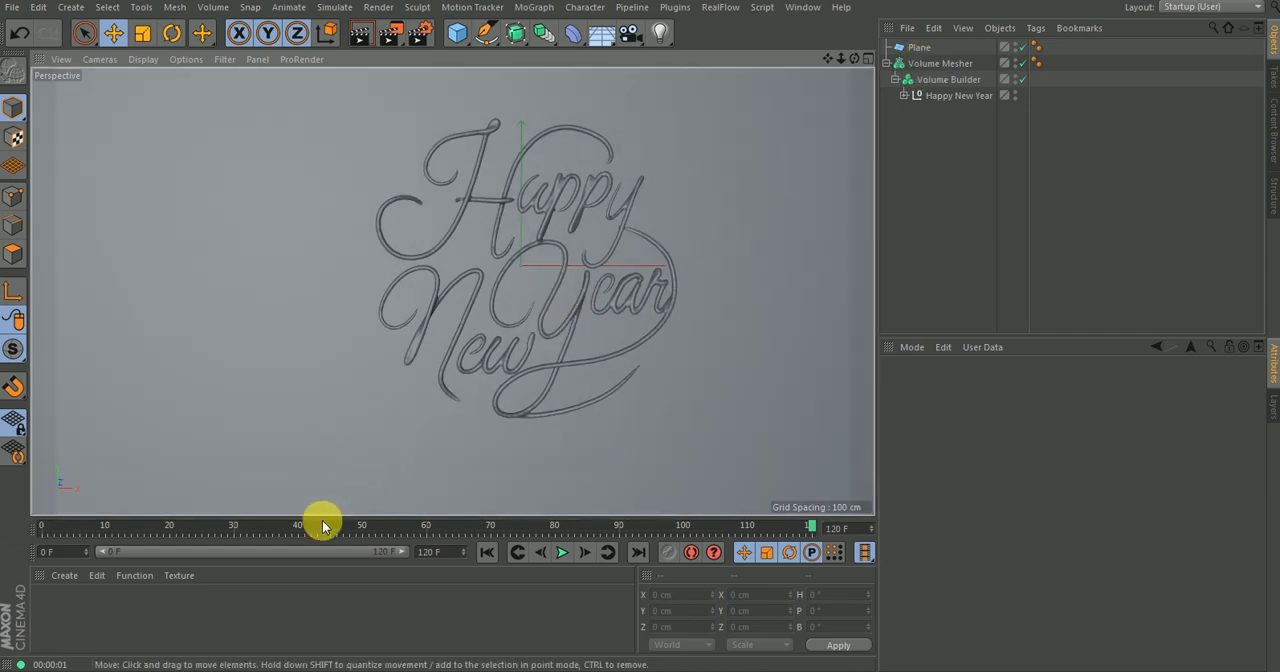
Look up the Bake as Alembic command for the Volume Mesher without running it.
{"action": "left_click", "coordinate": [935, 63]}
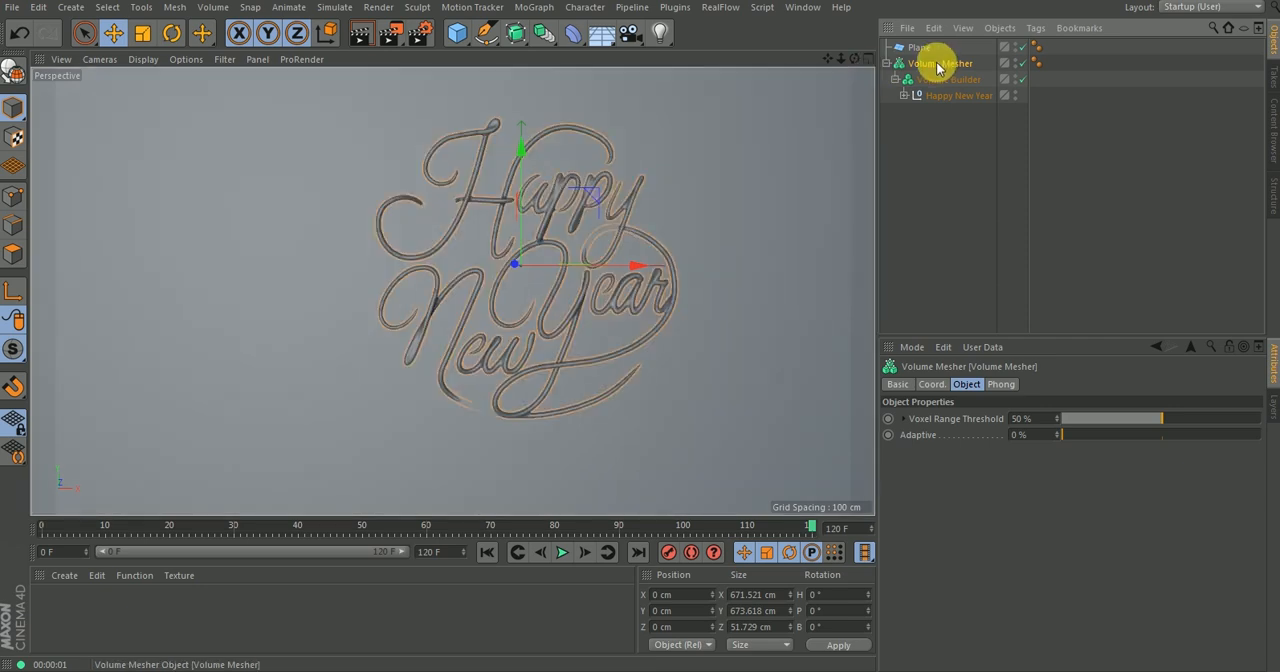
{"action": "left_click_drag", "start_coordinate": [742, 170], "coordinate": [671, 238], "text": "alt"}
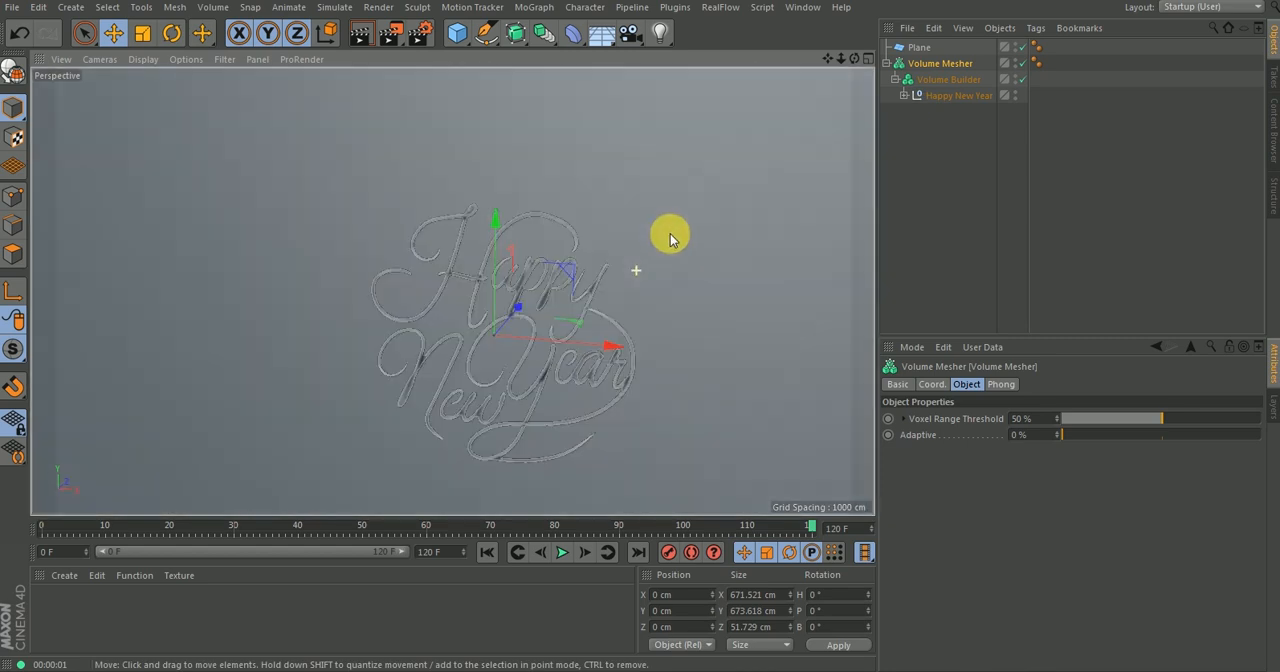
{"action": "right_click", "coordinate": [932, 66]}
{"action": "key", "text": "Escape"}
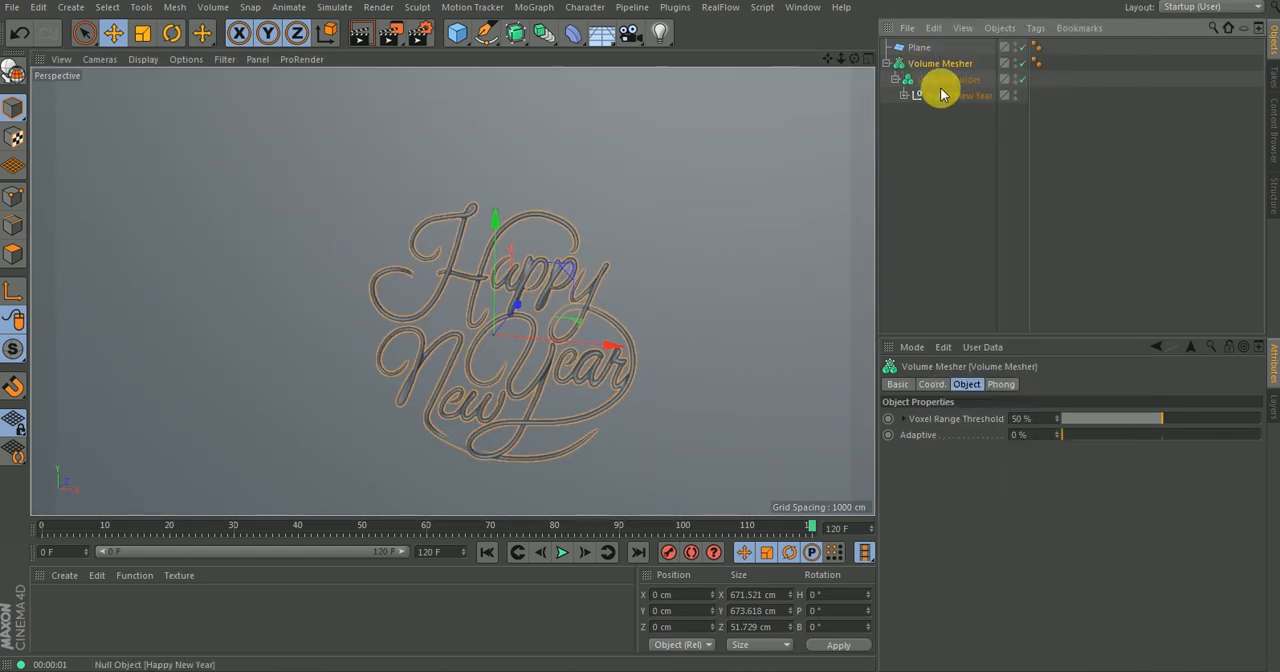
{"action": "left_click", "coordinate": [946, 80]}
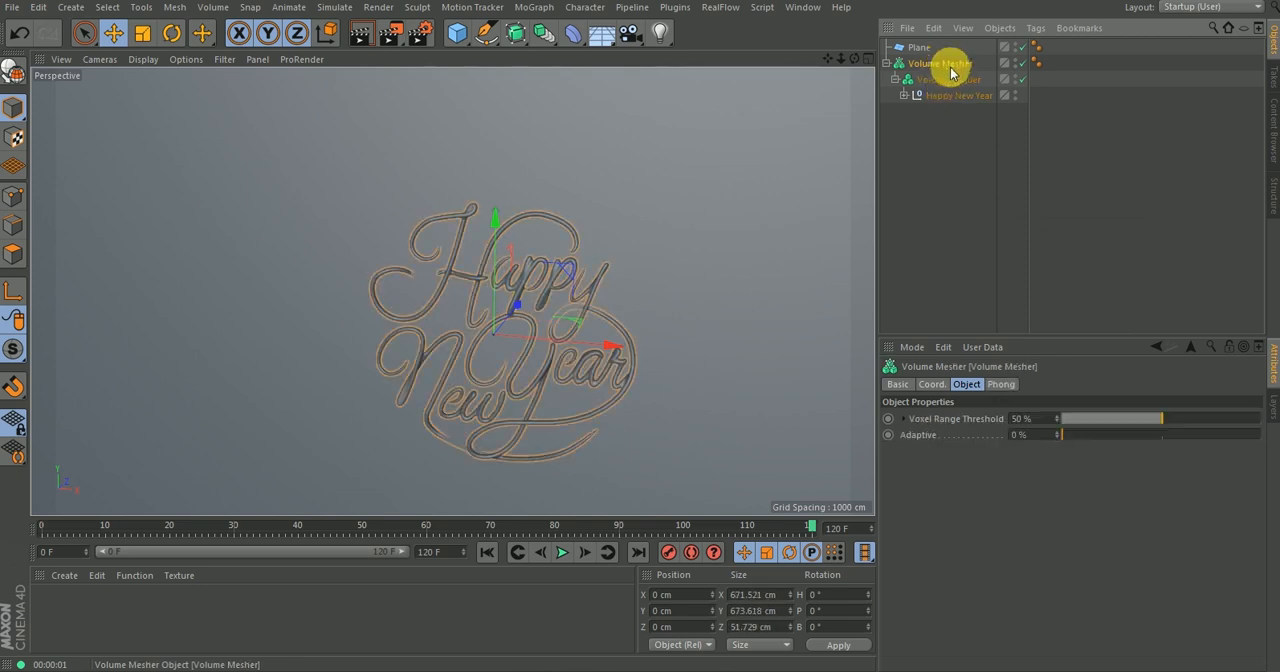
{"action": "right_click", "coordinate": [946, 64]}
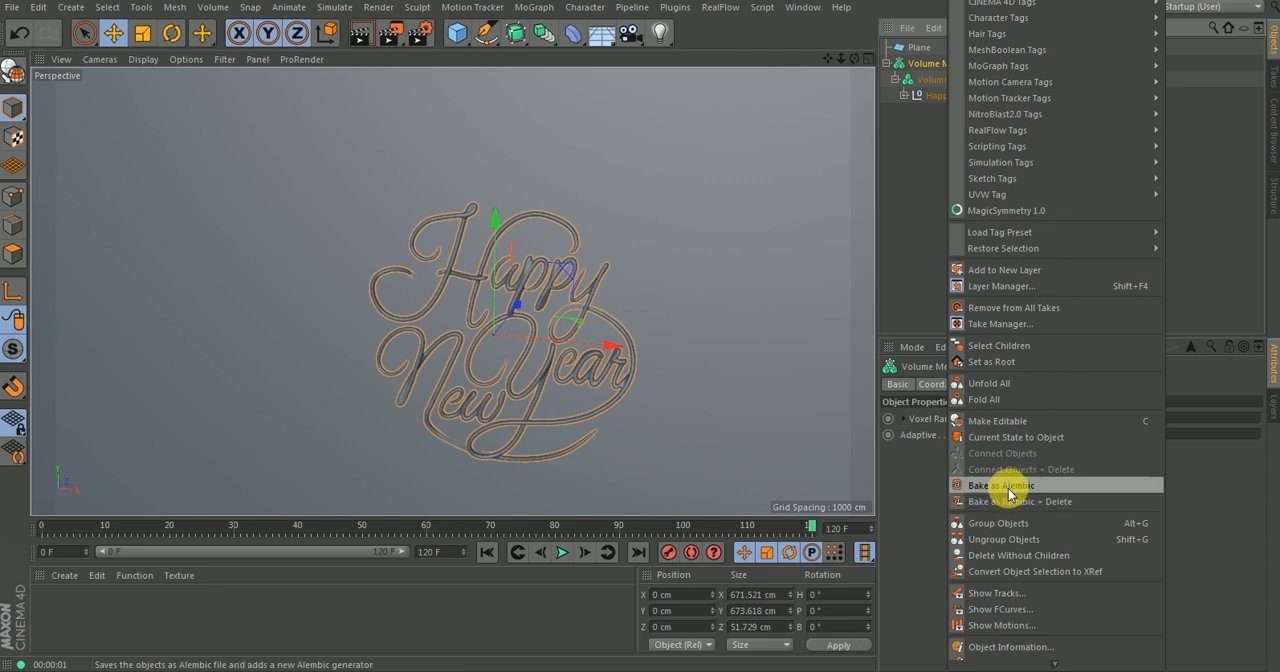
{"action": "left_click", "coordinate": [921, 215]}
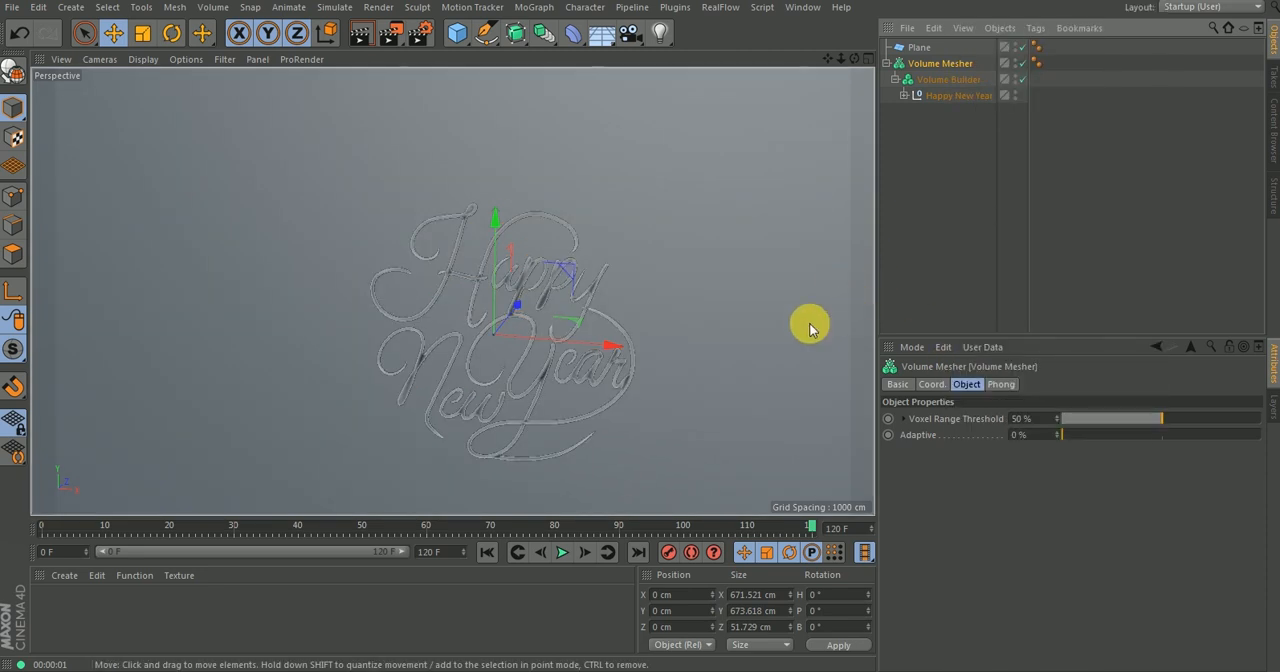
Check the lettering on the plane and switch to the open project Happy New Year Alembiced.c4d.
{"action": "middle_click_drag", "start_coordinate": [614, 311], "coordinate": [597, 249], "text": "alt"}
{"action": "left_click_drag", "start_coordinate": [594, 354], "coordinate": [643, 363], "text": "alt"}
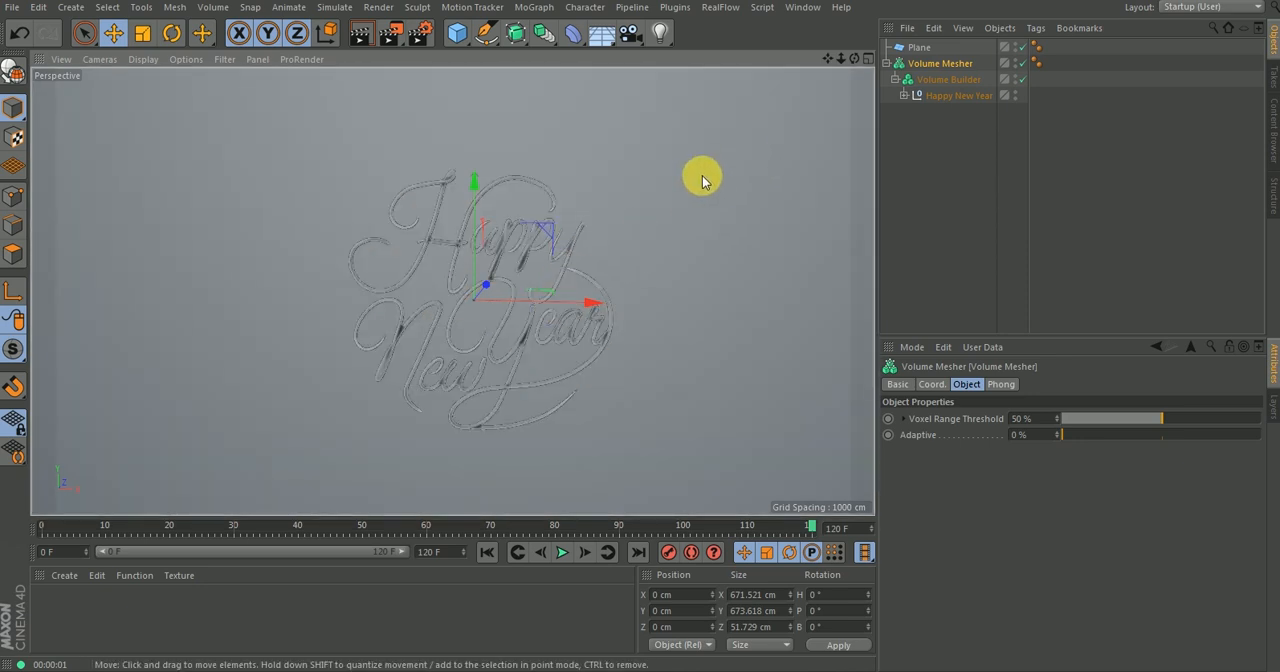
{"action": "key", "text": "v"}
{"action": "mouse_move", "coordinate": [686, 212]}
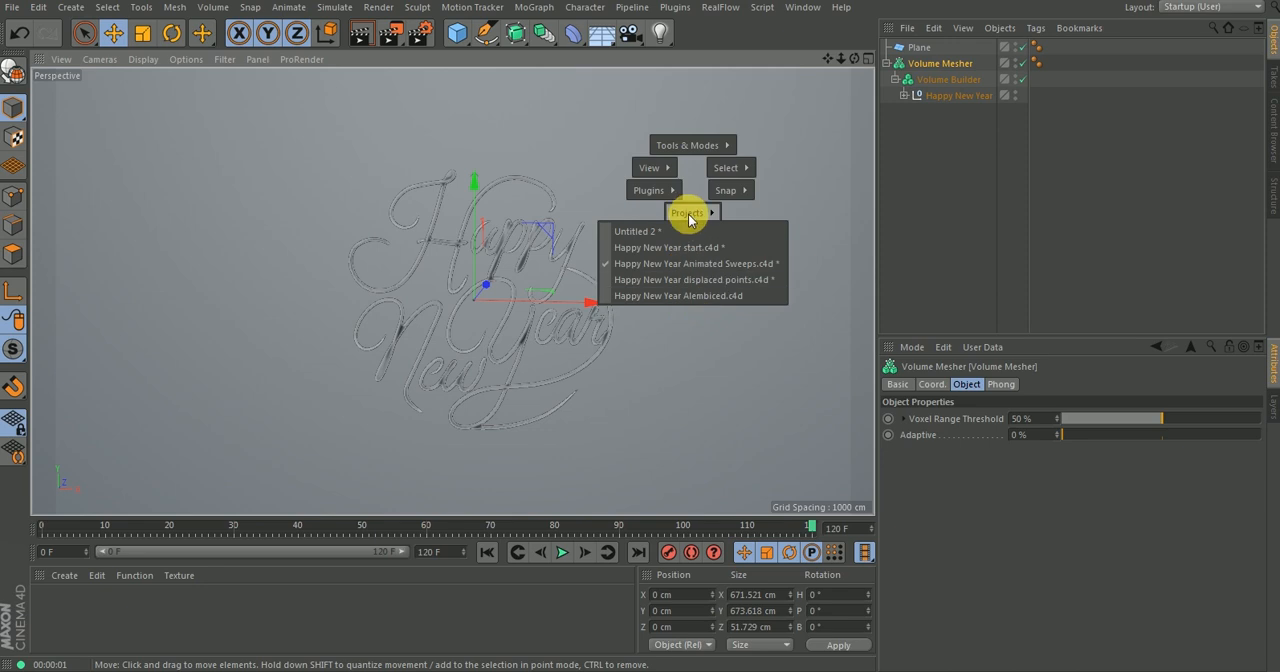
{"action": "left_click", "coordinate": [691, 298]}
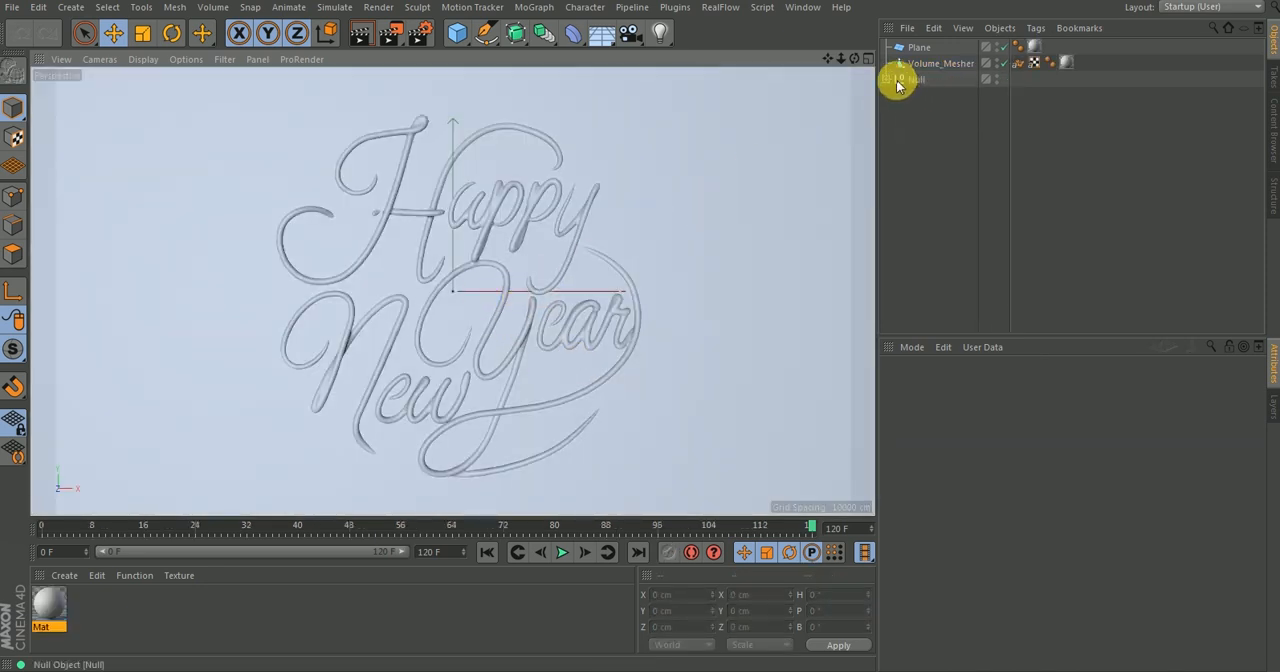
Expand the Null, leave its Camera's view, and examine the baked lettering from a free perspective view.
{"action": "left_click", "coordinate": [886, 79]}
{"action": "left_click", "coordinate": [1003, 95]}
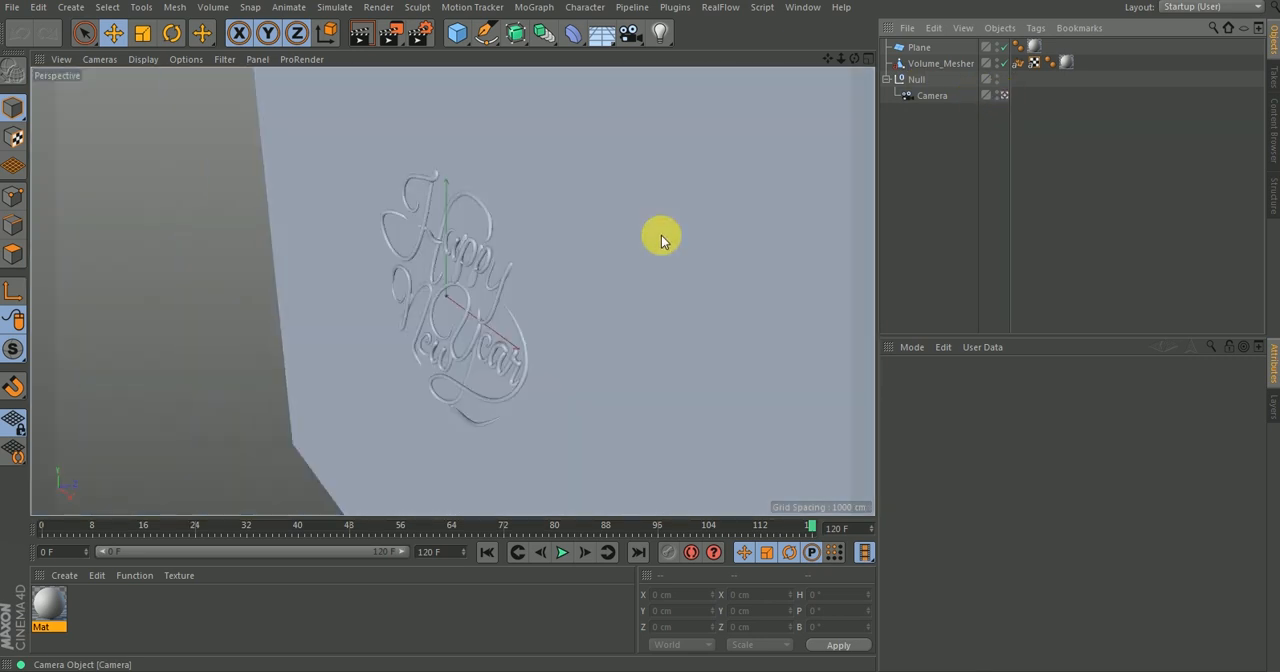
{"action": "scroll", "coordinate": [498, 293], "scroll_direction": "up", "scroll_amount": 3}
{"action": "middle_click_drag", "start_coordinate": [532, 251], "coordinate": [586, 214], "text": "alt"}
{"action": "left_click_drag", "start_coordinate": [505, 338], "coordinate": [641, 304], "text": "alt"}
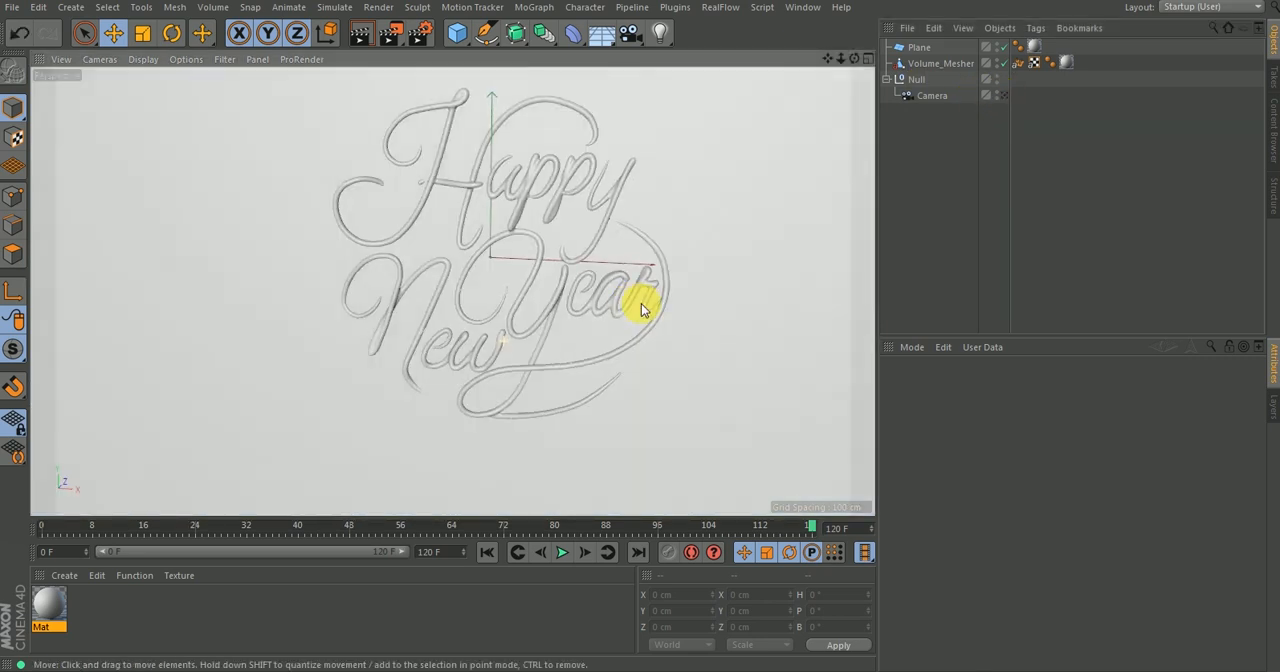
Examine the Volume_Mesher Alembic object's settings and play the write-on animation in the free perspective view.
{"action": "left_click", "coordinate": [935, 63]}
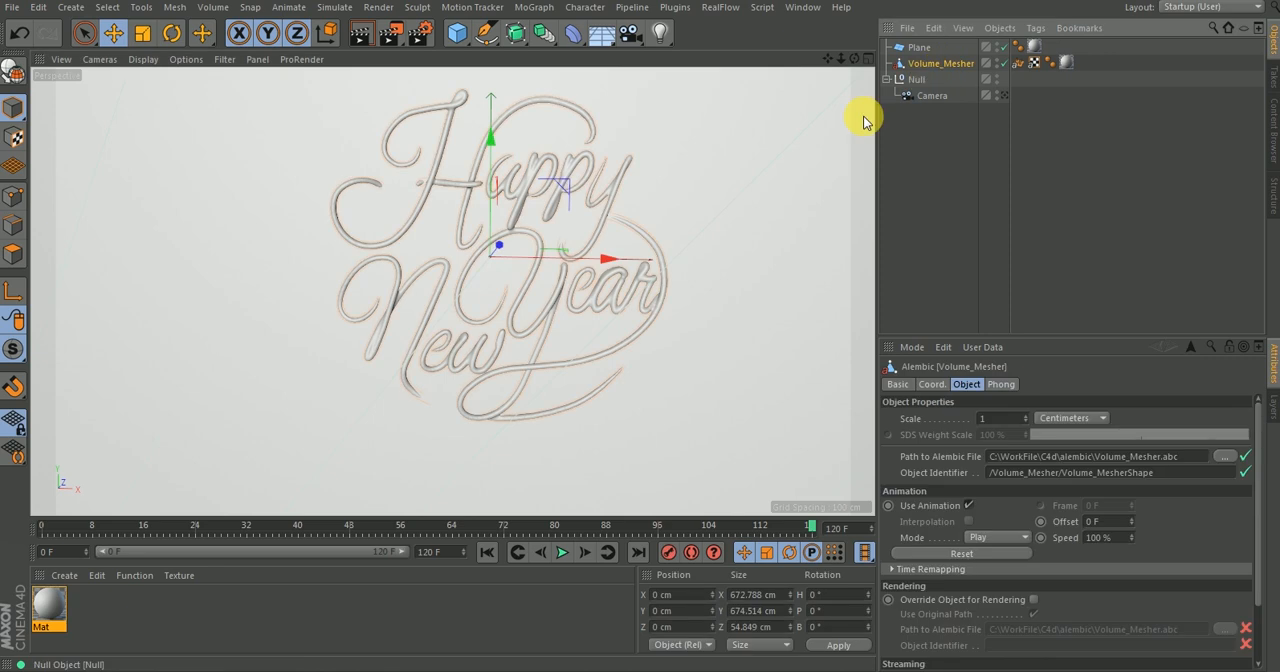
{"action": "left_click", "coordinate": [997, 64]}
{"action": "left_click", "coordinate": [995, 65]}
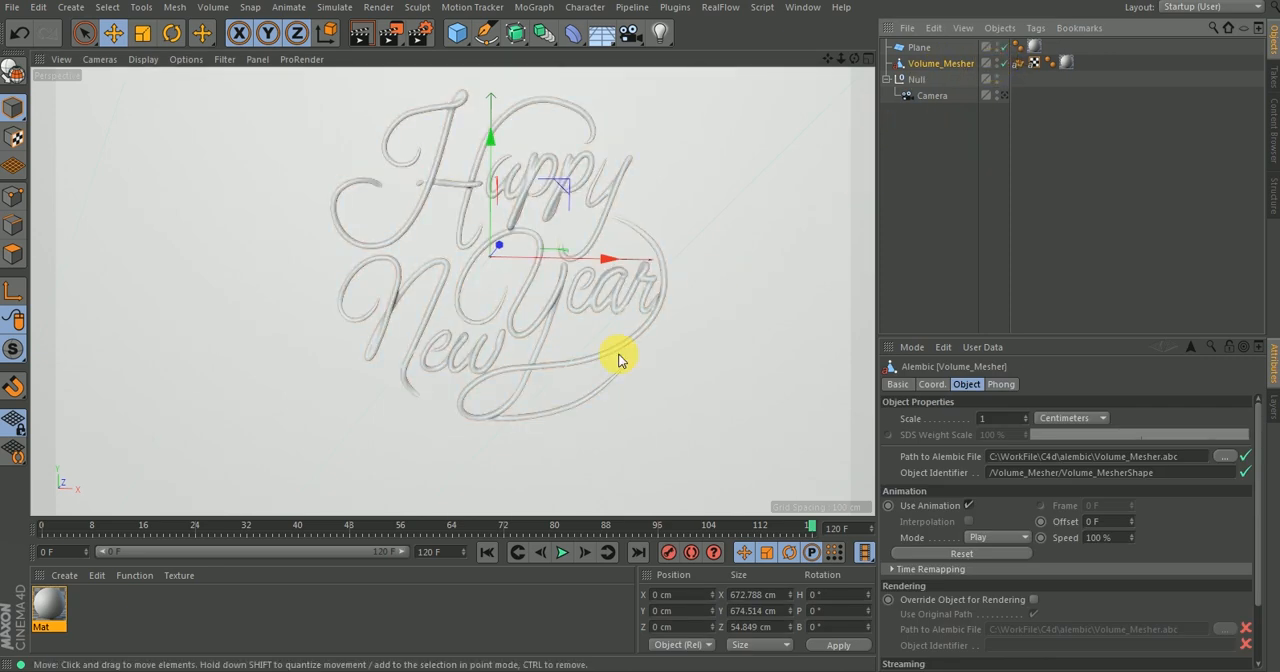
{"action": "left_click", "coordinate": [521, 551]}
{"action": "left_click", "coordinate": [561, 551]}
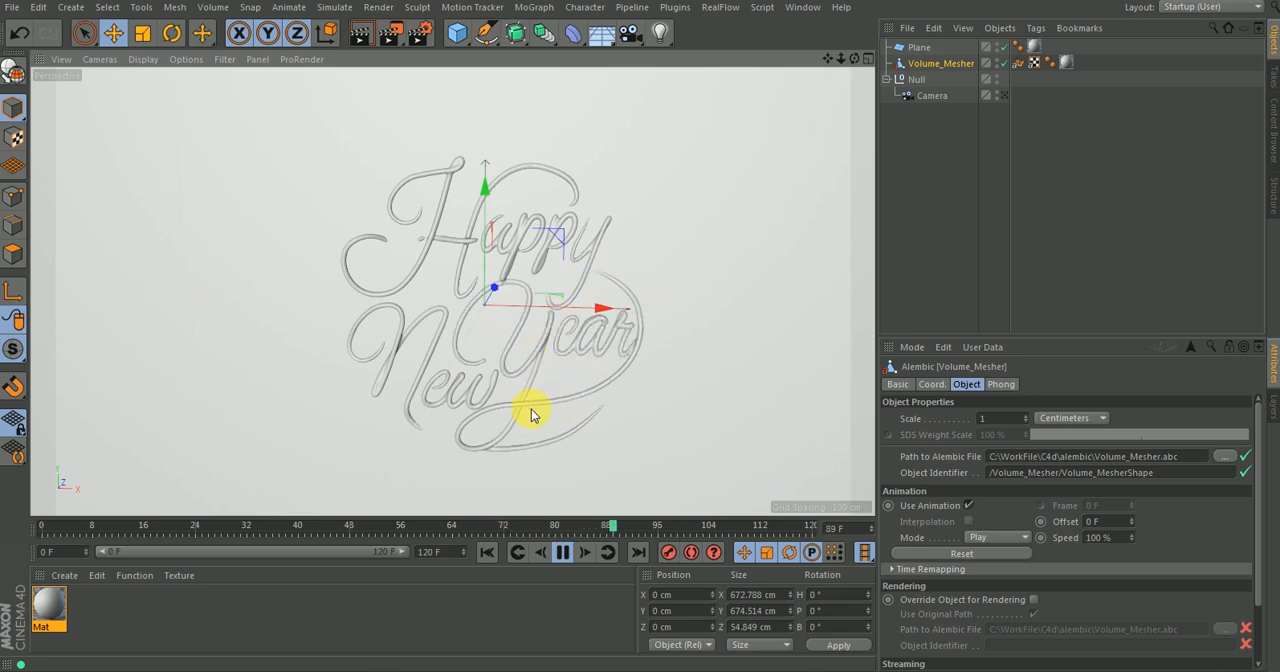
Look through the Camera during playback and examine the coordinate keyframing on the Camera and its parent Null.
{"action": "left_click", "coordinate": [932, 95]}
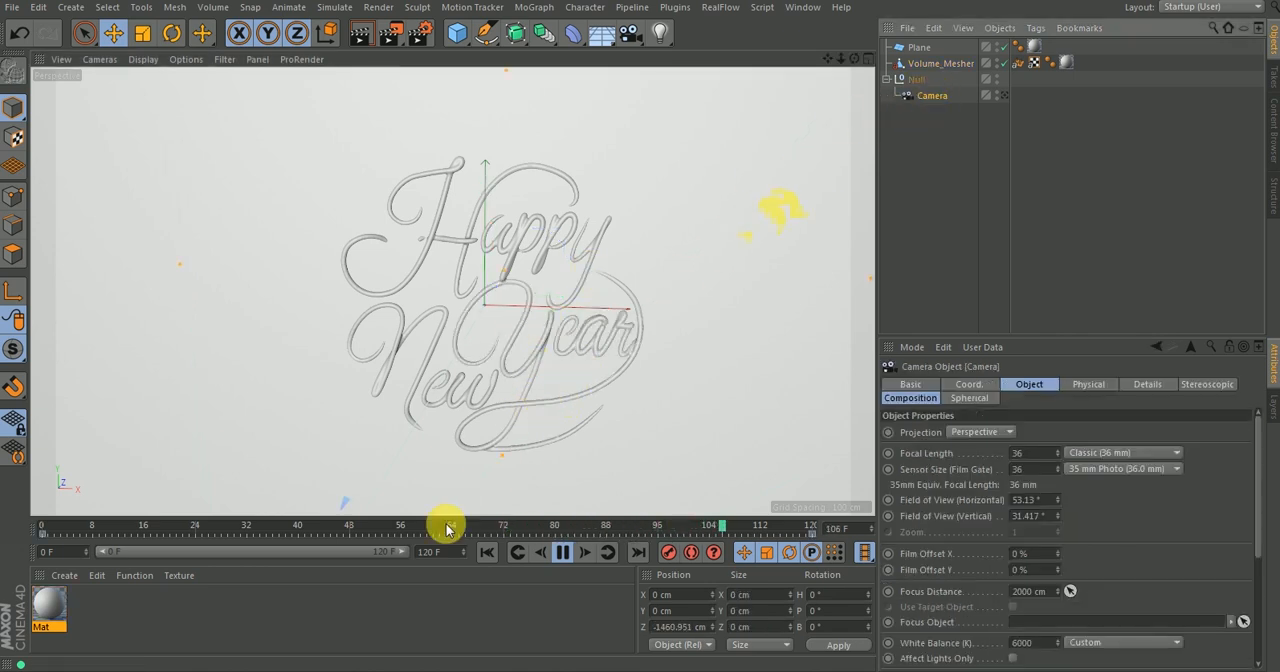
{"action": "left_click", "coordinate": [1004, 95]}
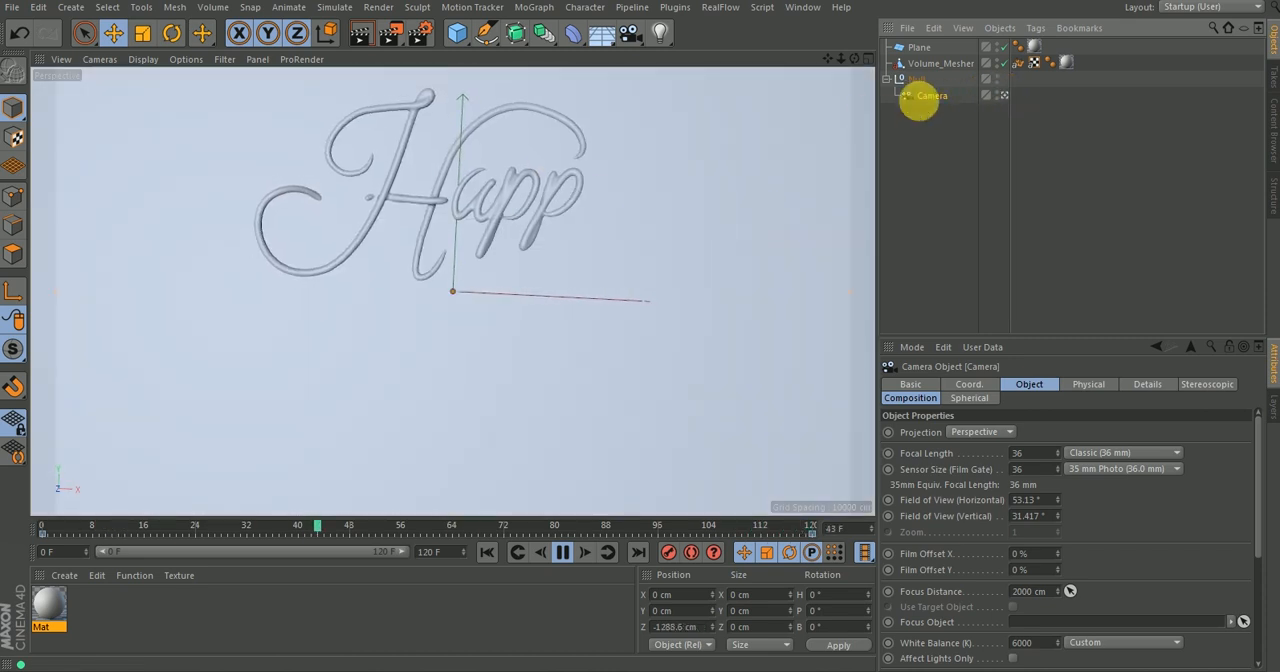
{"action": "left_click", "coordinate": [916, 79]}
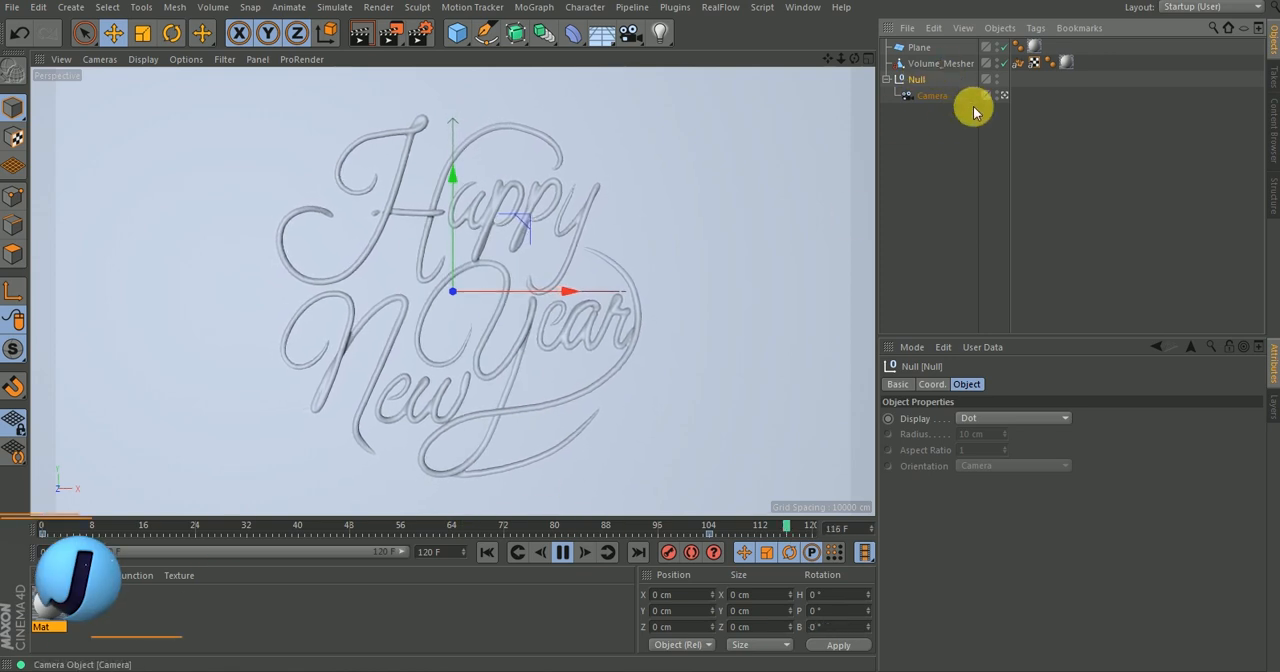
{"action": "left_click", "coordinate": [935, 95]}
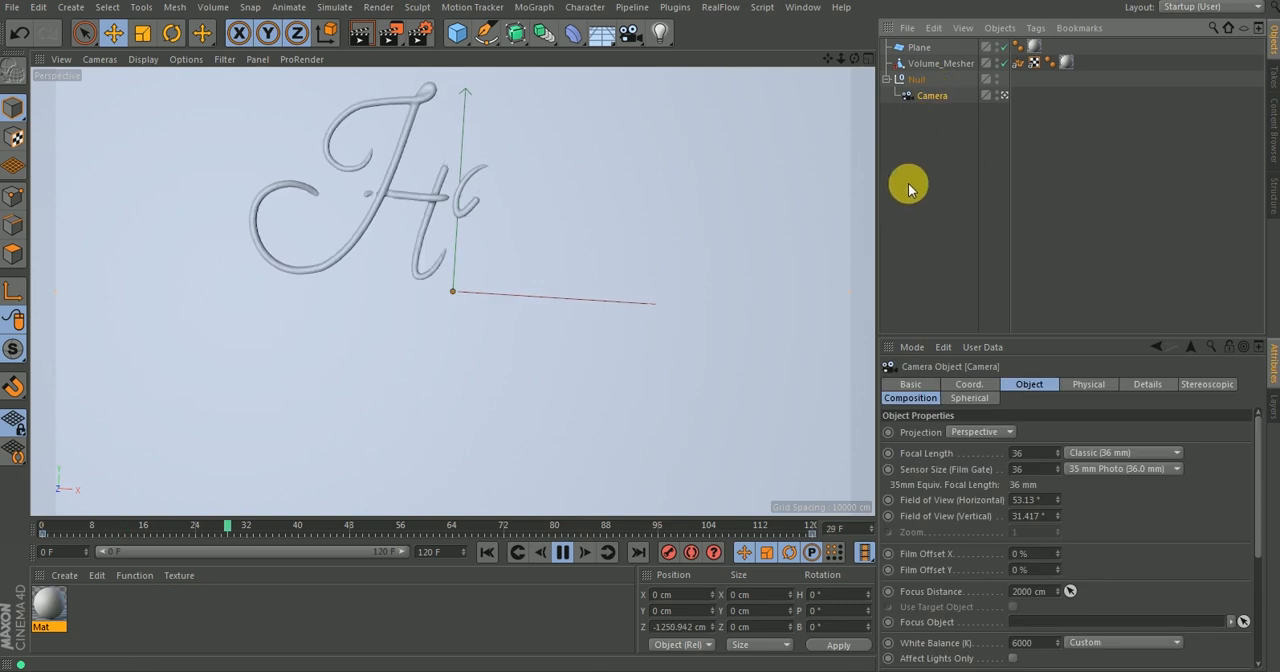
{"action": "left_click", "coordinate": [969, 384]}
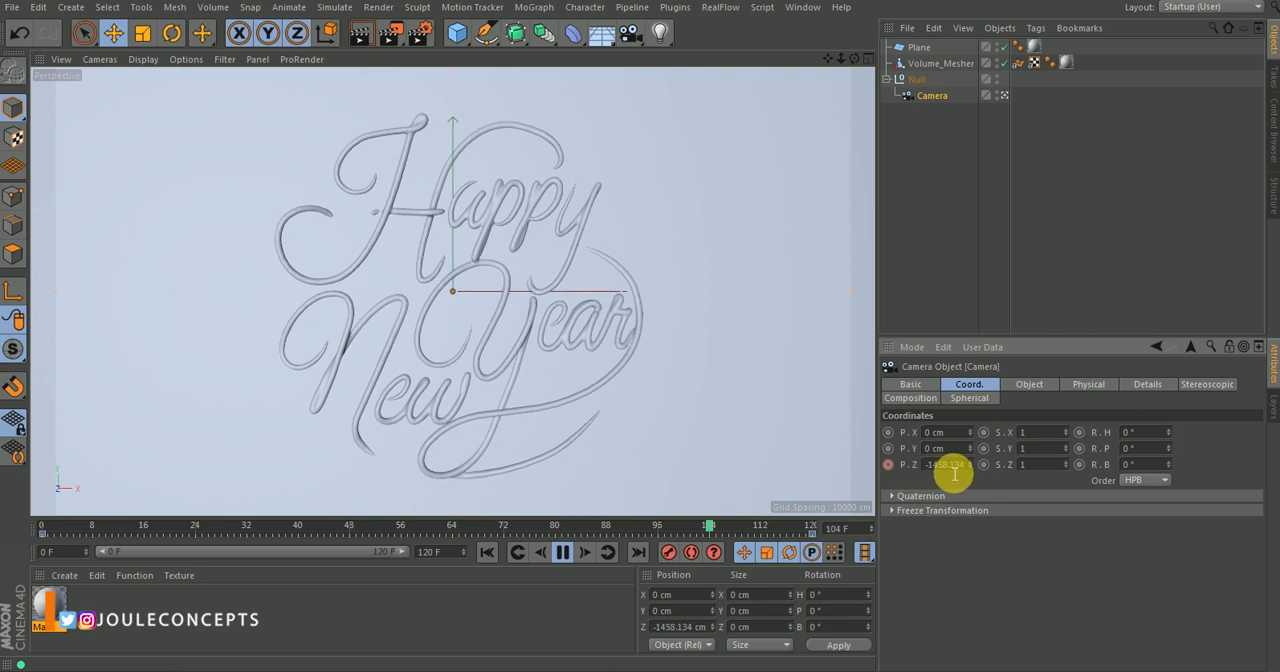
{"action": "left_click", "coordinate": [921, 79]}
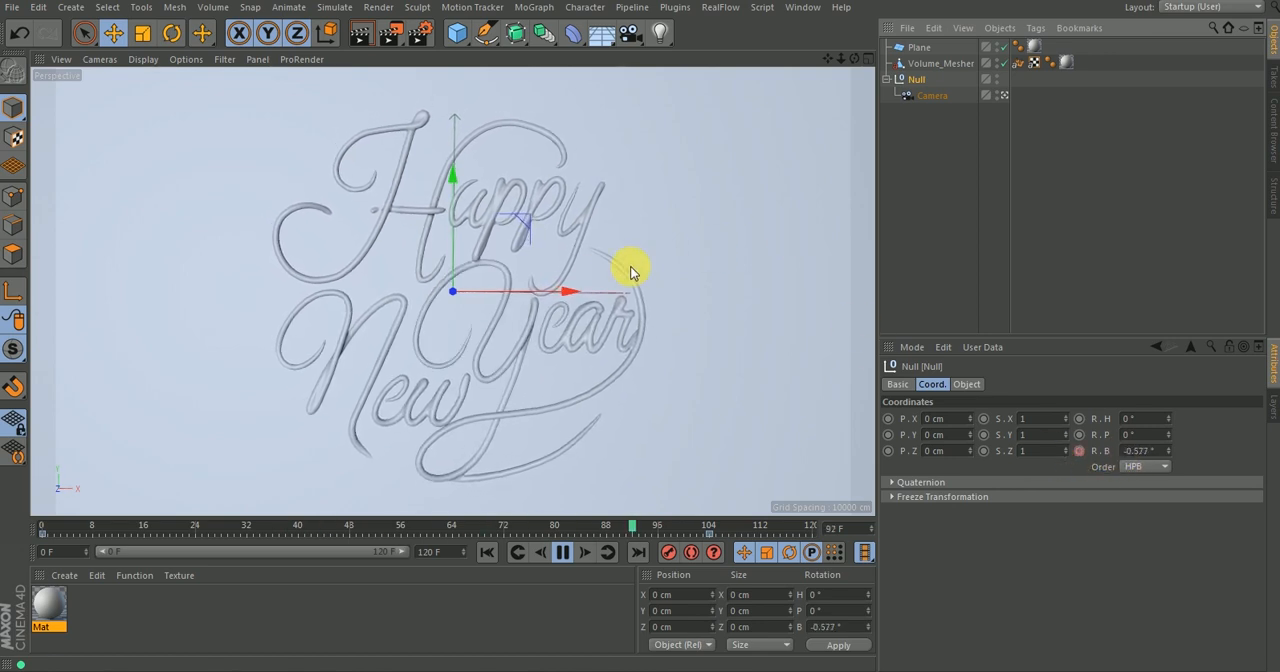
Leave the Camera's view and replay the write-on animation from the first frame.
{"action": "left_click", "coordinate": [897, 165]}
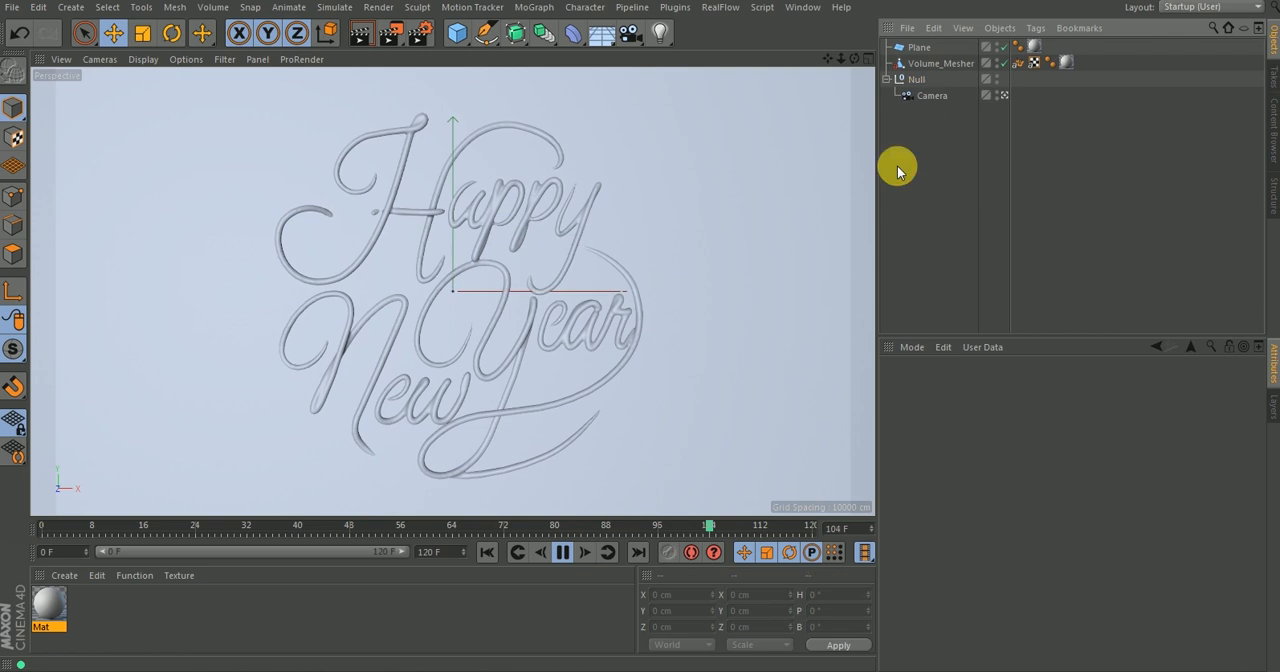
{"action": "left_click", "coordinate": [1004, 95]}
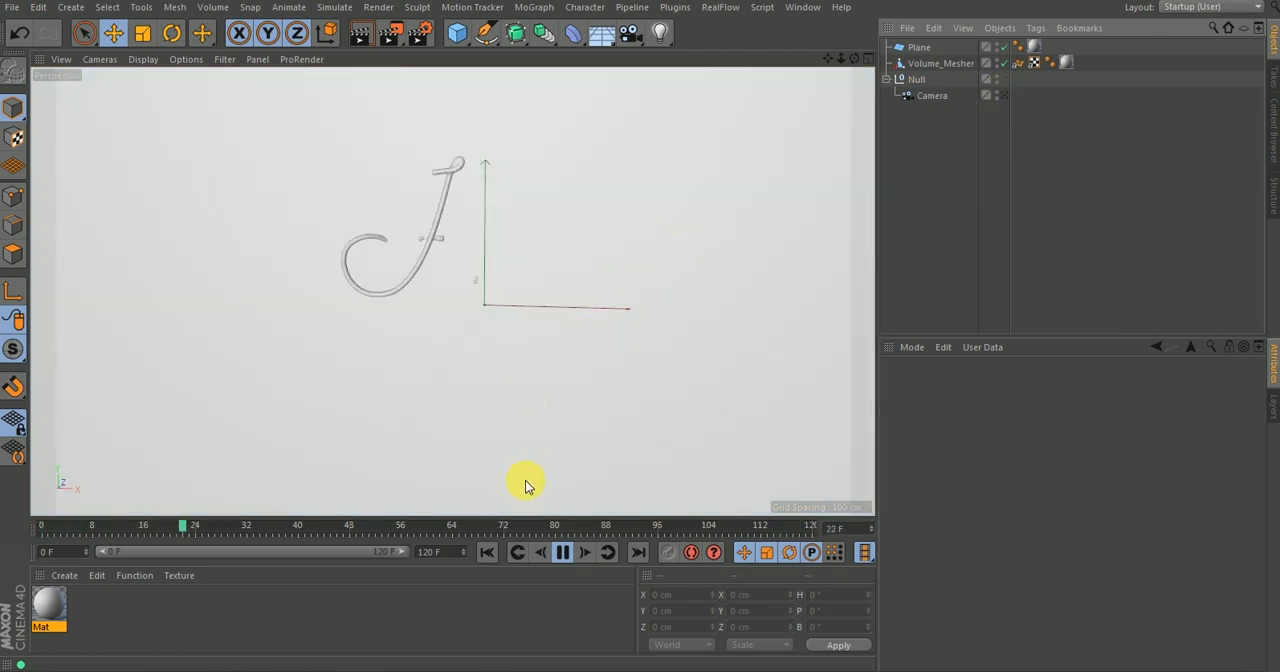
{"action": "left_click", "coordinate": [562, 552]}
{"action": "left_click", "coordinate": [487, 552]}
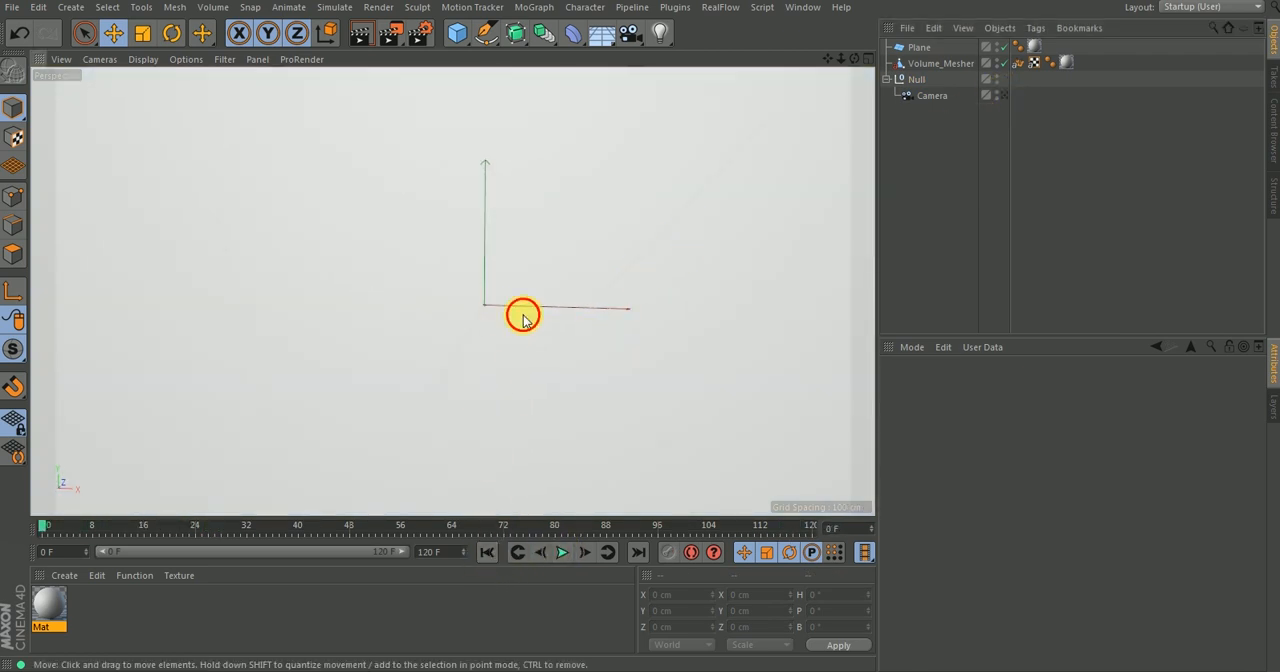
{"action": "left_click", "coordinate": [562, 552]}
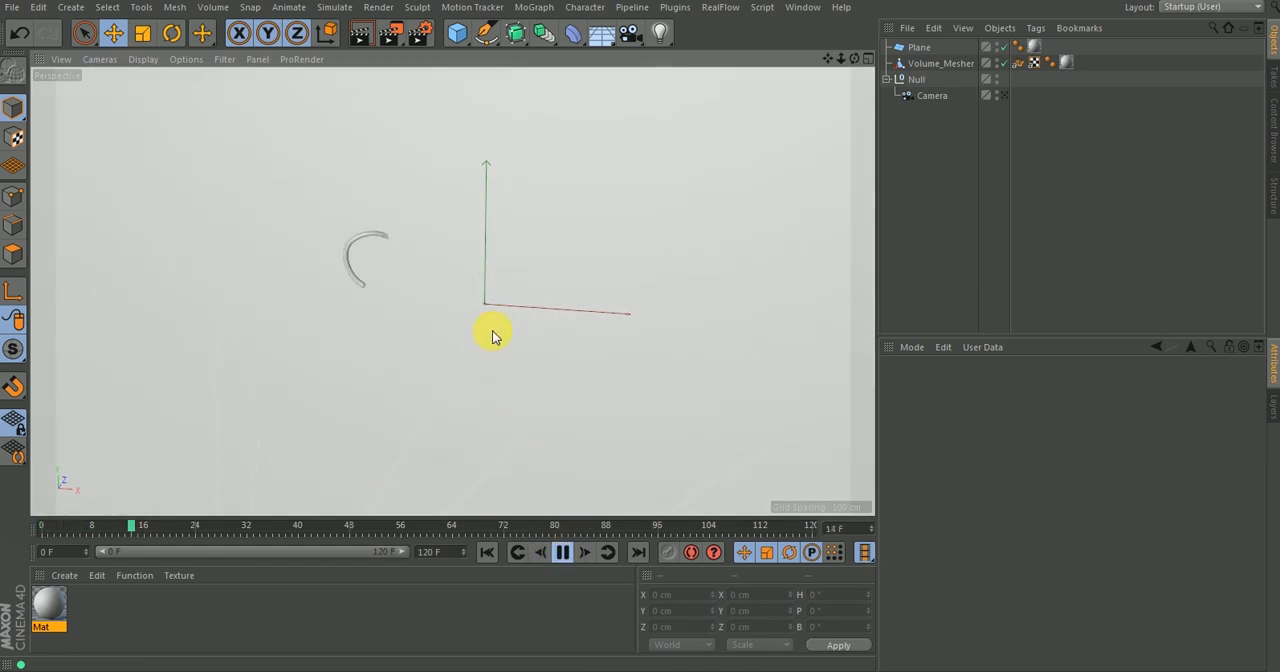